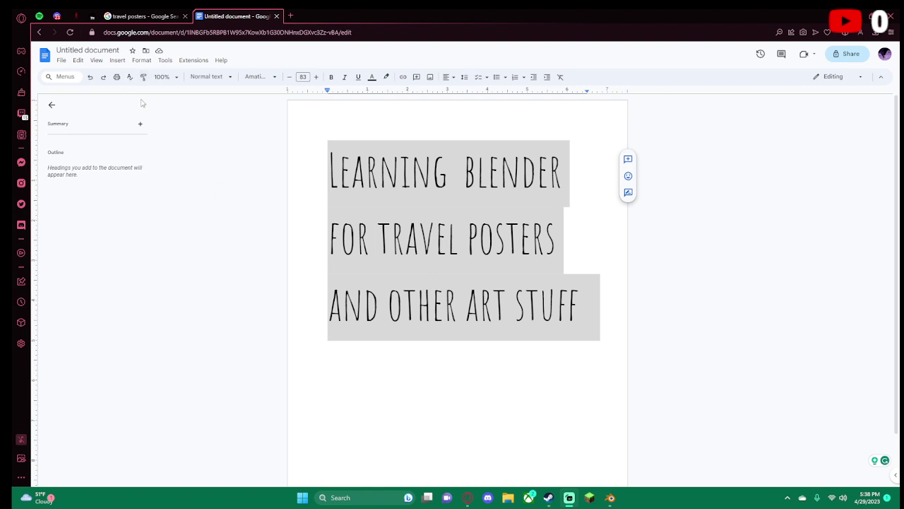
Click through the Docs title lines and select TRAVEL POSTERS, then go to the 'travel posters - Google Search' tab
click(307, 203)
click(444, 302)
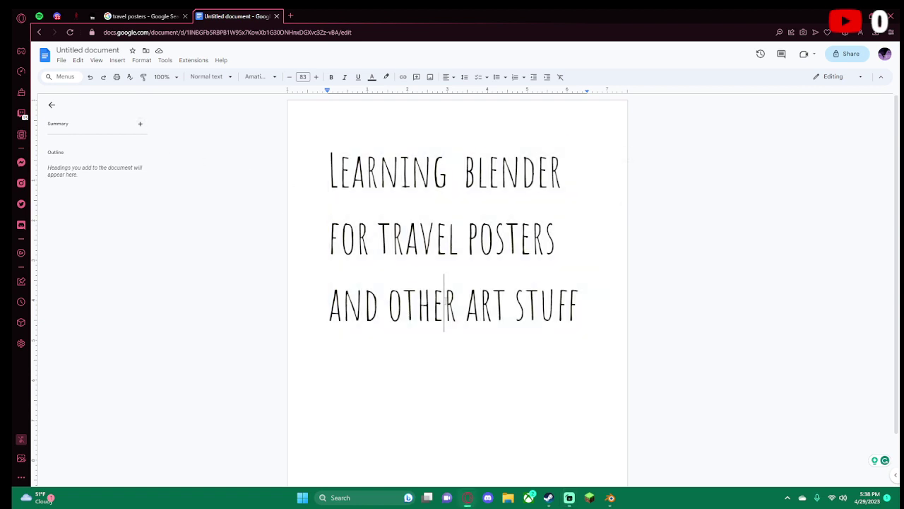
click(586, 336)
drag(371, 240, 579, 246)
click(580, 246)
click(145, 16)
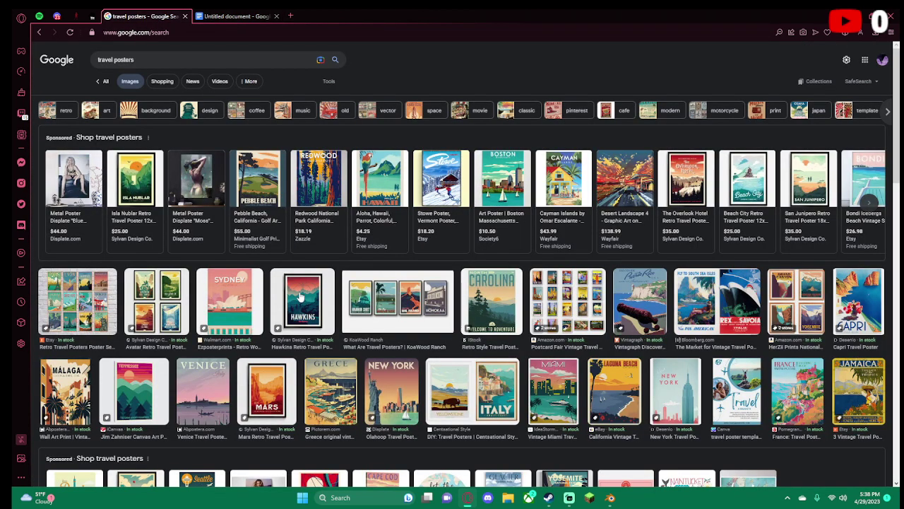
Preview two Sydney posters, then the North Carolina travel poster in the side panel
click(242, 292)
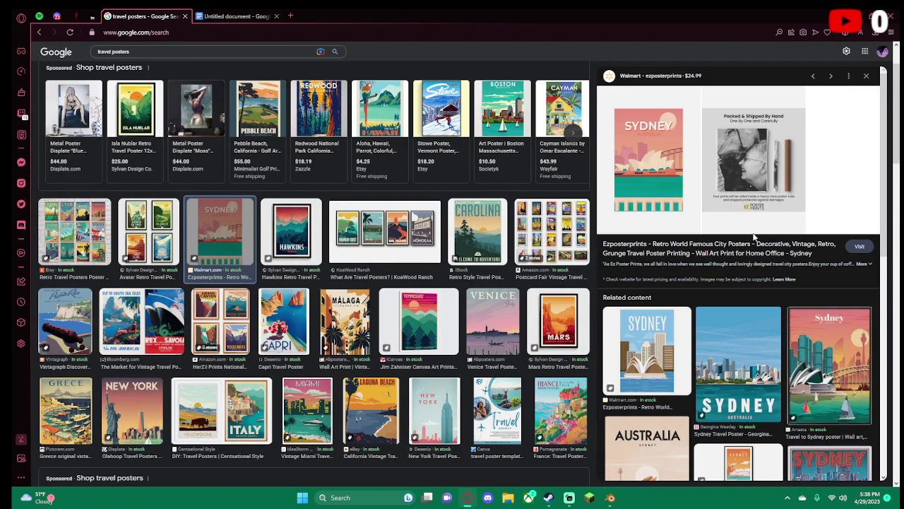
click(664, 331)
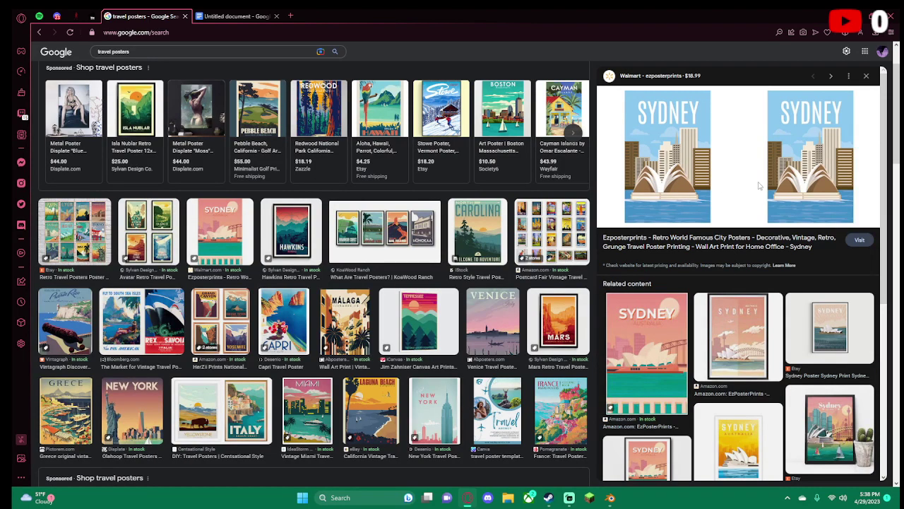
ctrl+scroll(760, 186, up, 2)
ctrl+scroll(756, 194, down, 2)
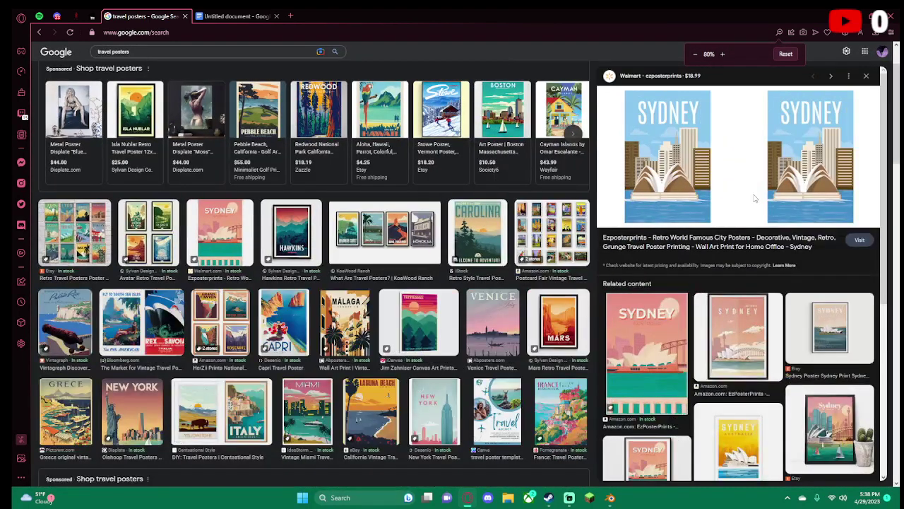
ctrl+scroll(755, 198, down, 1)
click(446, 220)
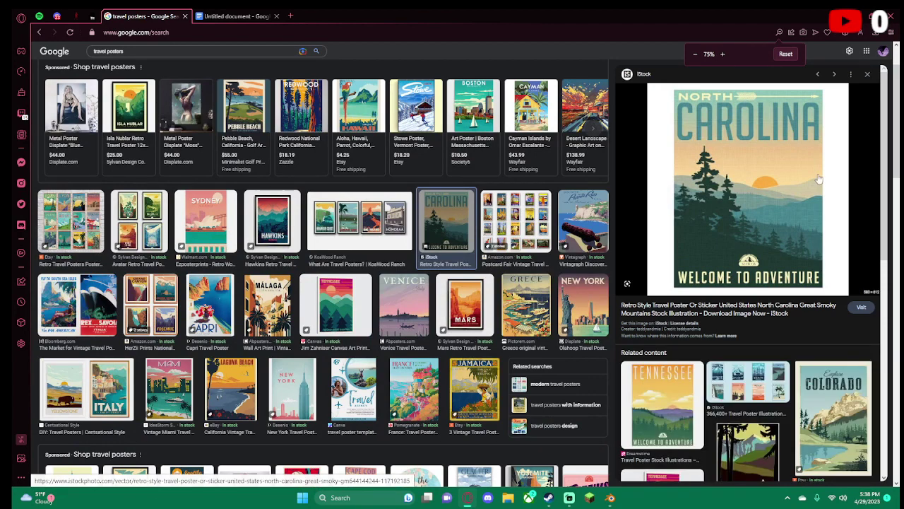
drag(763, 138, 715, 137)
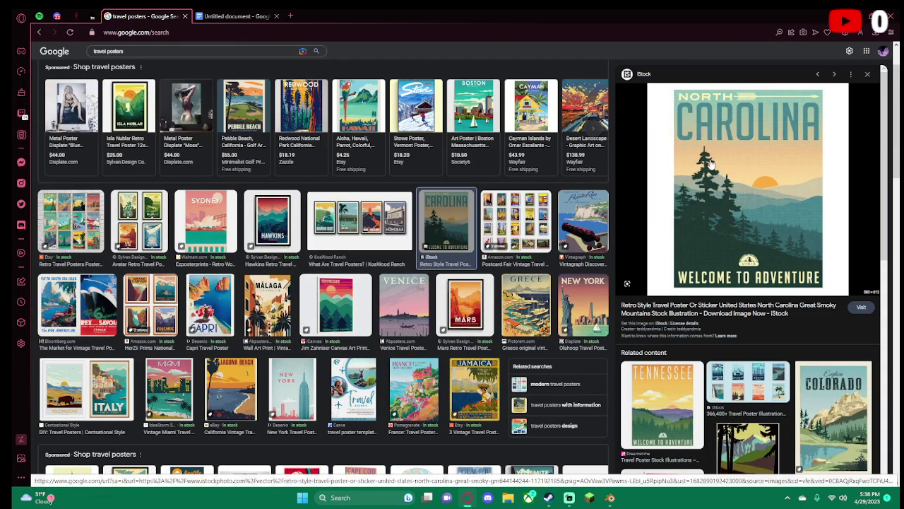
Open the North Carolina poster image in a new tab, view it, and return to the Untitled document
right_click(718, 158)
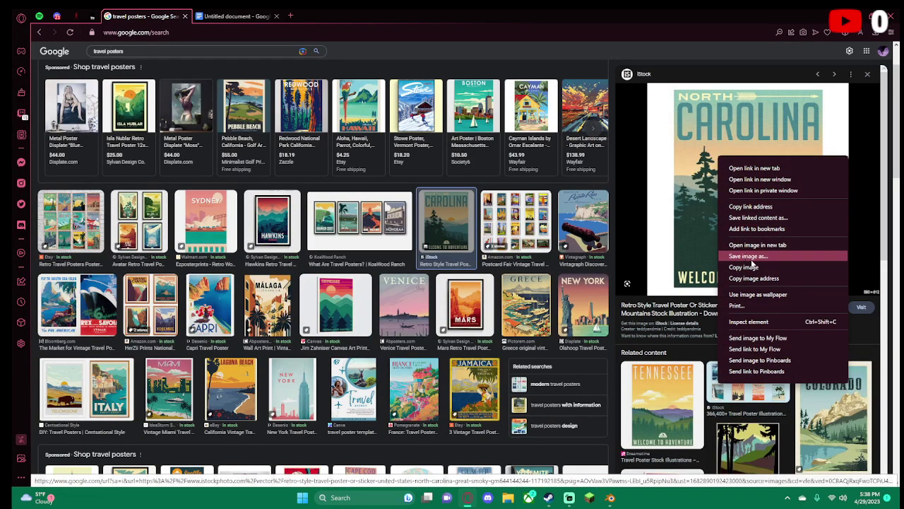
click(757, 245)
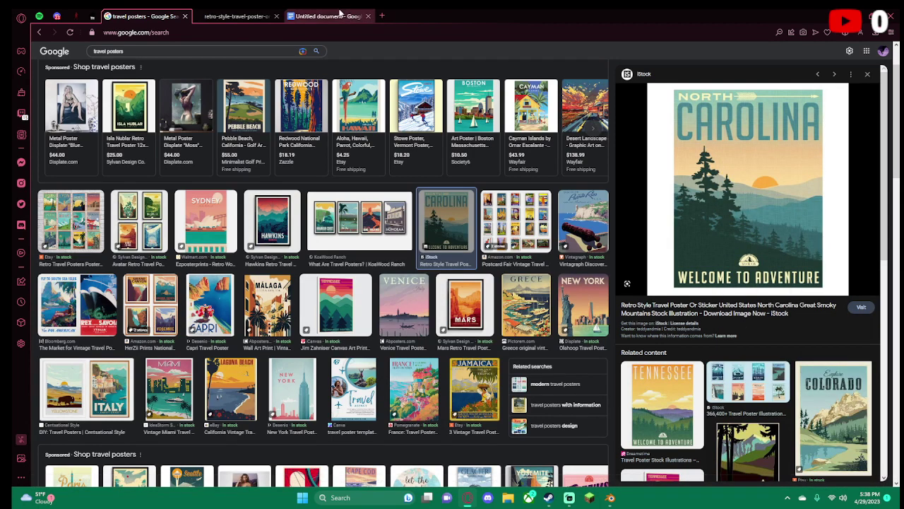
click(245, 14)
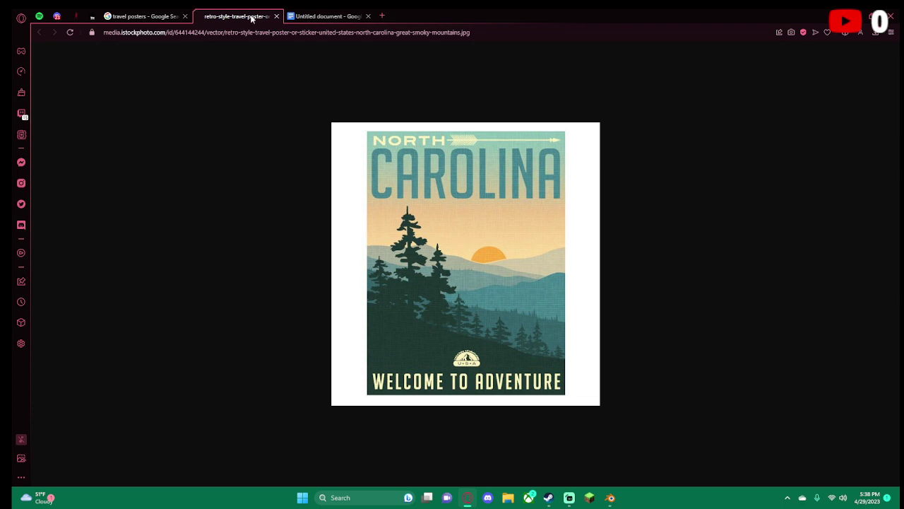
click(325, 15)
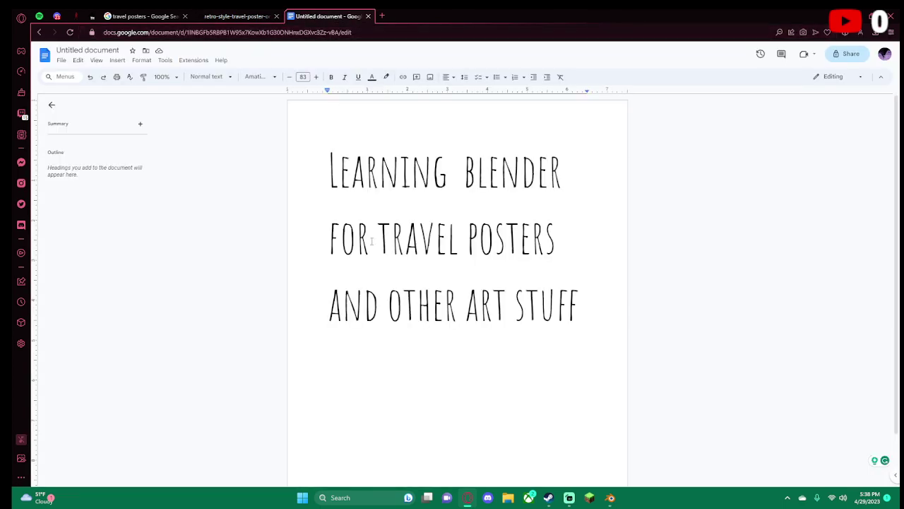
Select and deselect the word ART and the empty line below the title, then bring Blender 3.5.1 to the front
drag(467, 297, 509, 297)
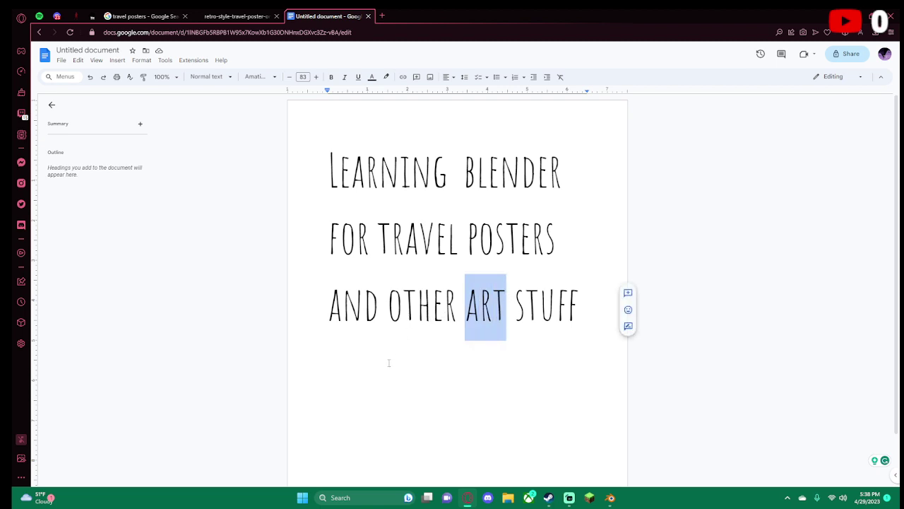
click(393, 391)
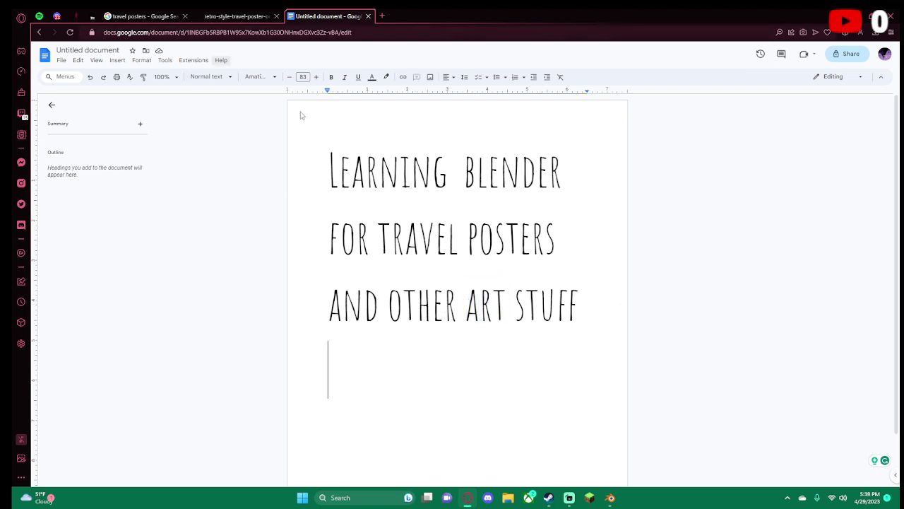
drag(479, 311, 493, 311)
triple_click(489, 368)
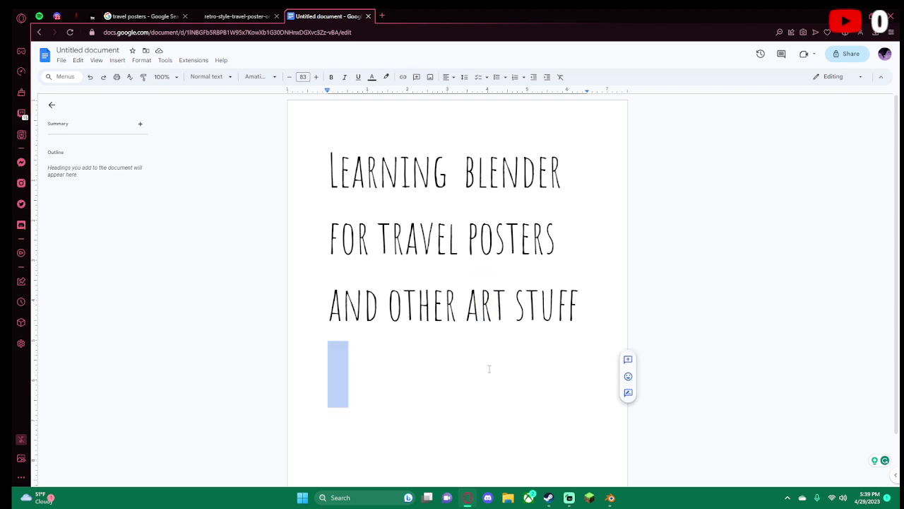
click(480, 311)
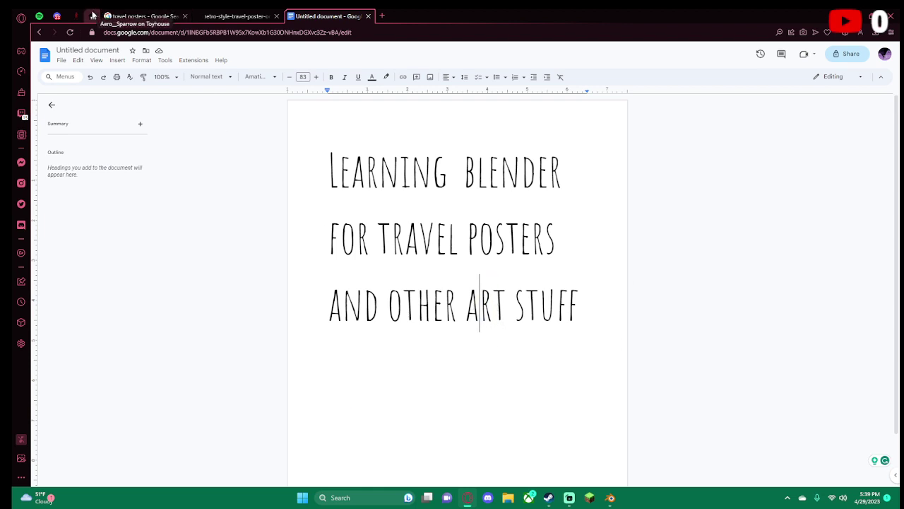
click(609, 498)
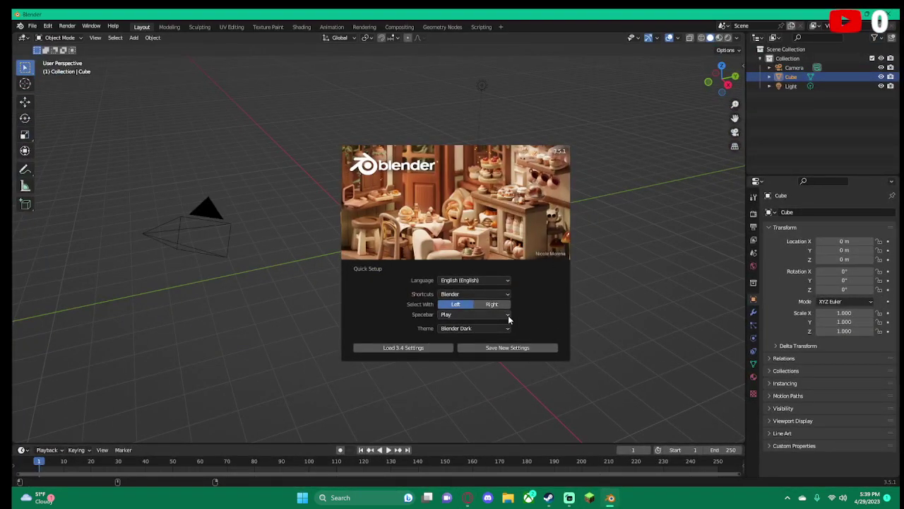
Close the startup splash and dismiss the cube's right-click menu
click(607, 272)
right_click(440, 264)
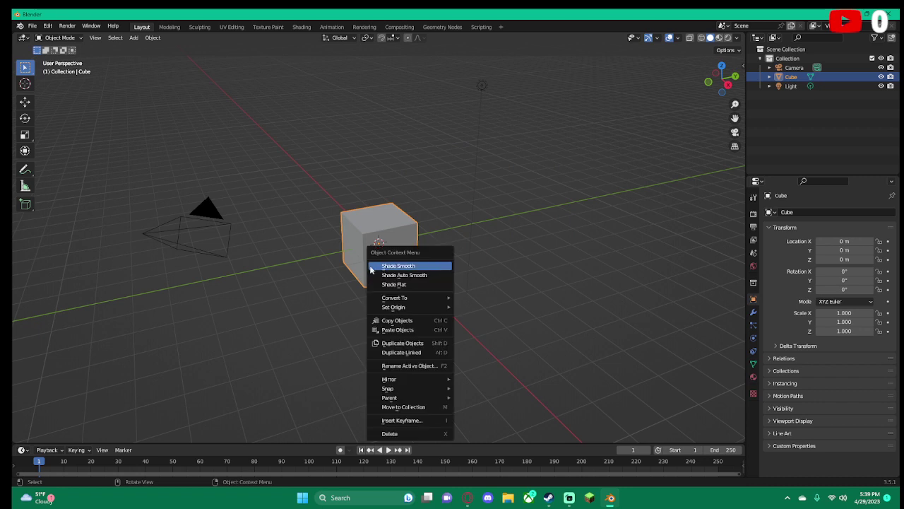
click(197, 149)
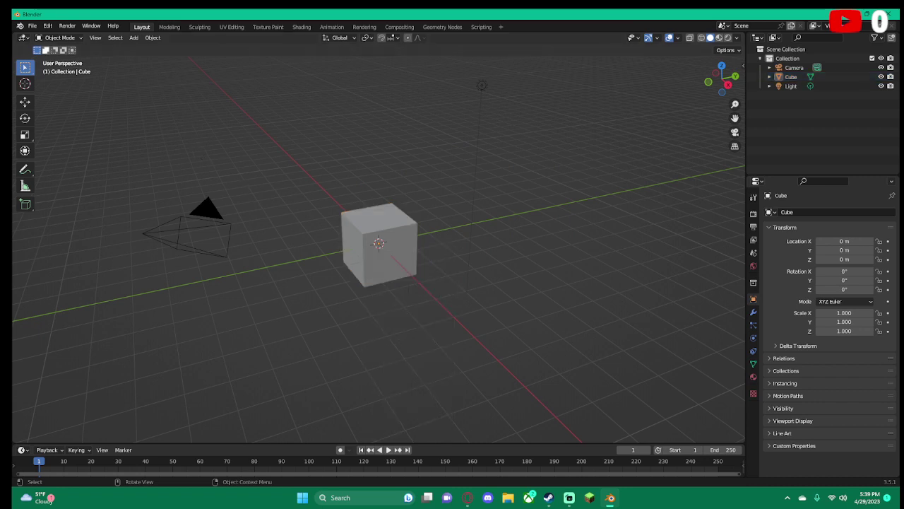
Start a new General scene without saving the old one, and zoom the viewport
click(32, 26)
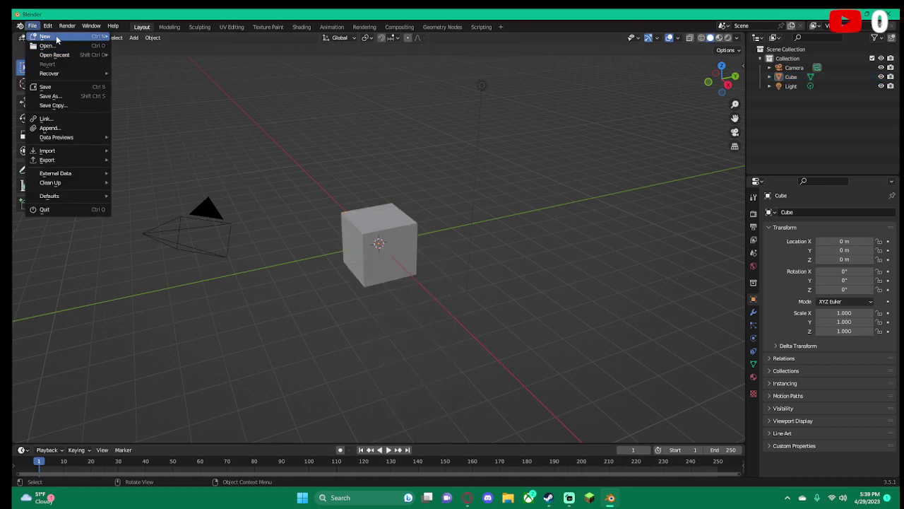
mouse_move(46, 36)
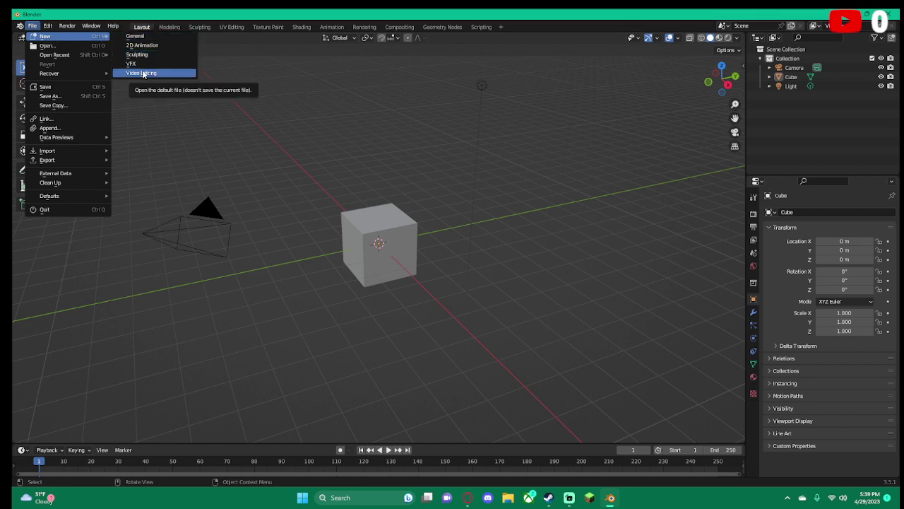
click(150, 36)
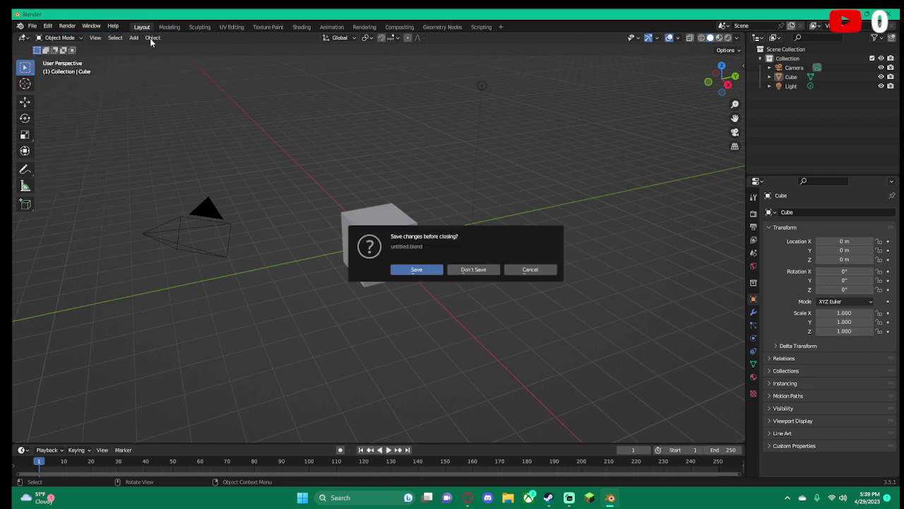
click(461, 268)
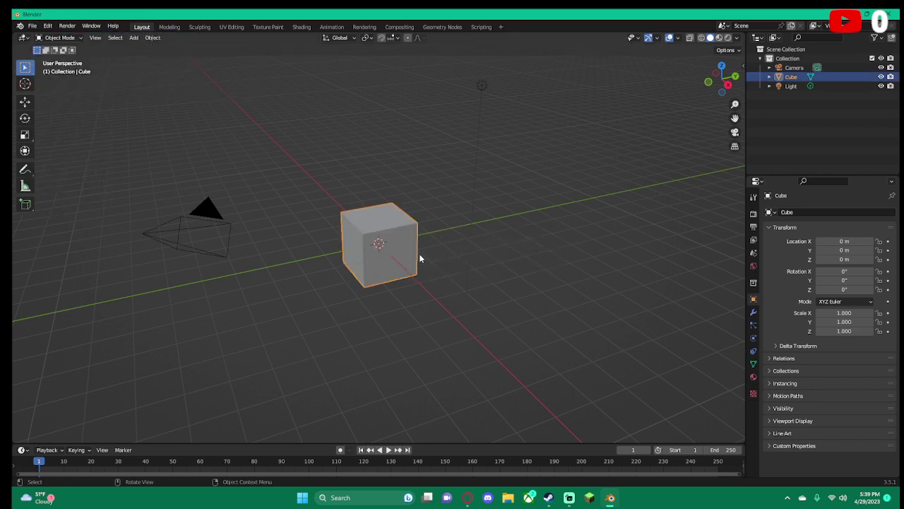
scroll(486, 214, down, 3)
scroll(458, 246, down, 3)
scroll(395, 244, up, 4)
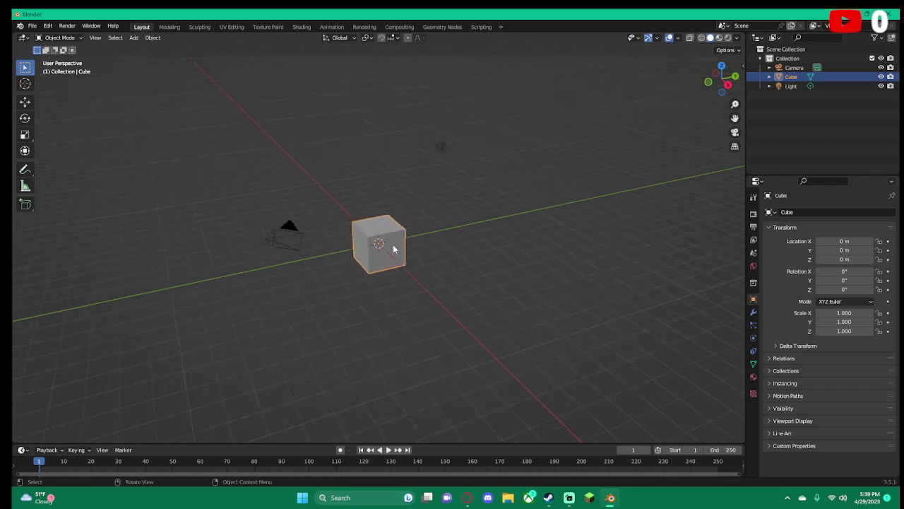
scroll(387, 228, up, 3)
scroll(387, 228, down, 3)
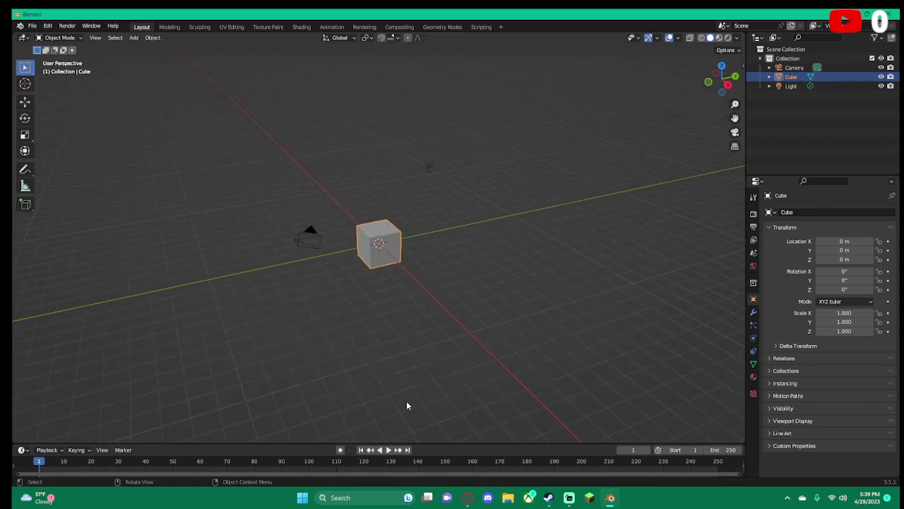
click(466, 498)
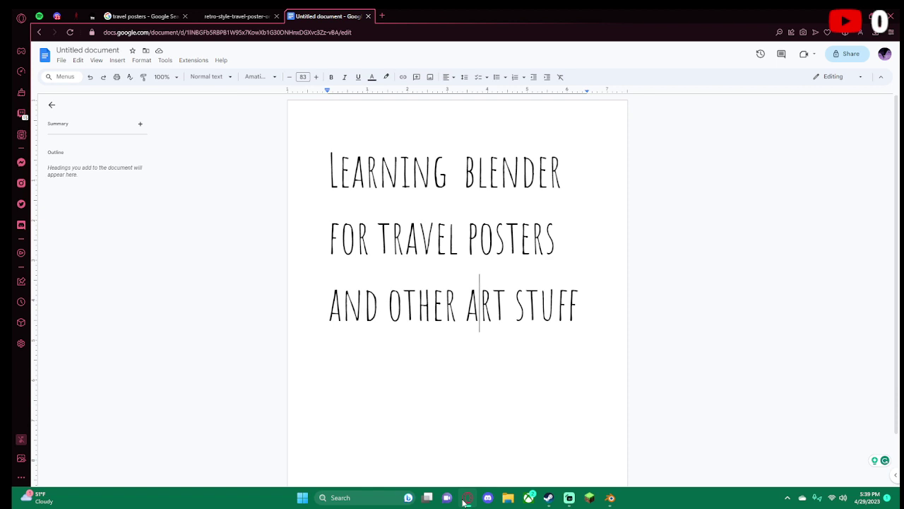
click(240, 16)
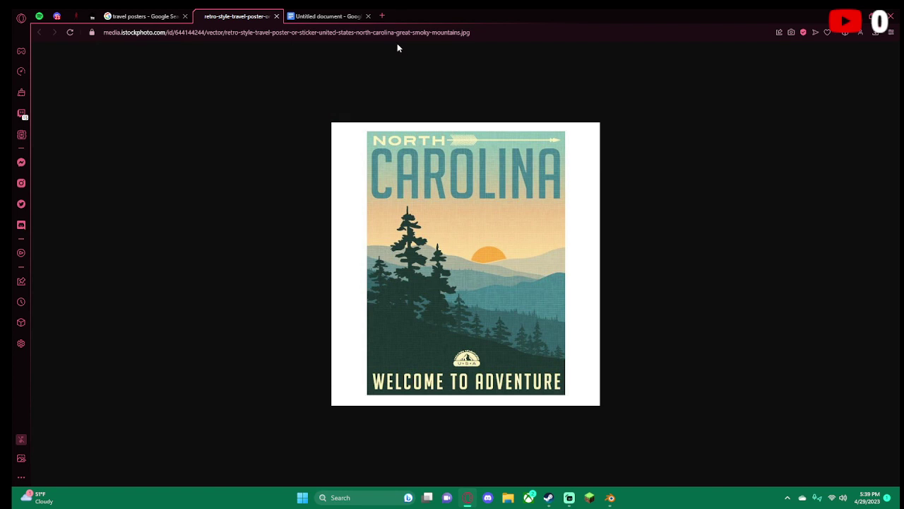
click(610, 498)
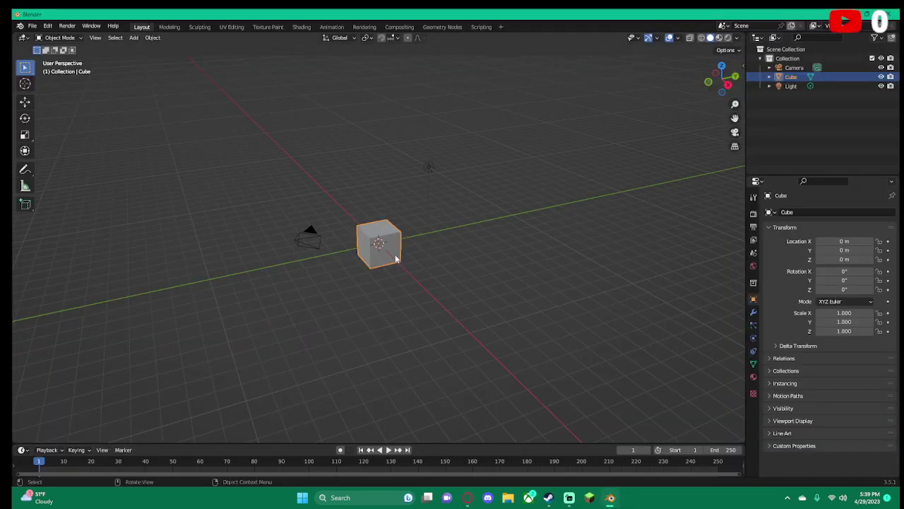
Stretch the cube along Y and widen it to about 10.7 along X with the Scale tool
scroll(382, 285, down, 4)
scroll(382, 284, up, 4)
scroll(376, 256, up, 5)
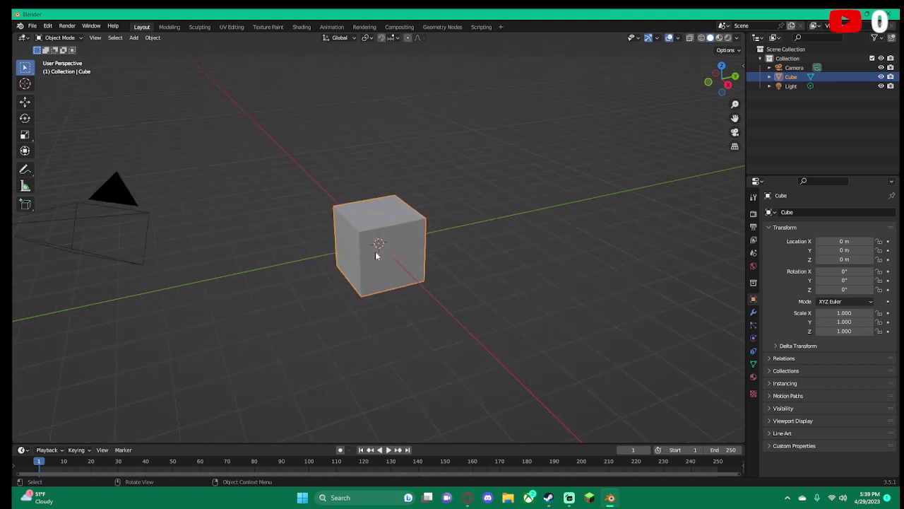
click(24, 135)
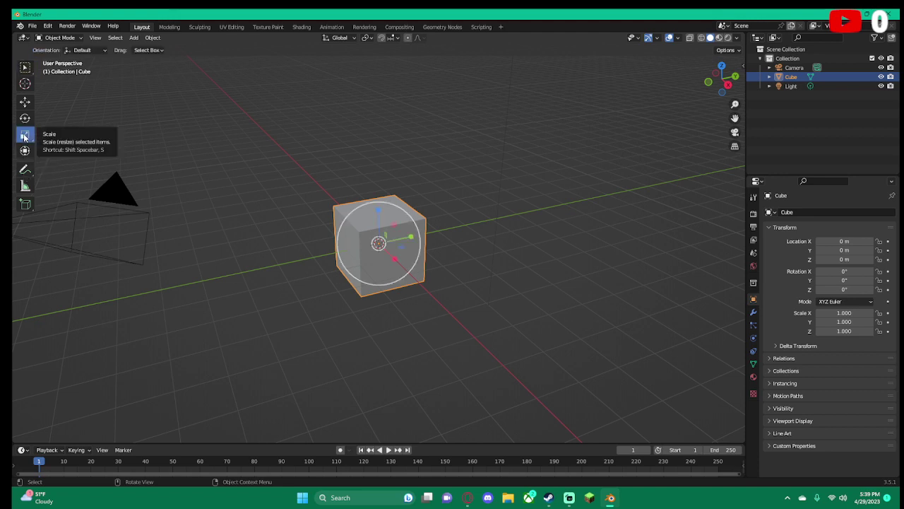
drag(411, 239, 570, 212)
drag(595, 240, 527, 252)
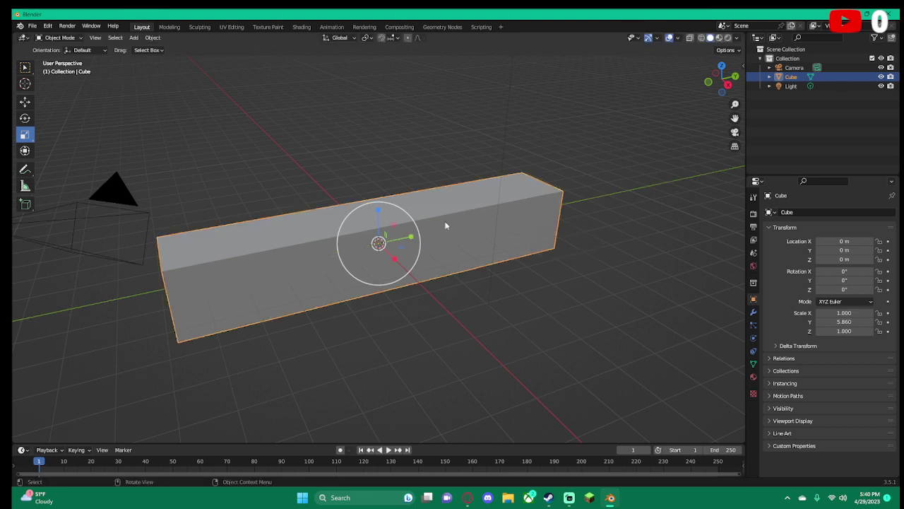
scroll(396, 261, down, 3)
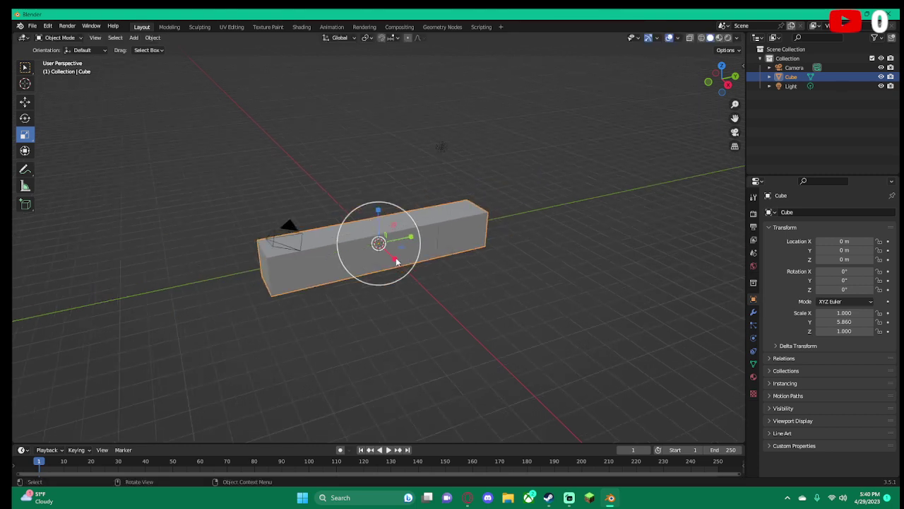
drag(397, 262, 597, 396)
middle_drag(667, 254, 613, 248)
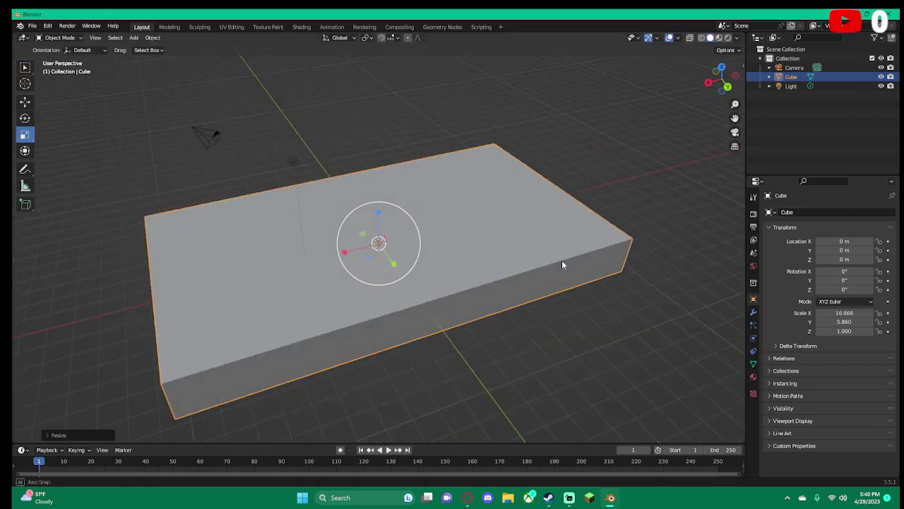
Stretch the slab to about 23.6 on Y, widen X, then scale to 75.620 × 46.496 × 1
scroll(614, 248, down, 3)
scroll(609, 250, down, 3)
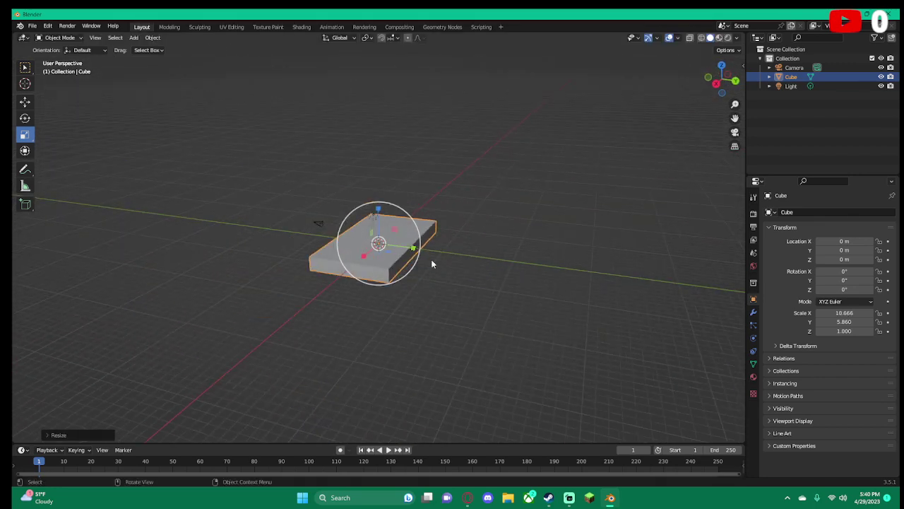
drag(414, 250, 465, 277)
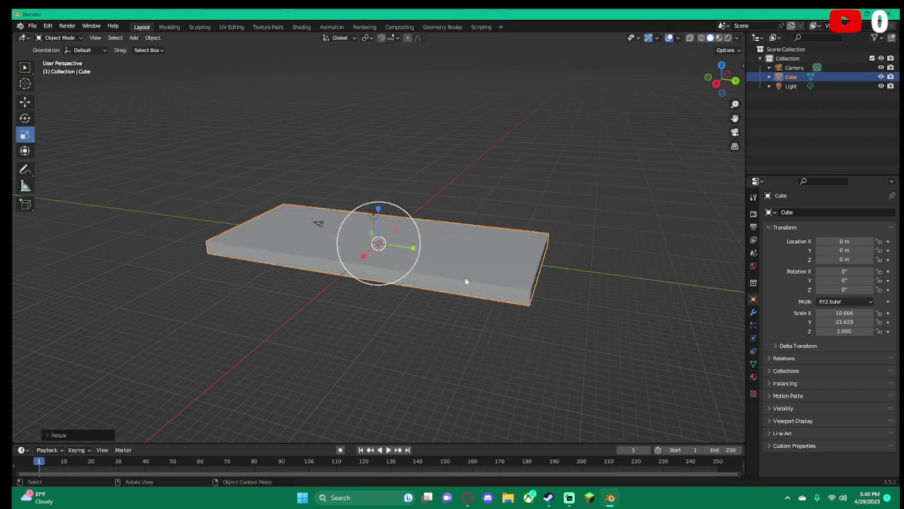
drag(365, 260, 403, 254)
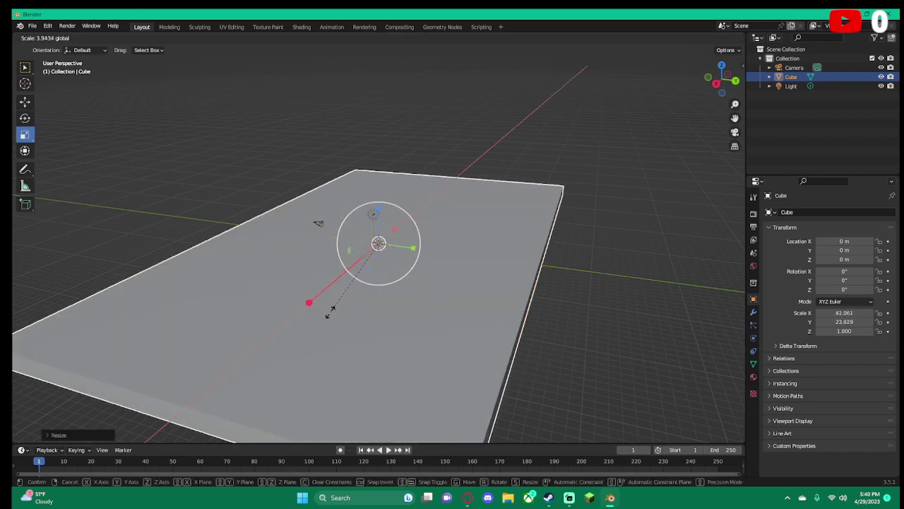
key(s)
click(459, 253)
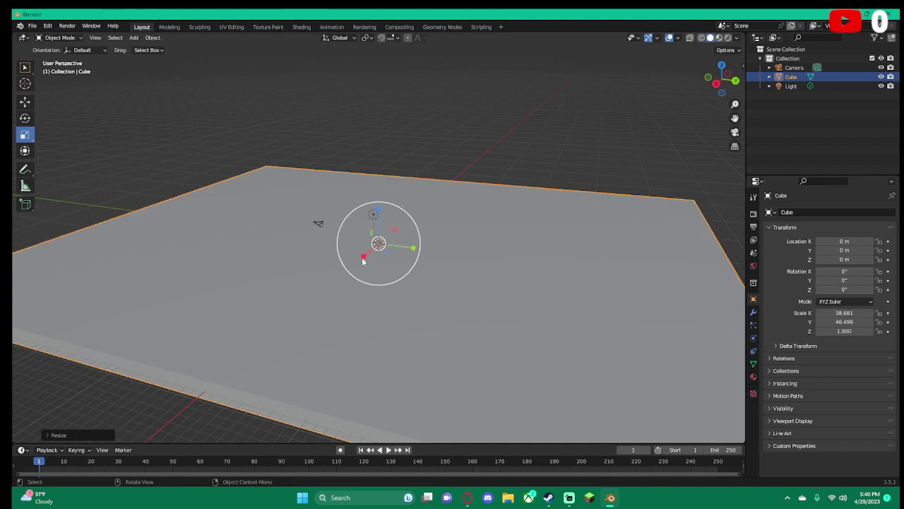
scroll(448, 269, down, 2)
scroll(617, 312, down, 2)
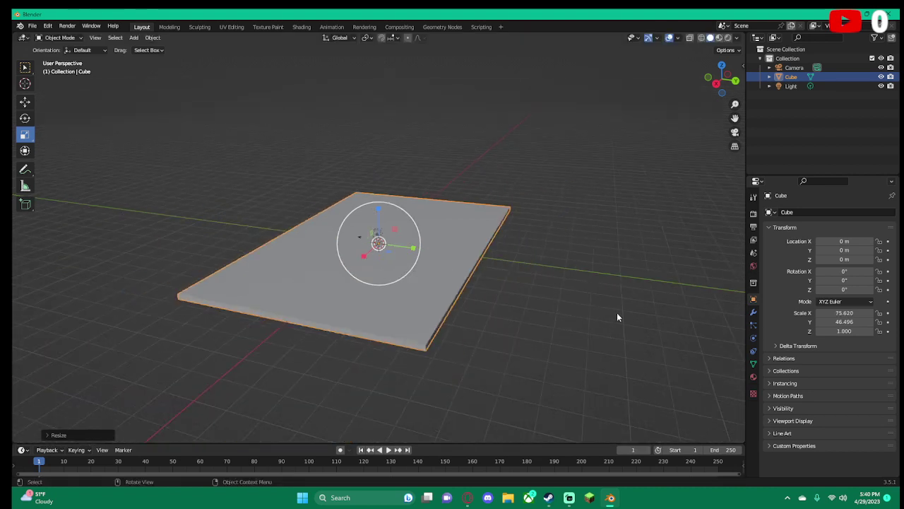
scroll(356, 273, up, 2)
scroll(256, 269, up, 2)
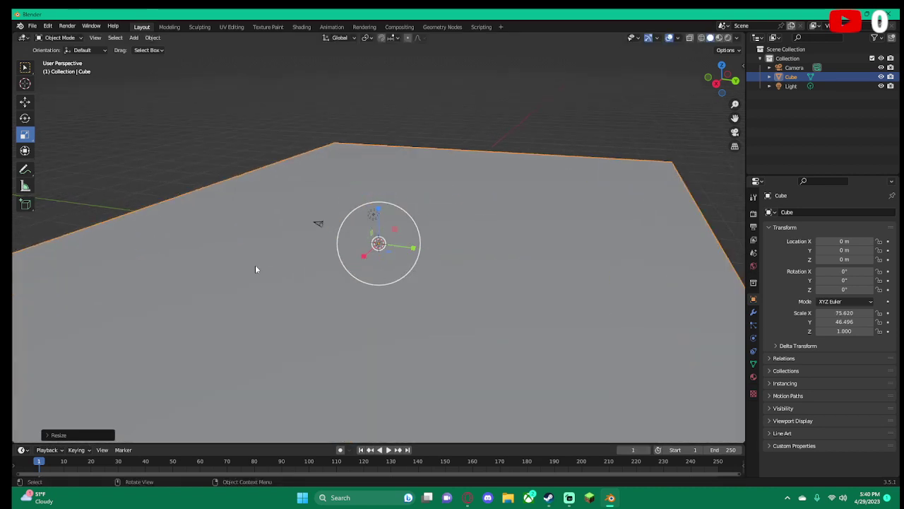
click(294, 111)
Browse the Modeling, Sculpting, UV Editing and Texture Paint workspaces, orbiting the slab in Modeling
click(163, 26)
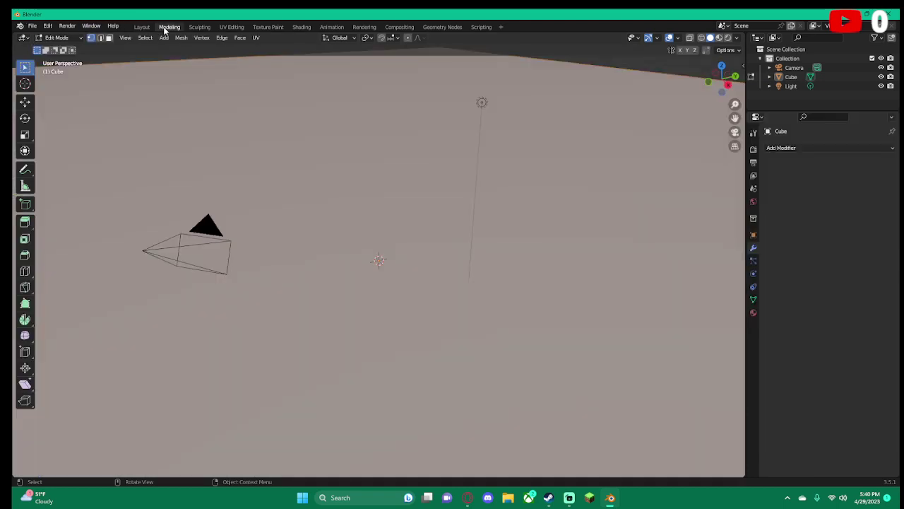
scroll(297, 124, down, 3)
scroll(297, 124, down, 3)
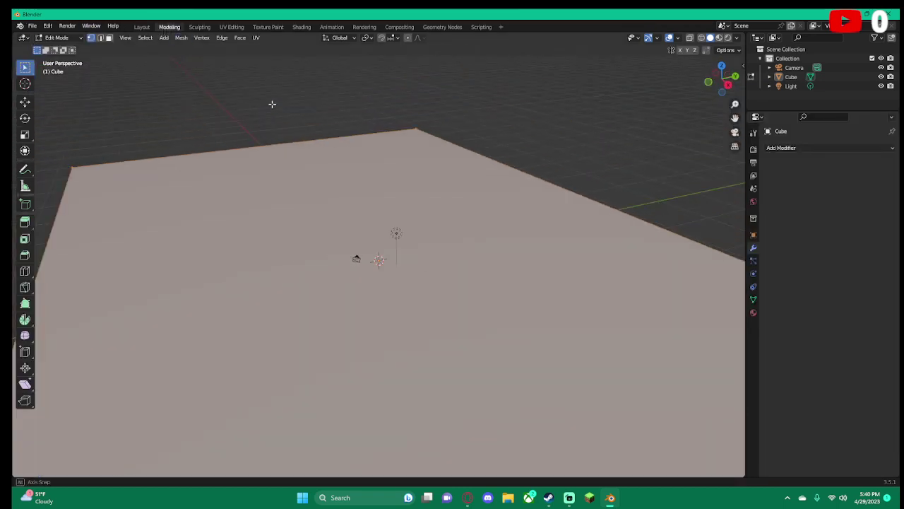
mouse_move(273, 105)
middle_down()
mouse_move(306, 106)
mouse_move(181, 111)
mouse_move(100, 133)
middle_up()
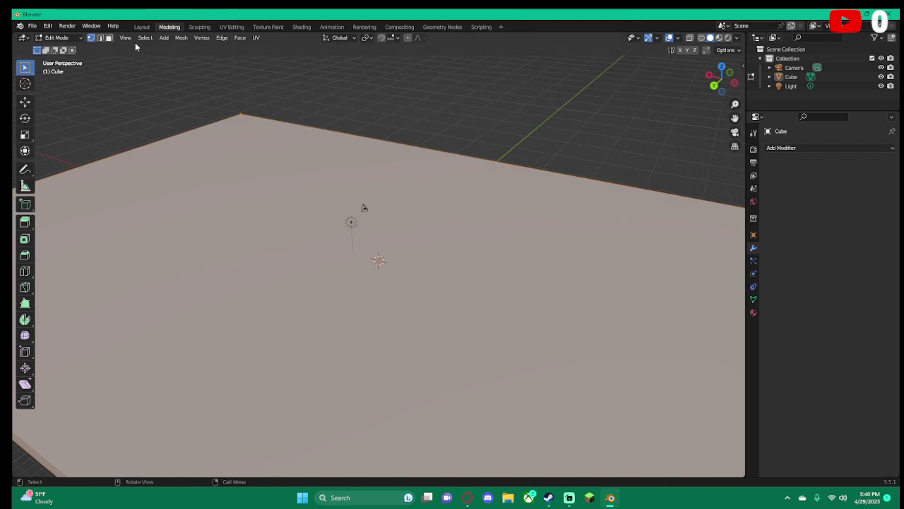
click(200, 26)
click(229, 27)
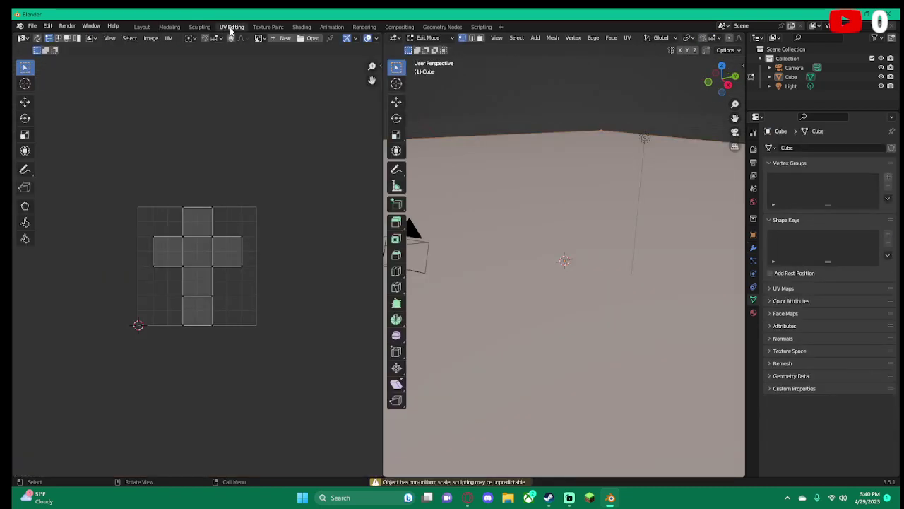
click(270, 28)
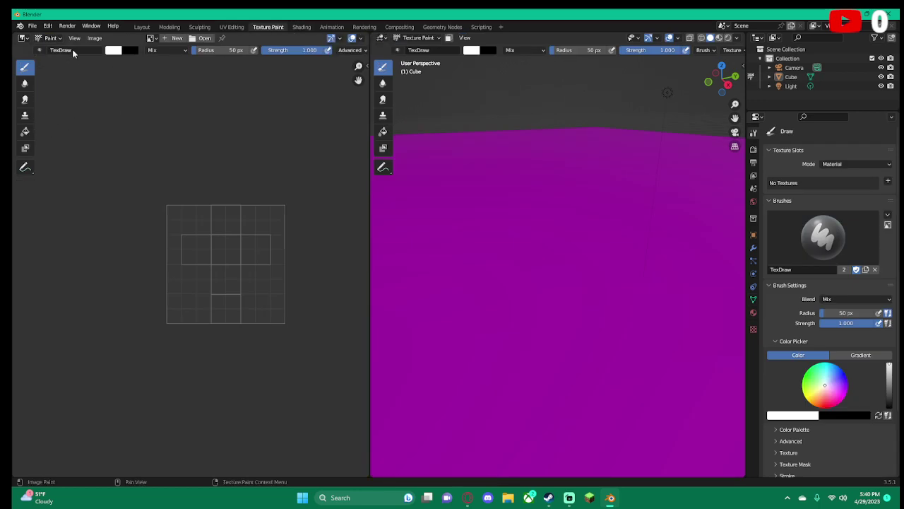
click(49, 39)
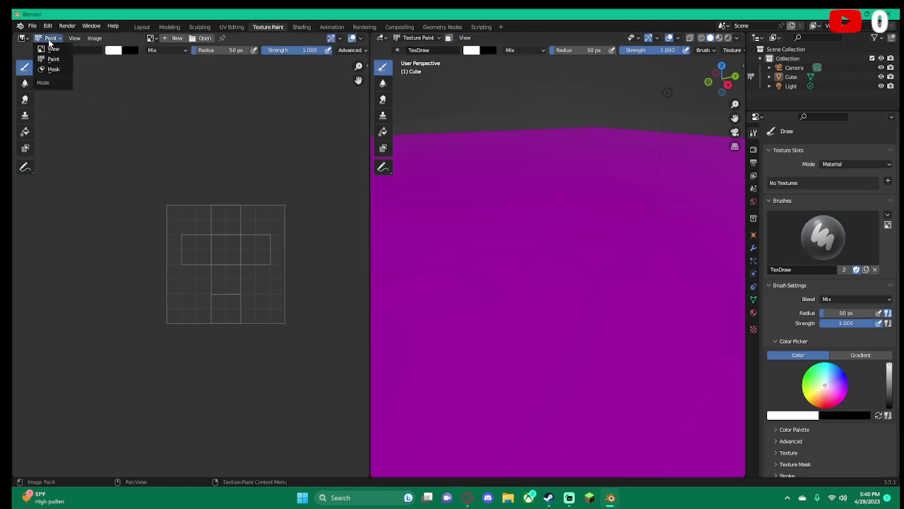
click(45, 39)
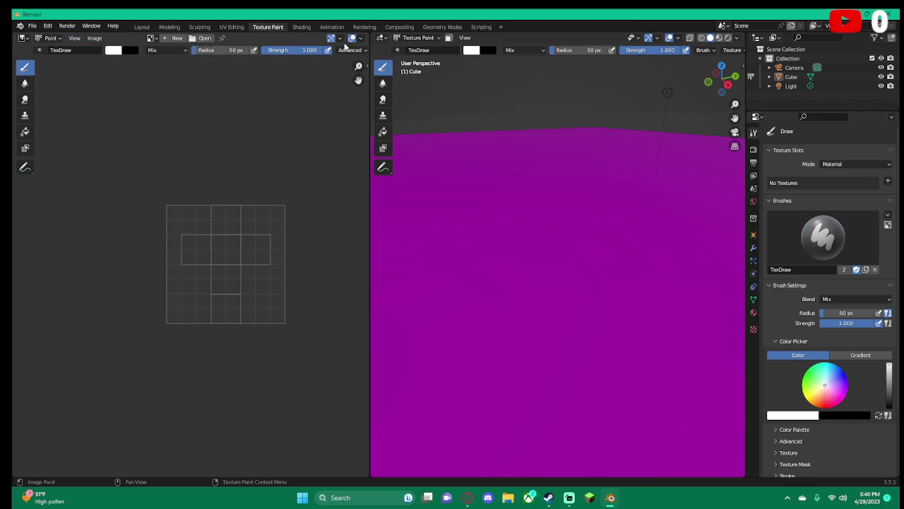
Continue through the Shading, Animation, Compositing, Geometry Nodes and Scripting workspaces
click(311, 29)
click(330, 26)
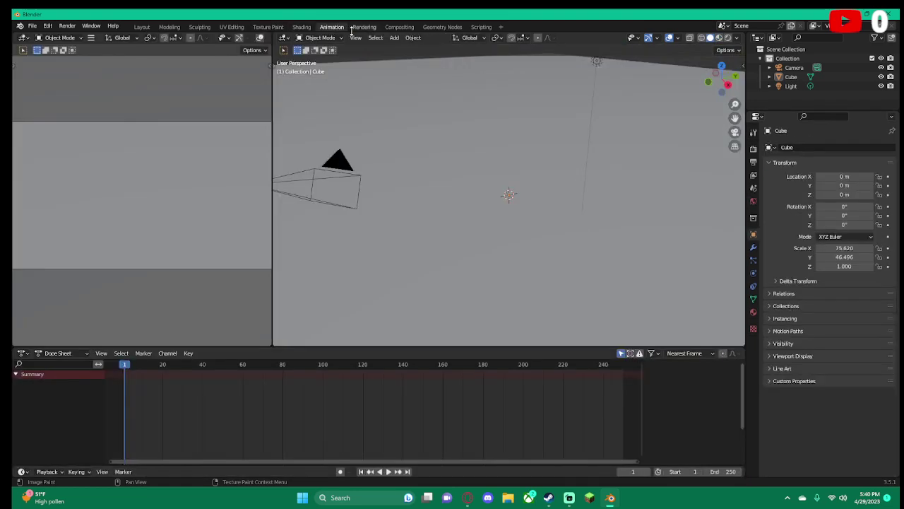
click(396, 27)
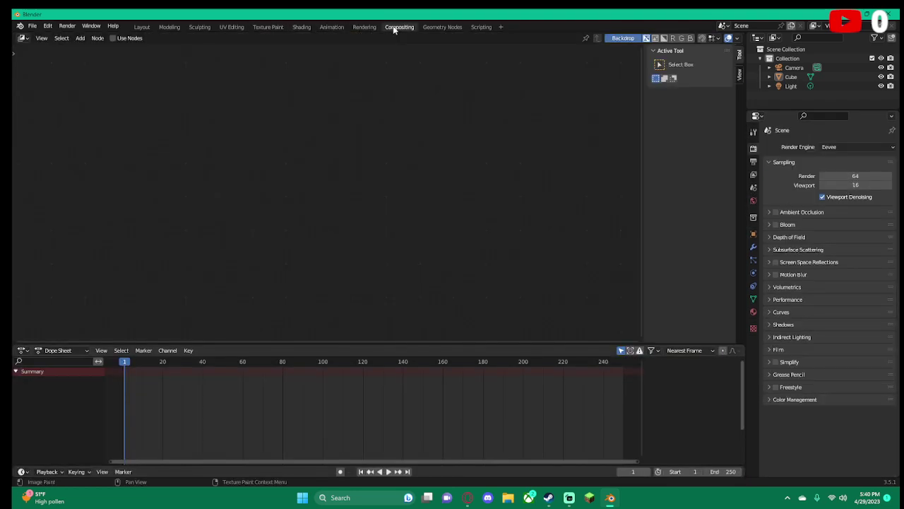
click(441, 26)
click(481, 26)
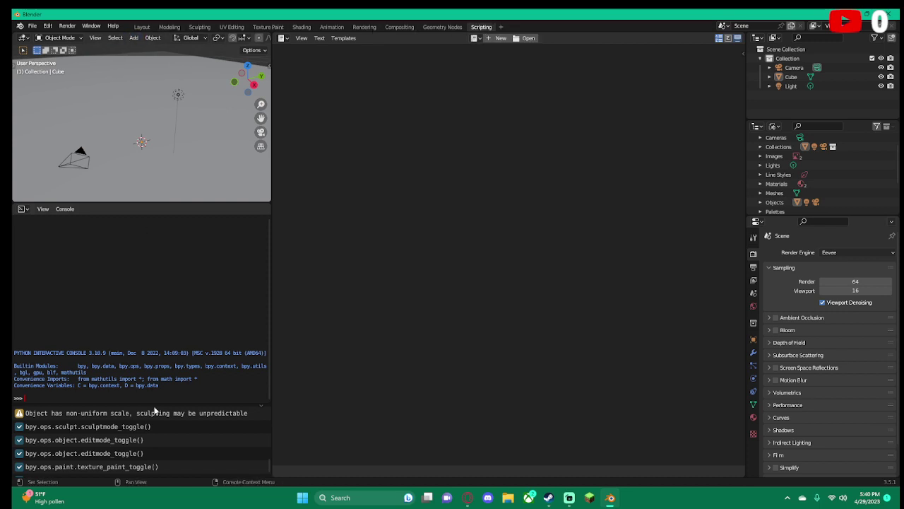
Return to Layout, select the camera, and scale it on X to about 1.4
click(143, 27)
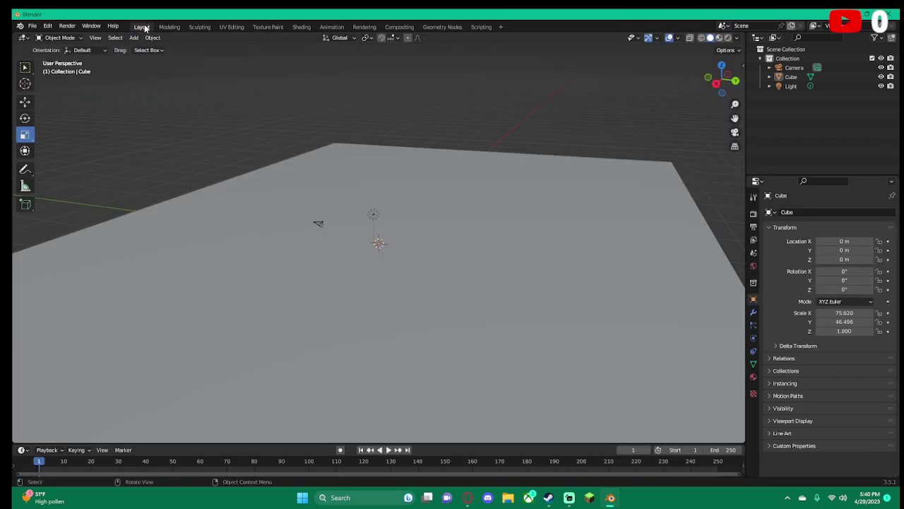
scroll(186, 105, down, 2)
scroll(256, 148, down, 4)
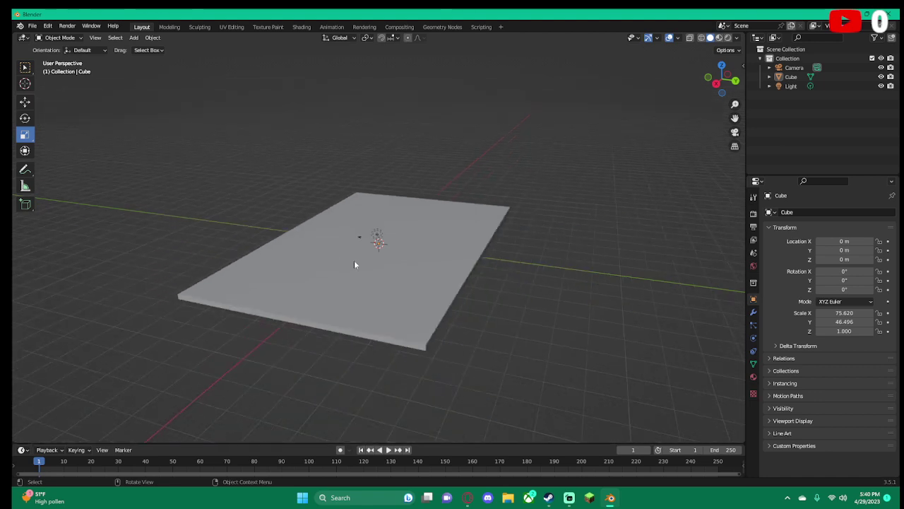
scroll(355, 264, up, 3)
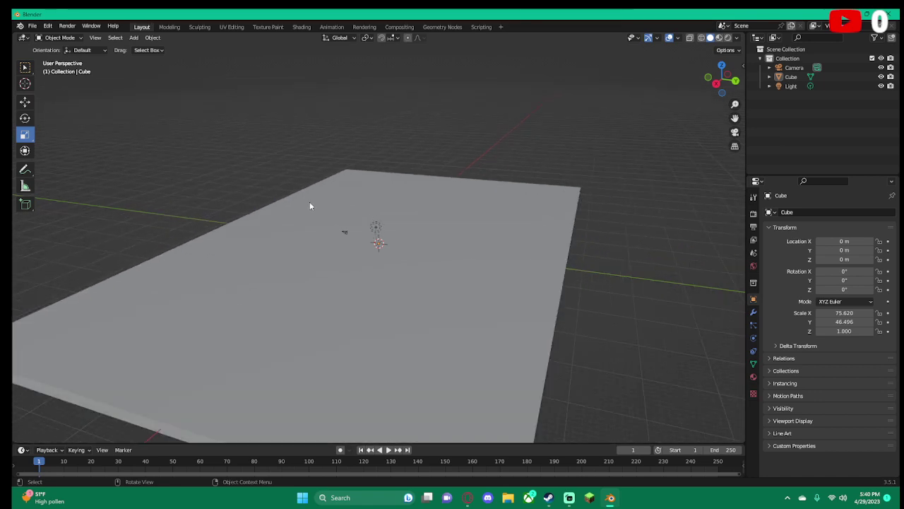
scroll(341, 232, up, 2)
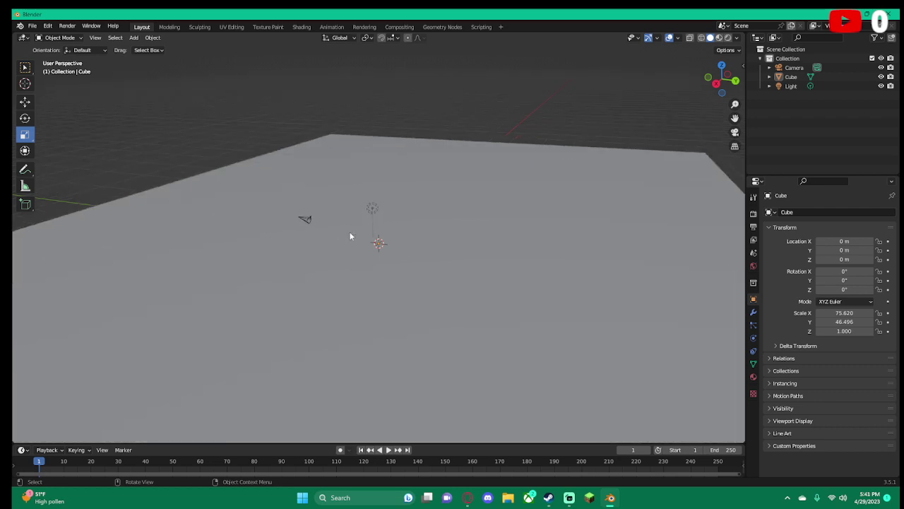
click(304, 218)
click(304, 218)
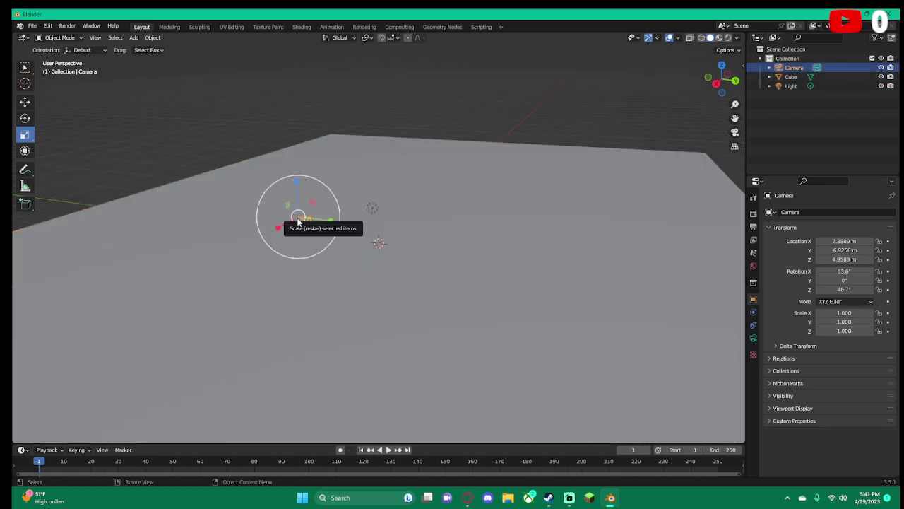
key(s)
key(x)
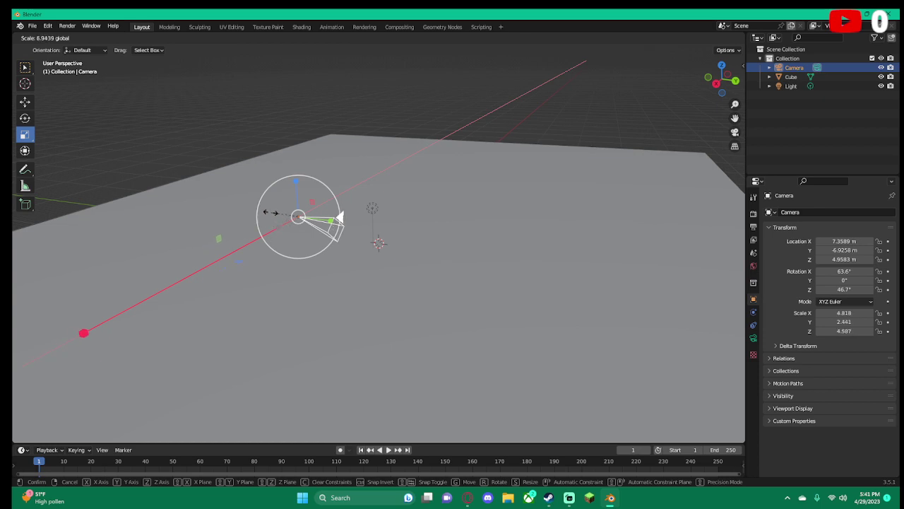
click(303, 220)
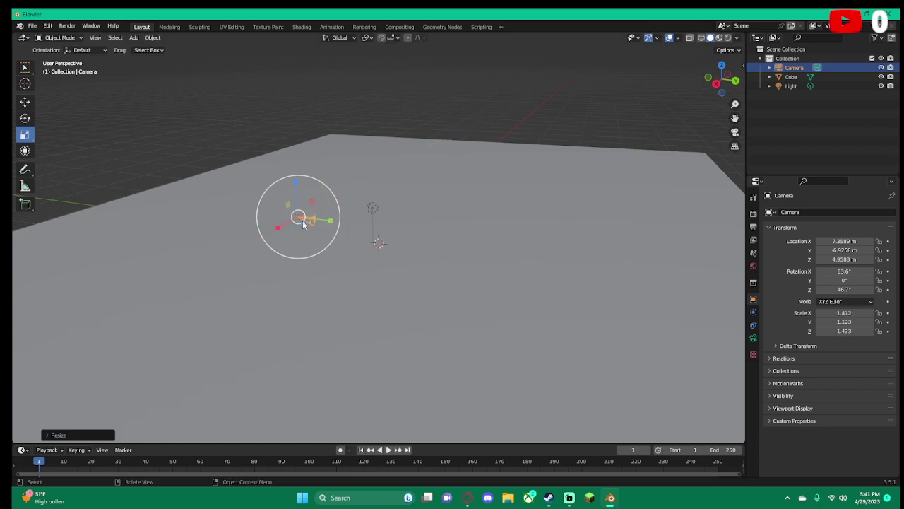
Move the camera along X to 24.324 m, then reselect it and orbit around the slab
click(25, 102)
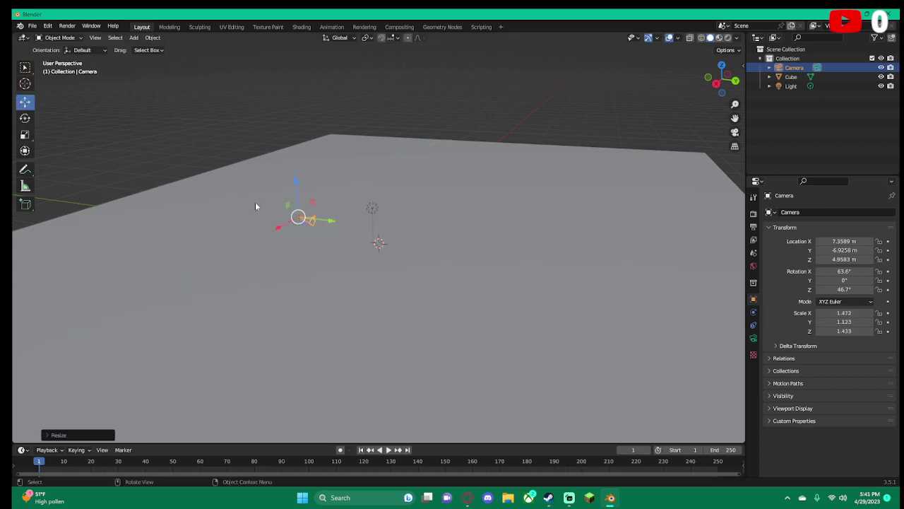
drag(281, 224, 368, 293)
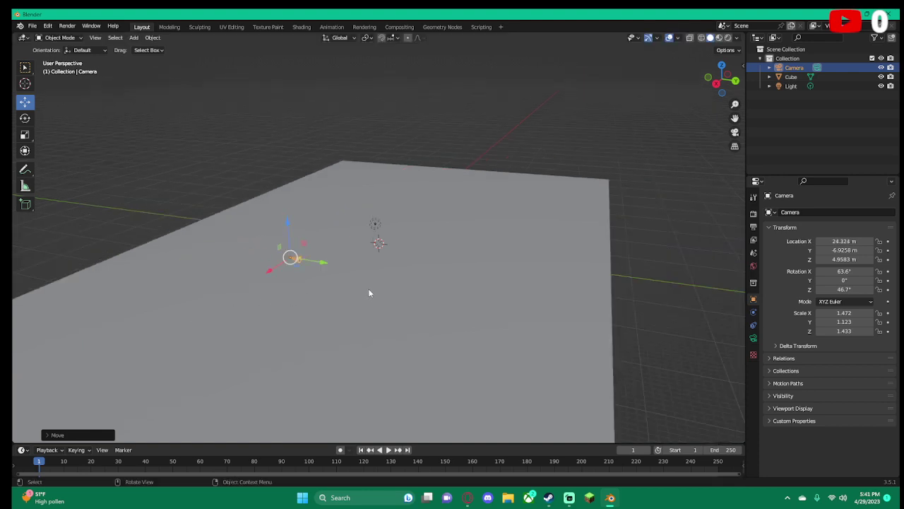
scroll(368, 293, down, 5)
click(408, 292)
right_click(549, 284)
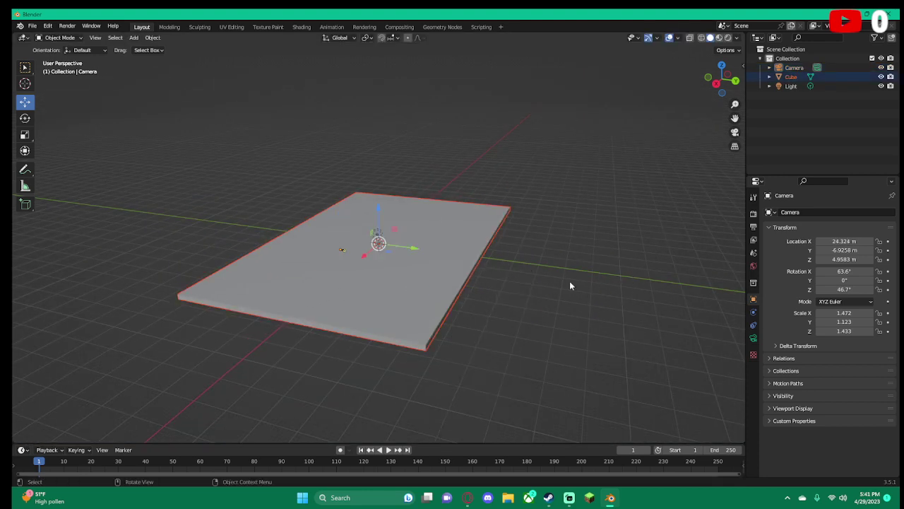
click(342, 248)
scroll(351, 265, up, 3)
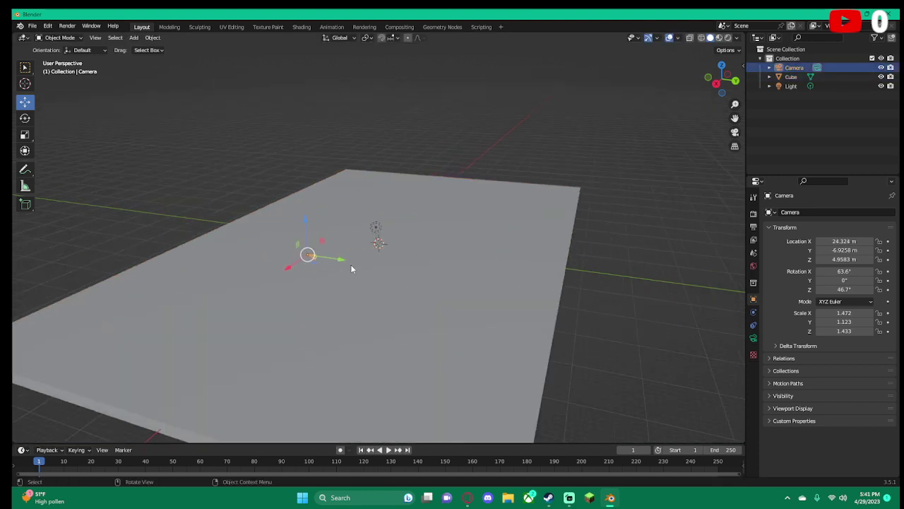
scroll(306, 254, up, 2)
scroll(216, 269, up, 2)
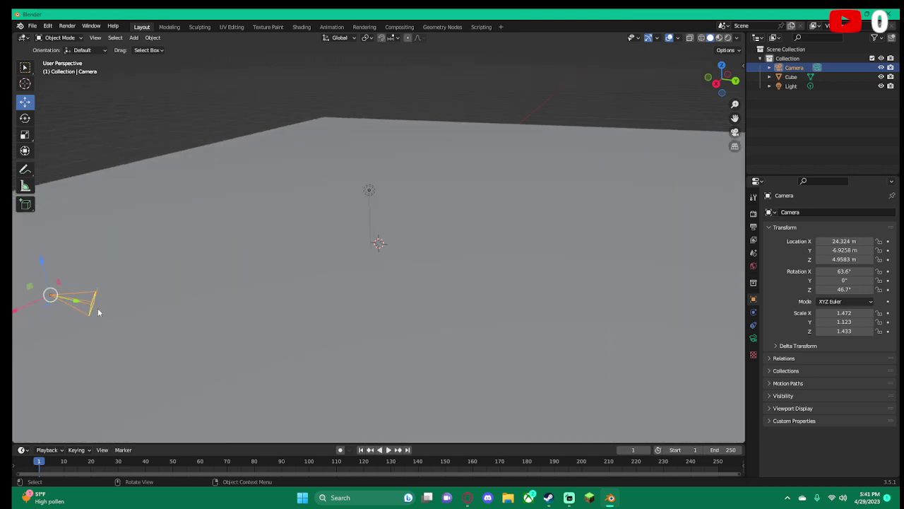
drag(99, 313, 100, 293)
mouse_move(289, 282)
middle_down()
mouse_move(332, 273)
mouse_move(319, 278)
mouse_move(354, 294)
middle_up()
Centre on the camera and drag it just above the ground to 24.517, -2.6074, 4.6233 m
key(KP_Decimal)
scroll(344, 293, down, 2)
scroll(353, 294, down, 2)
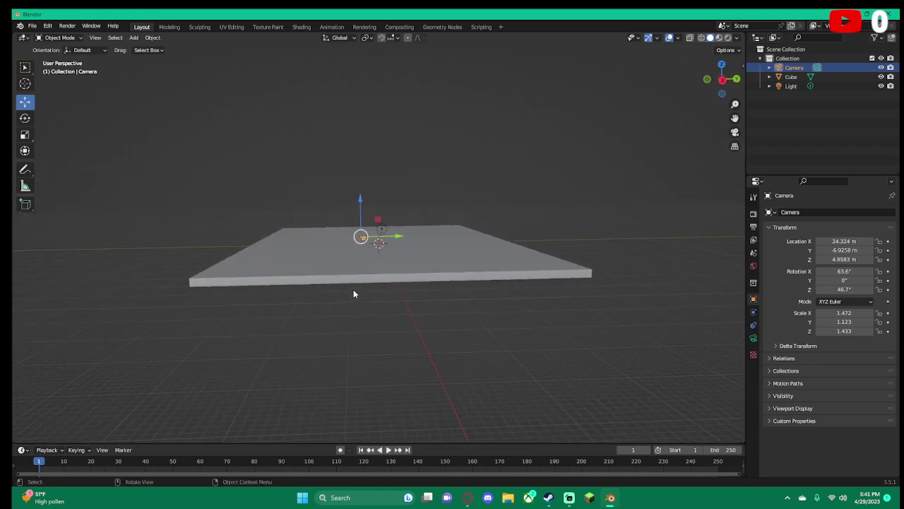
scroll(354, 294, up, 4)
scroll(338, 218, up, 4)
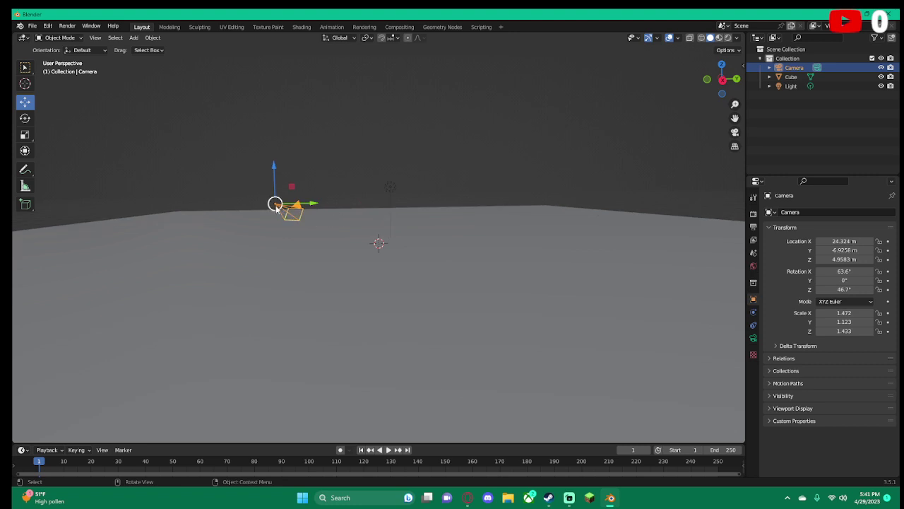
drag(277, 205, 297, 226)
drag(337, 217, 335, 211)
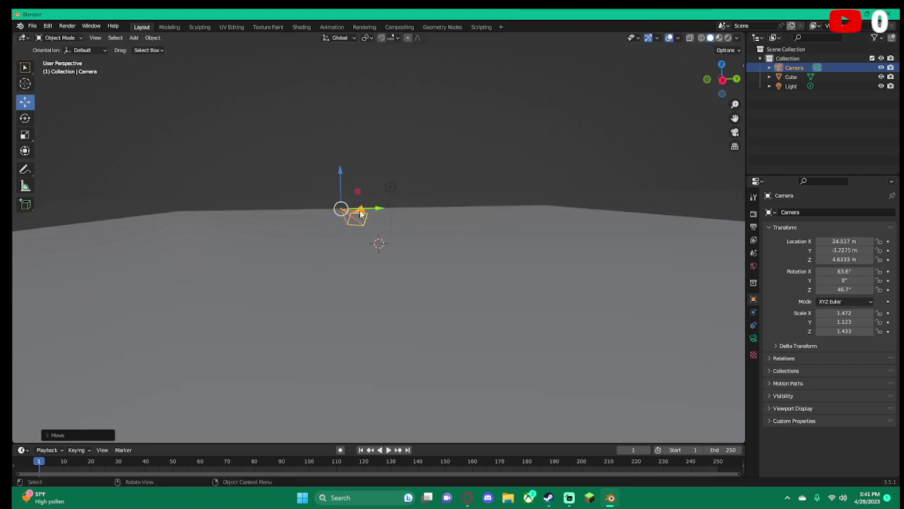
drag(357, 210, 359, 230)
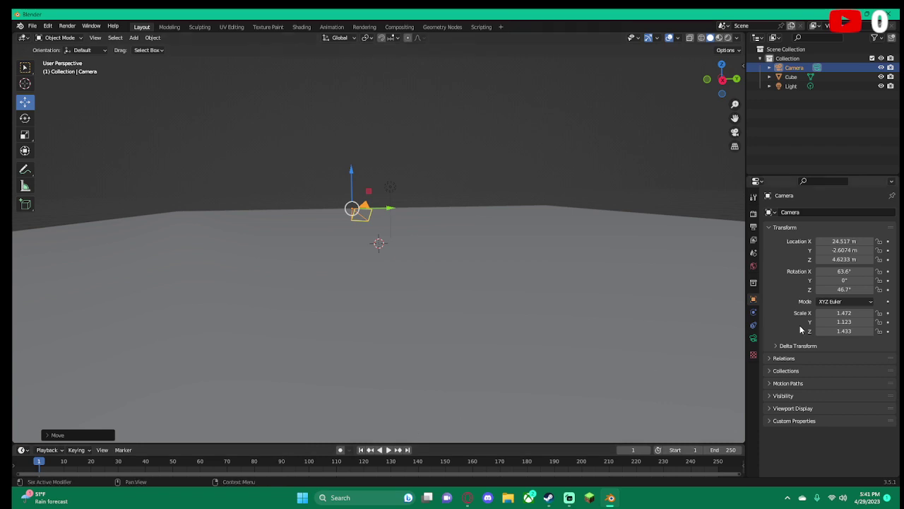
Display the camera's Perspective lens at 23.73 mm in Object Data properties, then deselect the camera
click(753, 339)
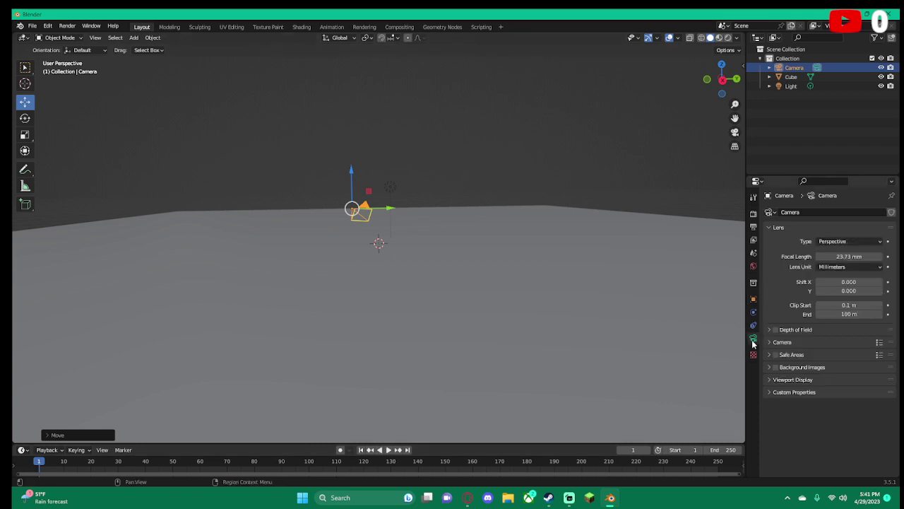
click(797, 344)
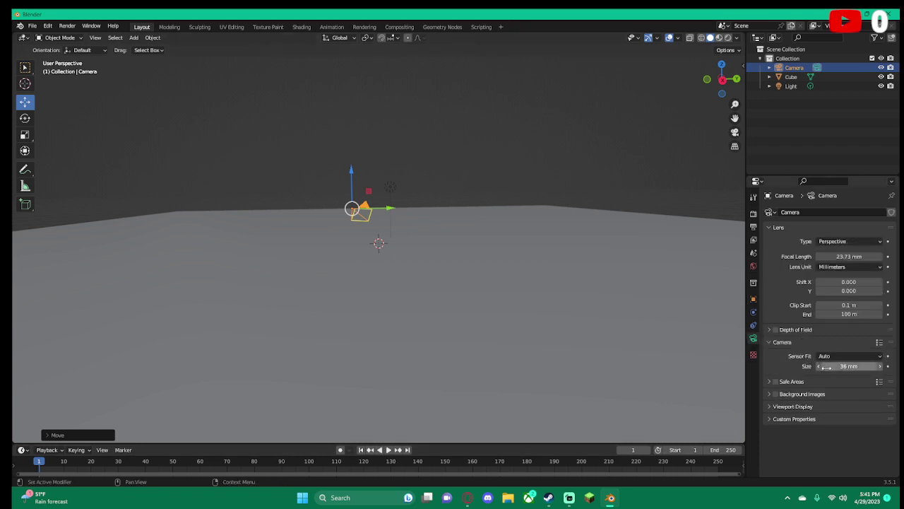
click(773, 342)
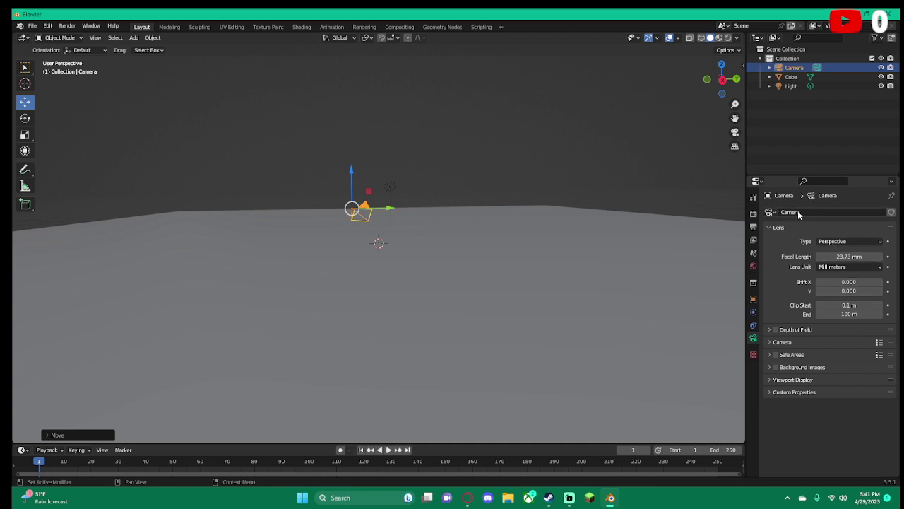
click(803, 68)
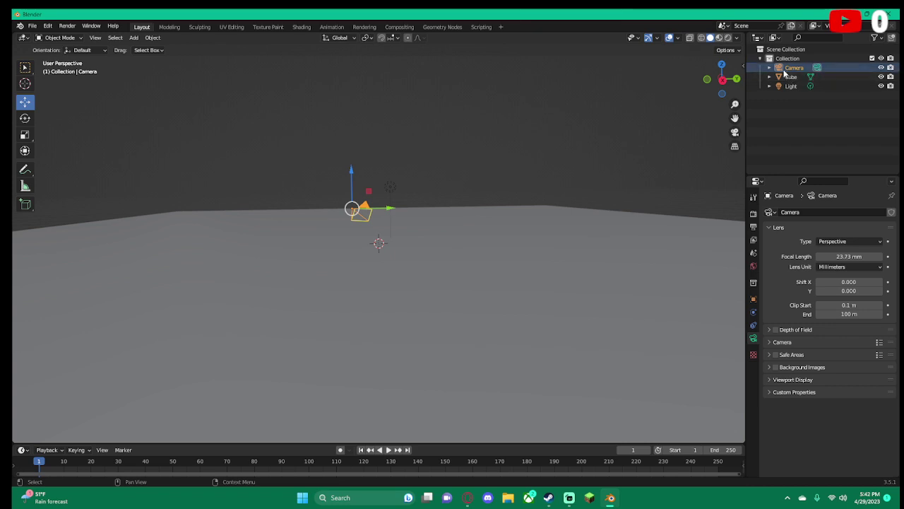
click(766, 154)
Switch to the camera view and select the ground slab
click(734, 132)
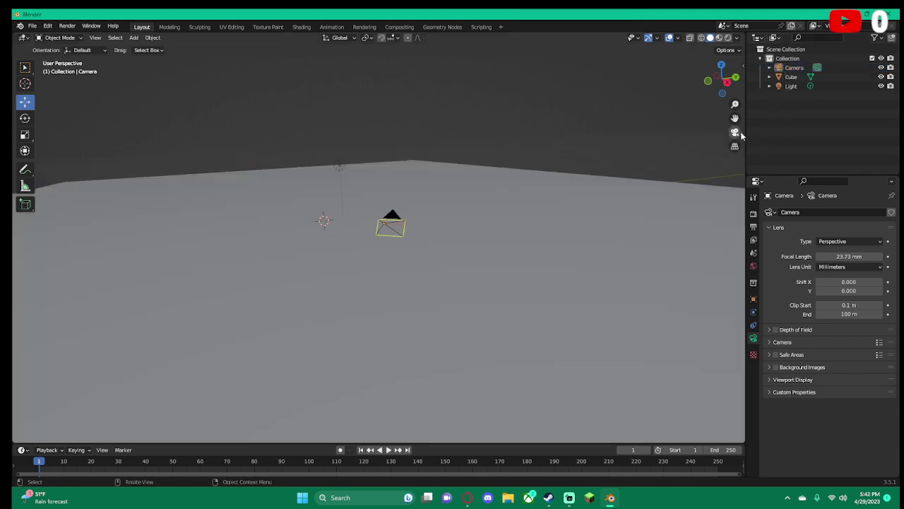
scroll(412, 189, down, 3)
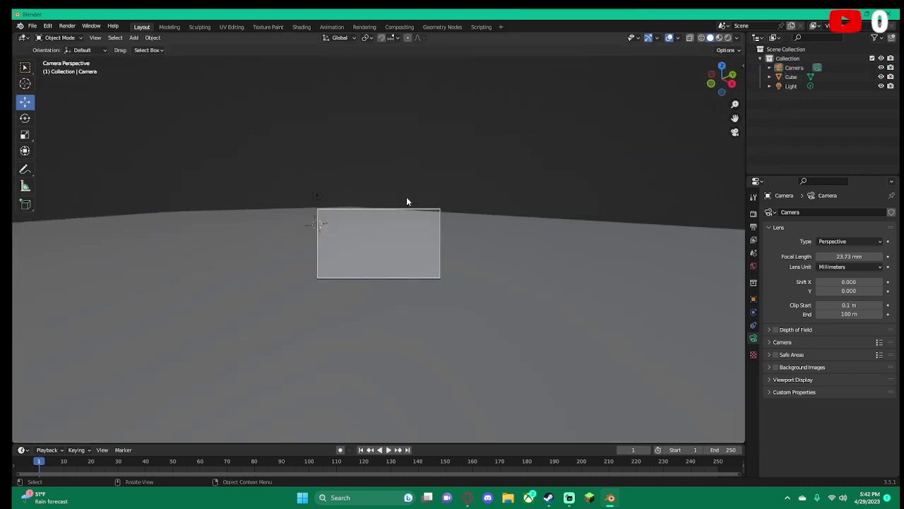
scroll(406, 197, up, 2)
scroll(406, 197, up, 3)
scroll(407, 196, up, 2)
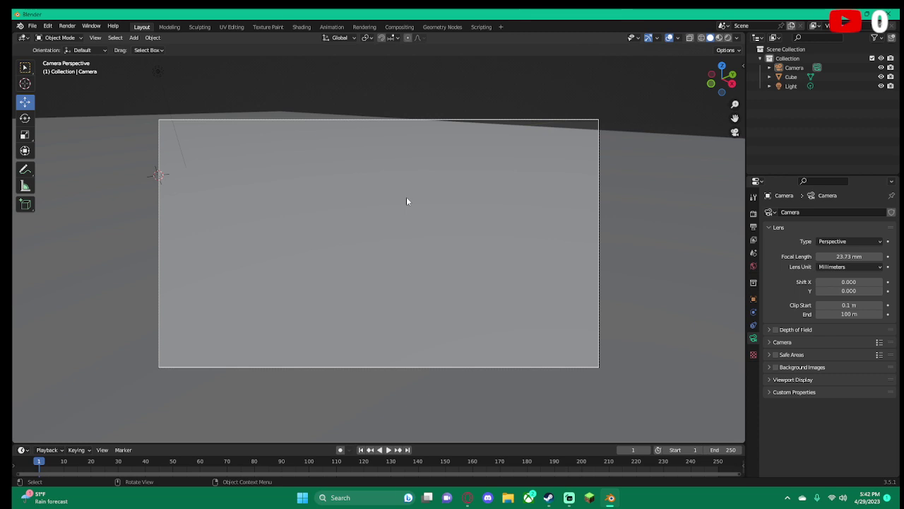
click(407, 201)
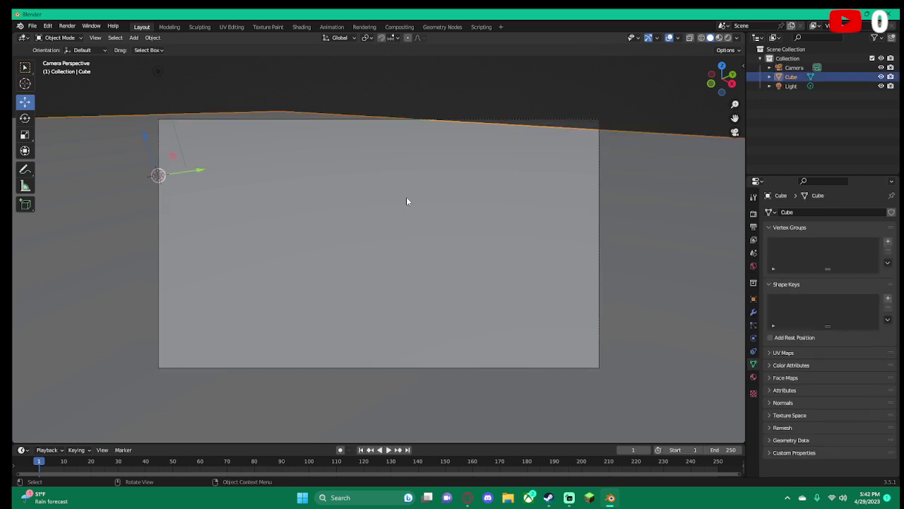
click(336, 86)
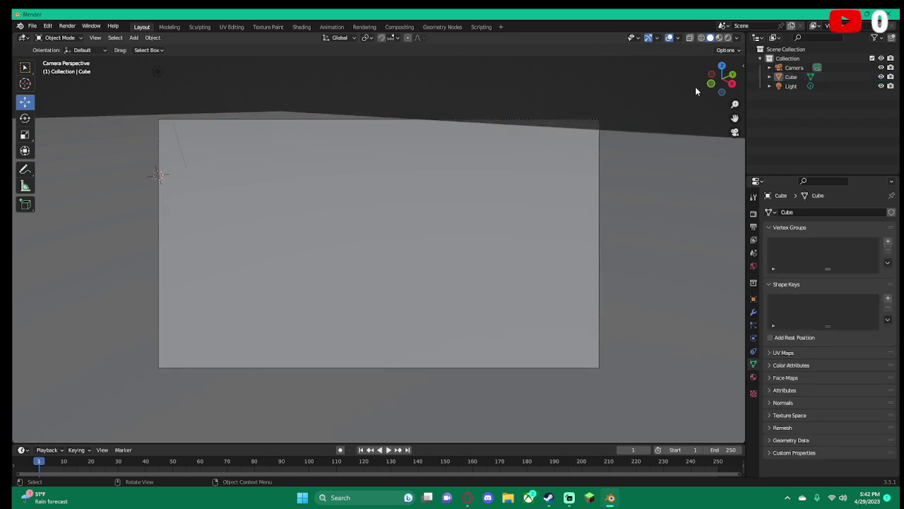
click(693, 168)
scroll(148, 177, down, 3)
scroll(148, 177, down, 2)
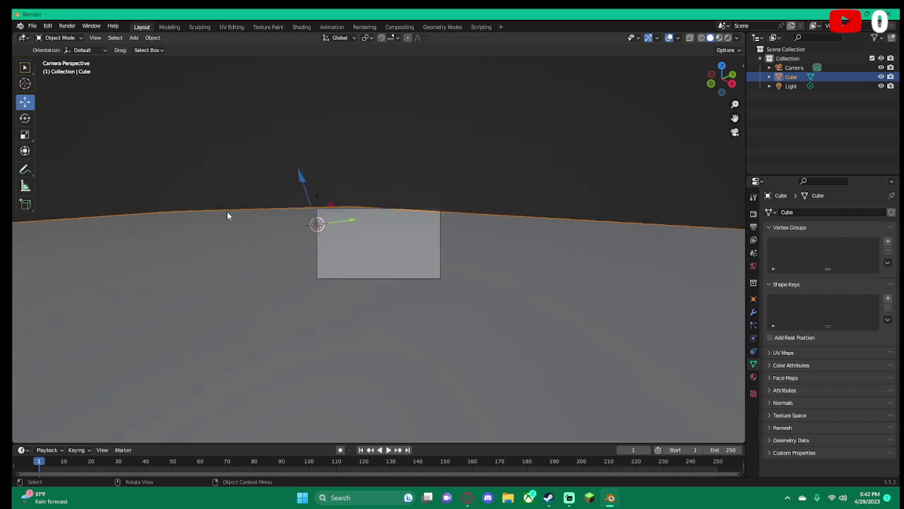
Flatten the slab on Y and two axes, shrink it to about half size, and return to camera view
click(25, 134)
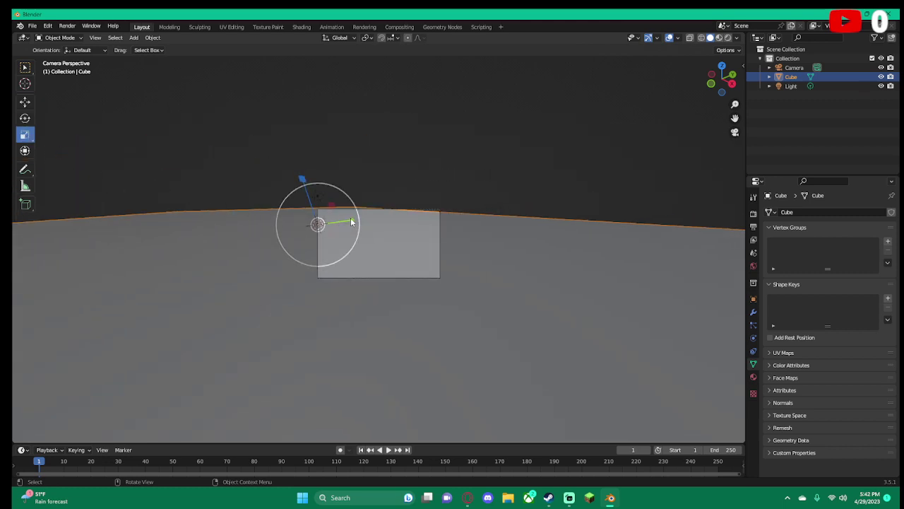
drag(351, 221, 337, 224)
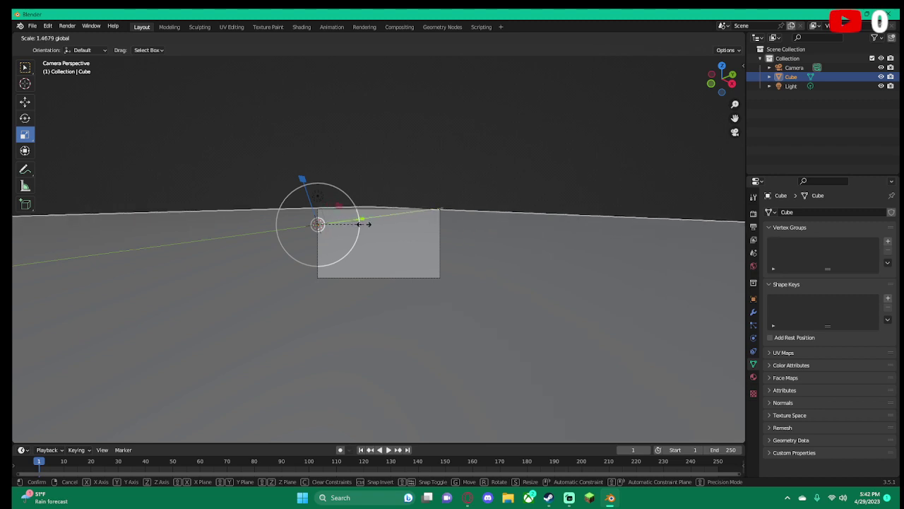
mouse_move(335, 224)
mouse_down()
mouse_move(514, 251)
mouse_move(322, 218)
mouse_up()
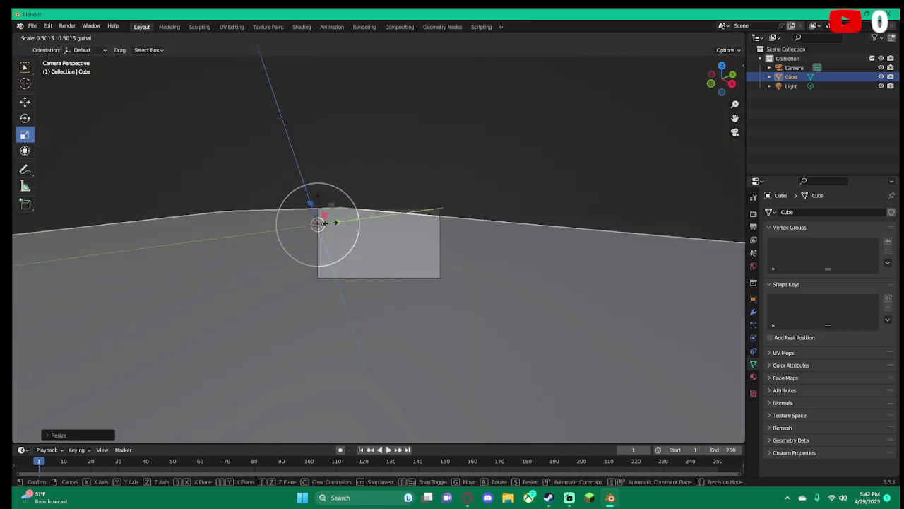
drag(322, 218, 330, 226)
mouse_move(577, 286)
middle_down()
mouse_move(471, 265)
mouse_move(417, 211)
middle_up()
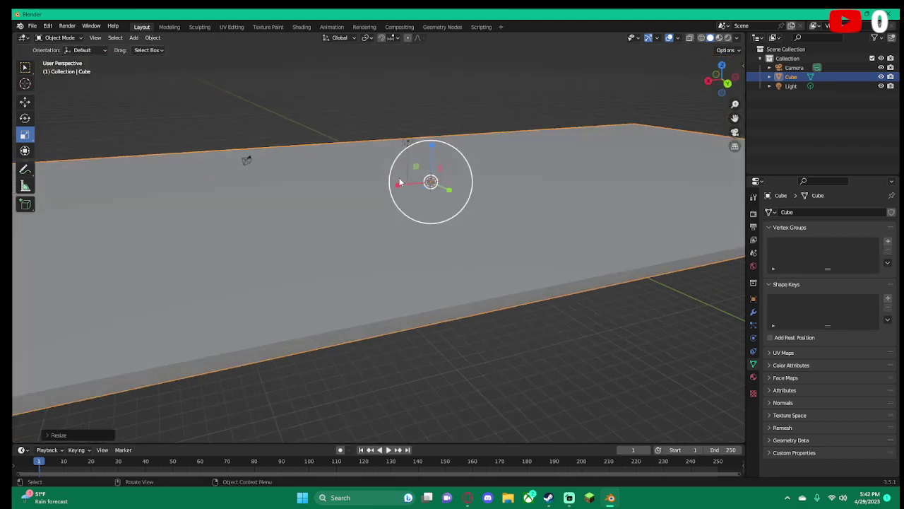
key(s)
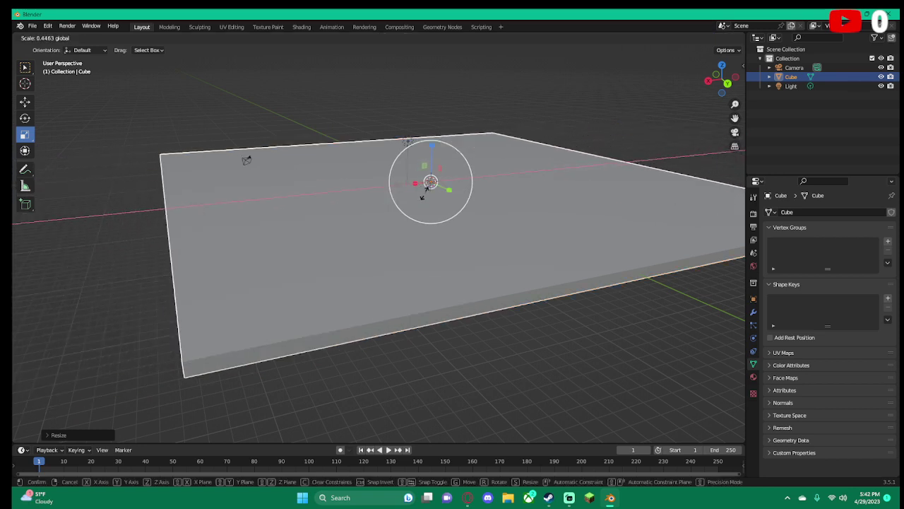
click(424, 186)
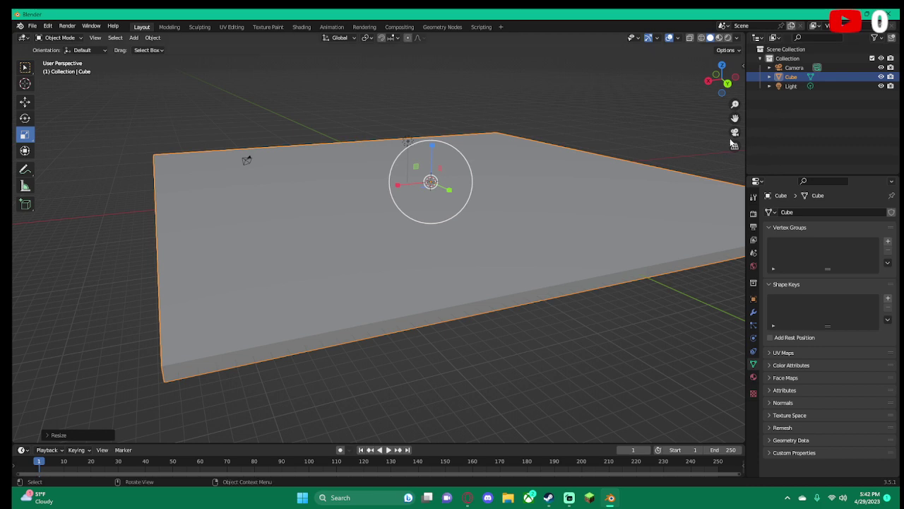
key(KP_0)
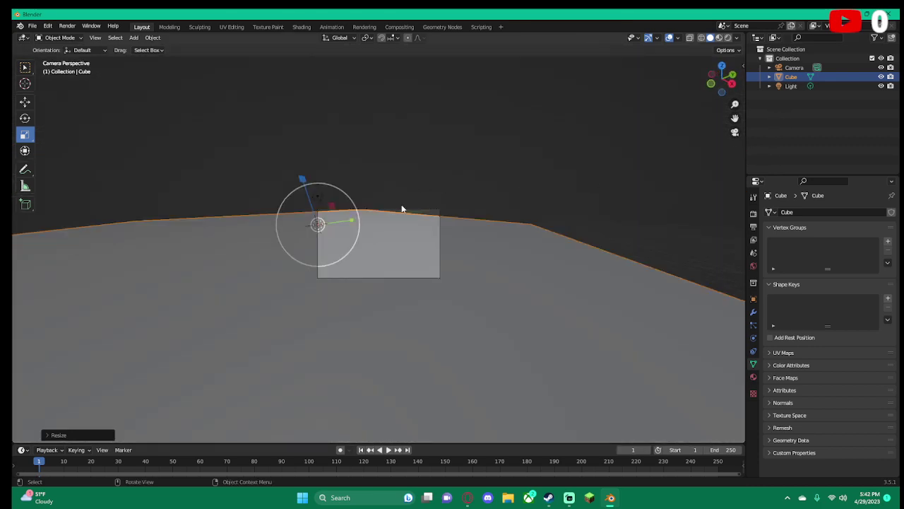
Set the camera lens to 15.73 mm focal length with Shift X -0.170 and Shift Y 0.060
scroll(401, 209, up, 3)
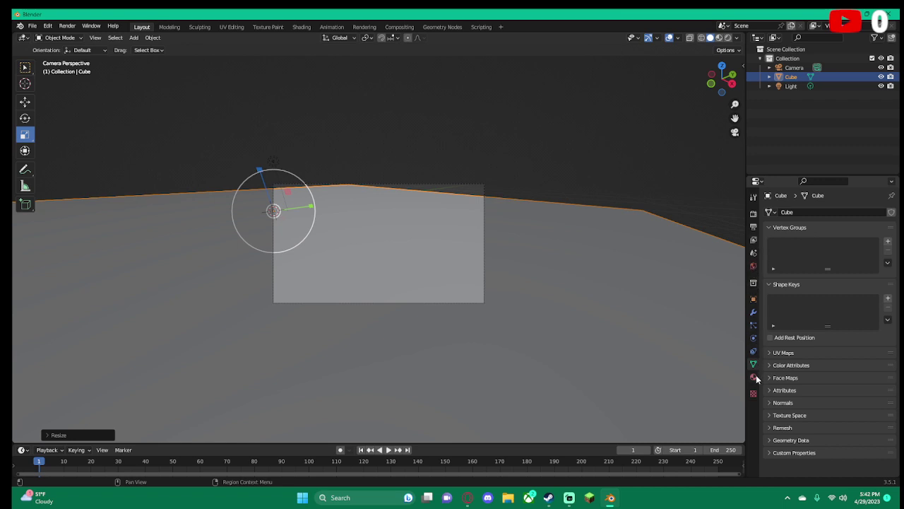
click(805, 67)
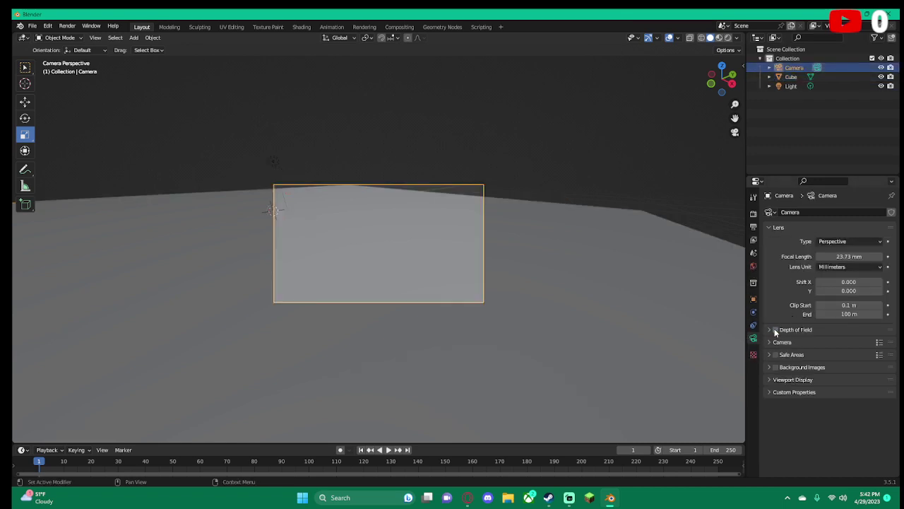
click(776, 354)
click(776, 354)
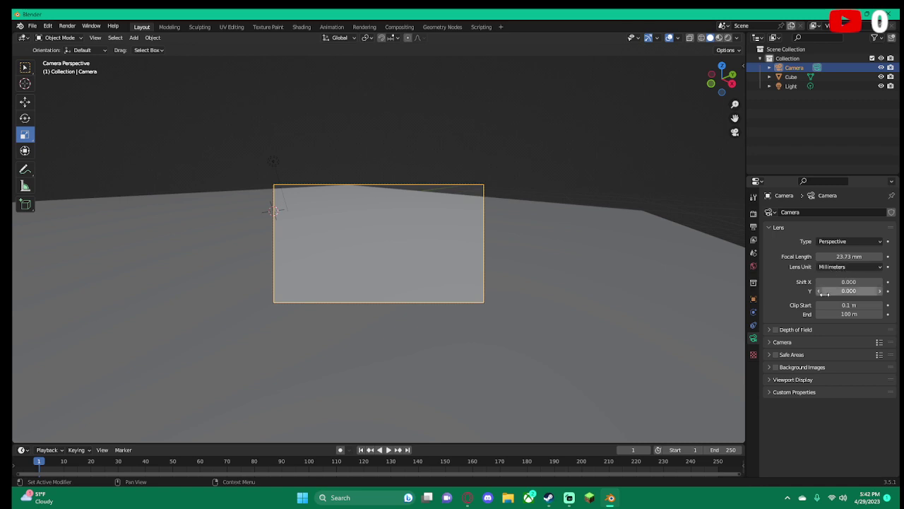
drag(824, 282, 767, 282)
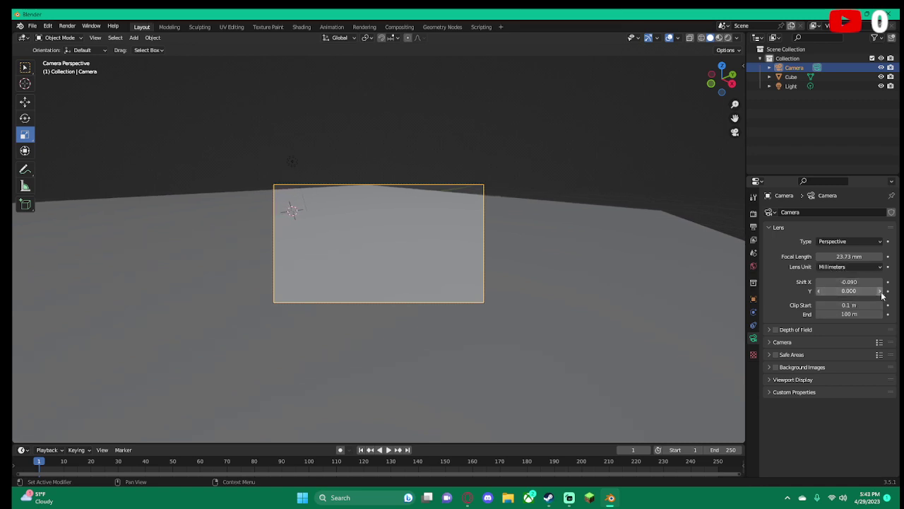
drag(882, 296, 900, 295)
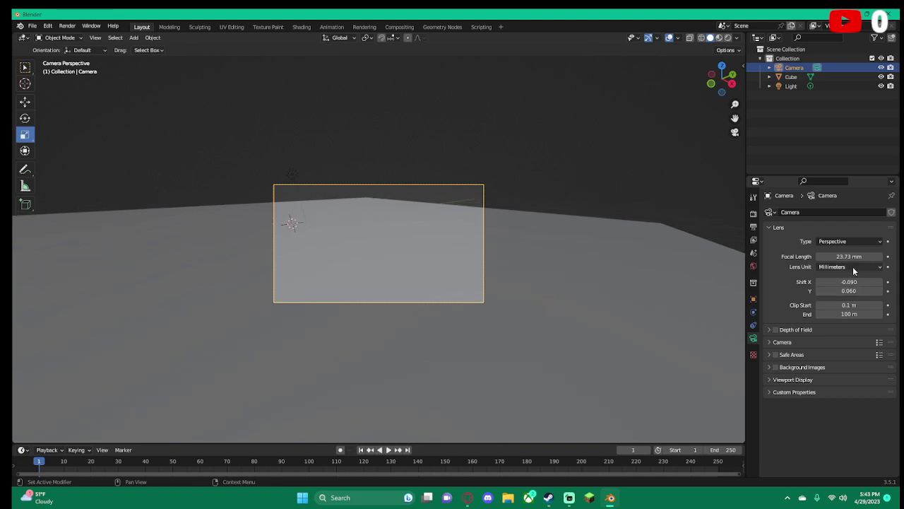
drag(824, 283, 794, 284)
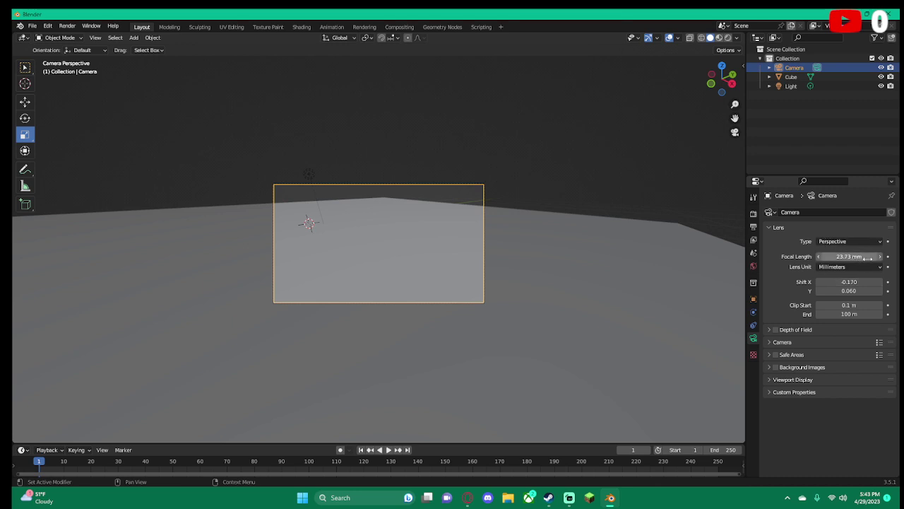
mouse_move(873, 258)
mouse_down()
mouse_move(897, 258)
mouse_move(803, 257)
mouse_move(821, 260)
mouse_up()
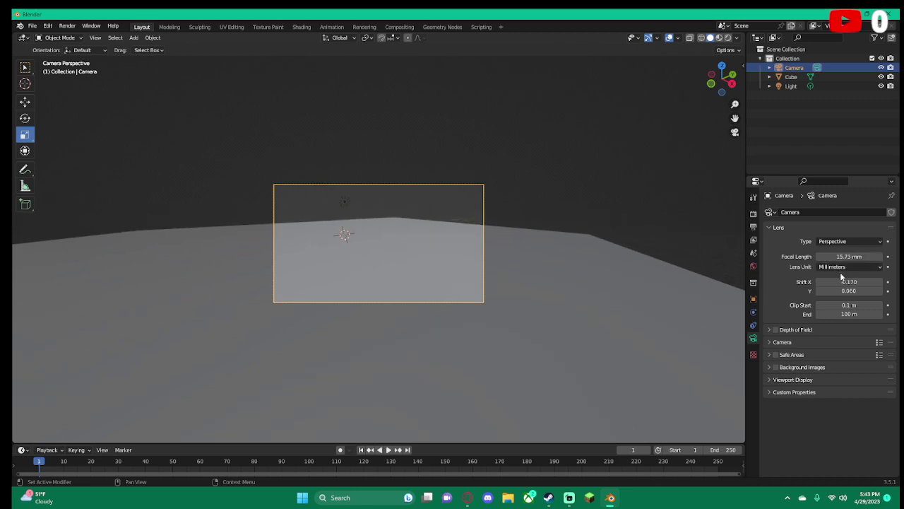
Leave camera view and scale the camera down, cutting its focal length to 1 mm
right_click(639, 249)
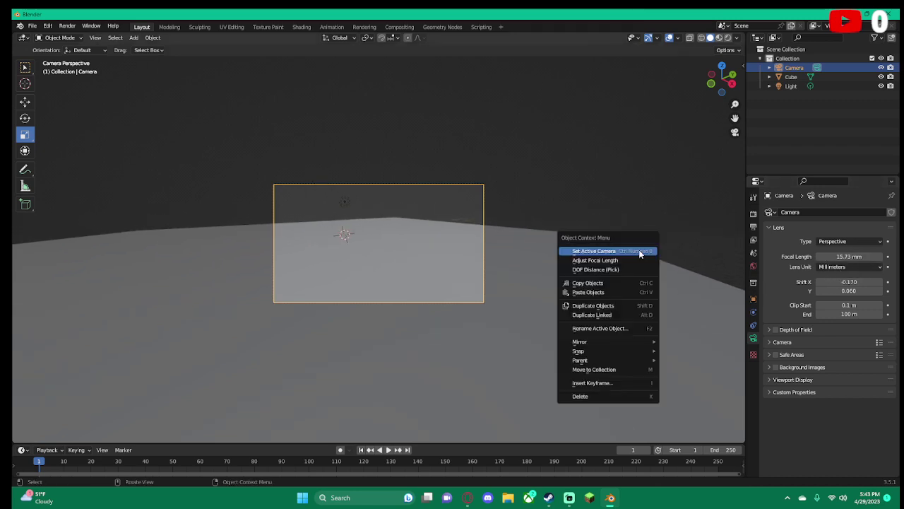
key(KP_0)
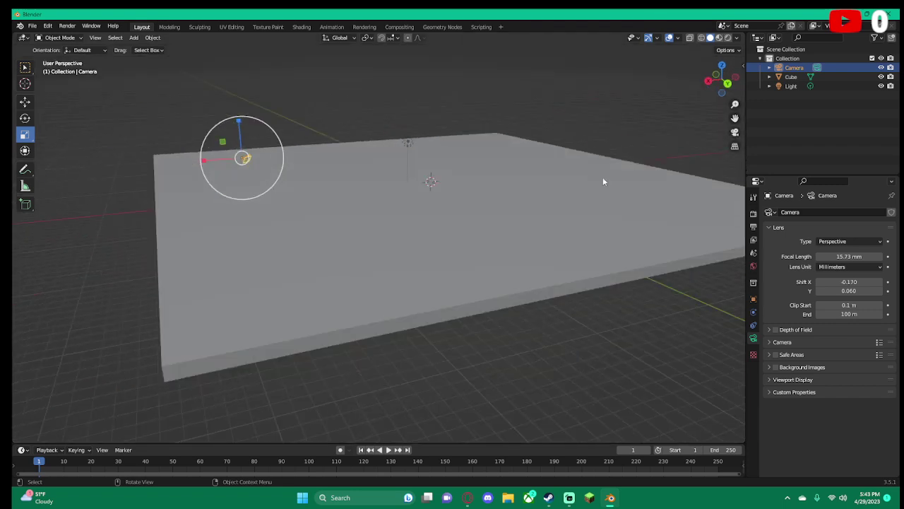
middle_drag(349, 193, 467, 204)
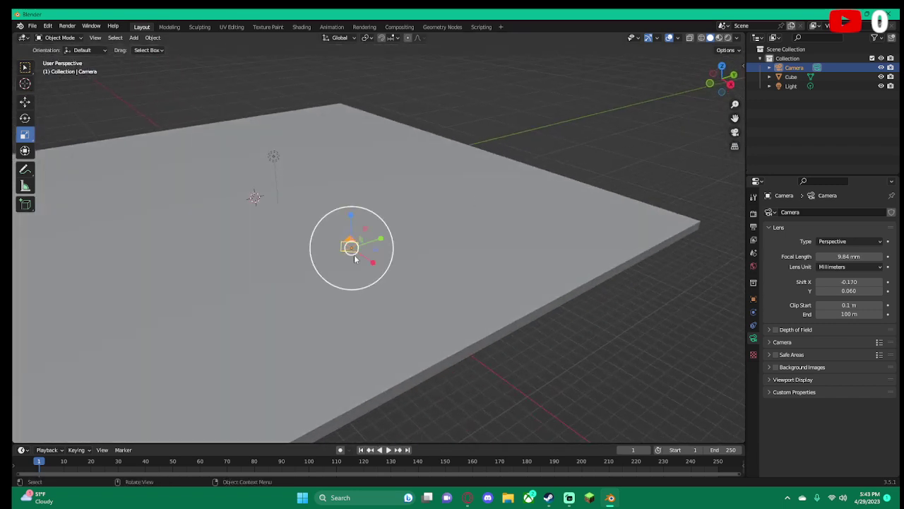
mouse_move(351, 249)
mouse_down()
mouse_move(324, 281)
mouse_move(389, 262)
mouse_move(357, 263)
mouse_up()
middle_drag(461, 248, 393, 243)
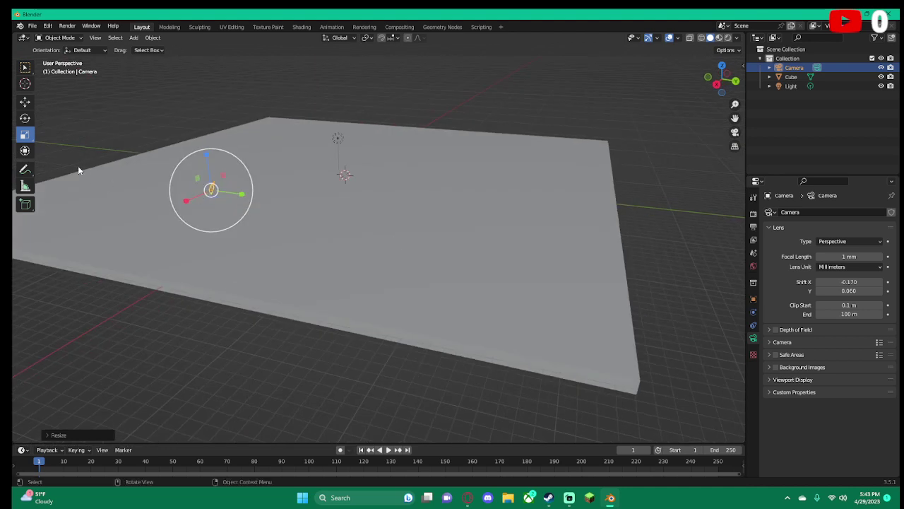
Slide the camera left across the slab with the Move tool
click(25, 102)
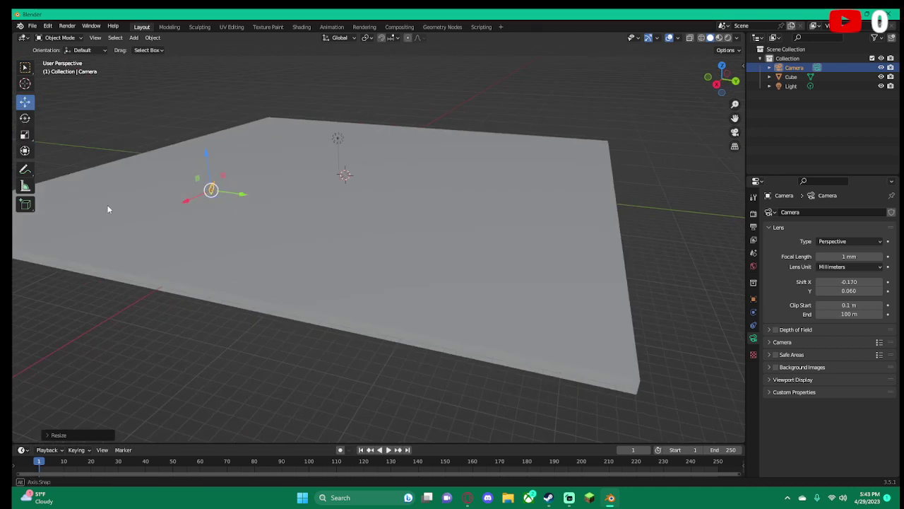
middle_drag(106, 206, 155, 228)
drag(288, 286, 138, 313)
mouse_move(386, 290)
middle_down()
mouse_move(409, 268)
mouse_move(446, 266)
mouse_move(438, 276)
middle_up()
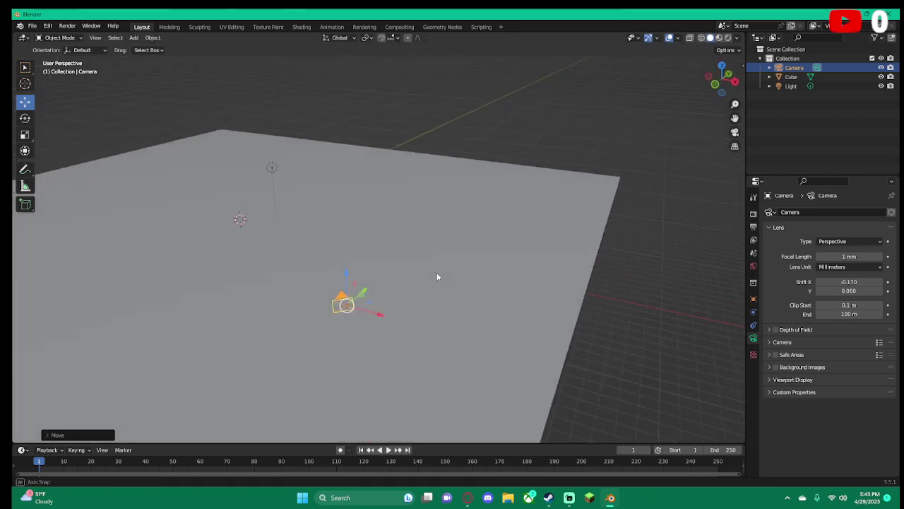
Turn the camera about 47° around its Z axis, then switch to Opera
click(25, 118)
drag(353, 328, 393, 317)
middle_drag(425, 316, 385, 314)
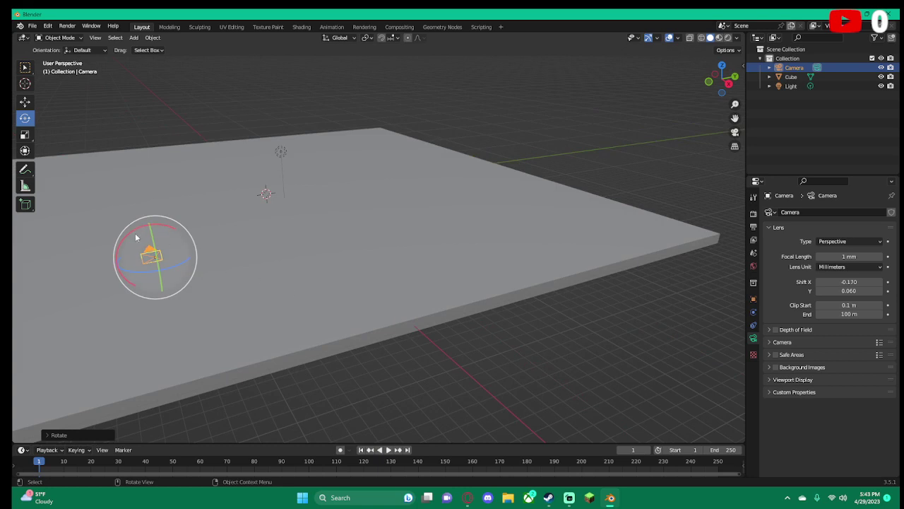
scroll(217, 254, up, 4)
scroll(254, 250, down, 3)
click(467, 498)
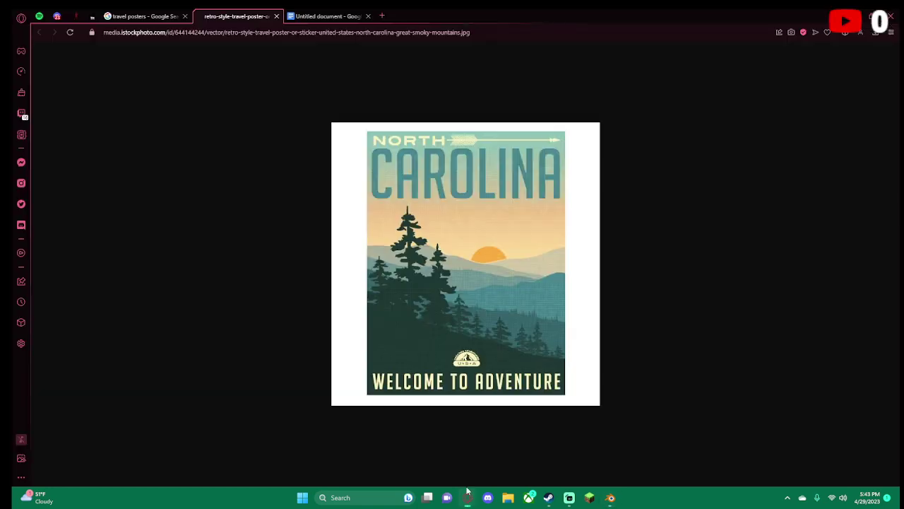
Search 'blender snaping', read the Blender Manual's Snapping page, then return to Blender
click(380, 17)
text(blende)
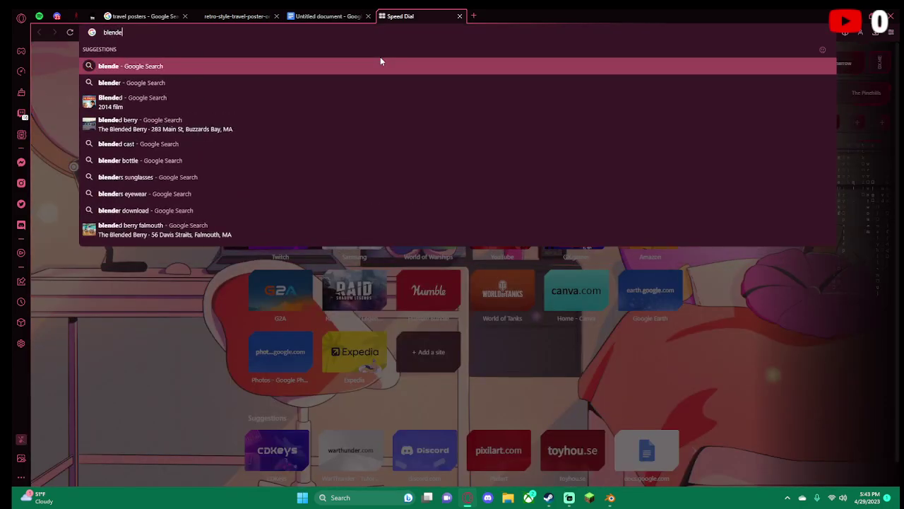
text(r snaping)
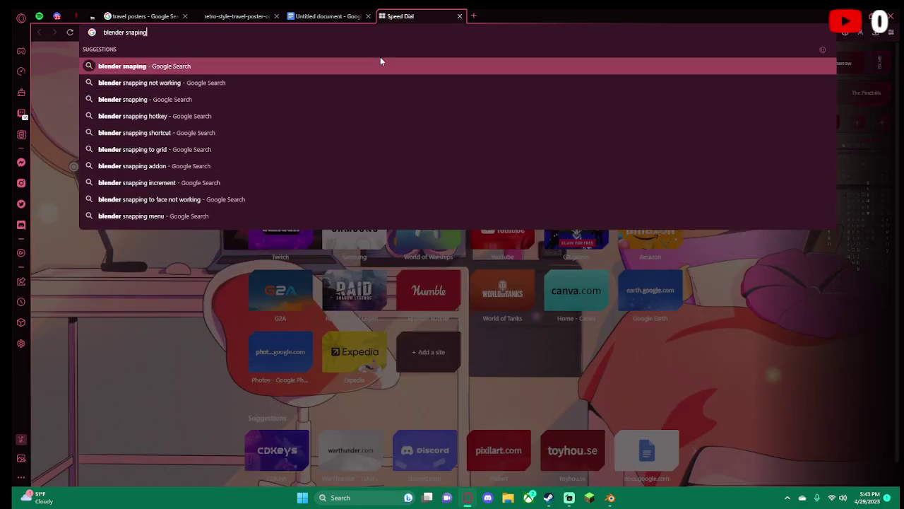
key(Return)
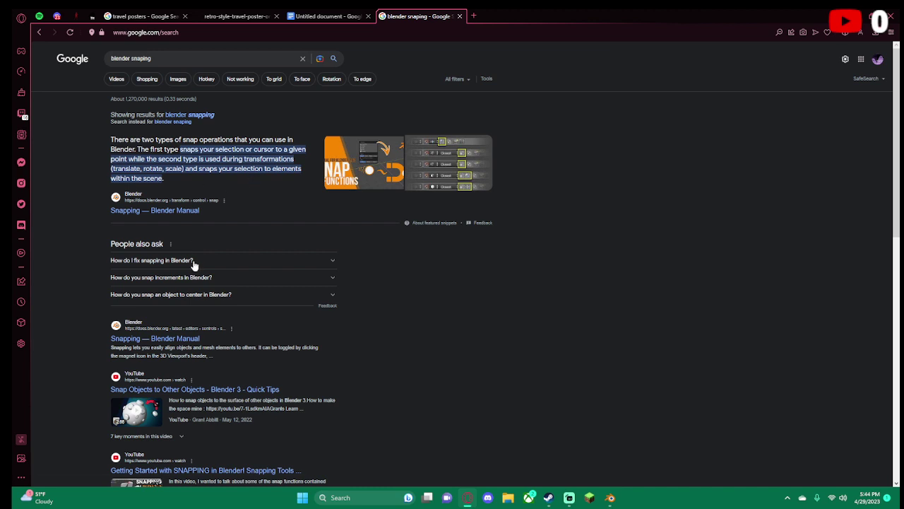
click(191, 342)
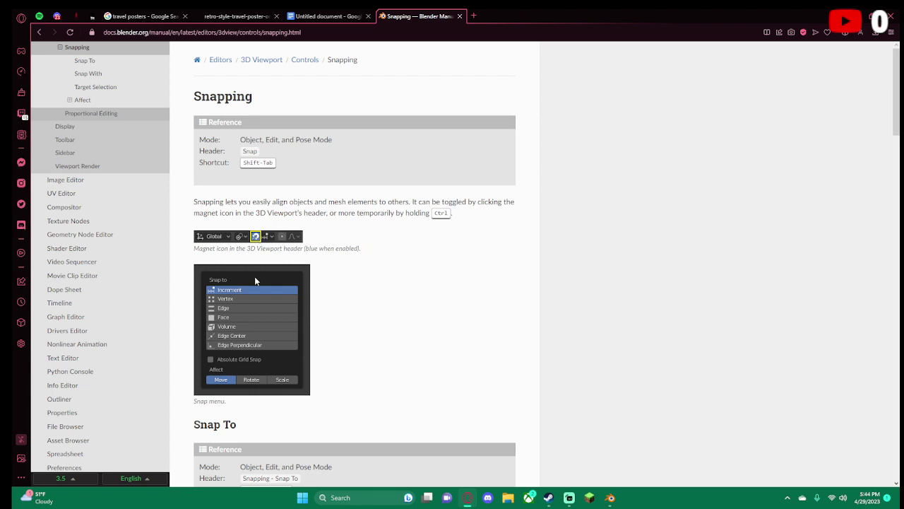
click(609, 498)
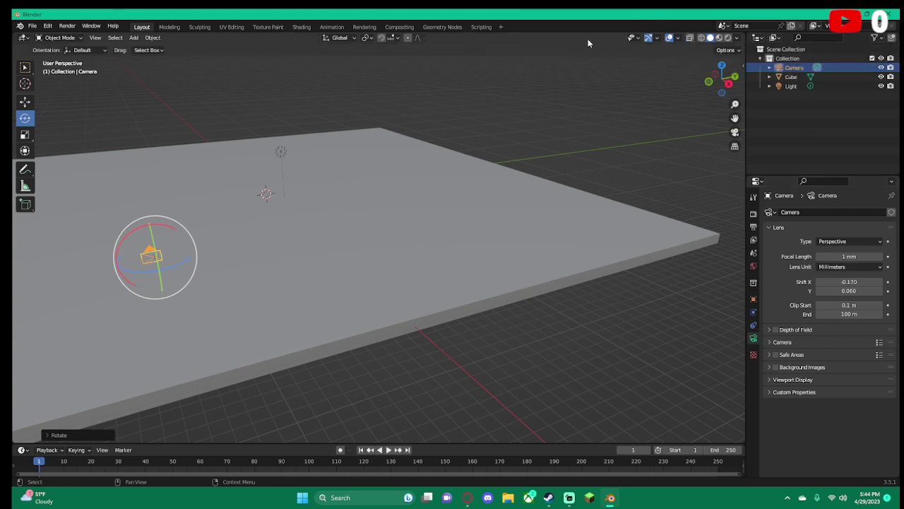
Look through the header menus, then turn on snapping with the magnet toggle
click(113, 39)
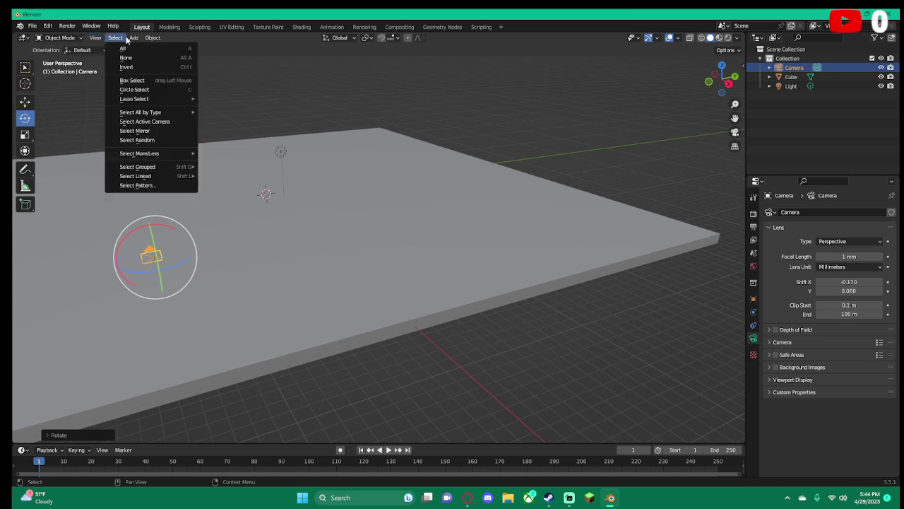
mouse_move(134, 37)
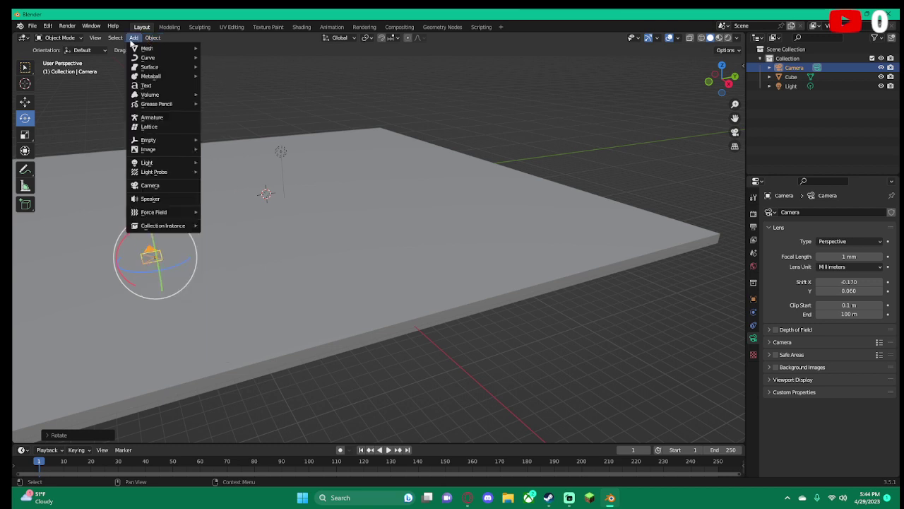
click(26, 101)
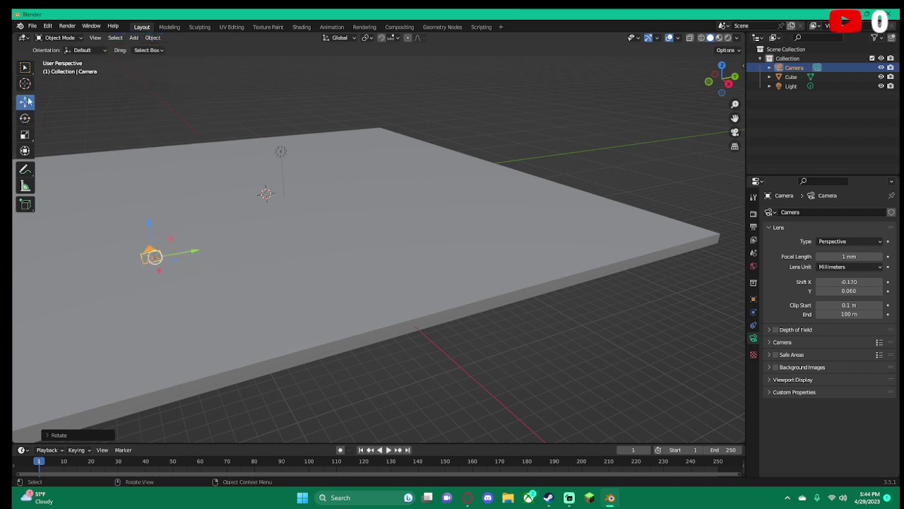
click(23, 38)
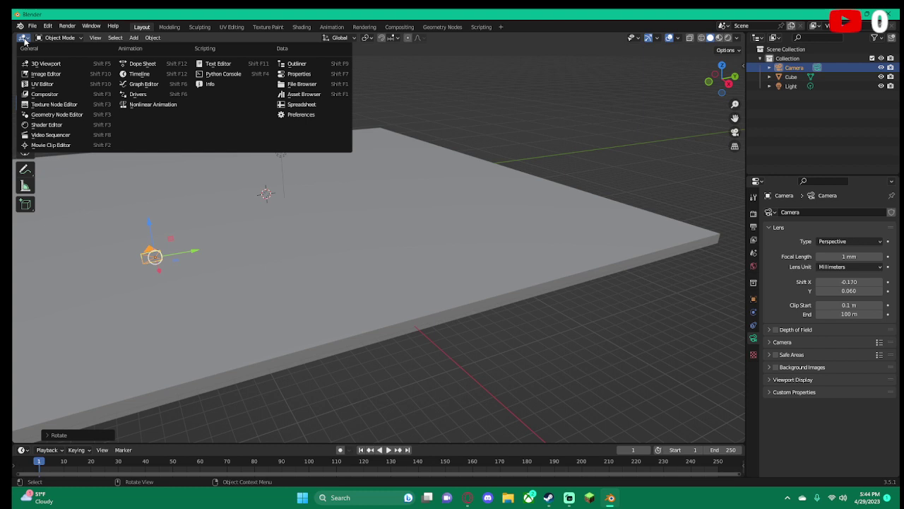
click(25, 41)
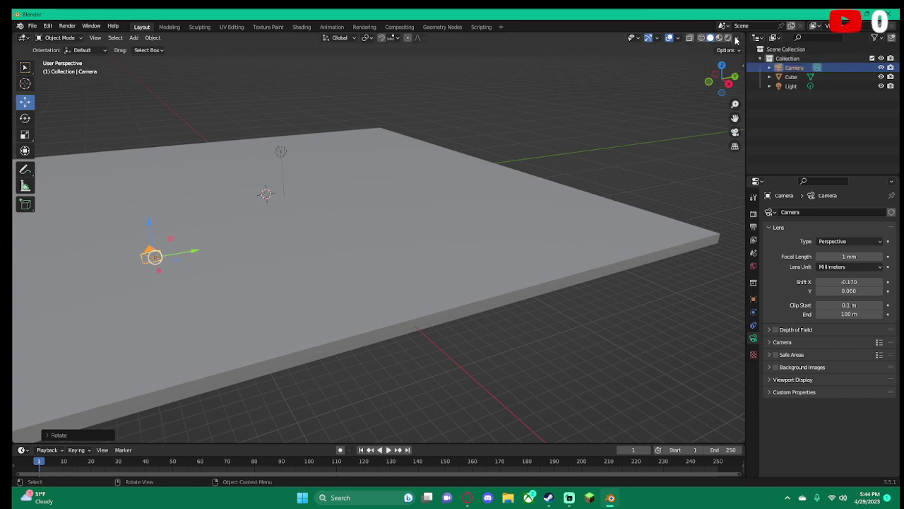
click(736, 39)
click(733, 50)
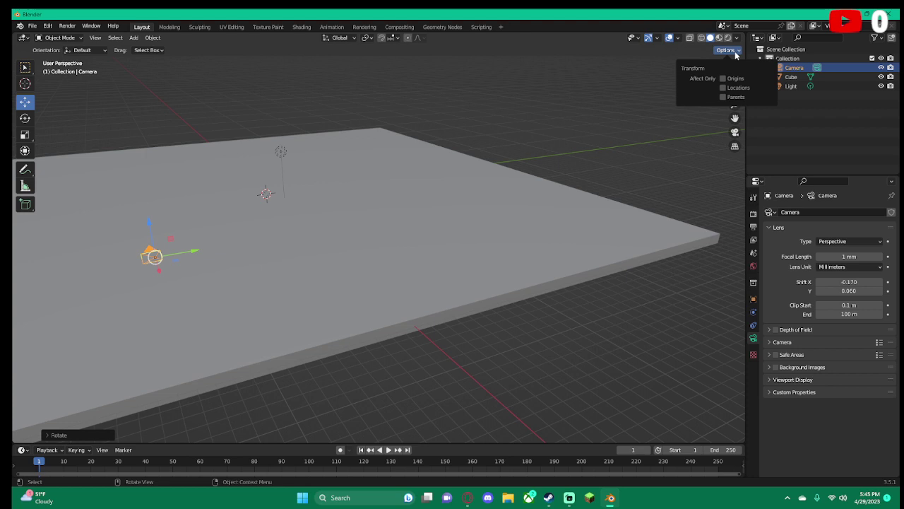
click(383, 40)
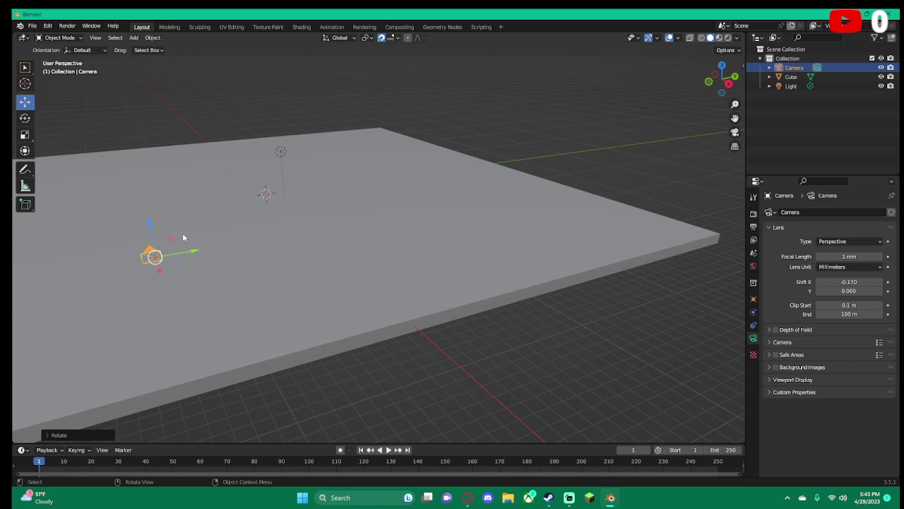
Rotate the camera a further -4.15° around the Z axis
shift+middle_drag(137, 235, 56, 241)
click(25, 119)
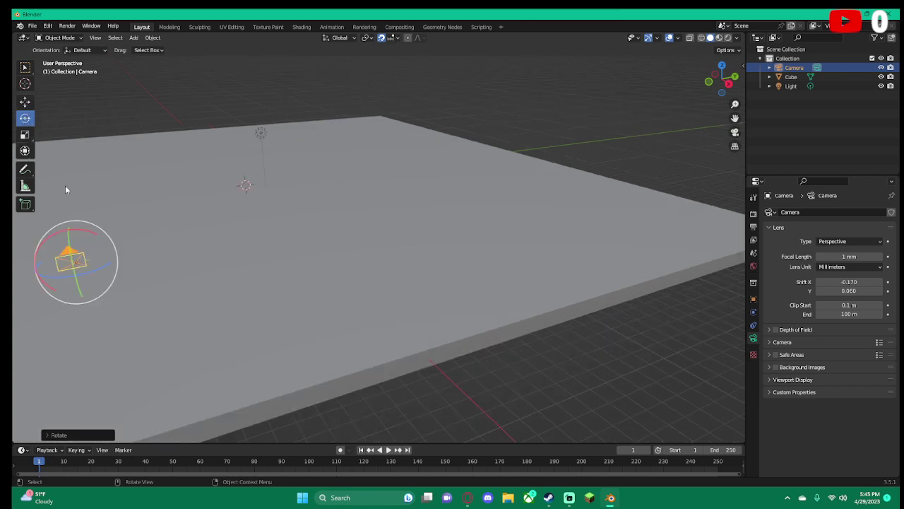
mouse_move(102, 270)
mouse_down()
mouse_move(129, 277)
mouse_move(124, 263)
mouse_up()
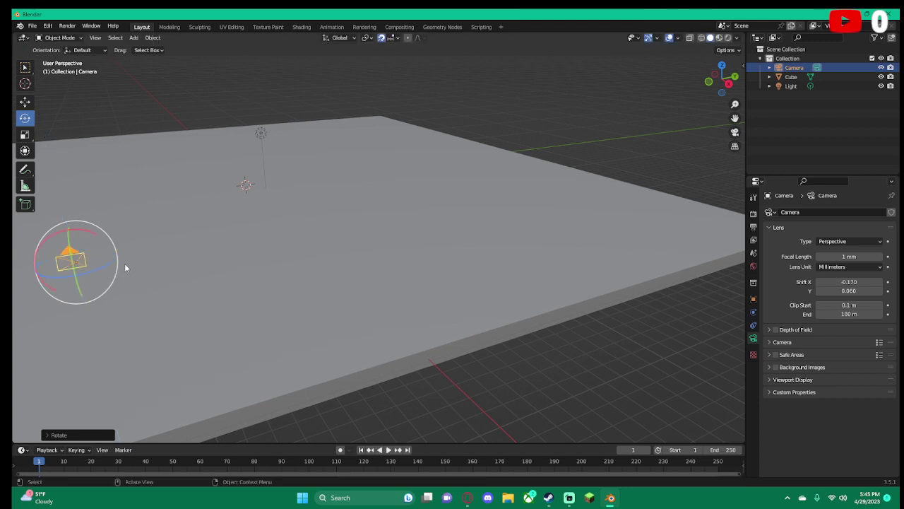
scroll(124, 263, down, 2)
scroll(161, 258, down, 2)
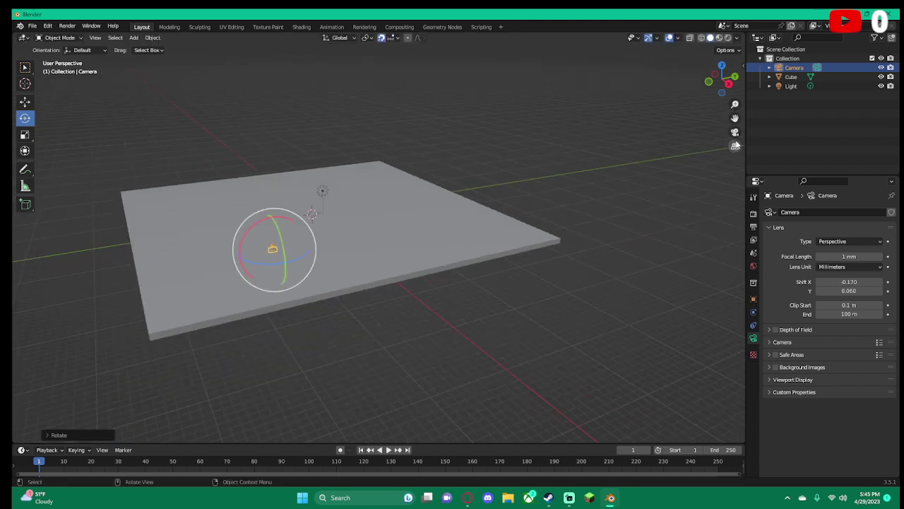
View through the camera and raise its focal length to 8 mm
click(735, 132)
scroll(415, 271, up, 2)
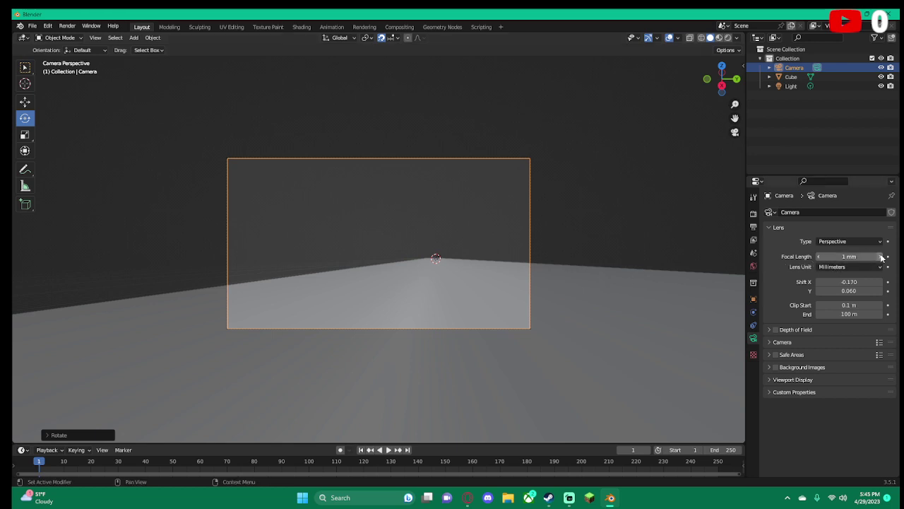
drag(851, 256, 882, 259)
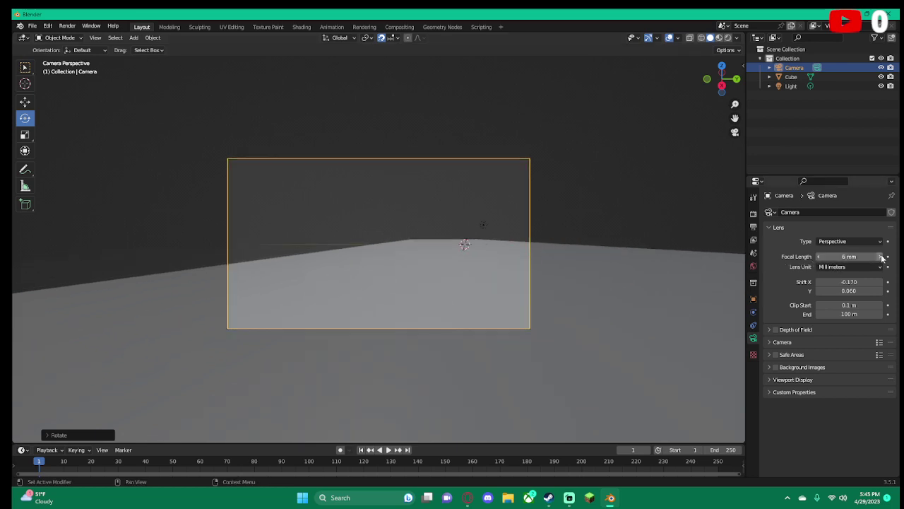
click(881, 257)
click(882, 257)
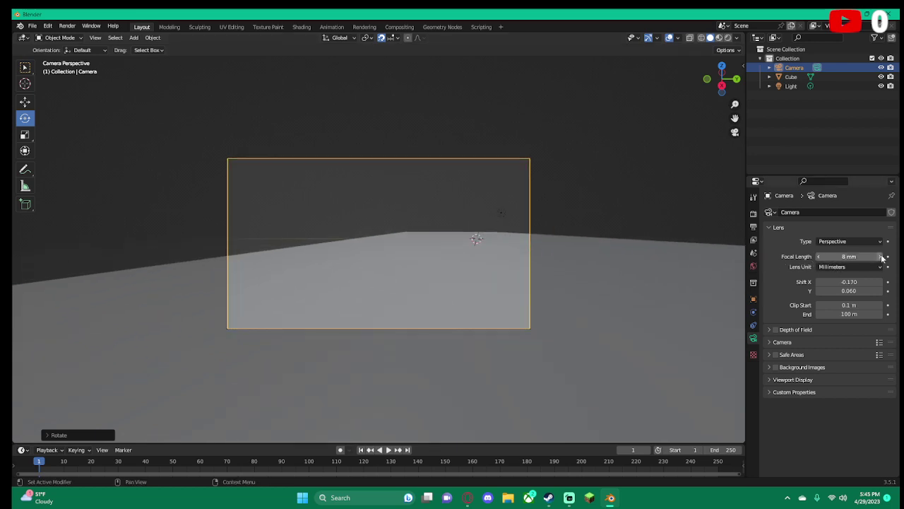
Lower the camera's vertical lens shift (Shift Y) to -0.030
click(820, 291)
click(820, 291)
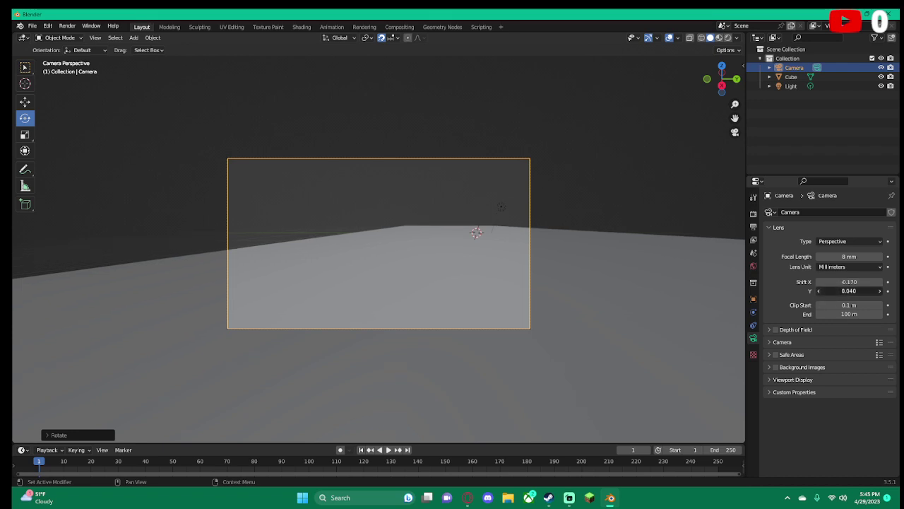
click(820, 291)
click(820, 291)
click(819, 291)
click(820, 291)
click(819, 291)
click(819, 290)
click(818, 291)
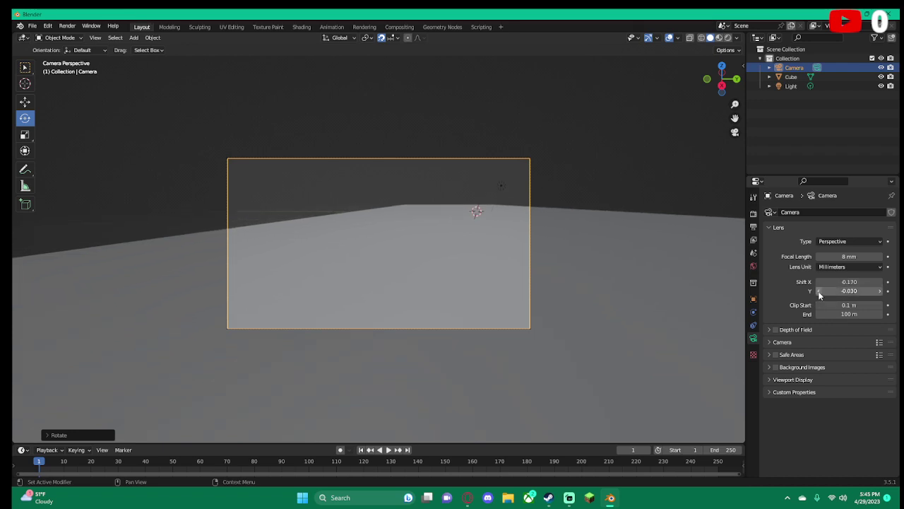
Pick the Move tool and orbit out of the camera view
click(27, 102)
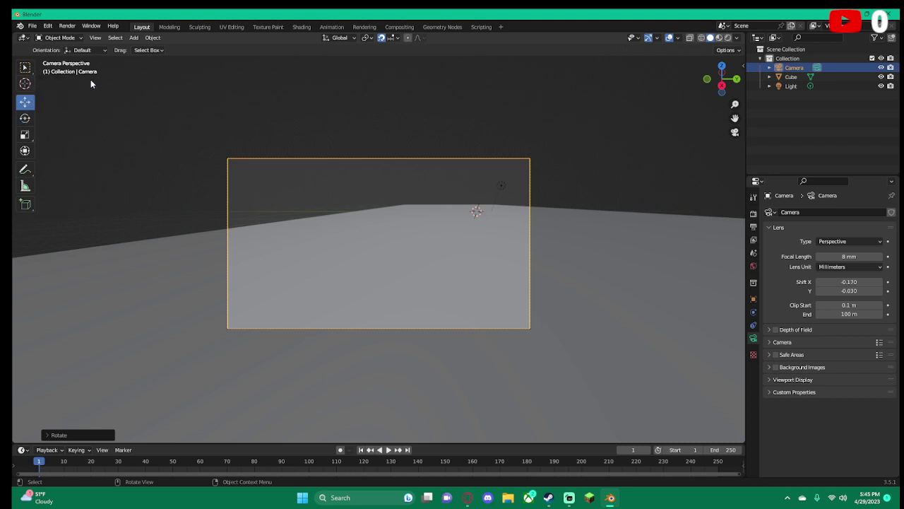
scroll(78, 84, down, 1)
scroll(78, 84, down, 1)
scroll(78, 84, up, 1)
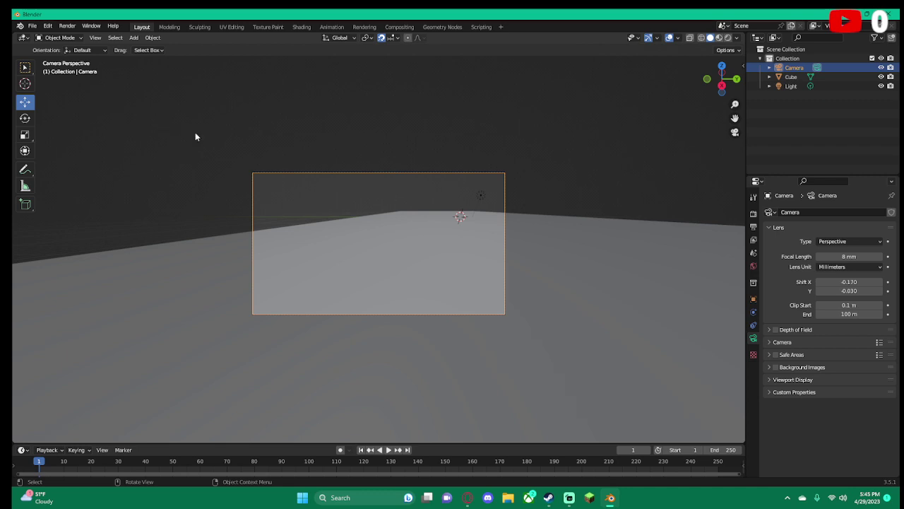
scroll(278, 192, down, 1)
scroll(296, 192, down, 2)
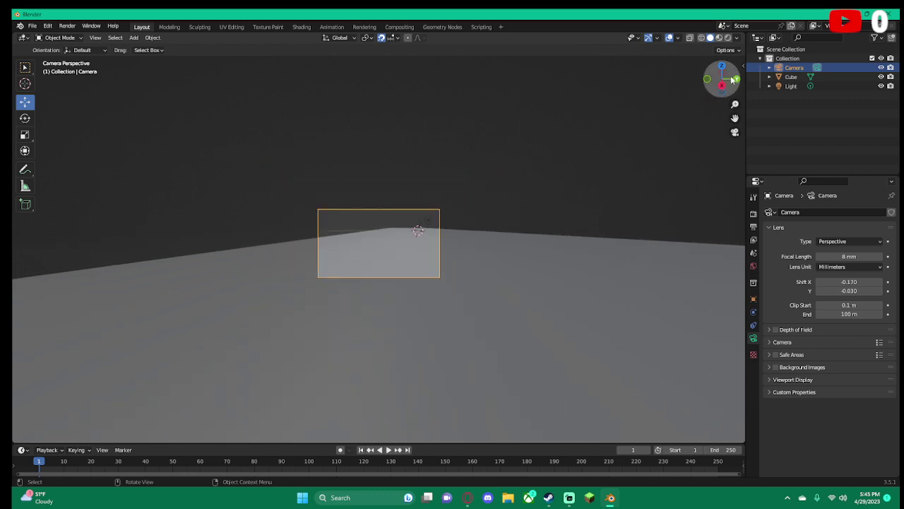
drag(720, 88, 439, 141)
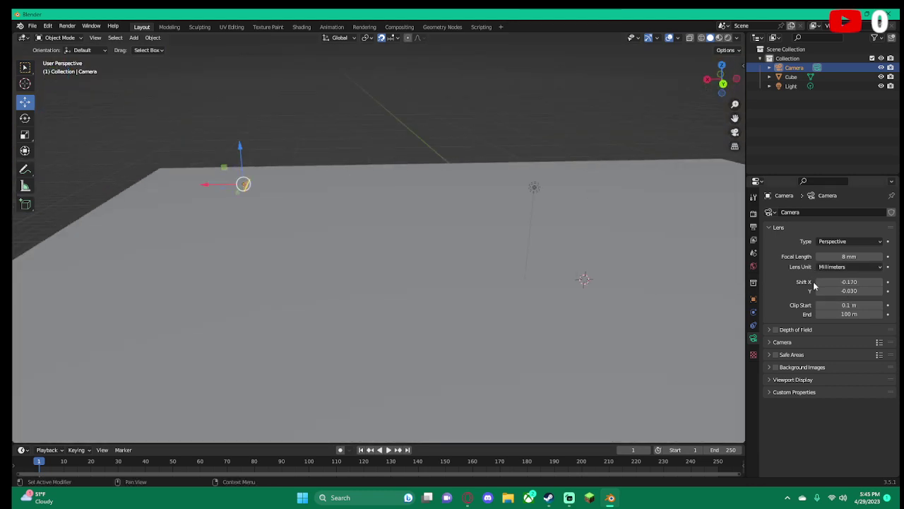
Adjust the camera's Shift X from -0.210 back up to 0.000
click(820, 282)
click(820, 282)
click(819, 281)
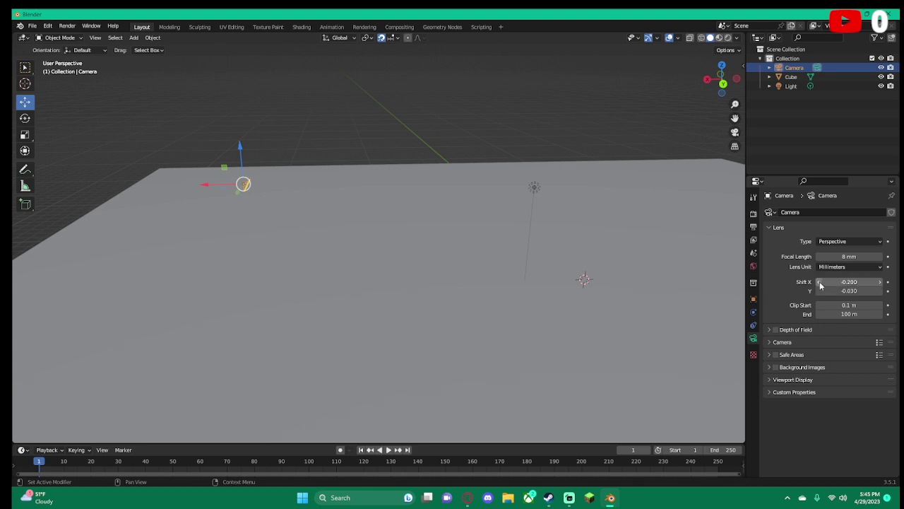
click(820, 282)
mouse_move(516, 242)
middle_down()
mouse_move(606, 244)
mouse_move(433, 218)
mouse_move(458, 214)
mouse_move(463, 229)
mouse_move(452, 224)
middle_up()
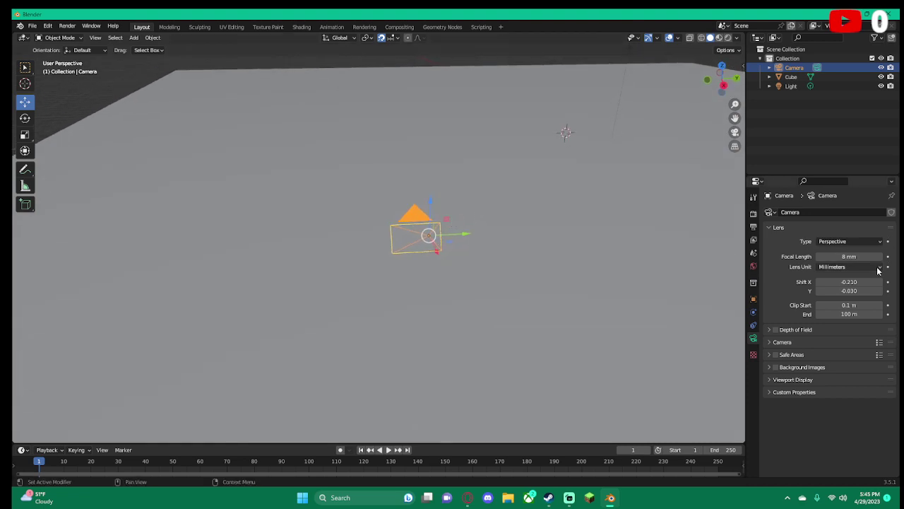
drag(848, 281, 857, 282)
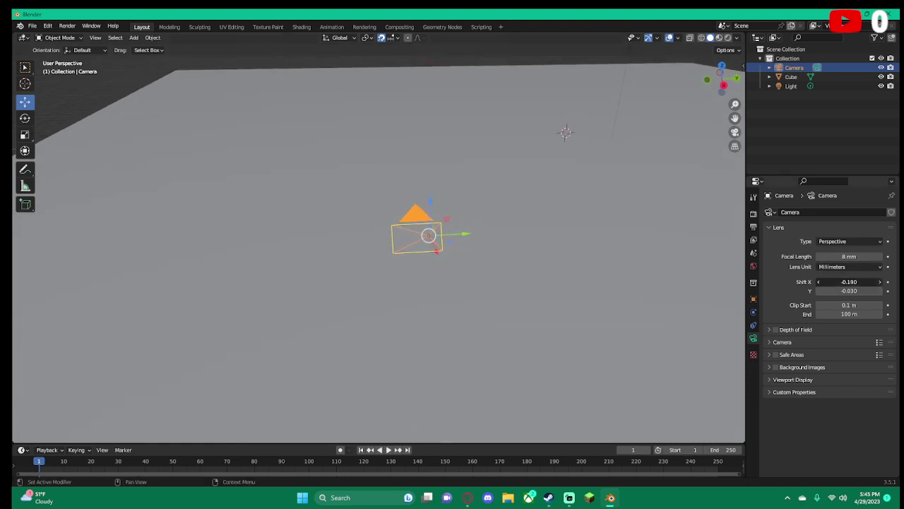
click(881, 282)
click(880, 282)
click(880, 281)
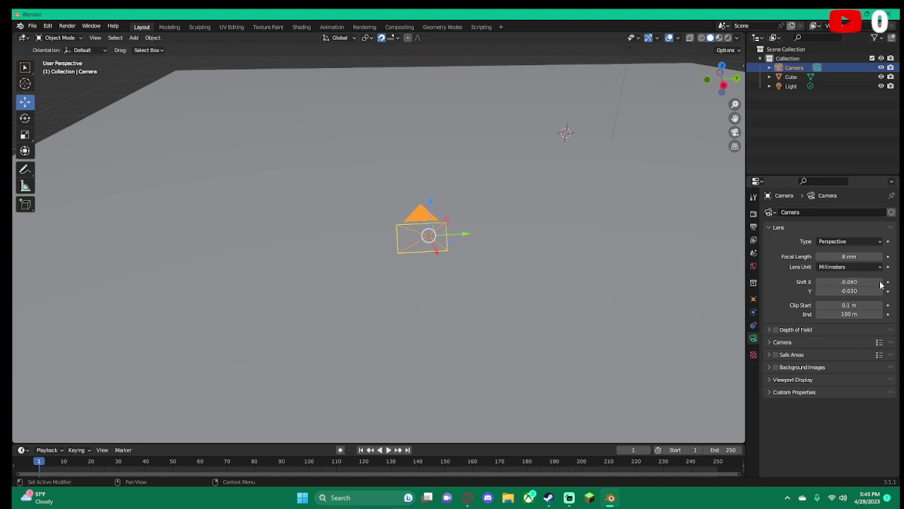
click(880, 282)
click(880, 282)
click(881, 282)
click(881, 282)
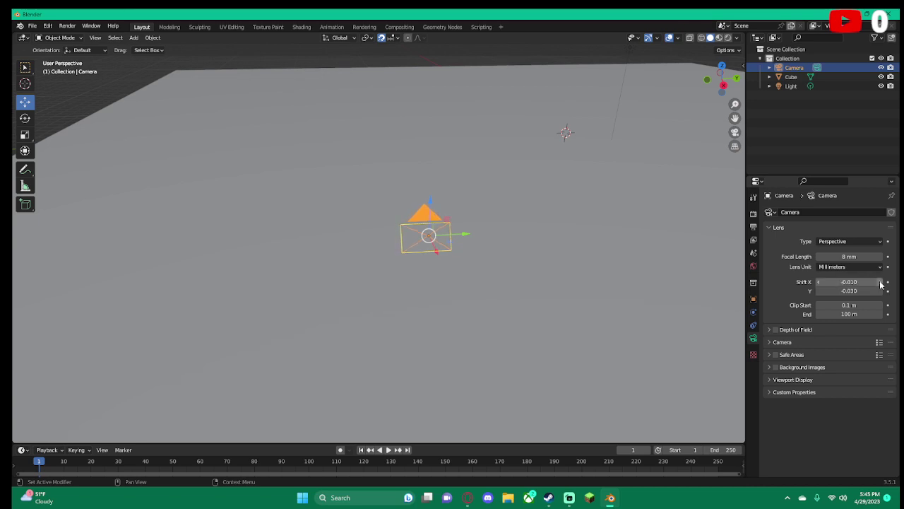
click(880, 282)
click(880, 282)
Bring the camera's Shift Y up to 0.000
click(880, 291)
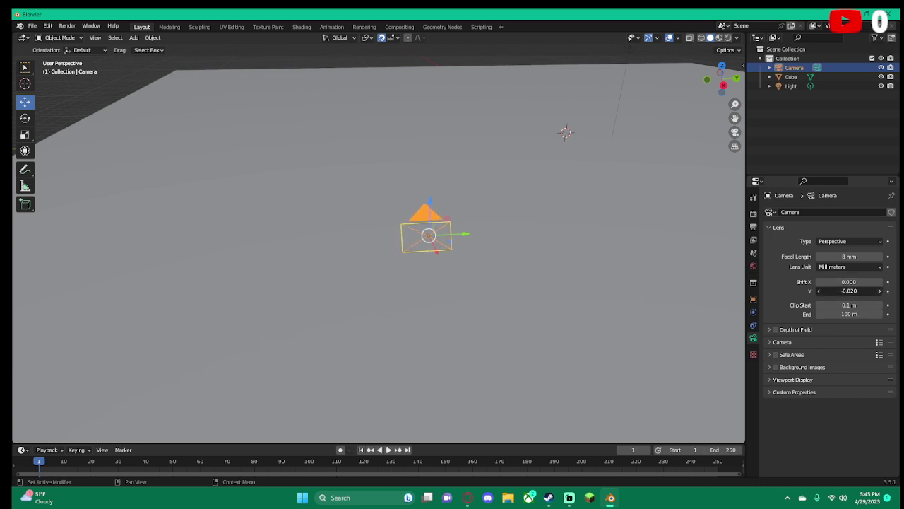
click(881, 290)
click(881, 291)
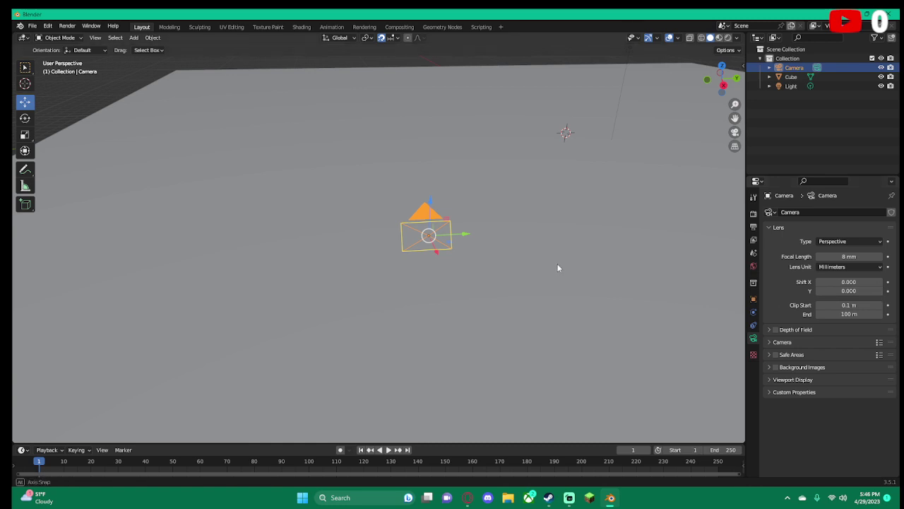
middle_drag(558, 267, 544, 264)
Move the camera twice with G, placing it toward the slab's lower right
key(g)
click(594, 227)
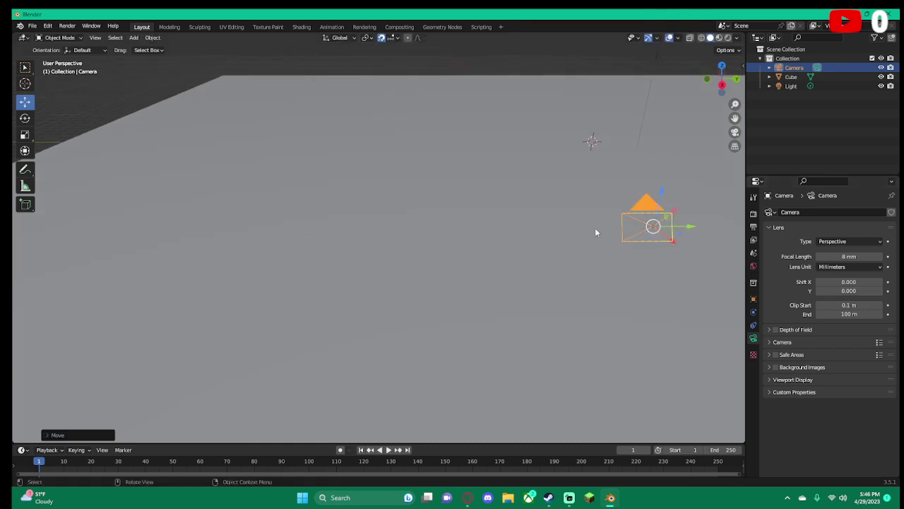
mouse_move(594, 227)
middle_down()
mouse_move(433, 208)
mouse_move(446, 203)
mouse_move(517, 244)
mouse_move(598, 246)
mouse_move(511, 280)
mouse_move(508, 313)
middle_up()
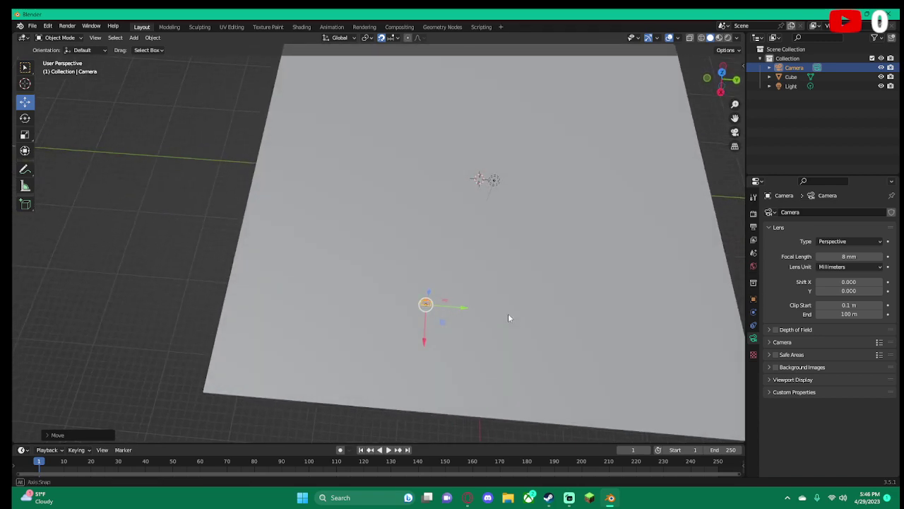
key(g)
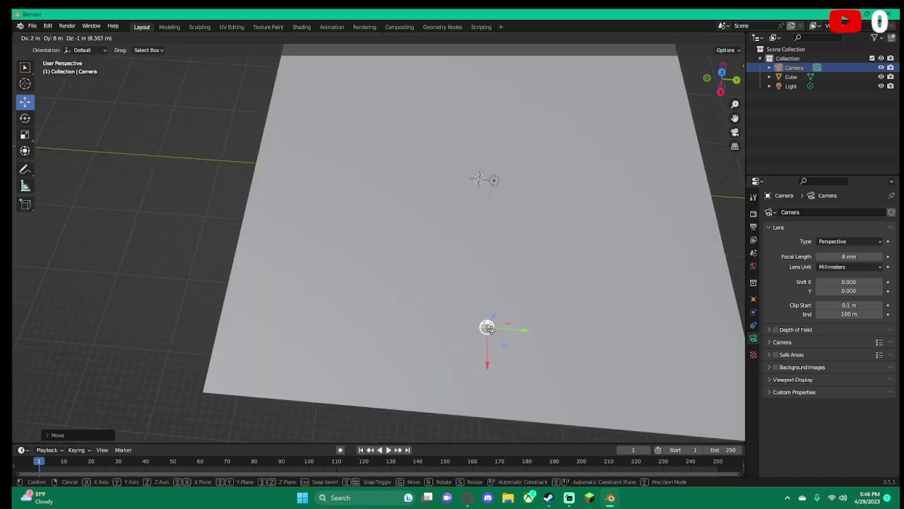
click(582, 319)
mouse_move(581, 319)
middle_down()
mouse_move(561, 271)
mouse_move(578, 258)
middle_up()
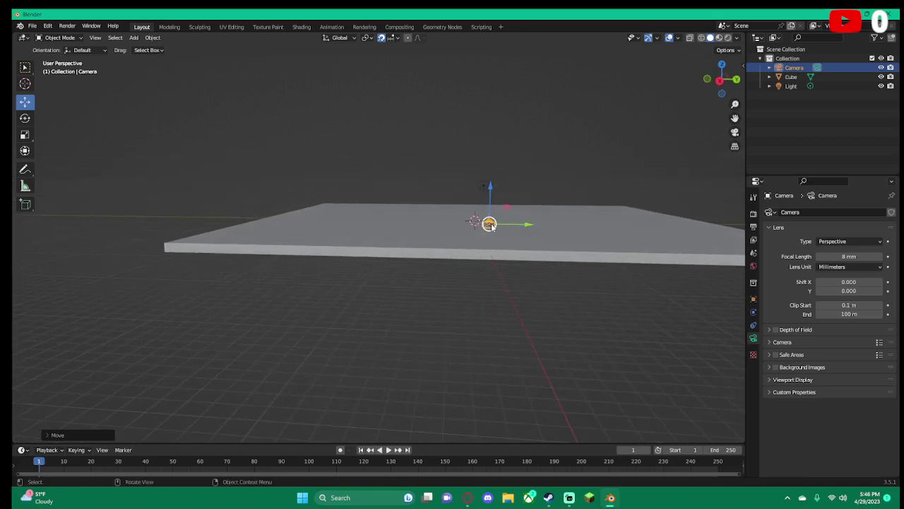
Deselect the camera and view the scene through it
mouse_move(492, 226)
middle_down()
mouse_move(534, 261)
mouse_move(521, 260)
mouse_move(528, 270)
middle_up()
mouse_move(396, 242)
middle_down()
mouse_move(393, 233)
mouse_move(291, 223)
middle_up()
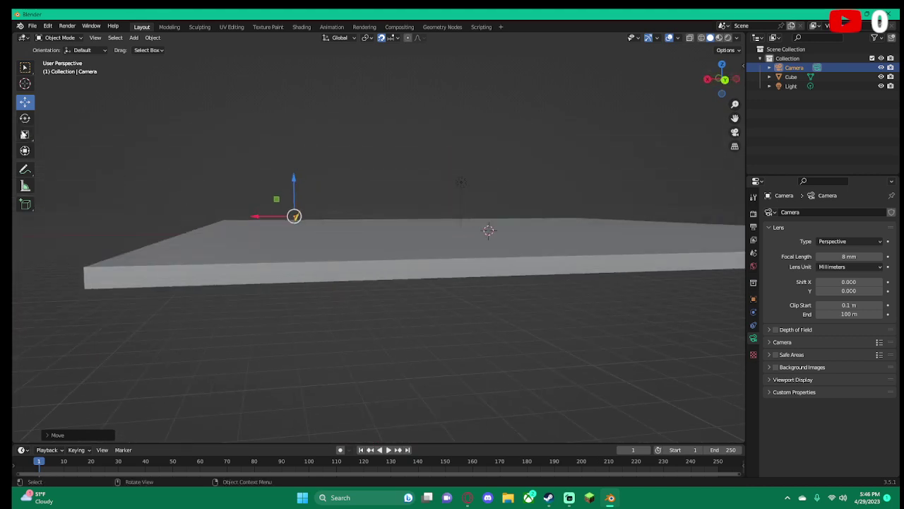
click(24, 134)
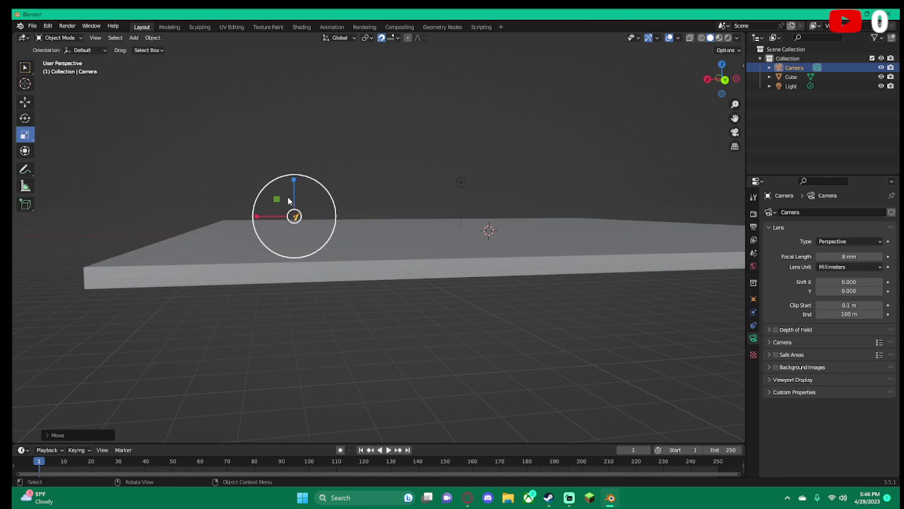
click(286, 200)
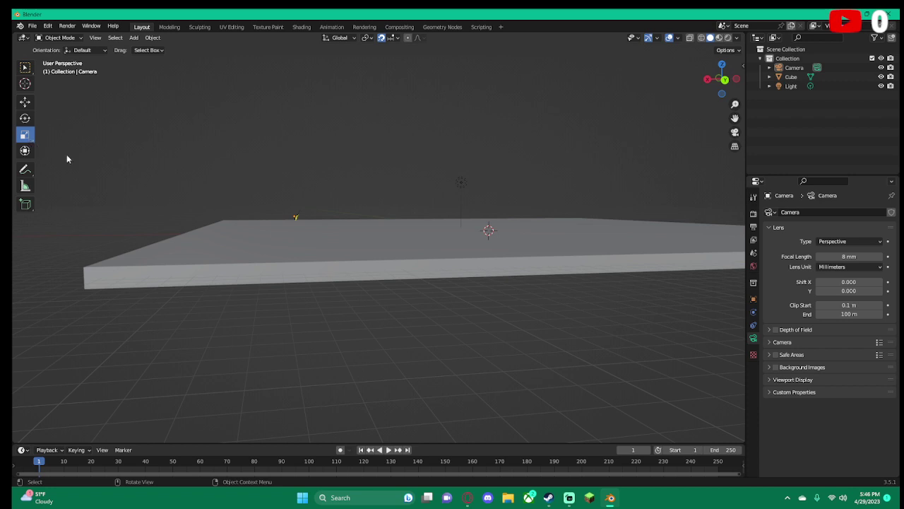
middle_drag(66, 159, 158, 193)
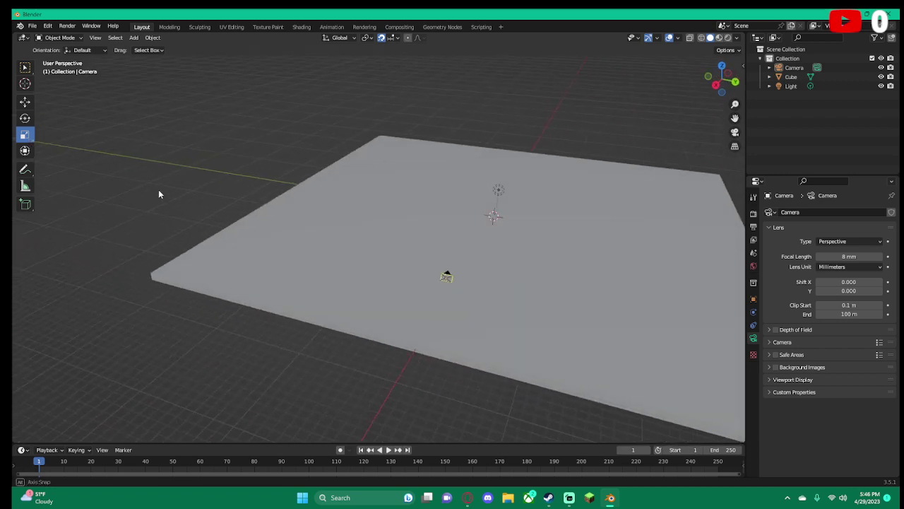
click(734, 133)
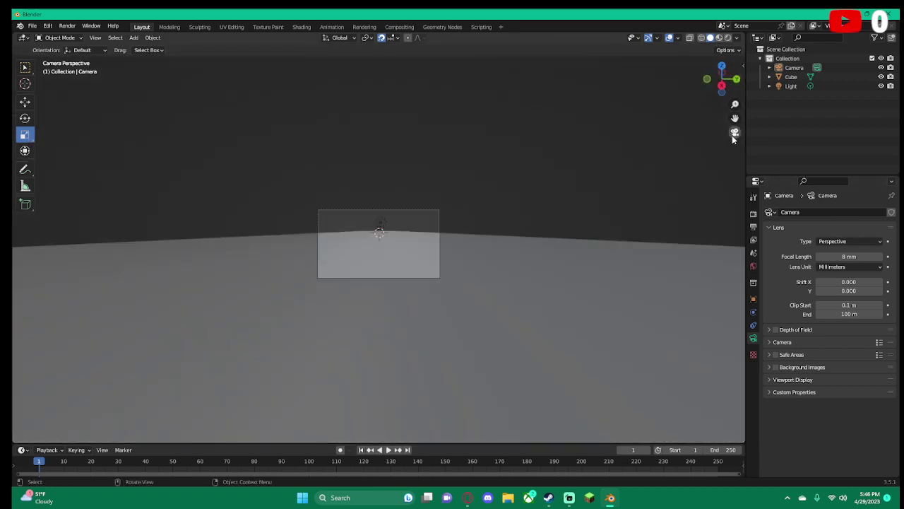
Try an Orthographic camera type and preview it through the camera view
click(731, 137)
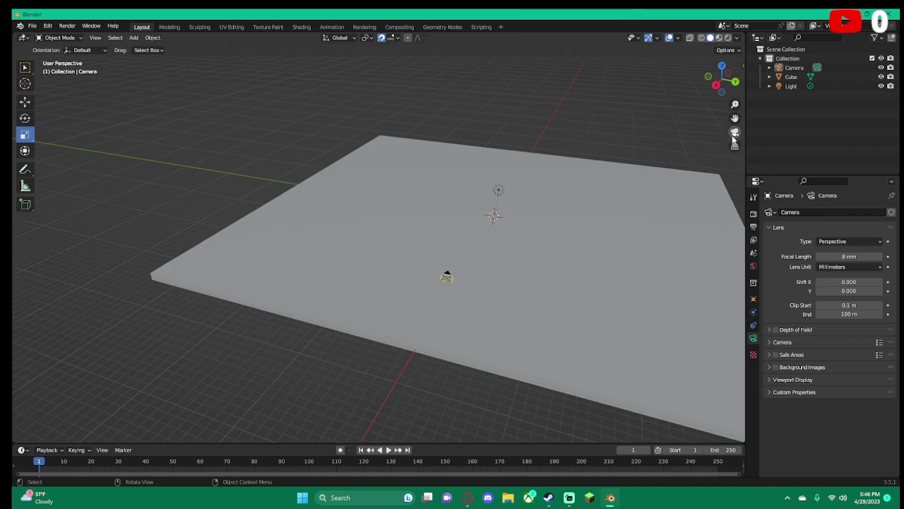
click(880, 243)
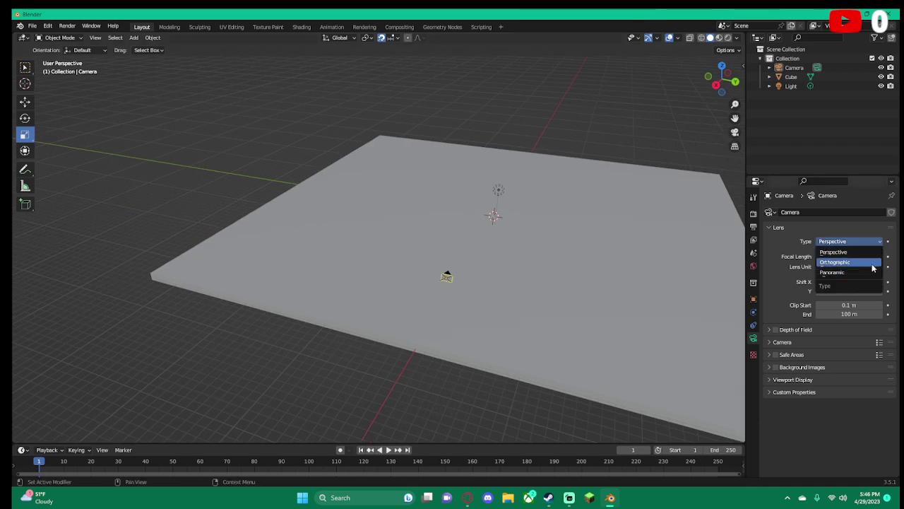
click(871, 262)
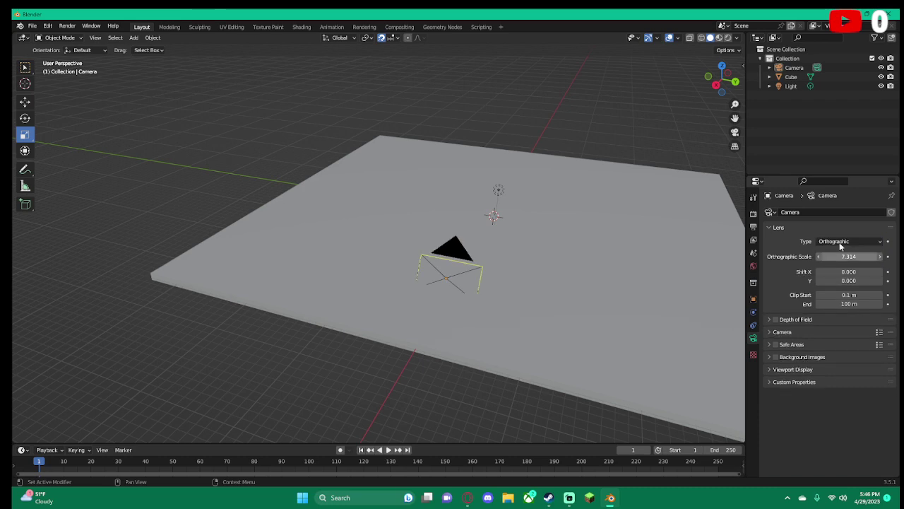
click(734, 134)
click(735, 134)
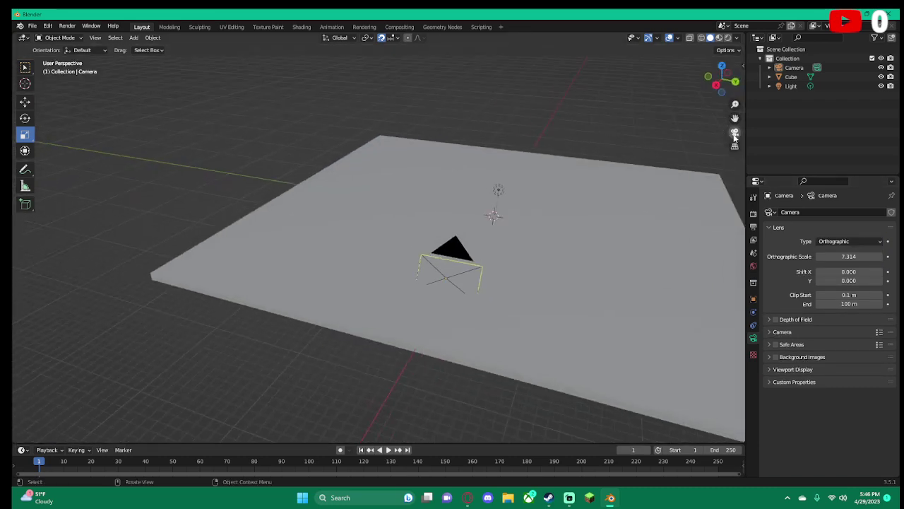
Set the camera back to Perspective and raise its focal length to 18 mm
click(848, 241)
click(834, 251)
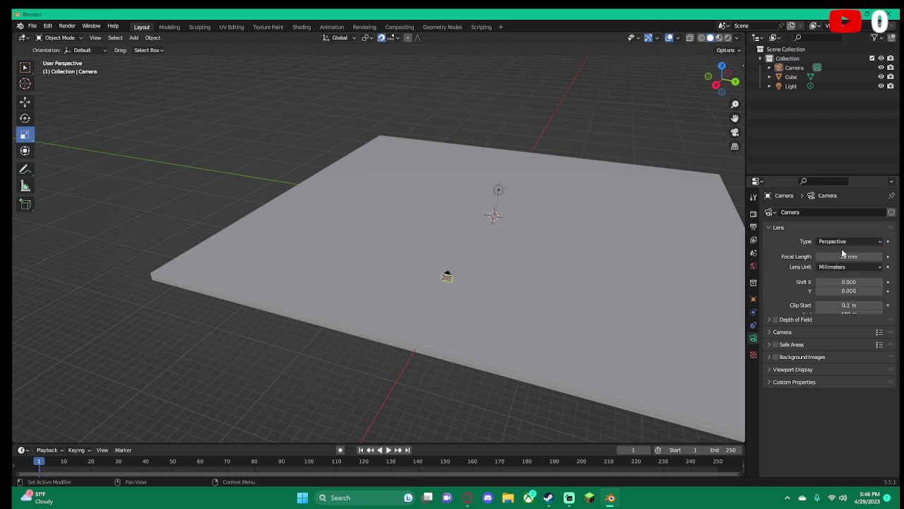
double_click(880, 258)
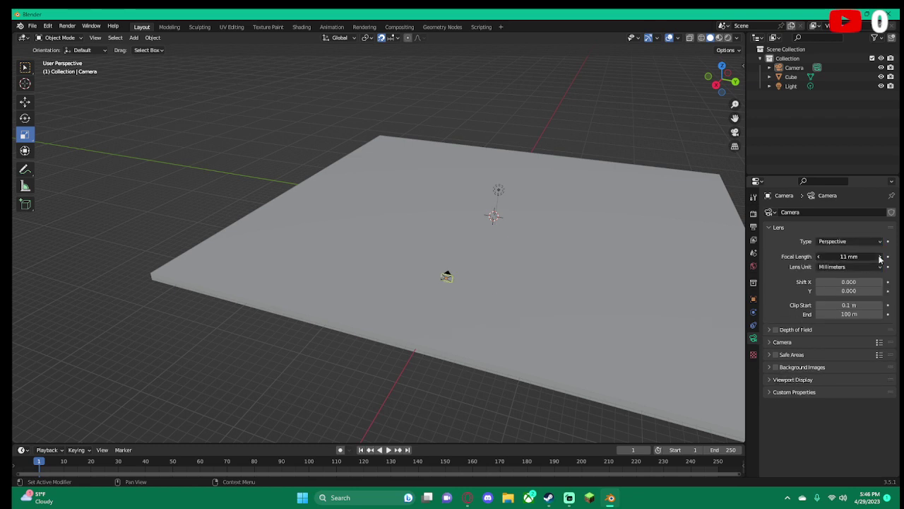
double_click(880, 259)
double_click(880, 258)
double_click(880, 259)
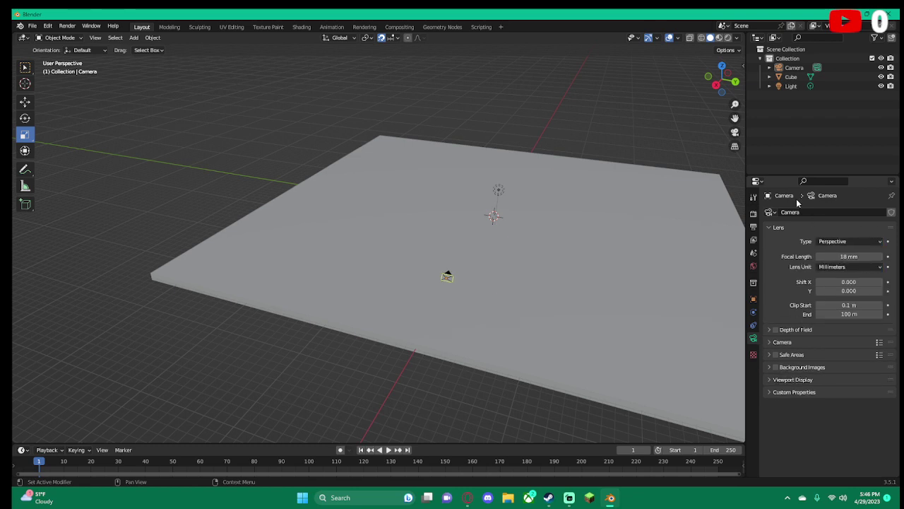
Check the scene through the camera, then toggle orthographic and perspective views
click(739, 133)
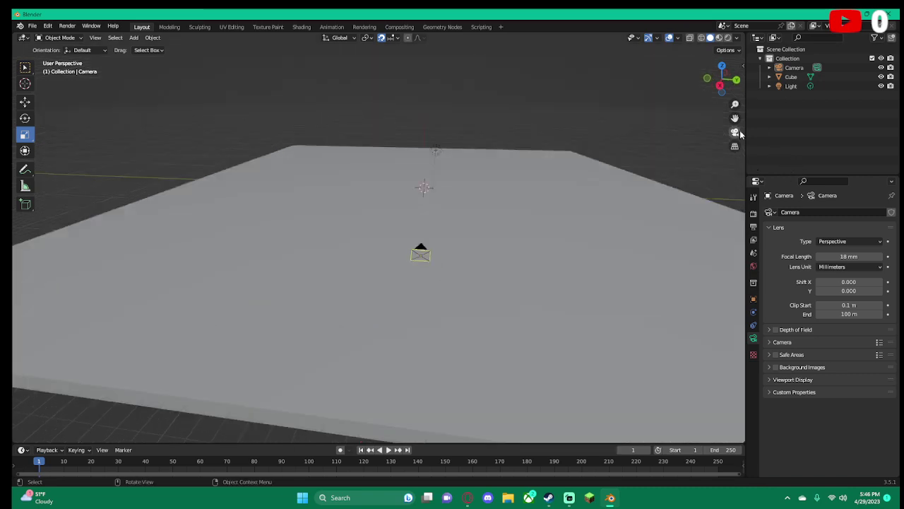
click(737, 132)
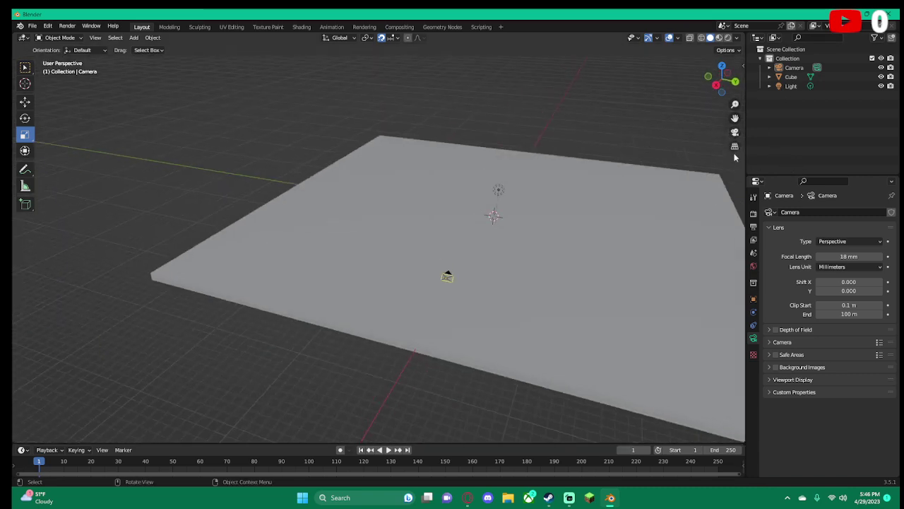
click(735, 147)
click(735, 146)
click(735, 146)
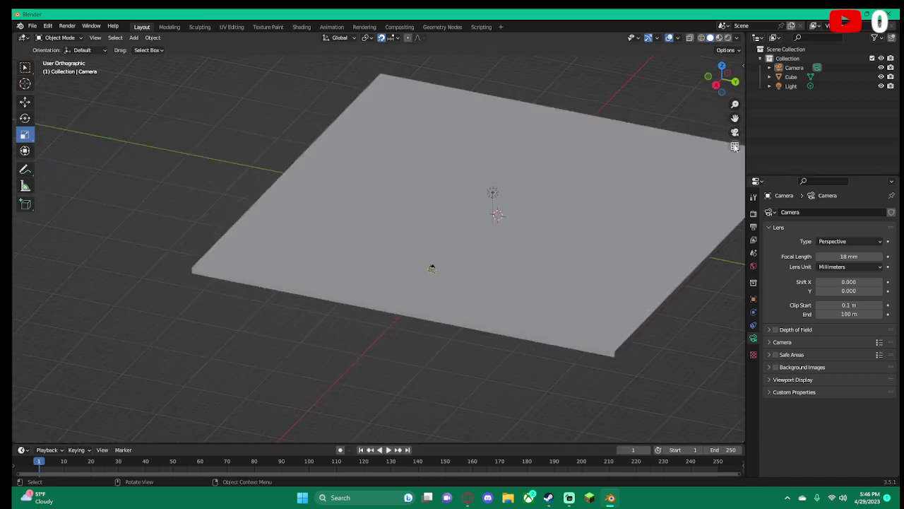
Open and dismiss the camera's context menu, then orbit to side, high and edge-on views
right_click(625, 189)
key(Escape)
mouse_move(615, 140)
middle_down()
mouse_move(498, 119)
mouse_move(452, 135)
mouse_move(471, 174)
mouse_move(557, 186)
mouse_move(627, 180)
mouse_move(645, 111)
mouse_move(628, 127)
mouse_move(498, 131)
mouse_move(587, 119)
middle_up()
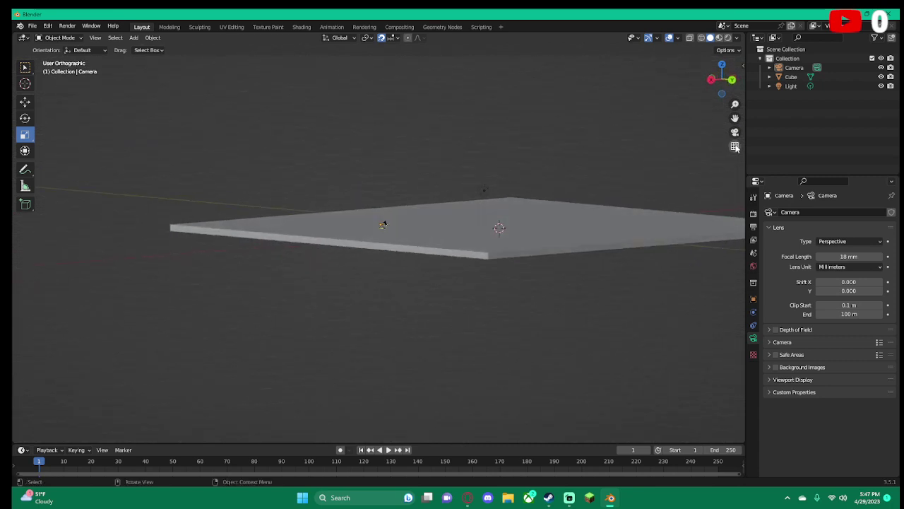
middle_drag(631, 217, 530, 240)
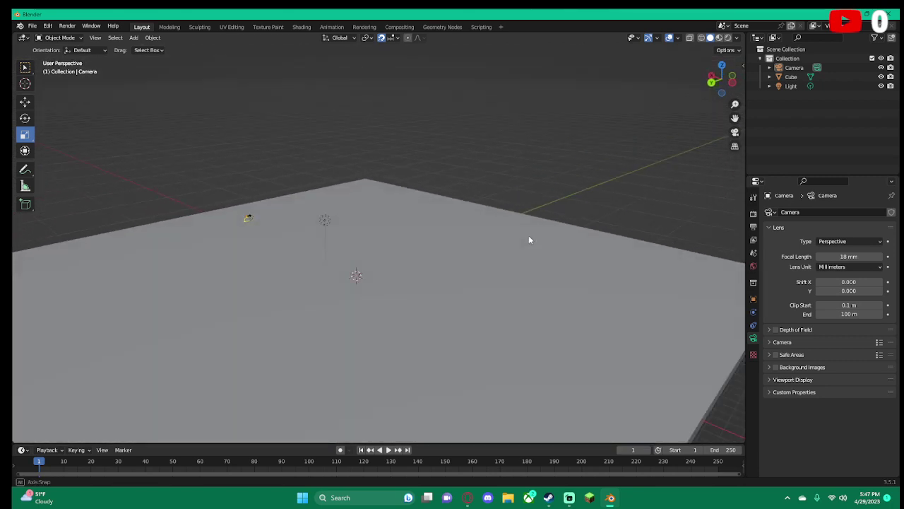
mouse_move(470, 260)
middle_down()
mouse_move(438, 238)
mouse_move(438, 248)
mouse_move(412, 257)
mouse_move(529, 254)
mouse_move(495, 260)
middle_up()
Select then deselect the slab and return to the Select tool
right_click(483, 261)
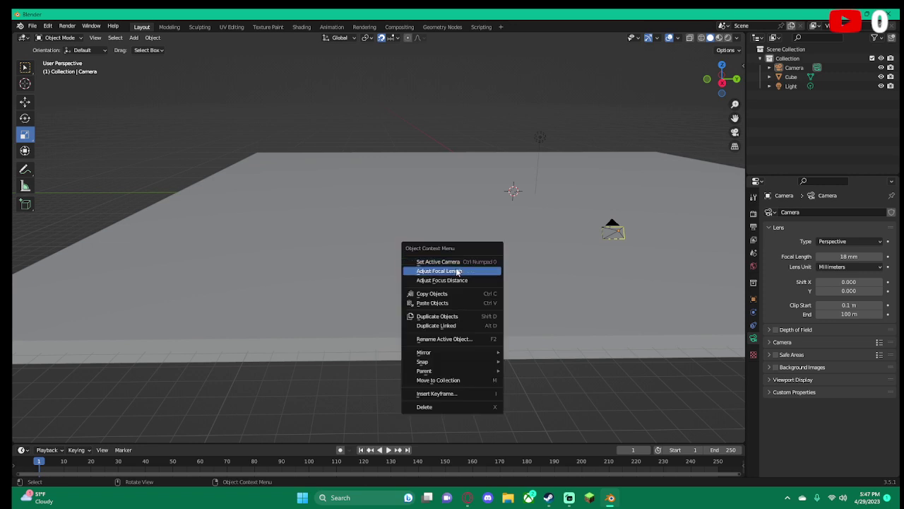
click(453, 262)
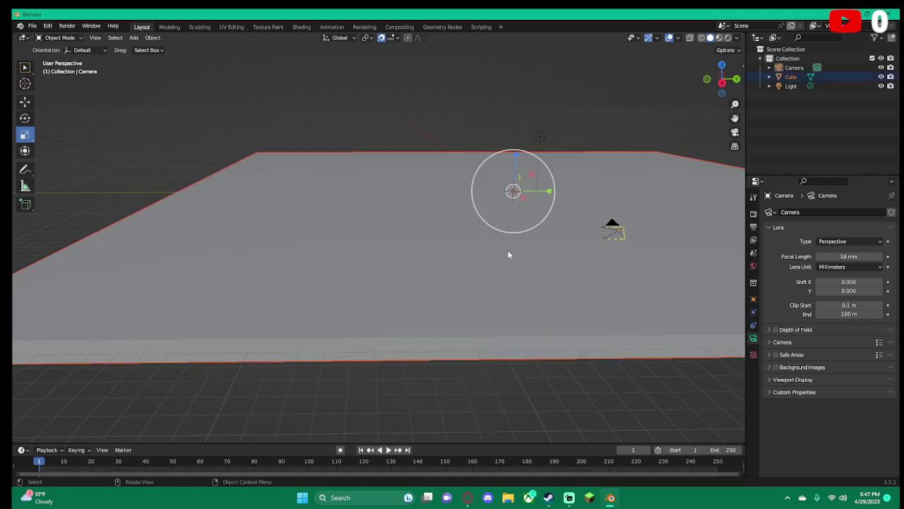
click(497, 362)
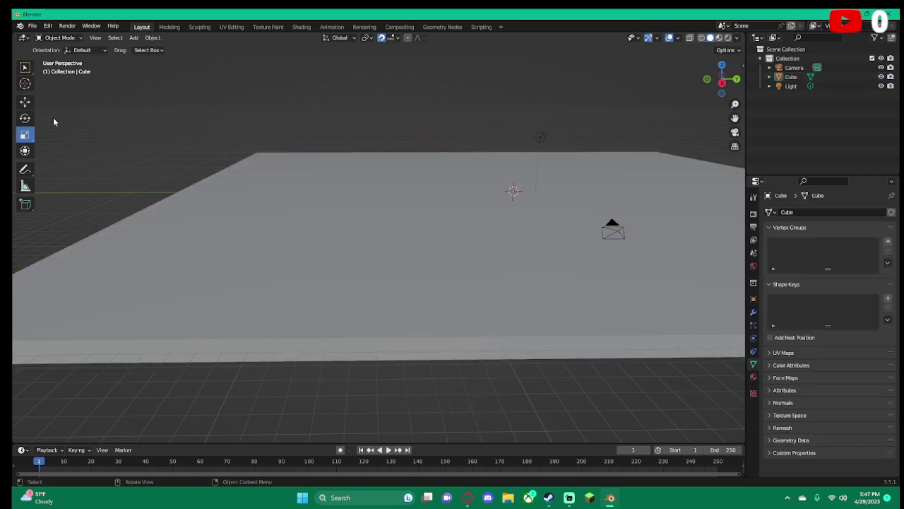
click(24, 67)
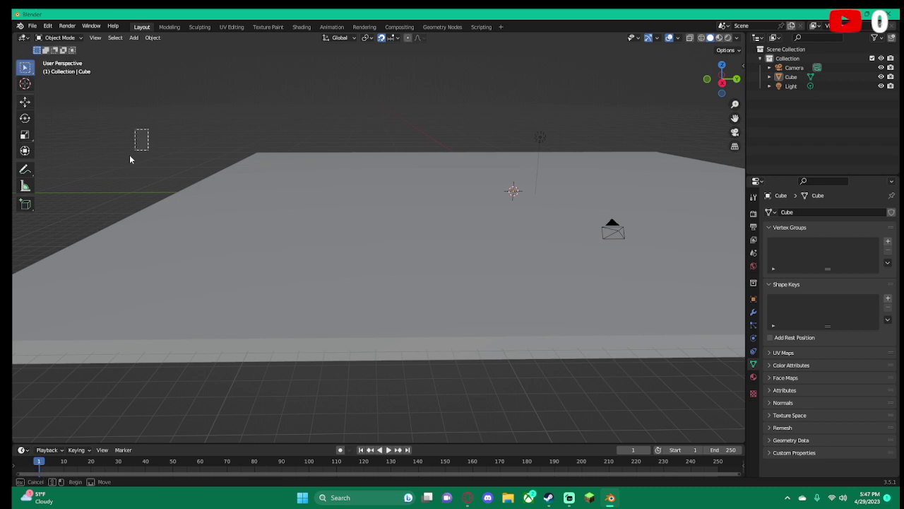
Drag the 3D cursor to a new spot on the slab, undo, and pick the Move tool
click(25, 84)
mouse_move(149, 163)
mouse_down()
mouse_move(180, 212)
mouse_move(444, 210)
mouse_up()
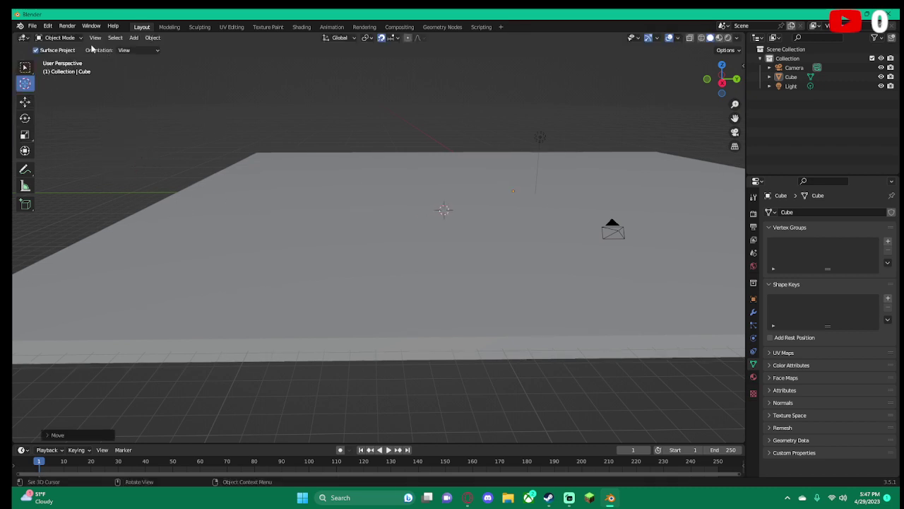
click(32, 25)
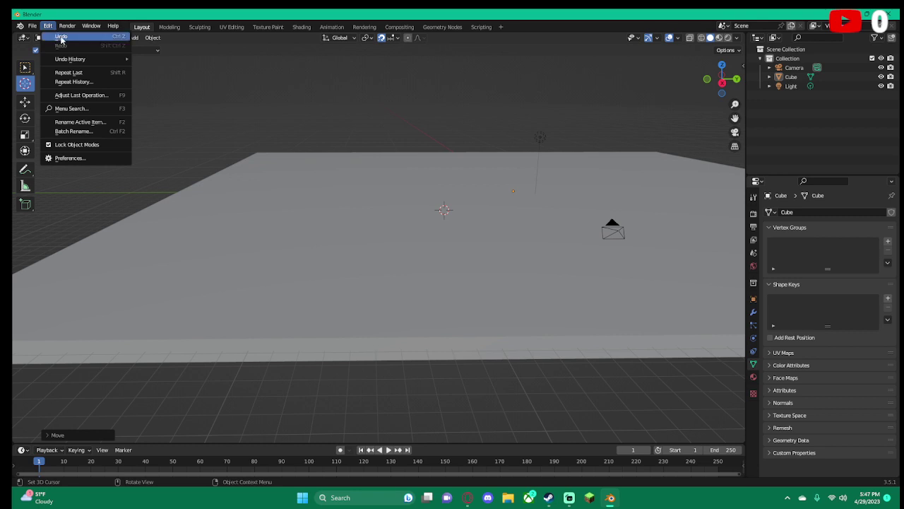
click(63, 37)
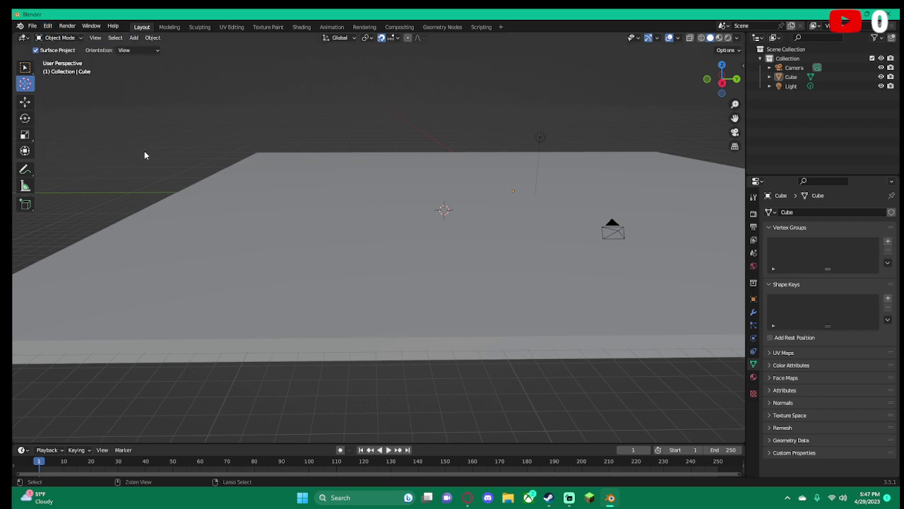
key(ctrl+z)
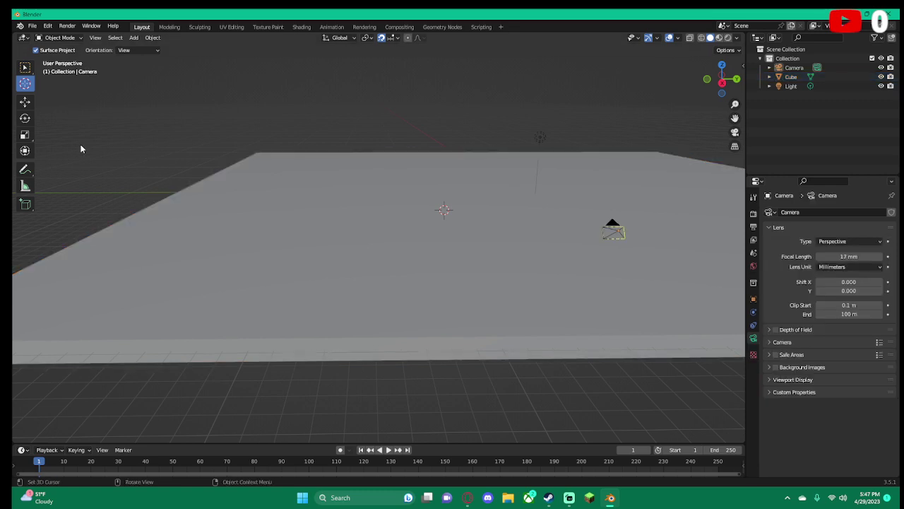
click(25, 102)
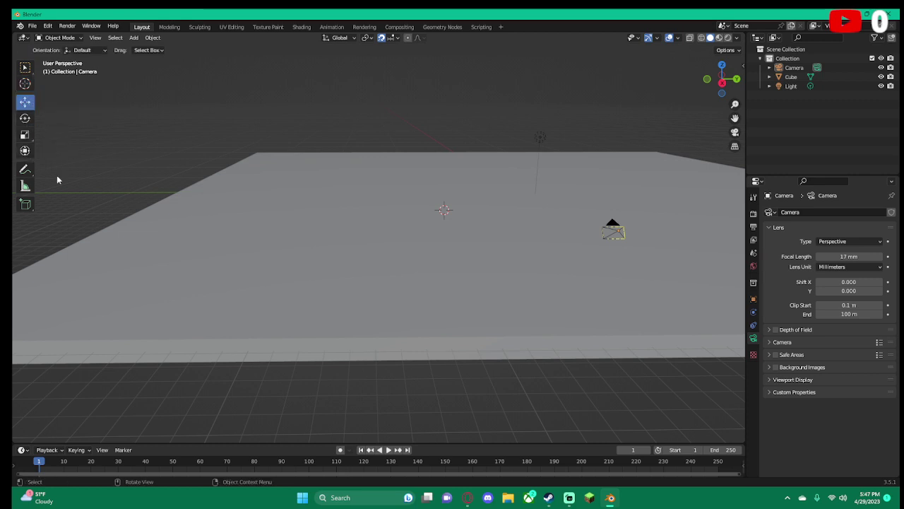
Zoom out and orbit to a low angle across the slab
scroll(177, 205, down, 3)
right_click(597, 349)
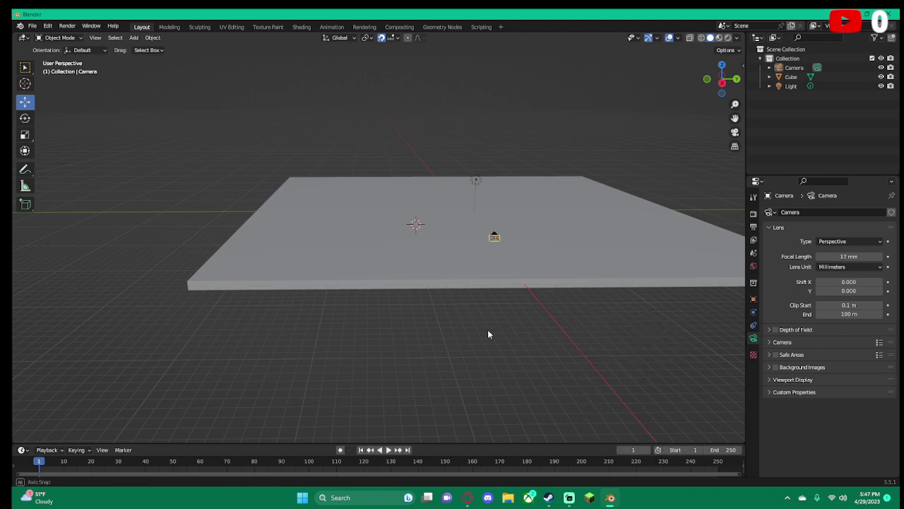
mouse_move(488, 329)
middle_down()
mouse_move(329, 325)
mouse_move(592, 342)
mouse_move(657, 289)
mouse_move(711, 289)
mouse_move(549, 295)
mouse_move(398, 283)
mouse_move(325, 296)
middle_up()
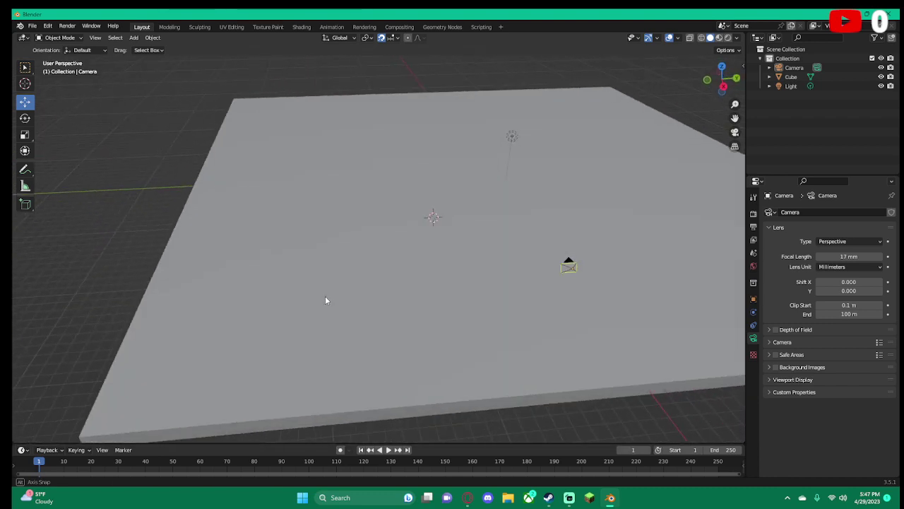
scroll(589, 172, up, 1)
scroll(589, 171, down, 4)
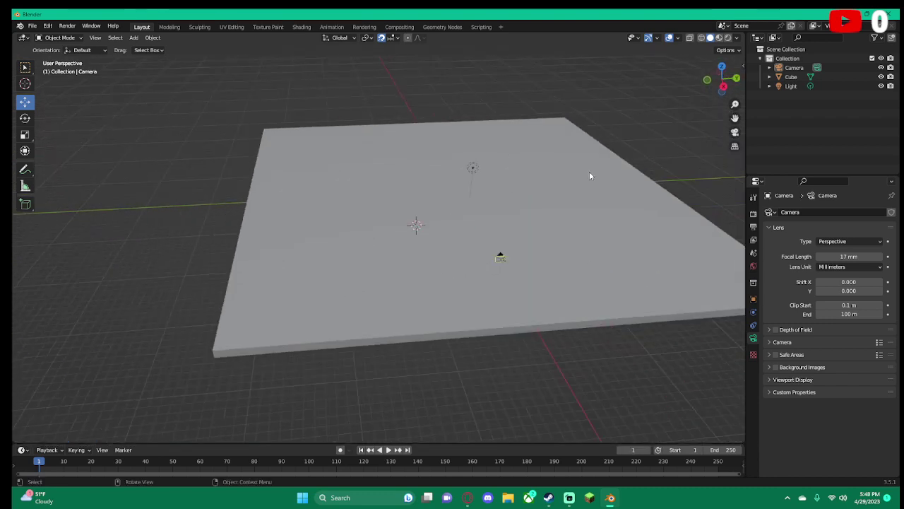
scroll(589, 172, down, 1)
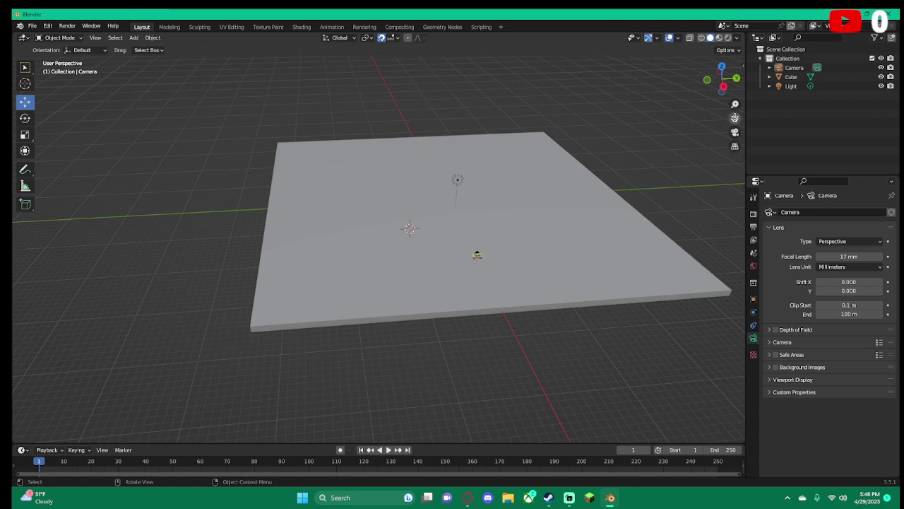
Pan to recentre the slab and jump the timeline to frame 0
mouse_move(735, 118)
mouse_down()
mouse_move(678, 128)
mouse_move(686, 119)
mouse_up()
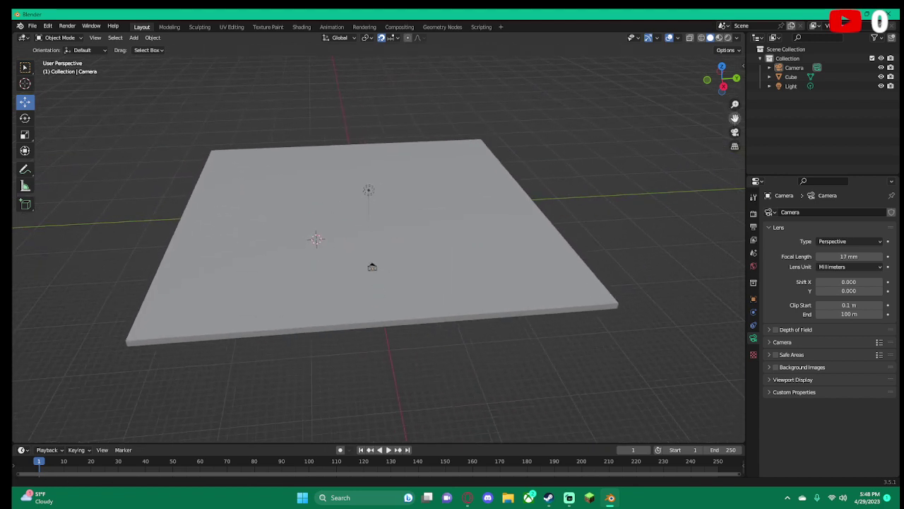
scroll(509, 150, up, 3)
scroll(439, 165, down, 2)
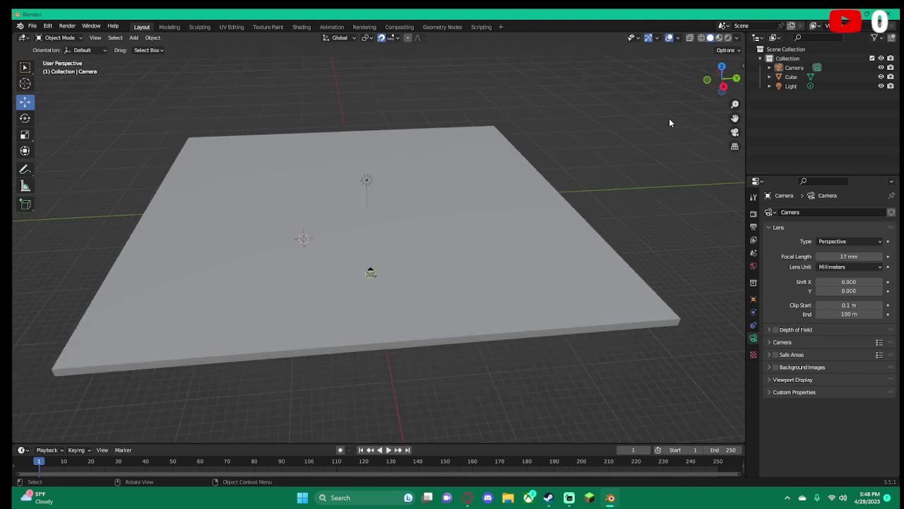
drag(735, 118, 745, 115)
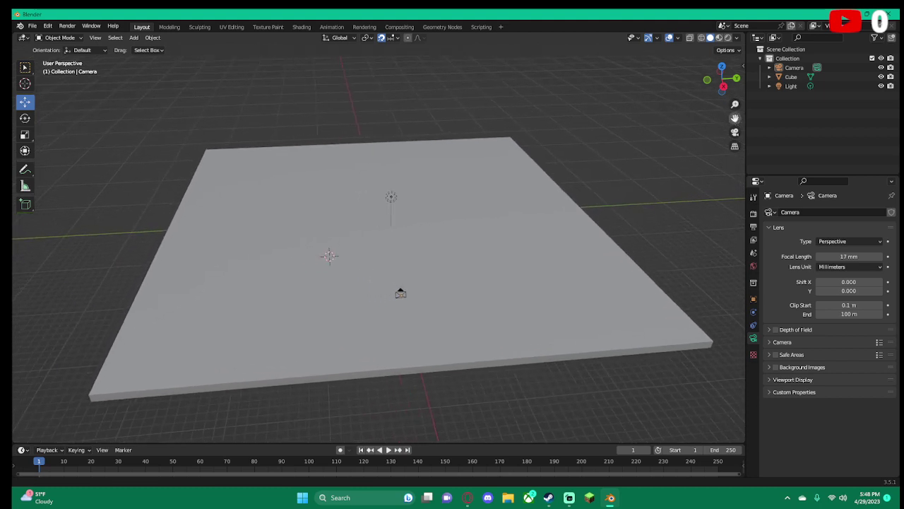
key(Up)
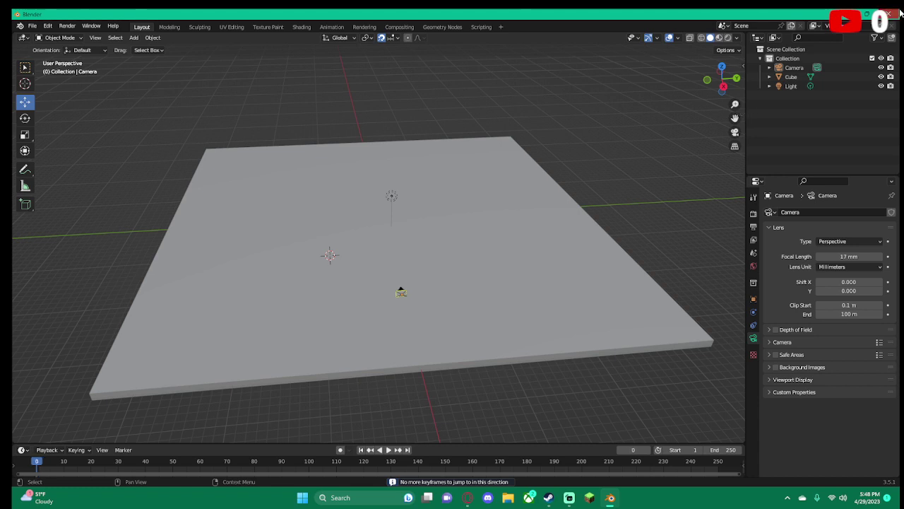
Move the point light down-right, off the slab's centre, and bring up the Add mesh list
click(819, 86)
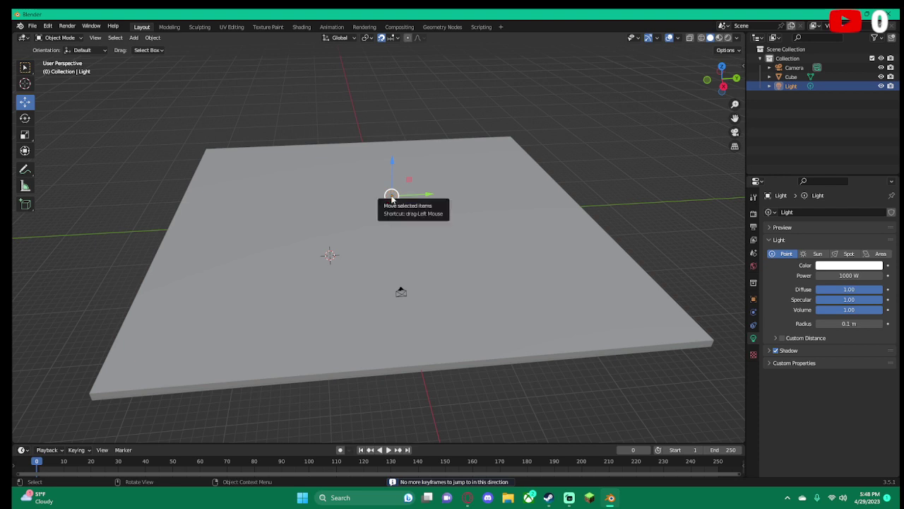
mouse_move(393, 197)
mouse_down()
mouse_move(436, 273)
mouse_move(679, 396)
mouse_up()
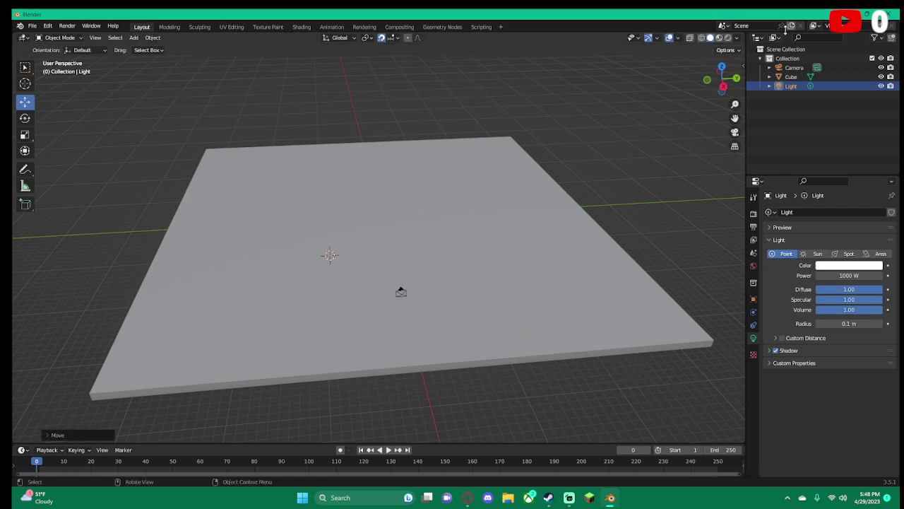
scroll(611, 196, down, 2)
scroll(492, 189, up, 2)
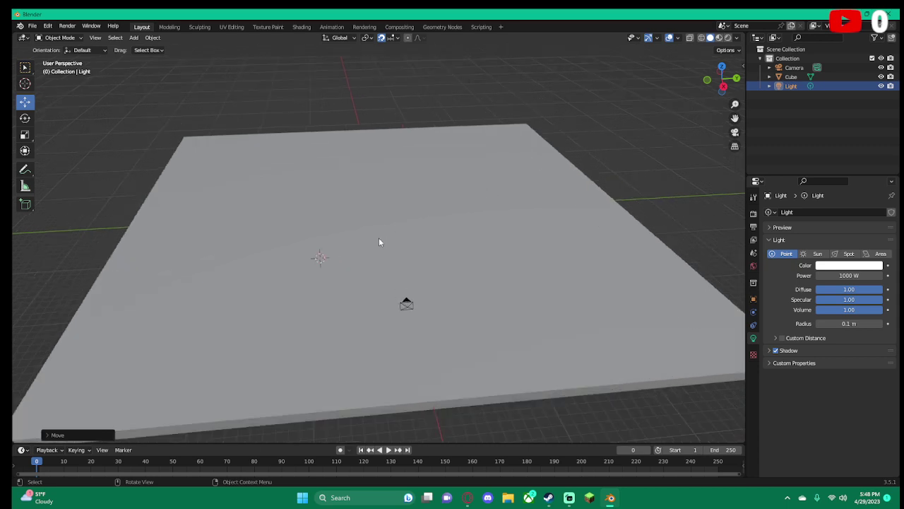
scroll(403, 265, up, 2)
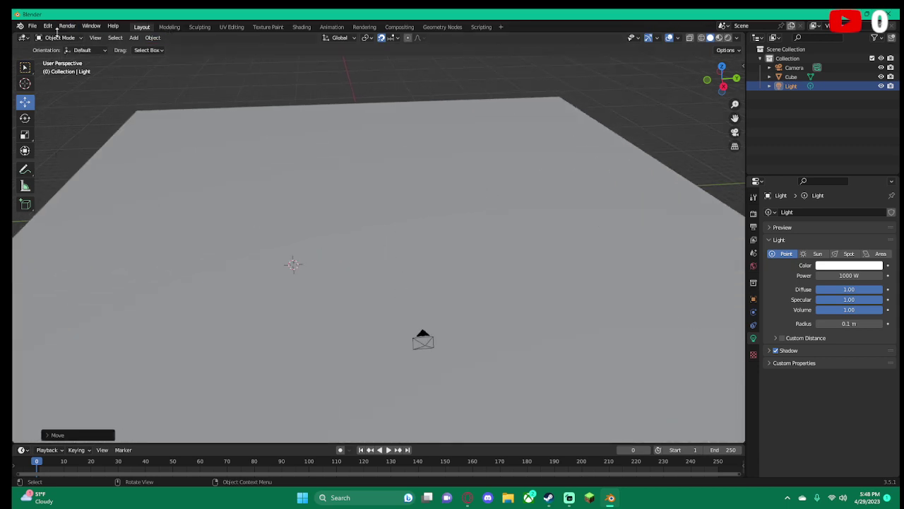
click(133, 38)
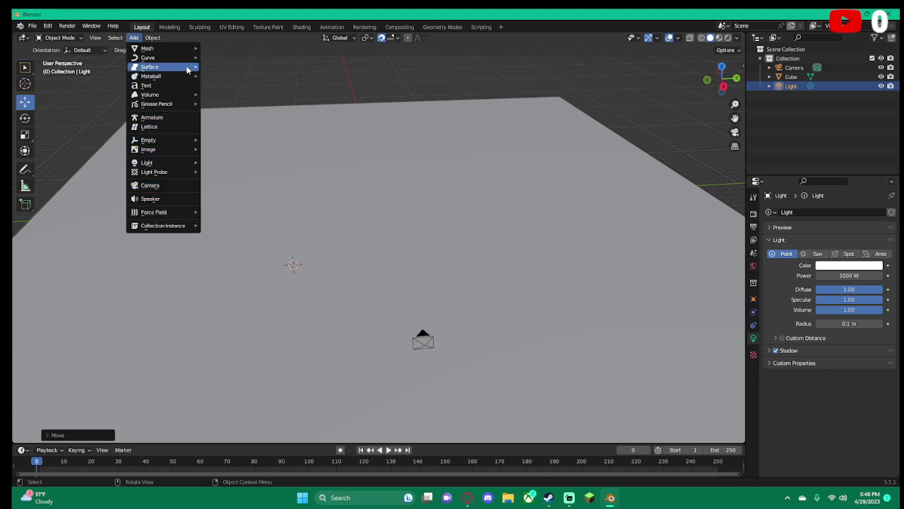
mouse_move(163, 48)
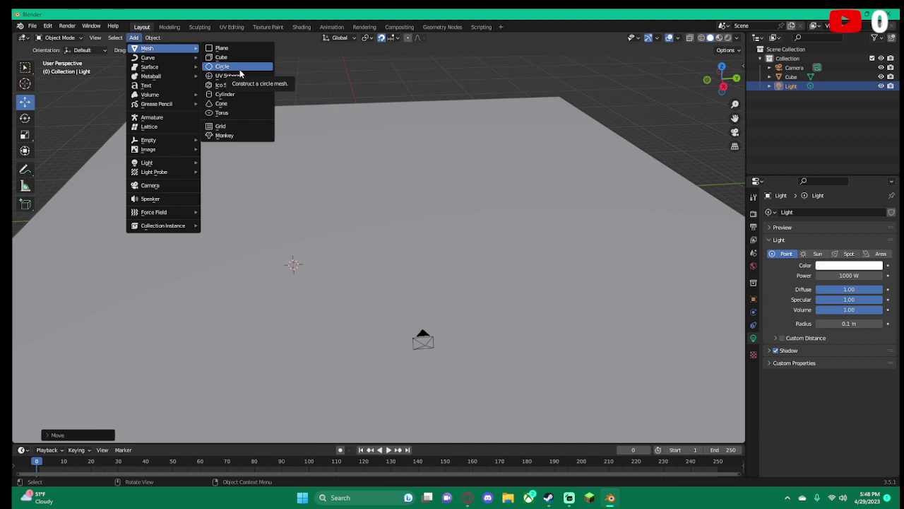
Add a circle mesh at the 3D cursor and shift the slab slightly along X
click(239, 68)
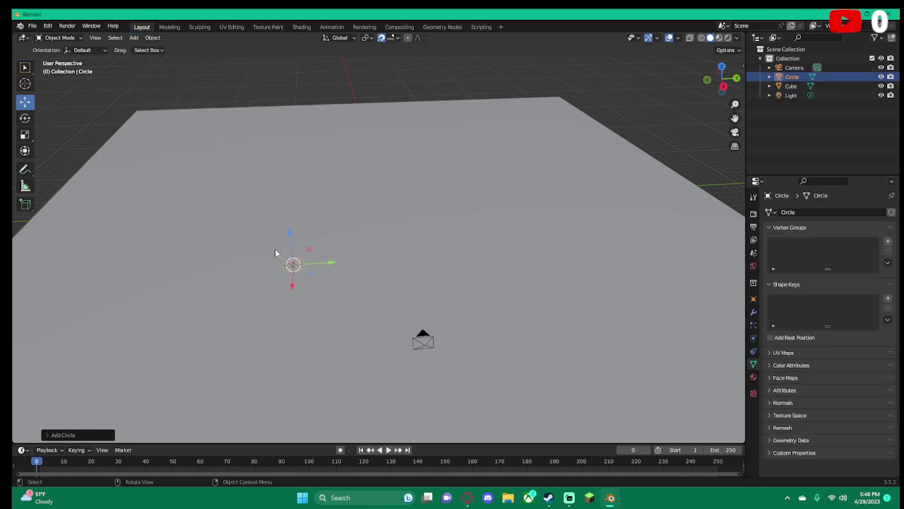
scroll(306, 256, up, 3)
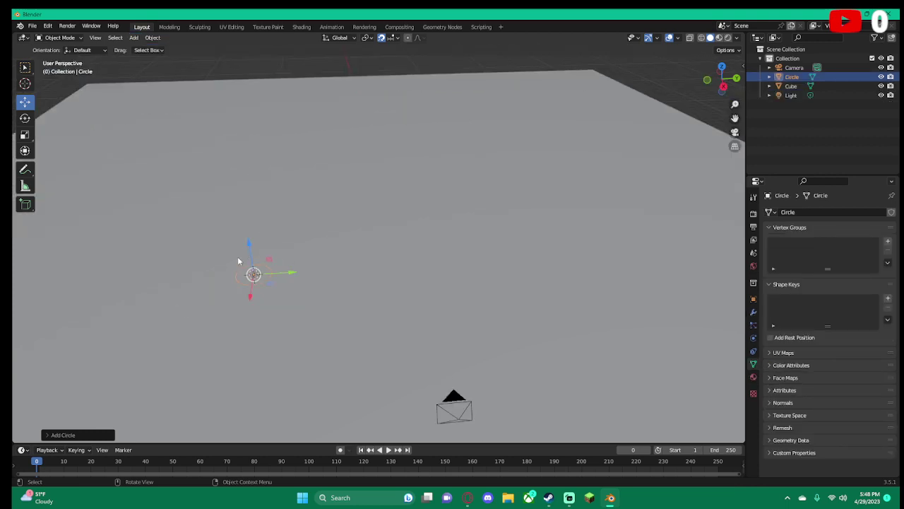
scroll(292, 283, down, 2)
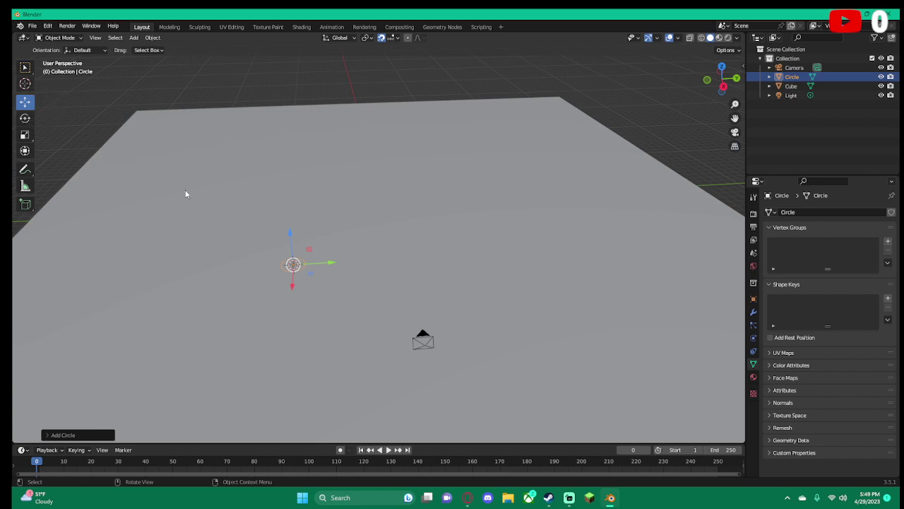
click(332, 284)
click(349, 231)
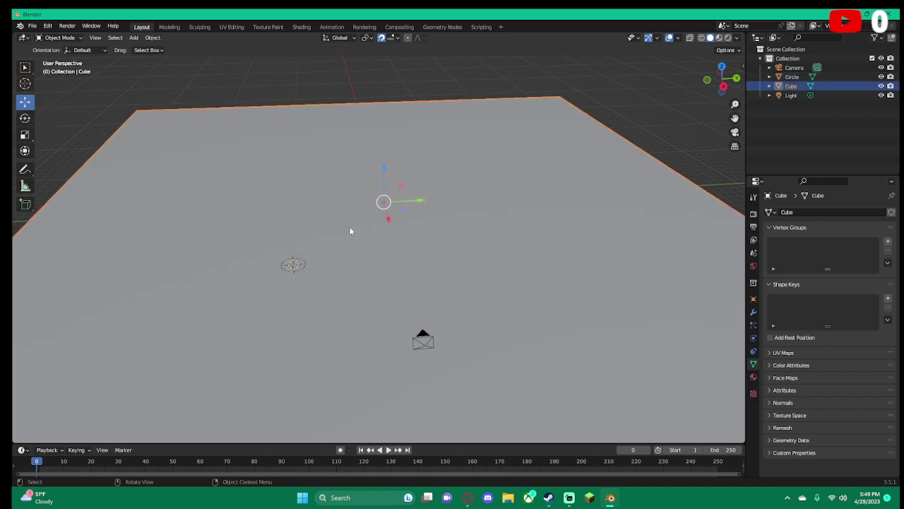
drag(392, 217, 396, 240)
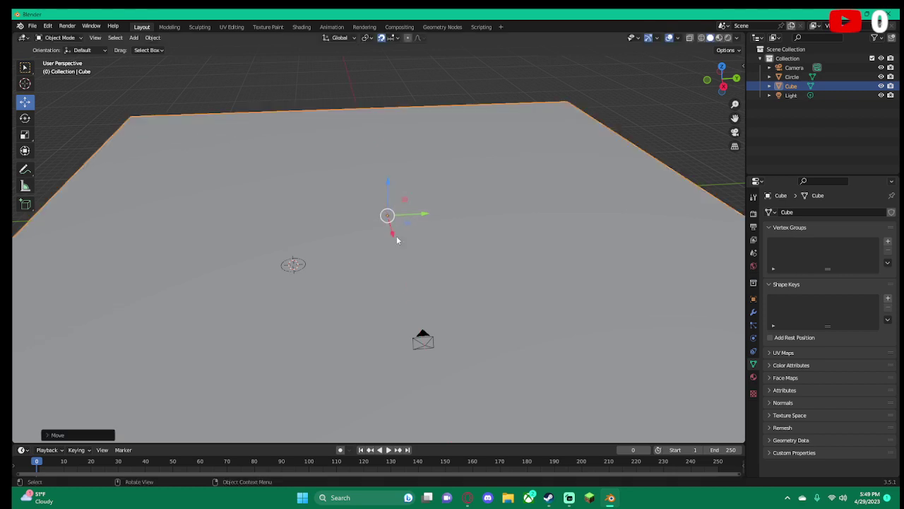
Raise the circle high above the slab, reselect it, and bring up its Object context menu
click(294, 266)
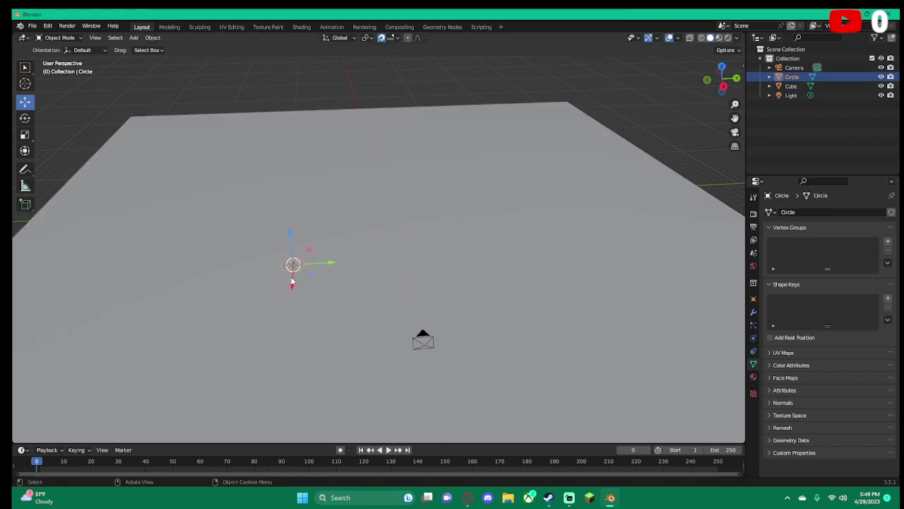
drag(292, 282, 292, 303)
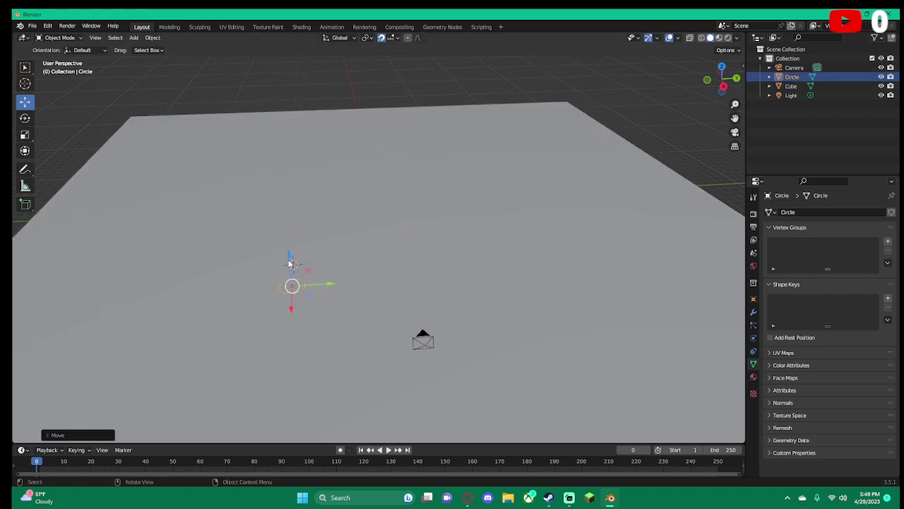
drag(290, 264, 249, 64)
click(322, 164)
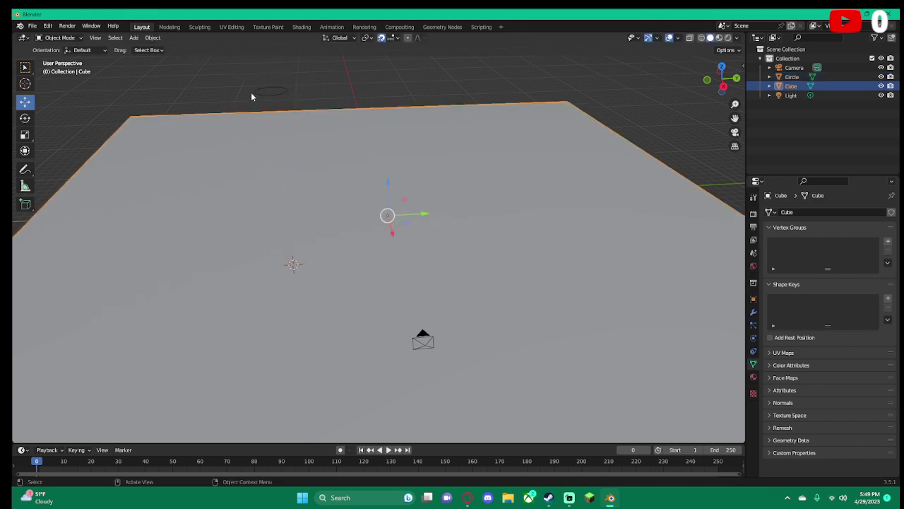
click(272, 92)
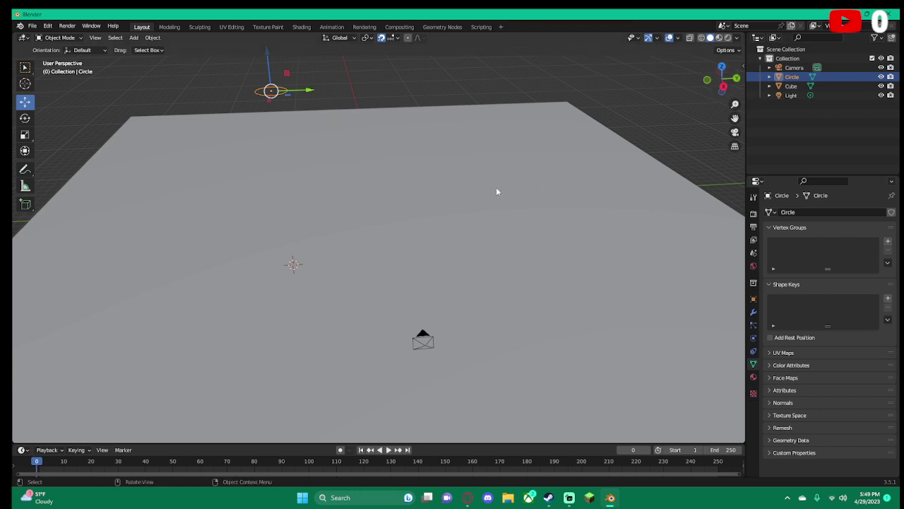
right_click(859, 77)
Delete the Circle, view through the camera, and add a UV sphere moved toward the camera
click(845, 101)
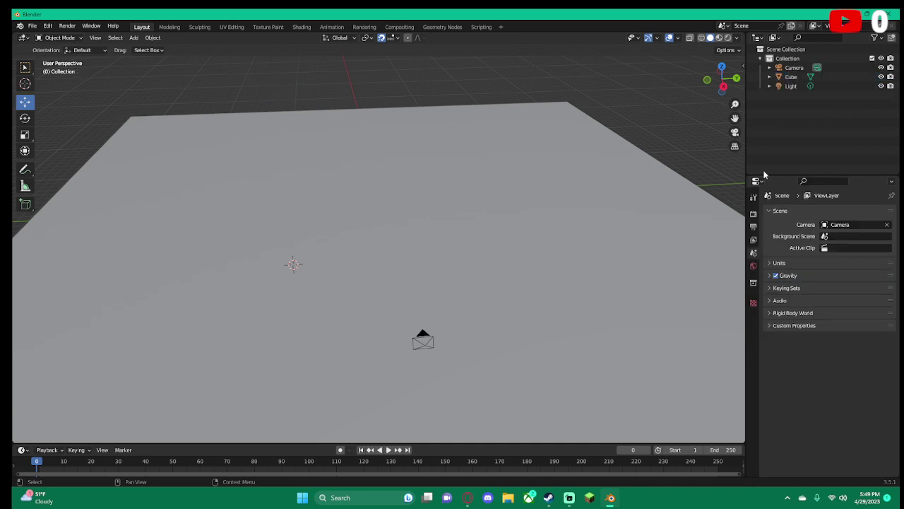
click(735, 132)
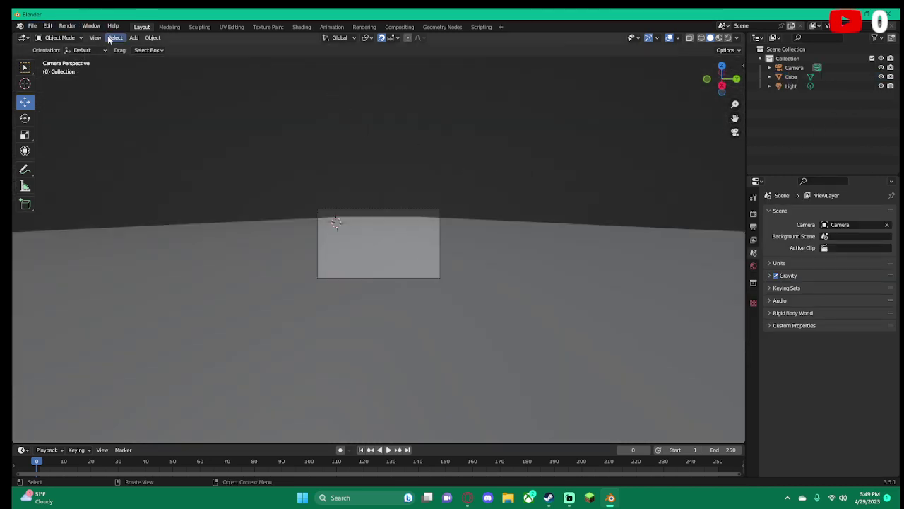
click(133, 37)
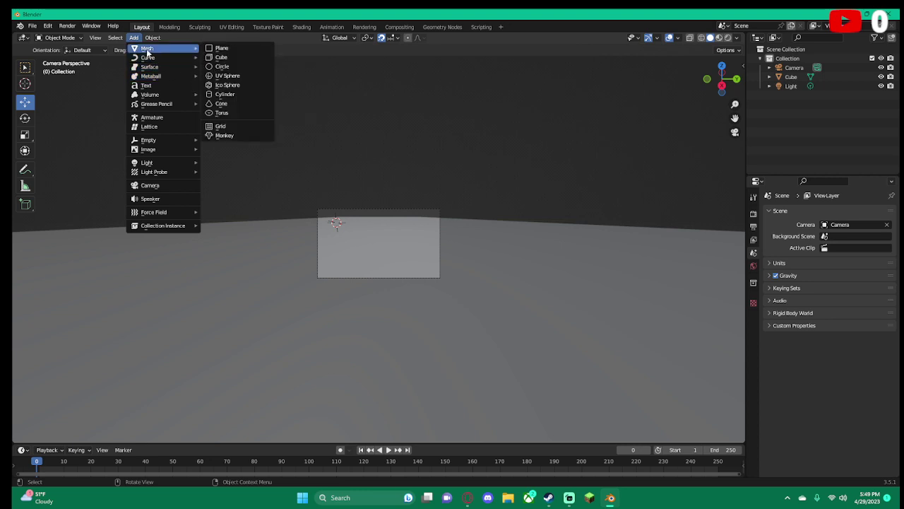
click(237, 76)
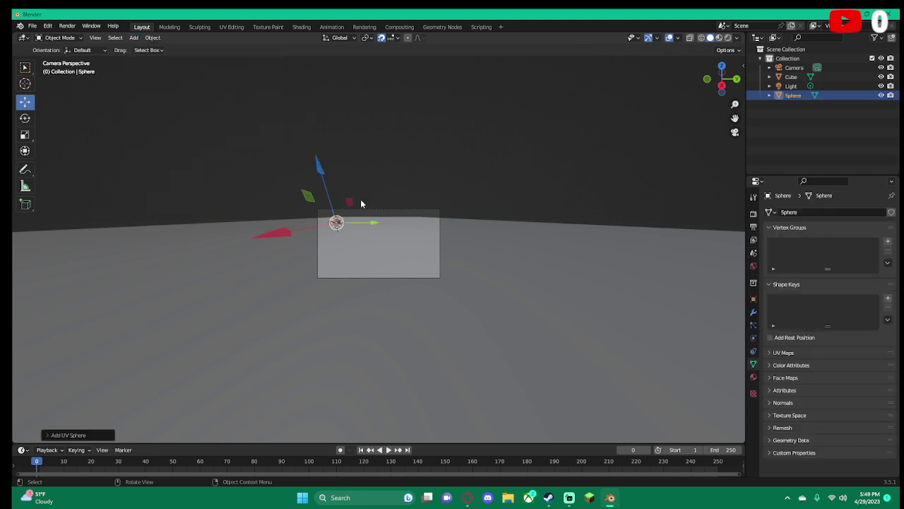
drag(285, 238, 275, 278)
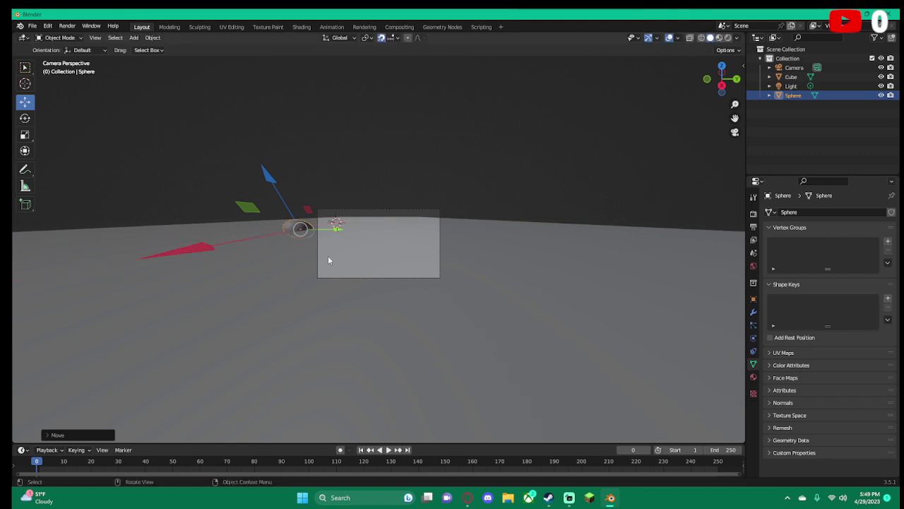
mouse_move(336, 233)
mouse_down()
mouse_move(304, 298)
mouse_move(387, 243)
mouse_up()
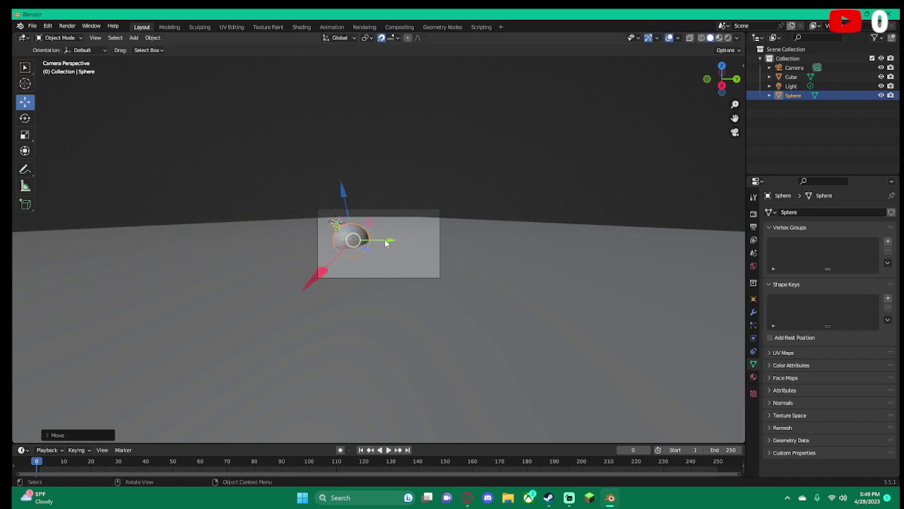
Stretch the sphere along X and Y, flatten it along Z, and enter the Sculpting workspace
click(31, 139)
drag(320, 282, 354, 274)
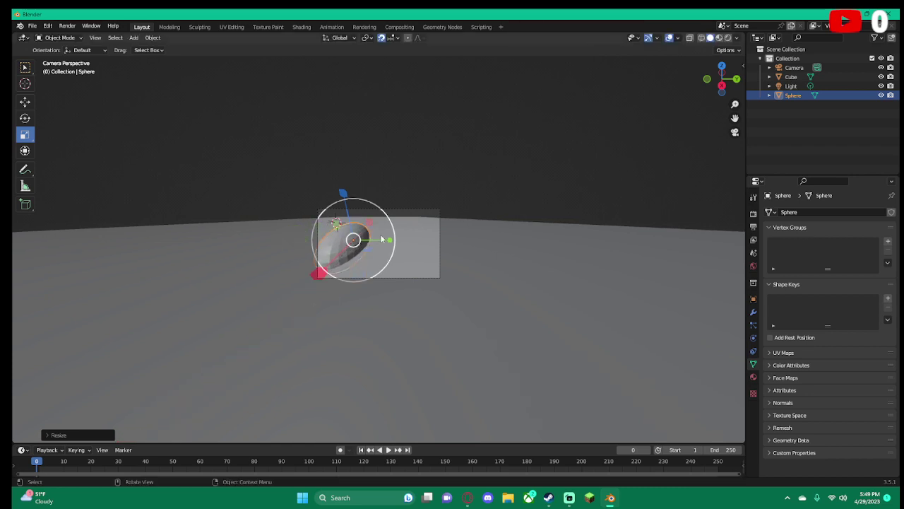
drag(387, 240, 470, 259)
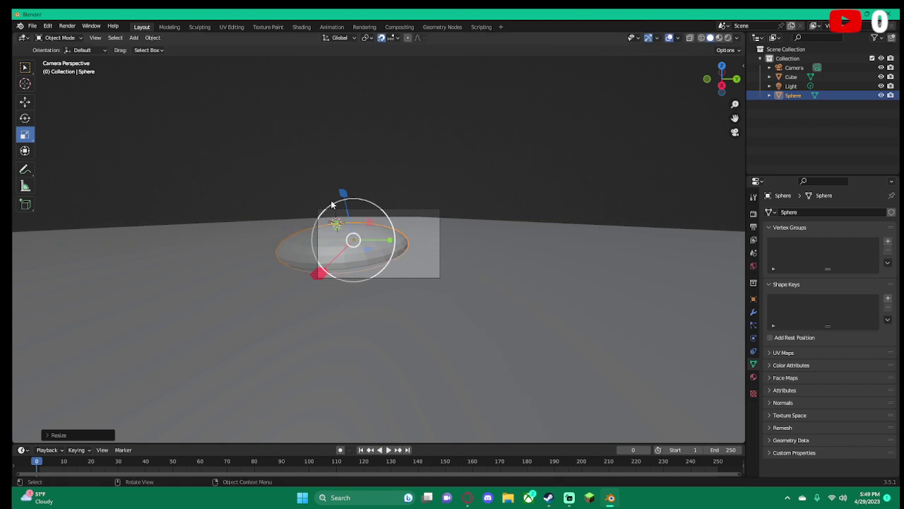
drag(342, 197, 349, 212)
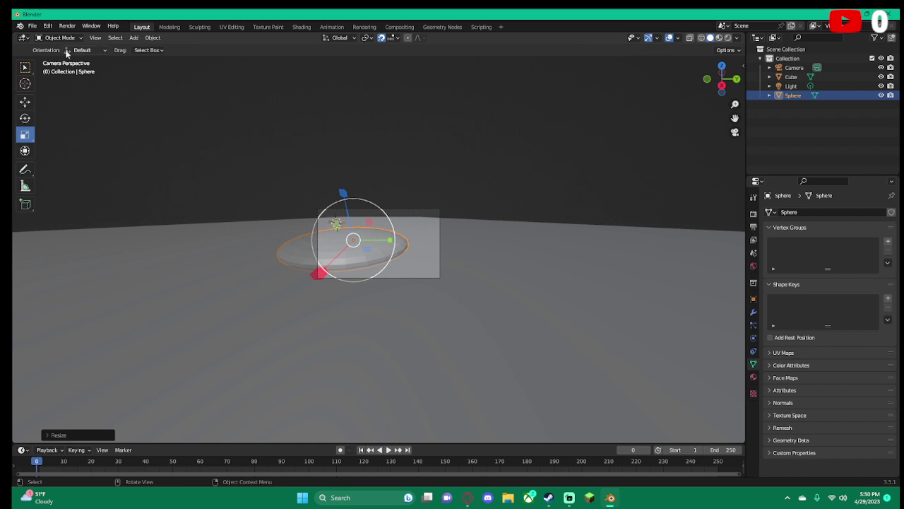
click(176, 28)
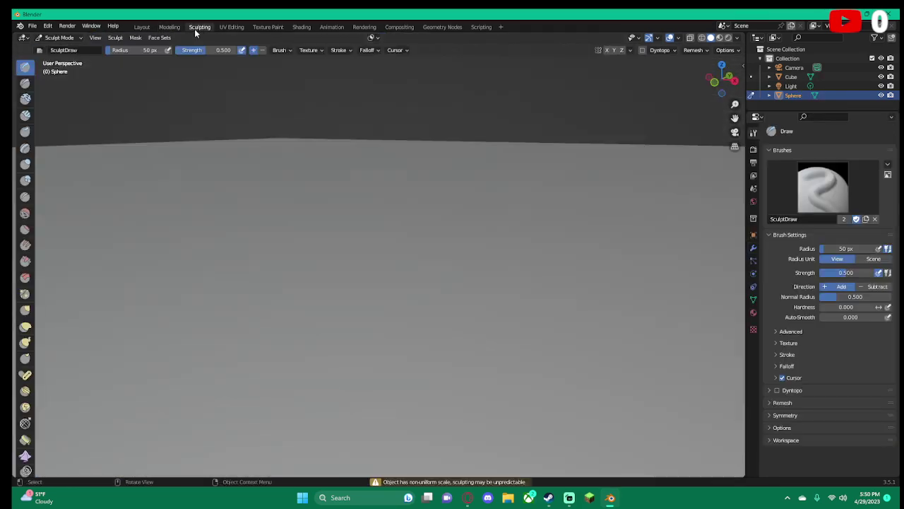
click(197, 28)
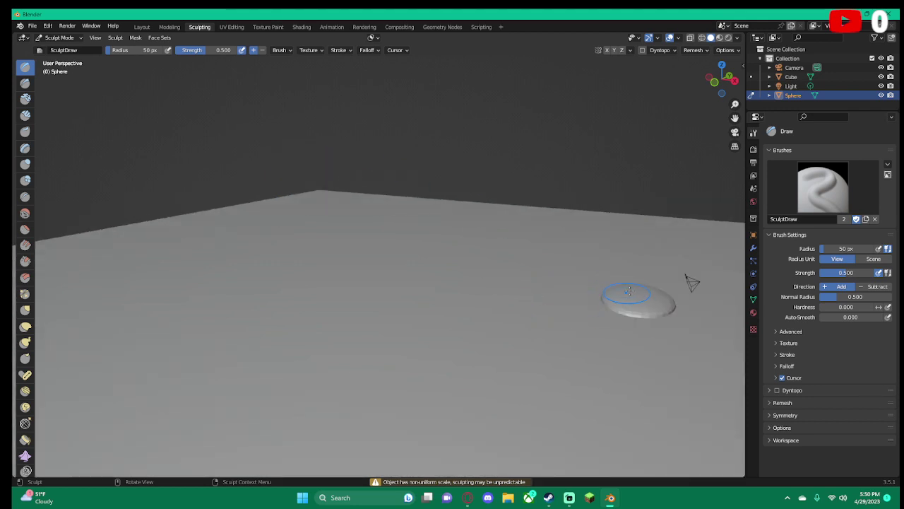
Show the Sphere's transform values in the Object properties
double_click(793, 94)
click(774, 95)
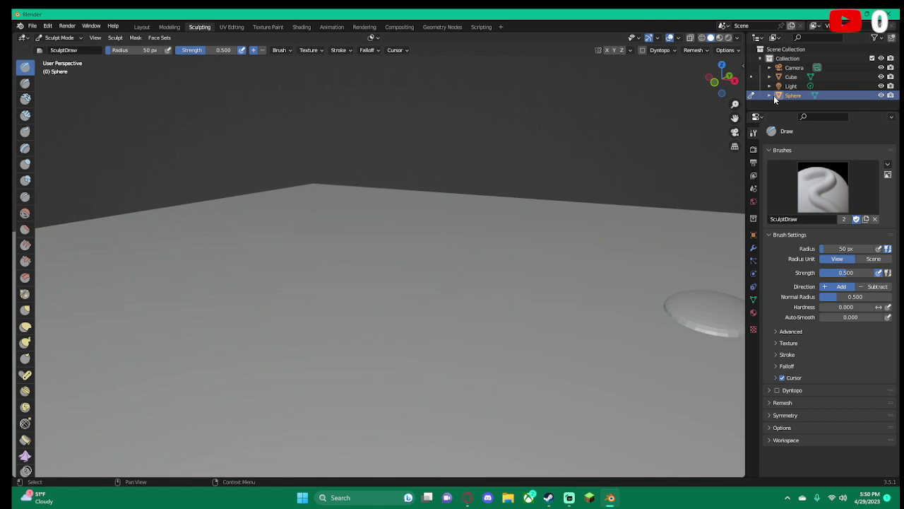
click(771, 96)
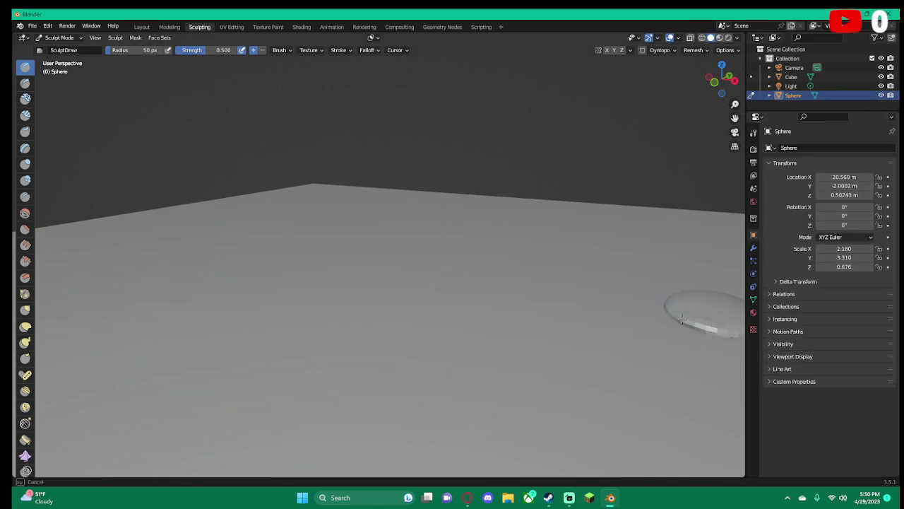
scroll(573, 273, down, 3)
Check the Draw brush's 50 px radius and 0.5 strength, then sculpt along the disc's lower edge
right_click(605, 228)
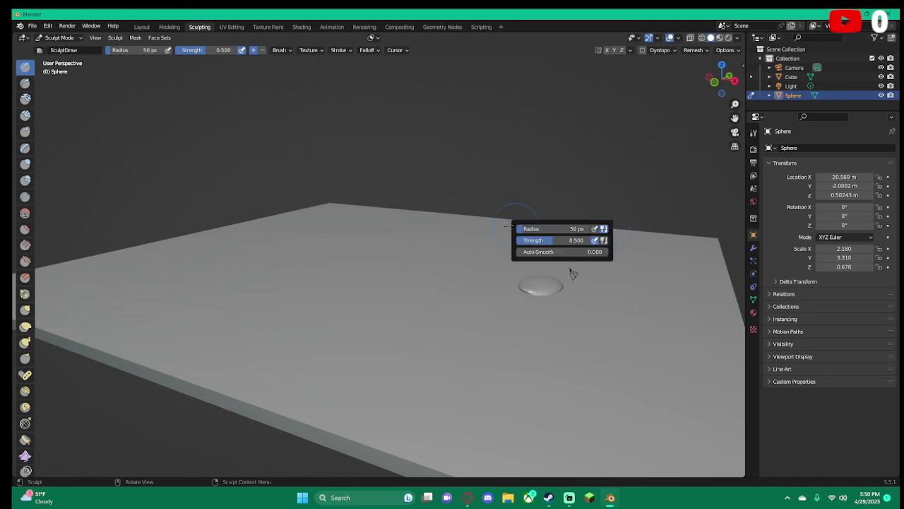
right_click(479, 165)
right_click(535, 160)
mouse_move(572, 274)
middle_down()
mouse_move(398, 312)
mouse_move(303, 381)
mouse_move(329, 333)
mouse_move(329, 379)
mouse_move(303, 369)
middle_up()
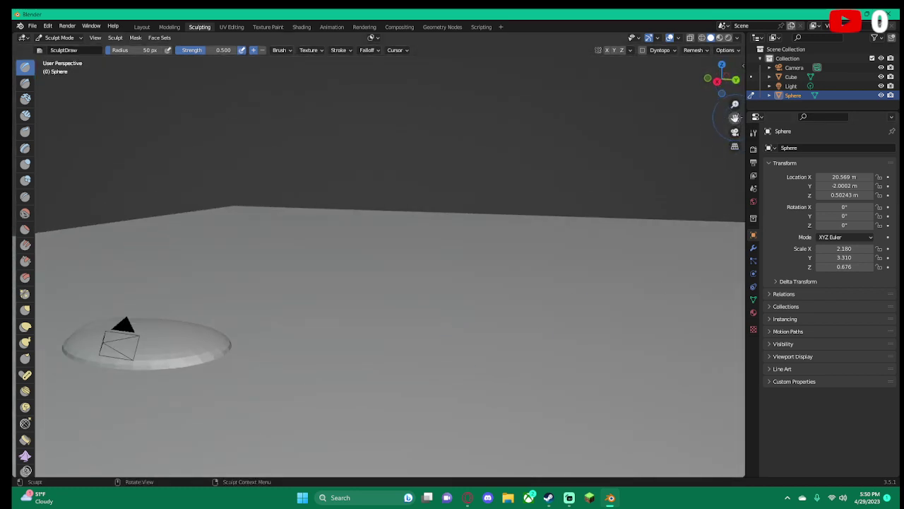
drag(734, 118, 897, 63)
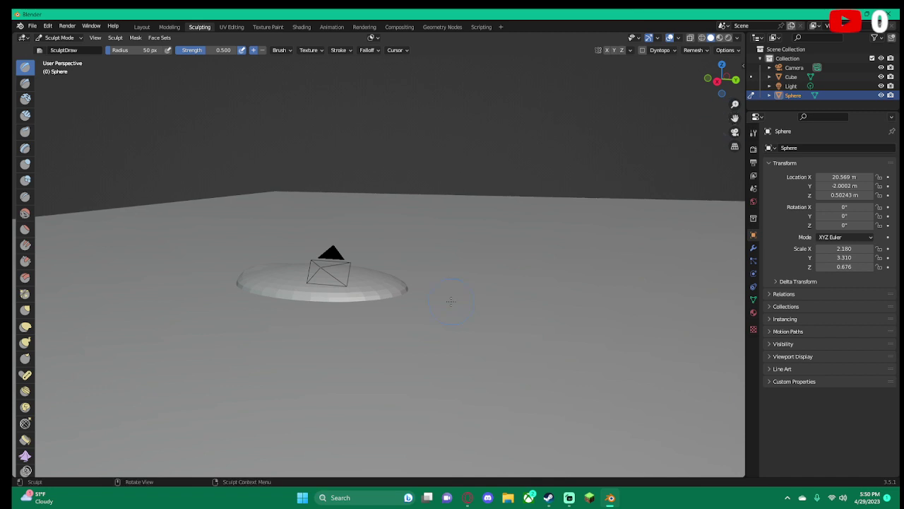
scroll(450, 301, up, 5)
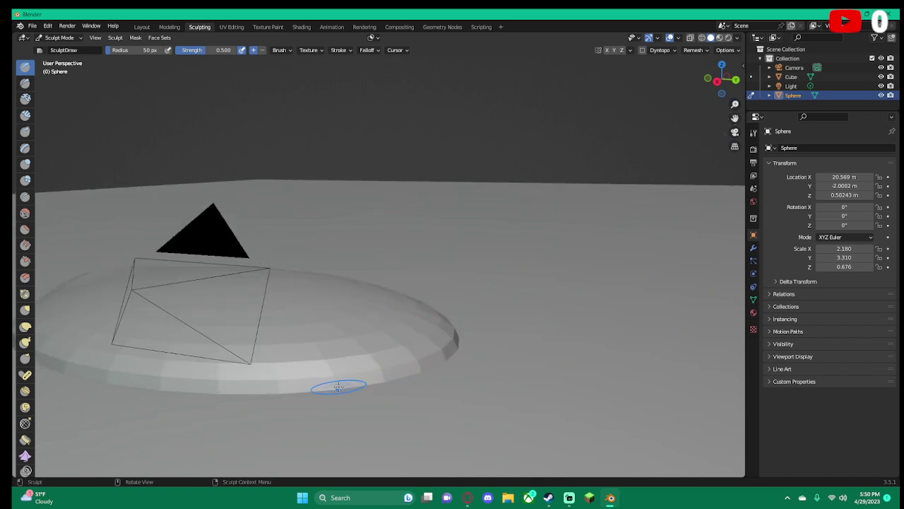
drag(338, 387, 384, 367)
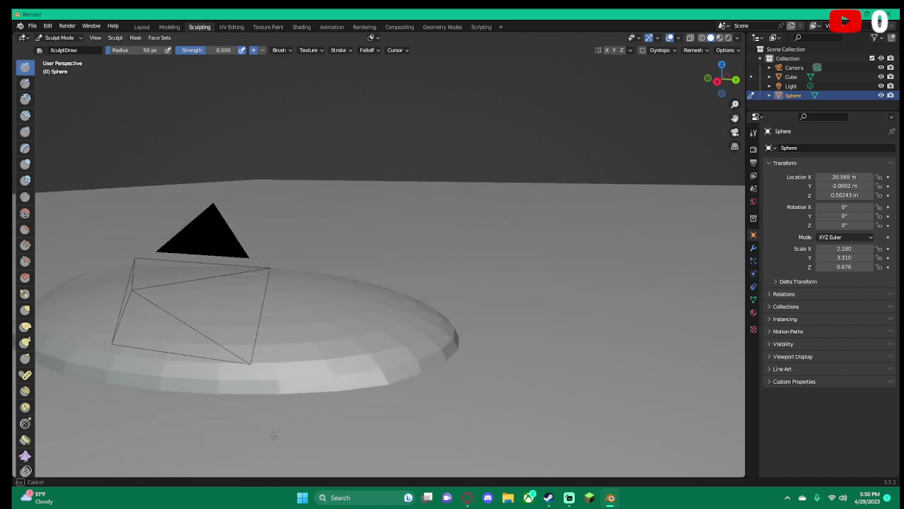
mouse_move(299, 382)
mouse_down()
mouse_move(312, 388)
mouse_move(251, 359)
mouse_up()
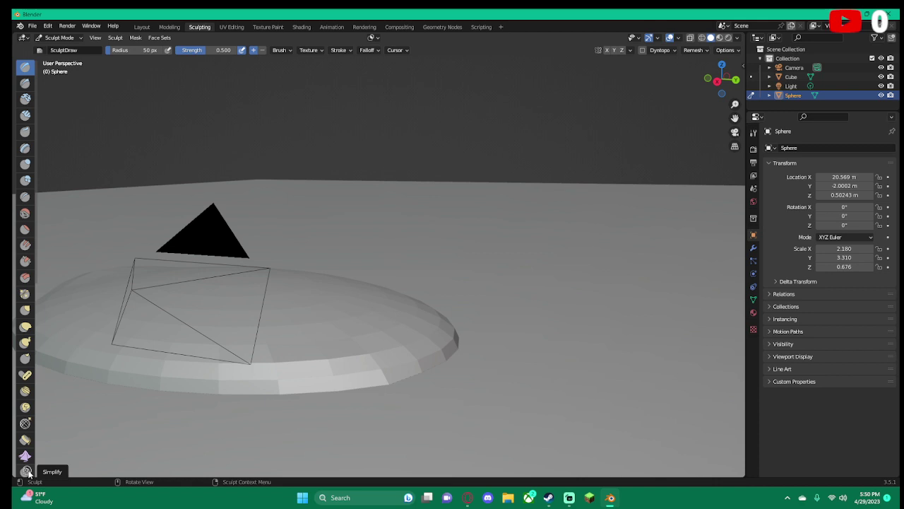
Set the Simplify brush to 94 px radius and 1.000 strength, and view through the camera
click(26, 471)
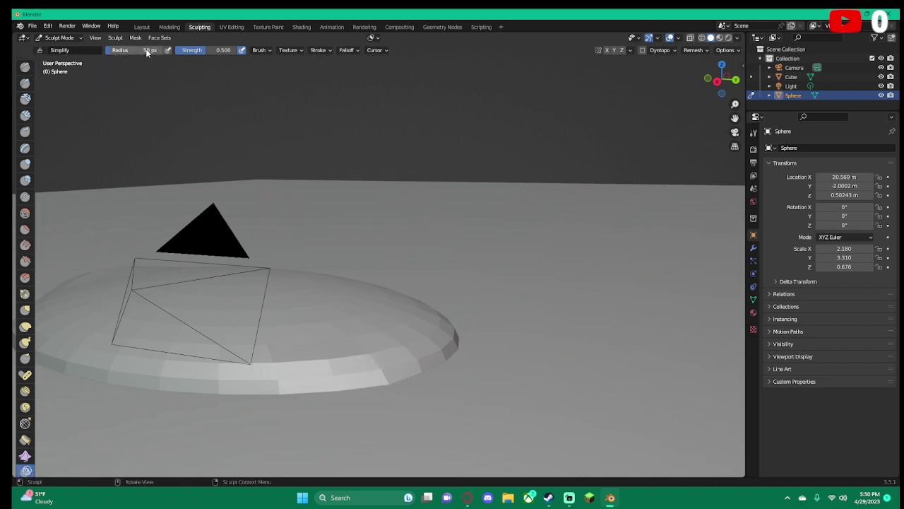
drag(147, 52, 164, 49)
drag(206, 49, 405, 416)
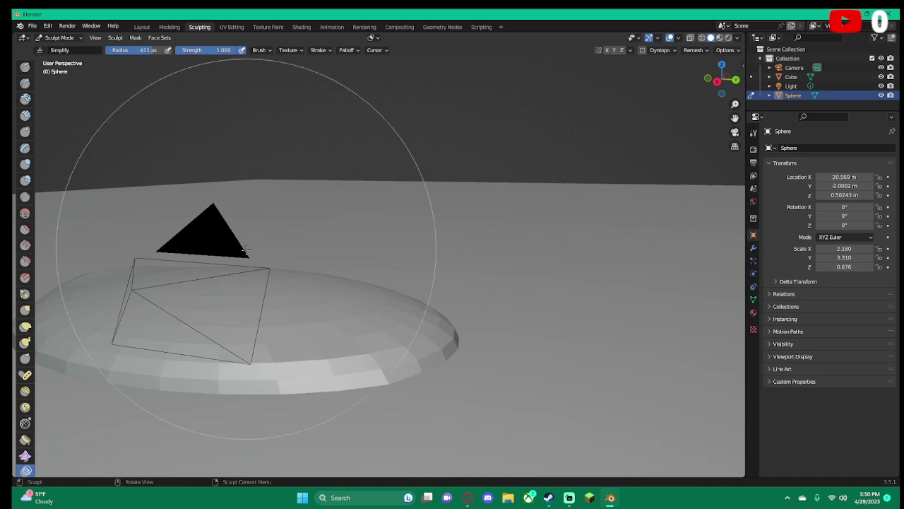
middle_drag(733, 187, 735, 132)
click(735, 132)
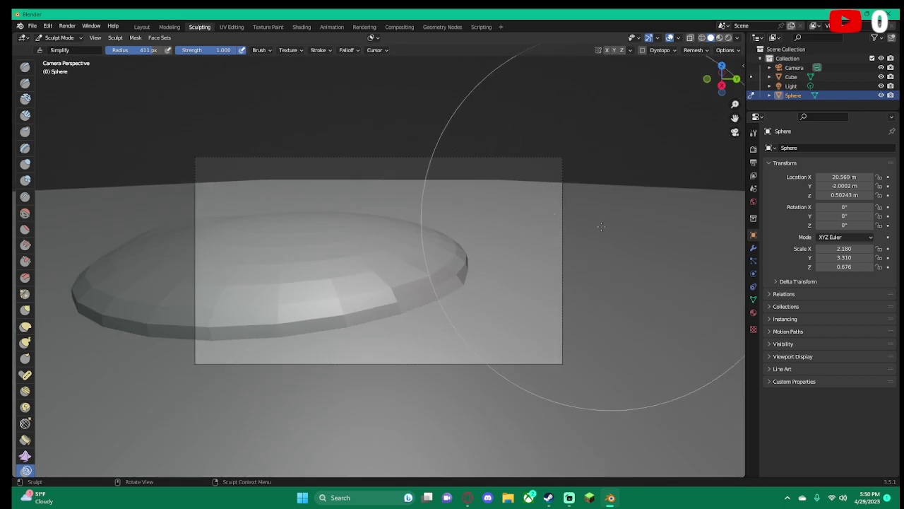
With the Crease brush at 193 px, carve notches across the disc's middle, front and right edge
click(24, 197)
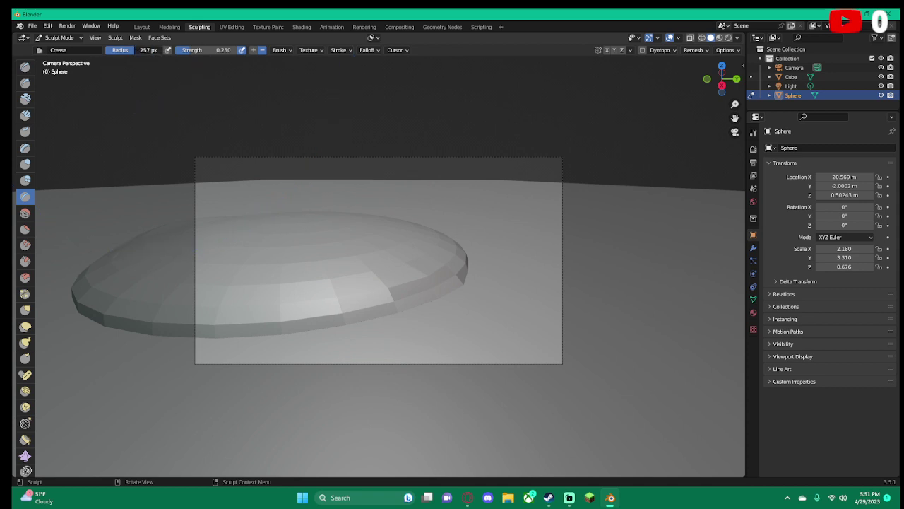
drag(148, 50, 143, 50)
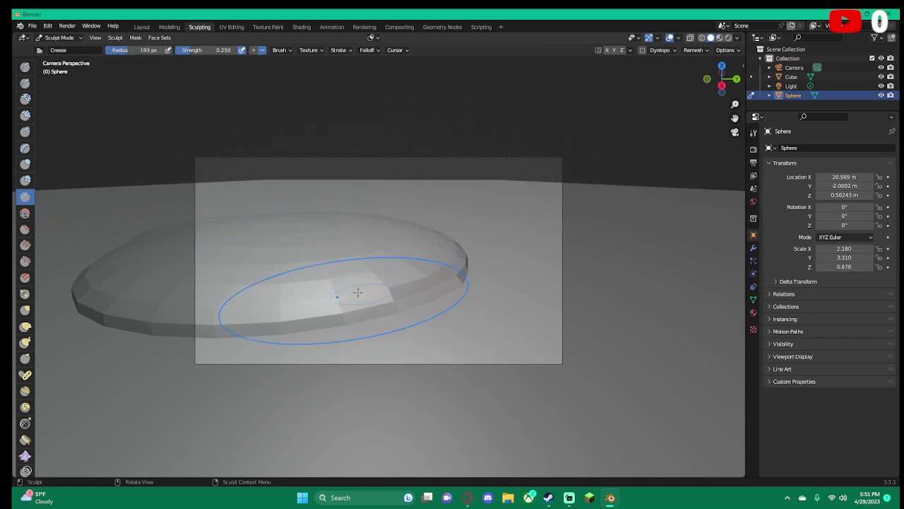
mouse_move(389, 283)
mouse_down()
mouse_move(446, 292)
mouse_move(396, 283)
mouse_move(425, 290)
mouse_move(406, 280)
mouse_up()
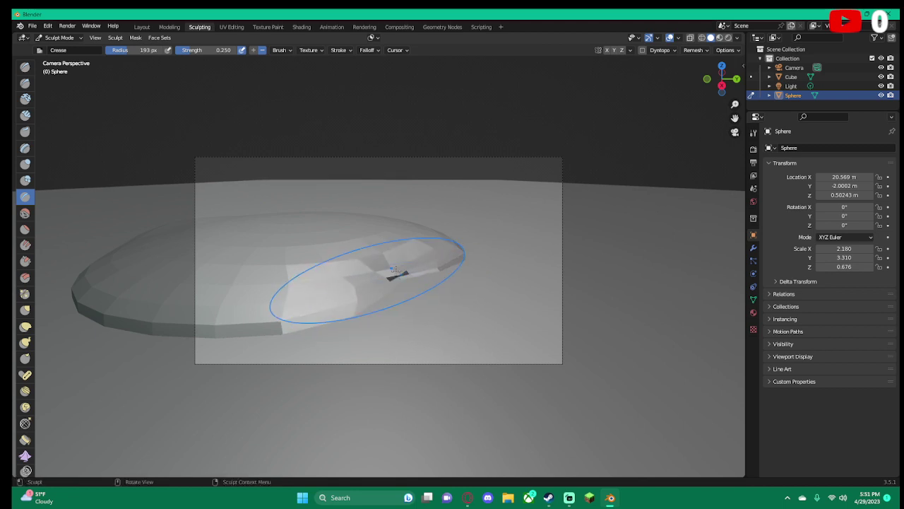
mouse_move(411, 279)
mouse_down()
mouse_move(378, 260)
mouse_move(308, 277)
mouse_up()
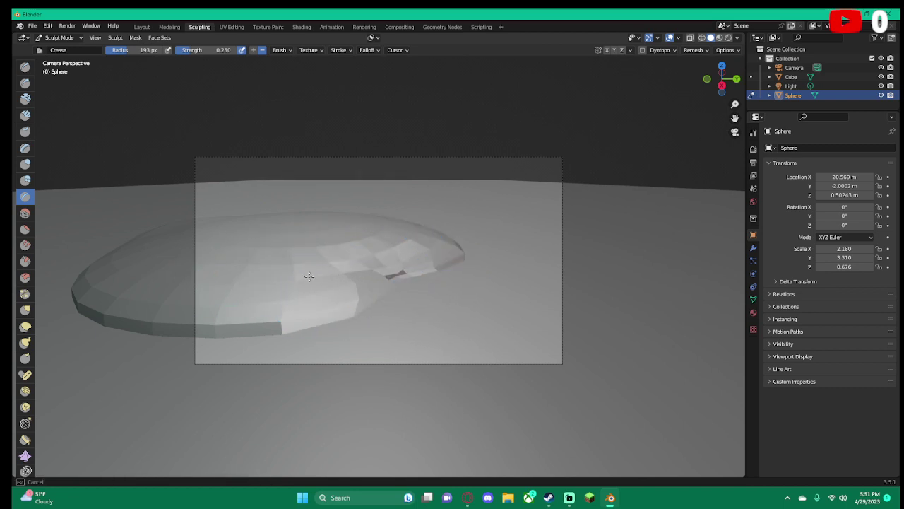
drag(263, 299, 161, 290)
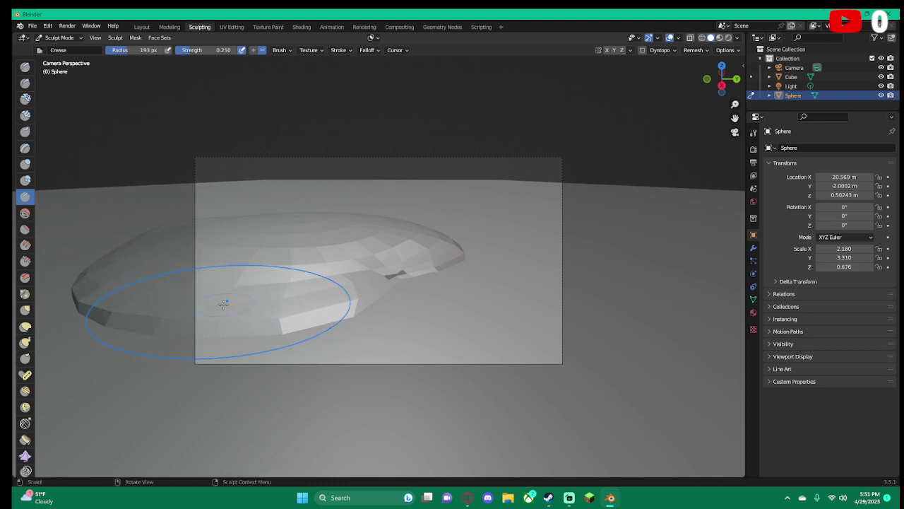
drag(304, 312, 448, 245)
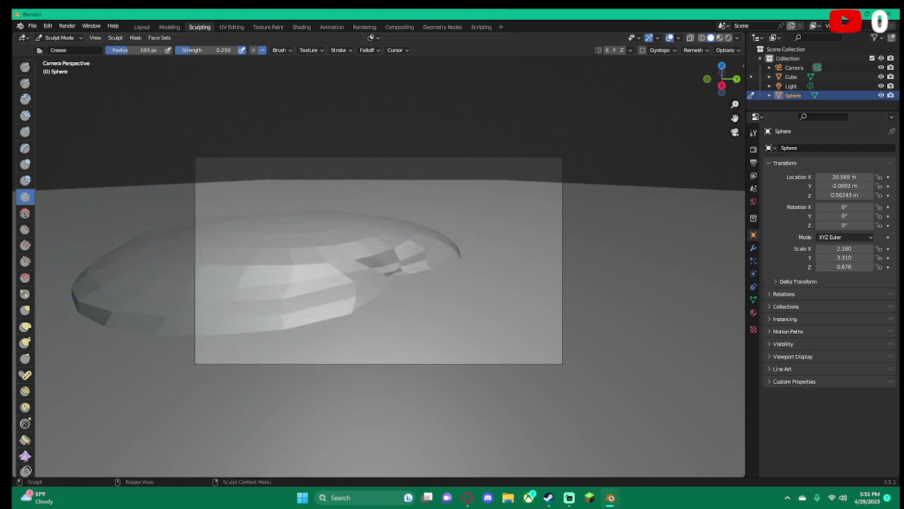
scroll(26, 452, down, 2)
scroll(25, 445, down, 2)
Try the Mask and Simplify brushes with a test stroke on the sphere
click(23, 434)
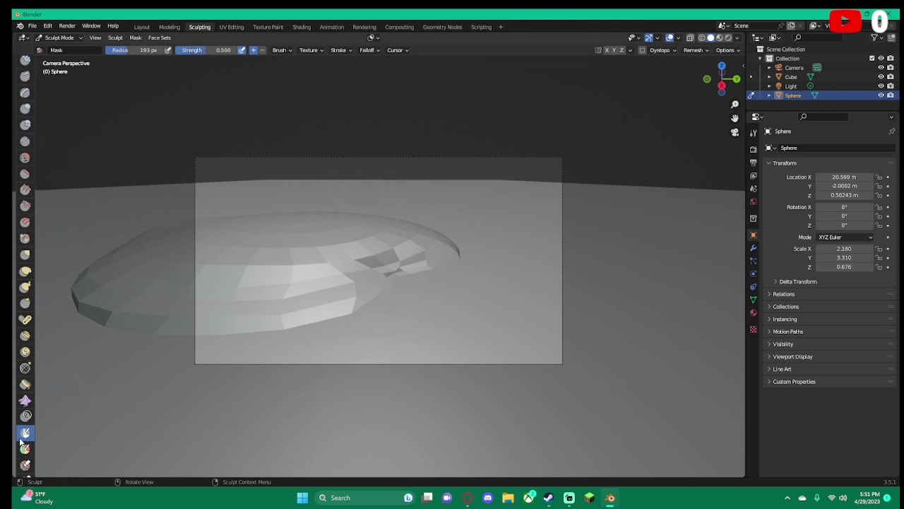
click(25, 416)
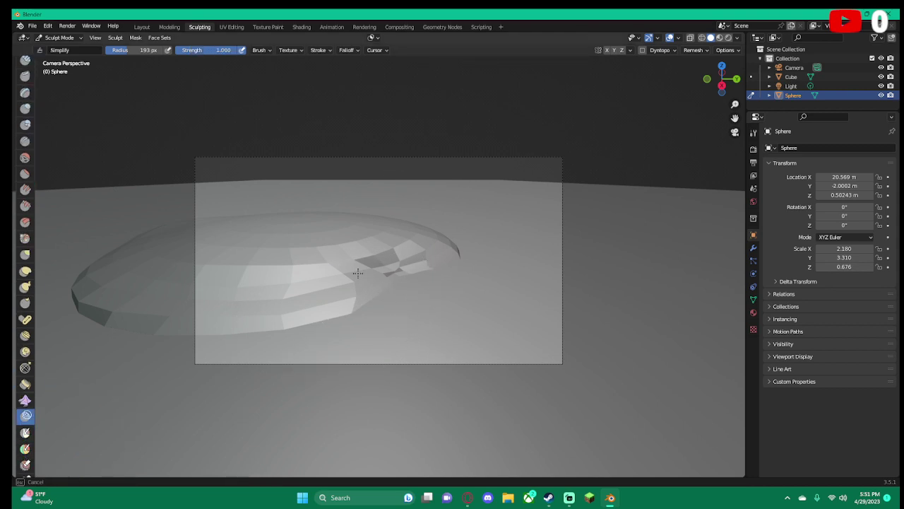
drag(358, 274, 332, 286)
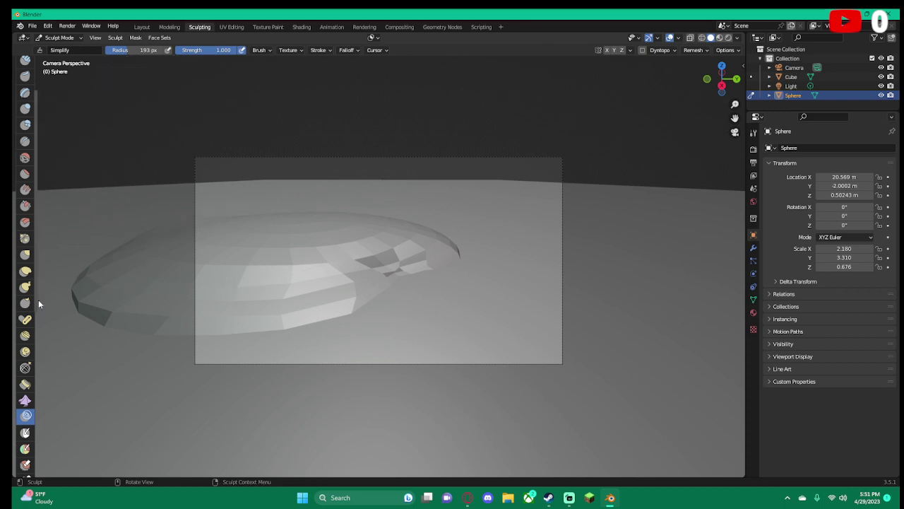
scroll(25, 418, down, 3)
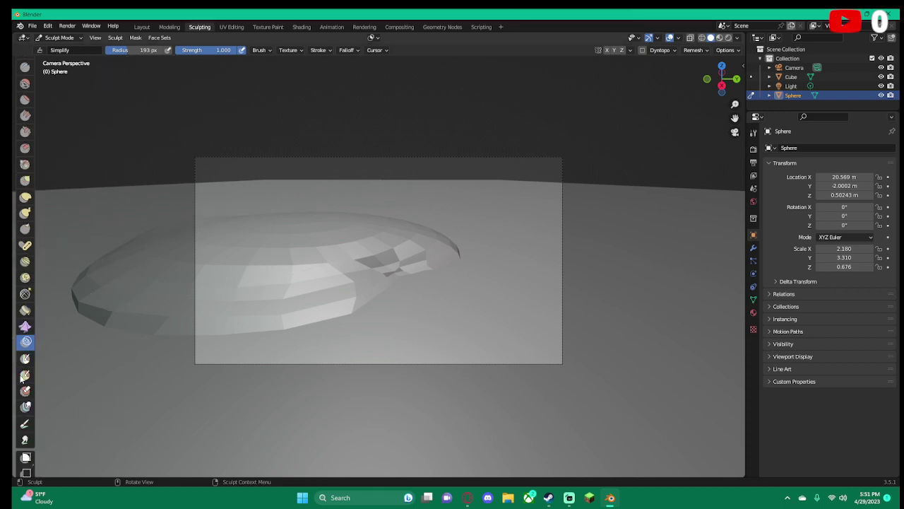
scroll(25, 418, down, 1)
Try the Multires Displacement Smear and Eraser brushes, then smear across the sphere's middle
click(25, 389)
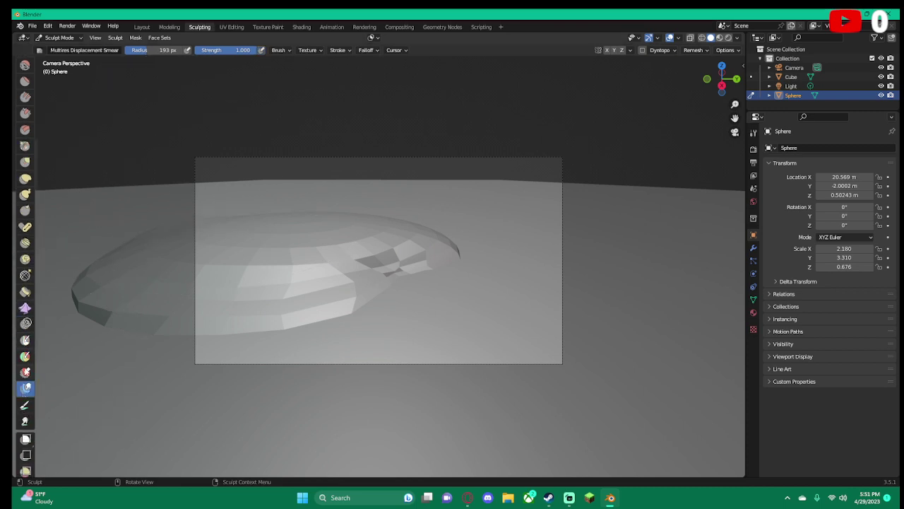
click(24, 373)
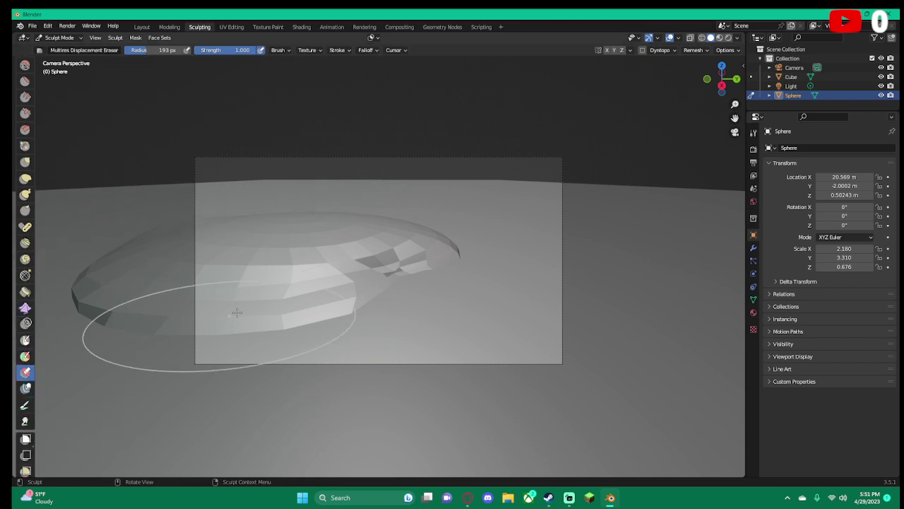
click(26, 419)
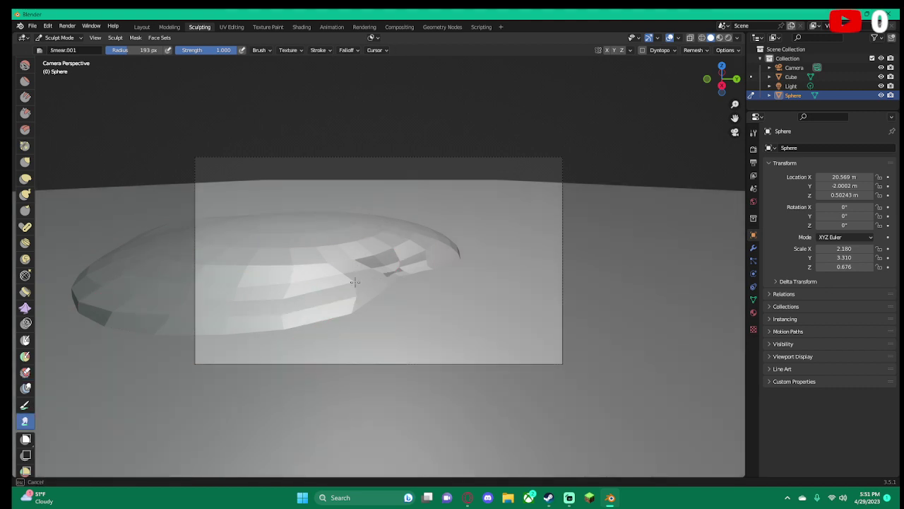
drag(355, 281, 240, 293)
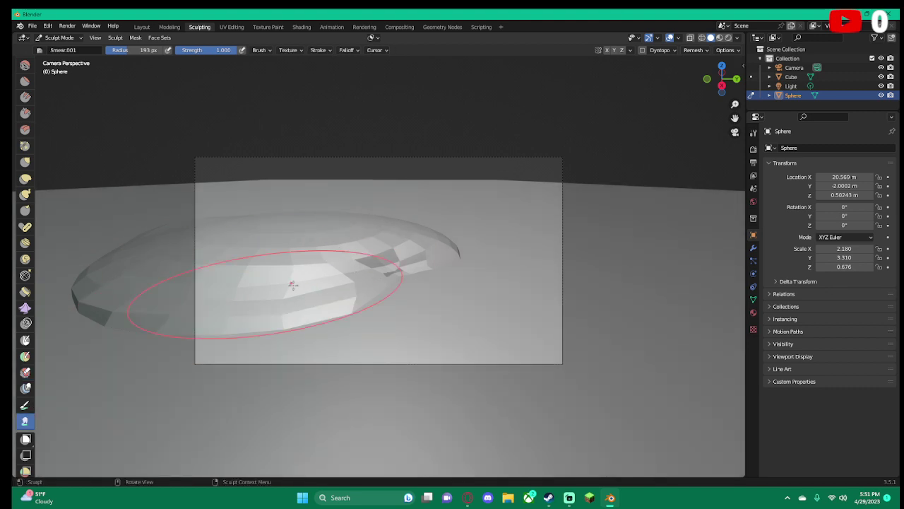
Switch to the Paint brush, at 193 px radius and 0.600 strength
click(24, 406)
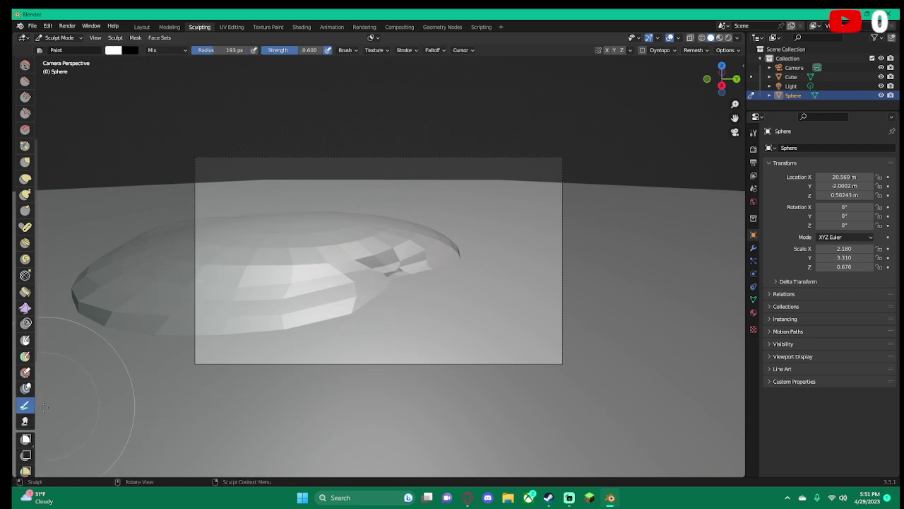
scroll(31, 414, down, 1)
scroll(32, 417, down, 1)
scroll(34, 421, down, 1)
scroll(35, 423, down, 1)
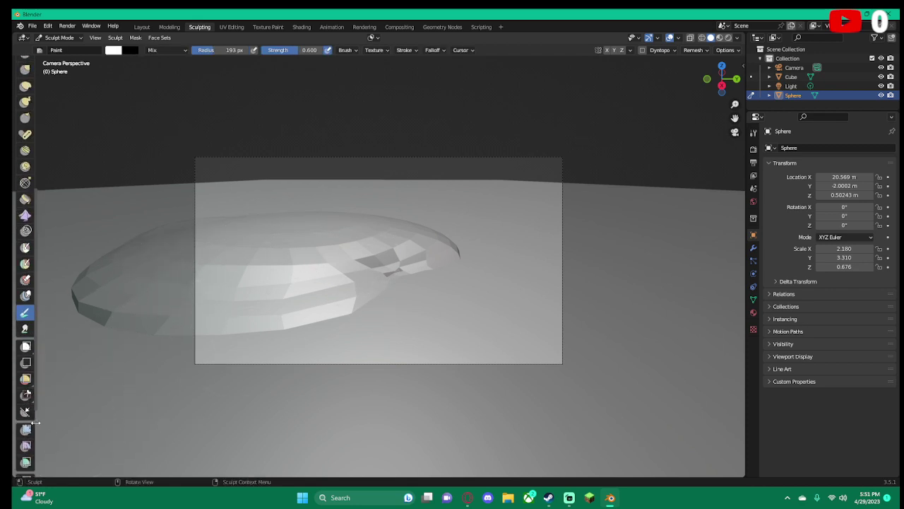
scroll(35, 423, down, 1)
scroll(36, 421, down, 1)
scroll(34, 418, down, 1)
scroll(33, 415, down, 1)
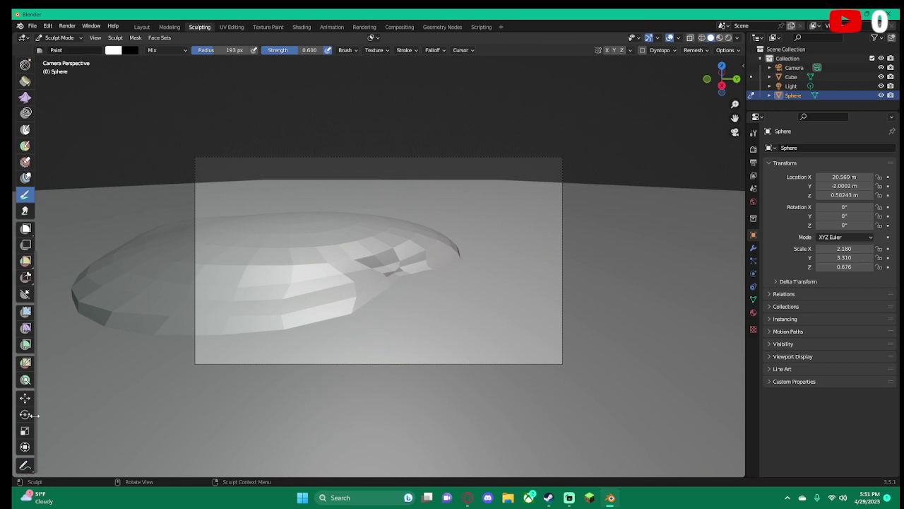
scroll(37, 415, up, 2)
scroll(38, 415, up, 2)
scroll(38, 416, up, 1)
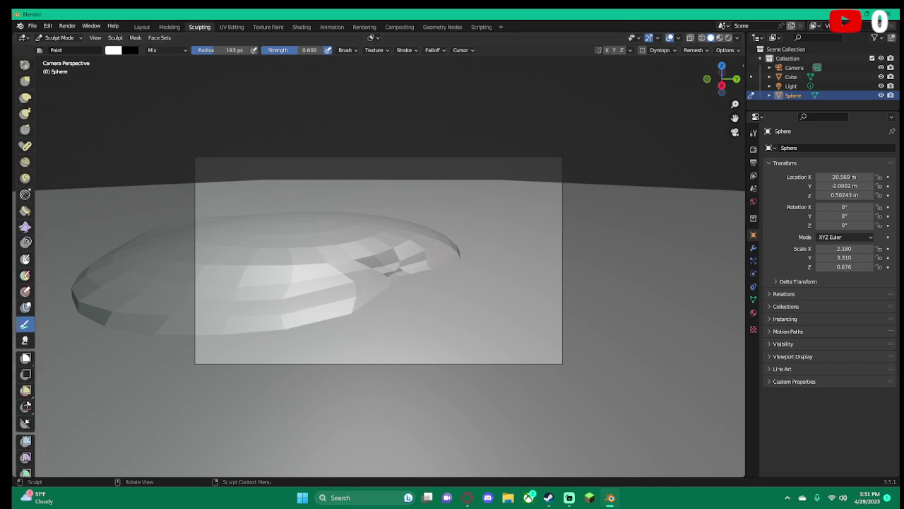
scroll(36, 349, up, 2)
scroll(36, 349, up, 2)
scroll(37, 349, up, 2)
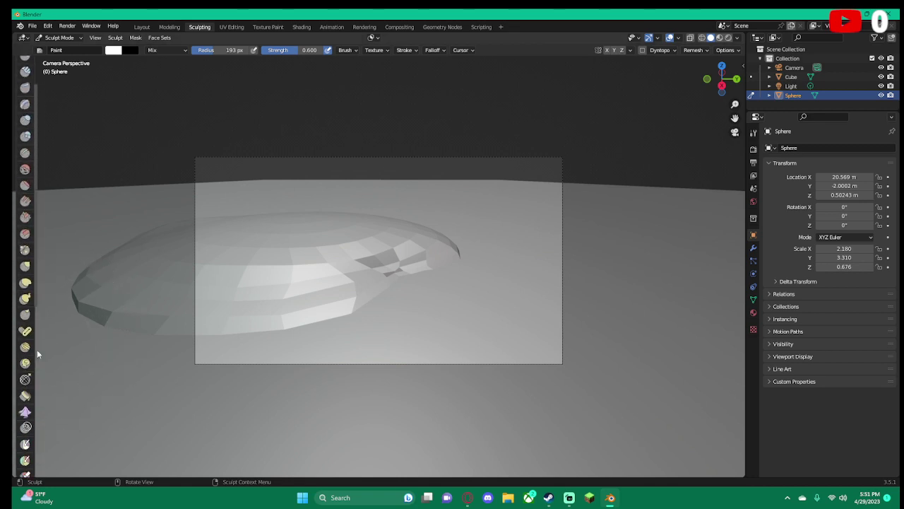
scroll(37, 349, up, 3)
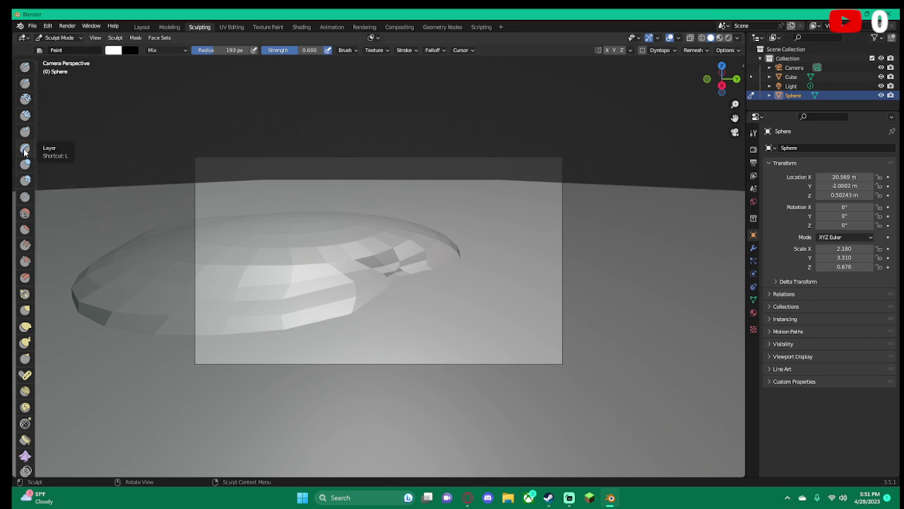
With the Draw brush, push out the left side, reshape the lower rim, and raise the top
click(25, 67)
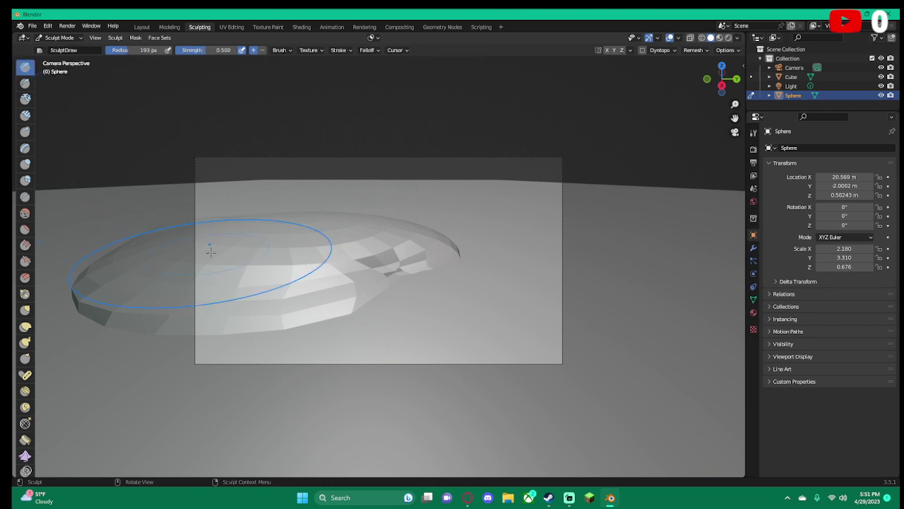
mouse_move(202, 243)
mouse_down()
mouse_move(169, 309)
mouse_move(147, 398)
mouse_up()
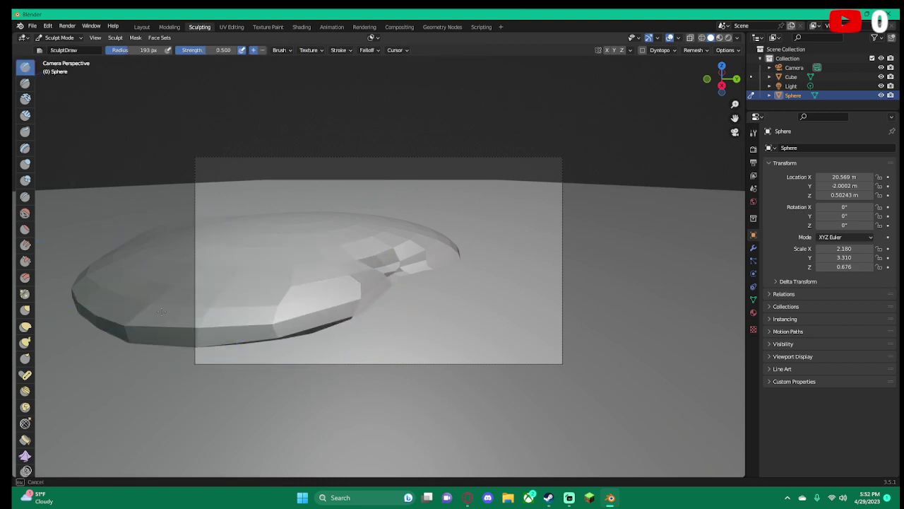
drag(196, 351, 318, 370)
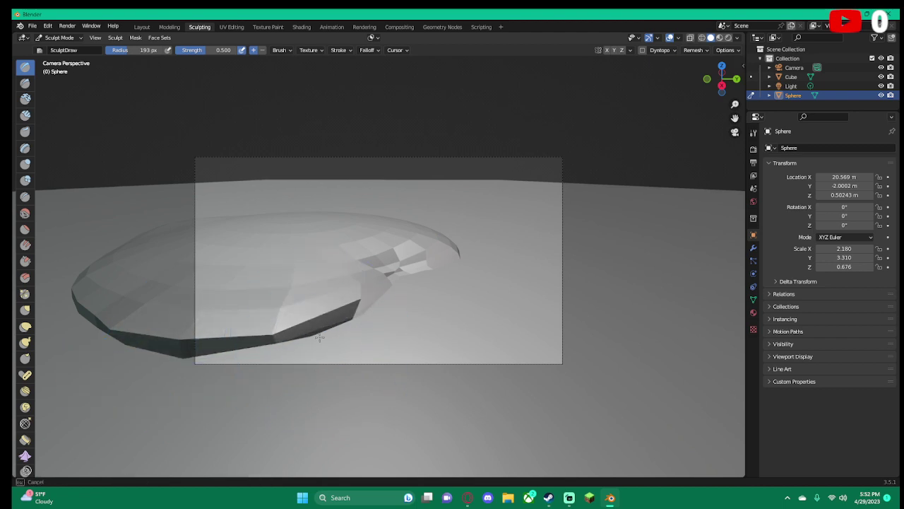
drag(319, 337, 313, 307)
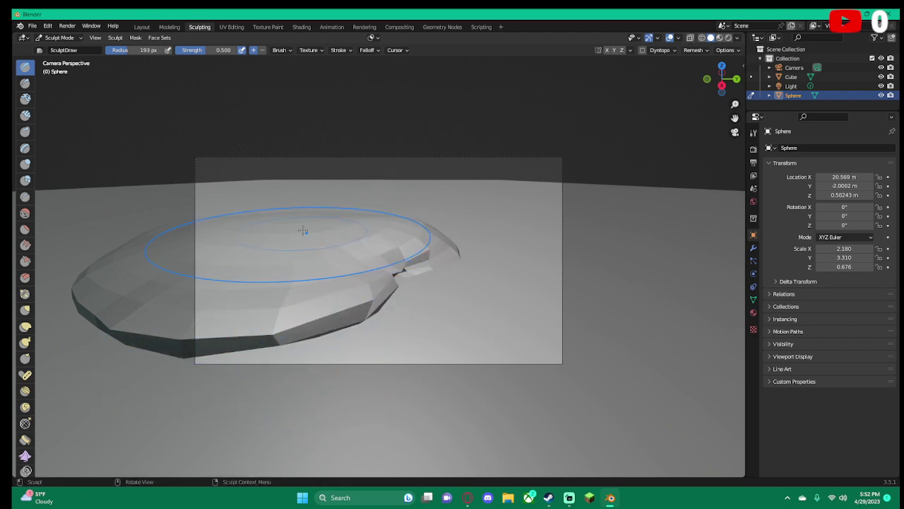
mouse_move(302, 231)
mouse_down()
mouse_move(257, 204)
mouse_move(313, 238)
mouse_up()
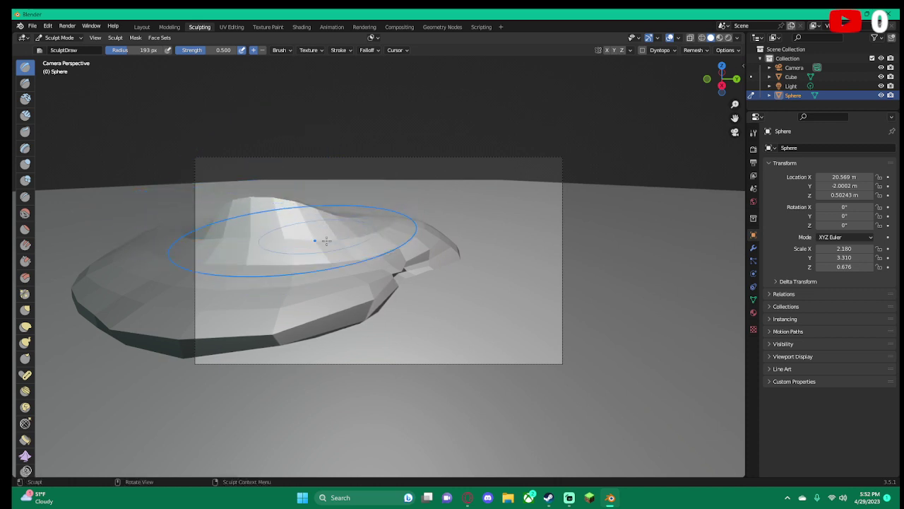
Build a mound on top with Clay Thumb, undo twice, redo once, and fill the right-side dent
click(25, 131)
mouse_move(317, 237)
mouse_down()
mouse_move(326, 249)
mouse_move(321, 314)
mouse_move(340, 246)
mouse_move(421, 252)
mouse_up()
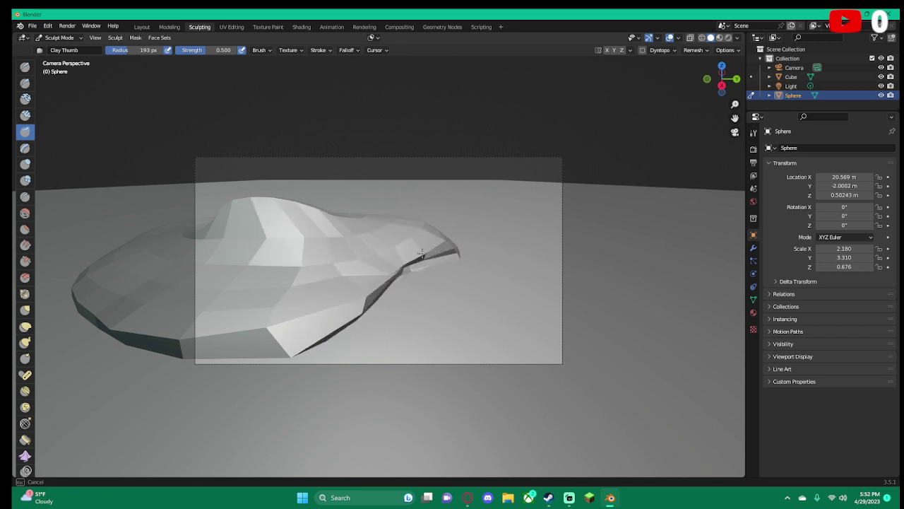
drag(421, 252, 469, 222)
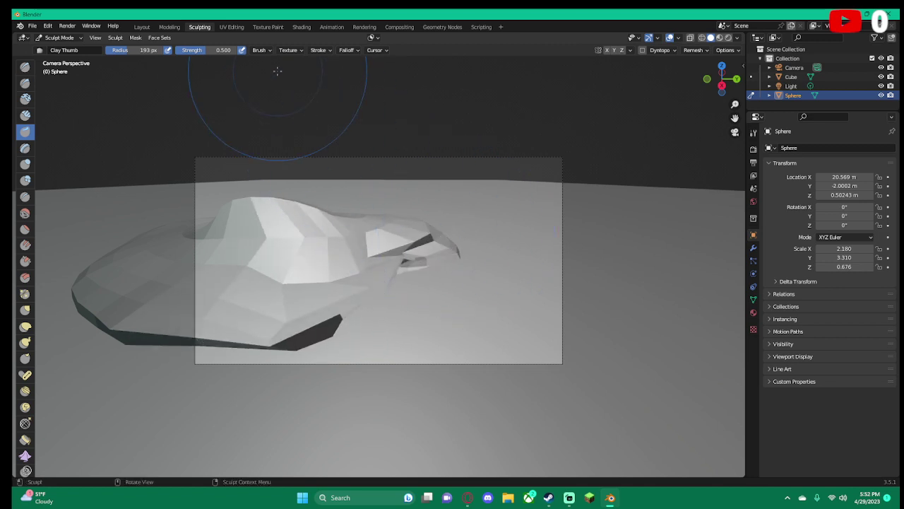
key(ctrl+z)
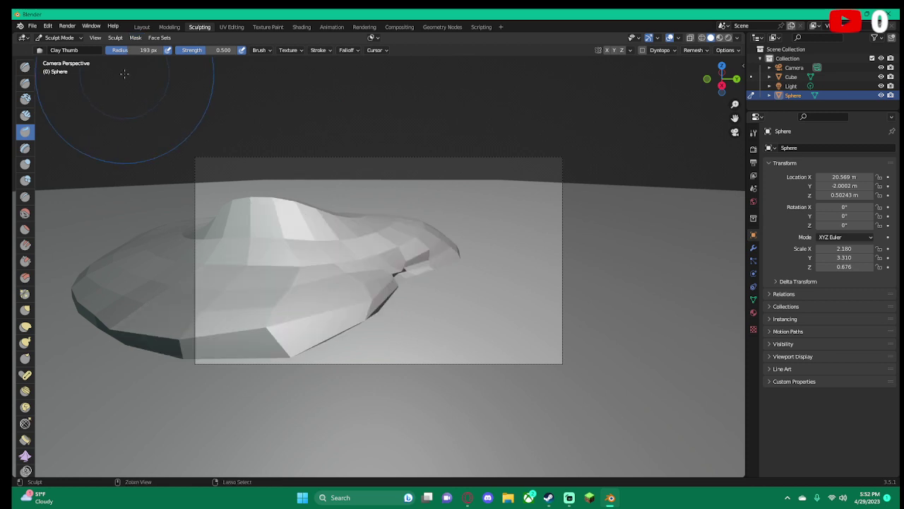
key(ctrl+z)
key(ctrl+shift+z)
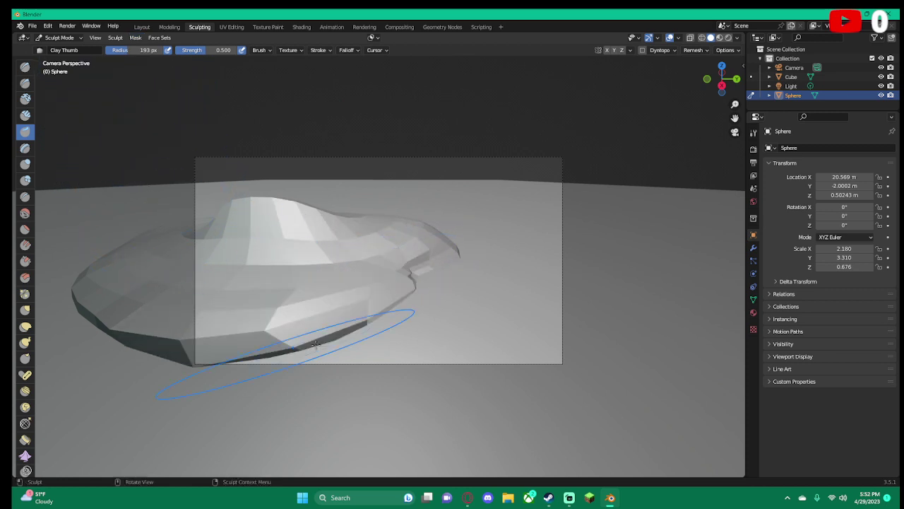
mouse_move(420, 226)
mouse_down()
mouse_move(438, 240)
mouse_move(394, 238)
mouse_move(448, 254)
mouse_up()
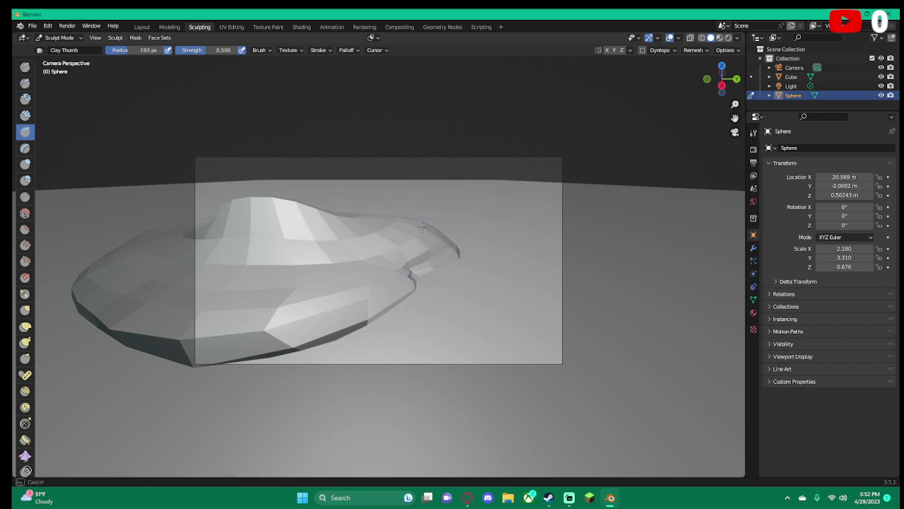
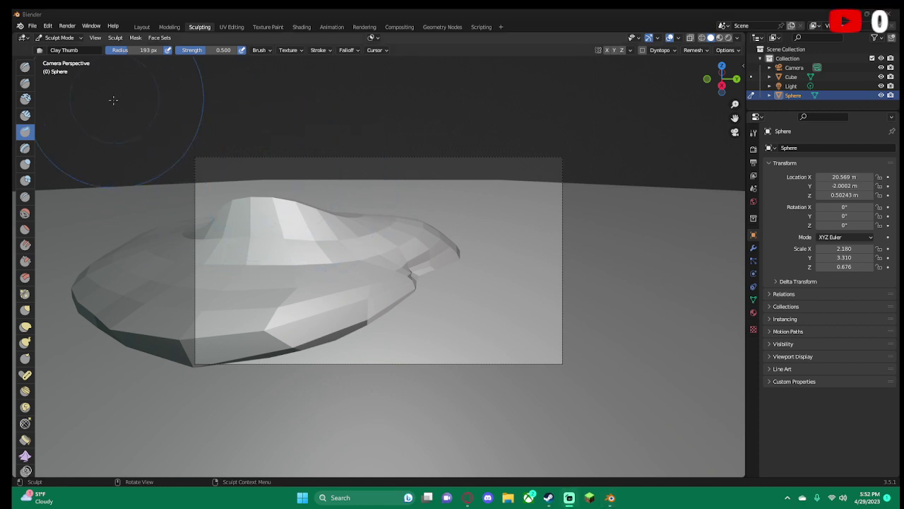
Build clay onto the sphere's top with the Clay brush, filling the dent into a cap
click(25, 99)
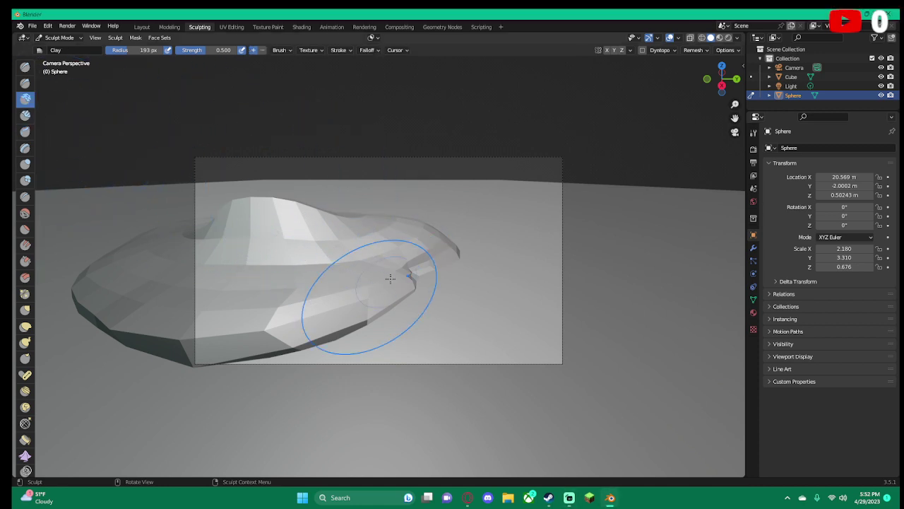
drag(390, 278, 344, 273)
scroll(350, 243, down, 3)
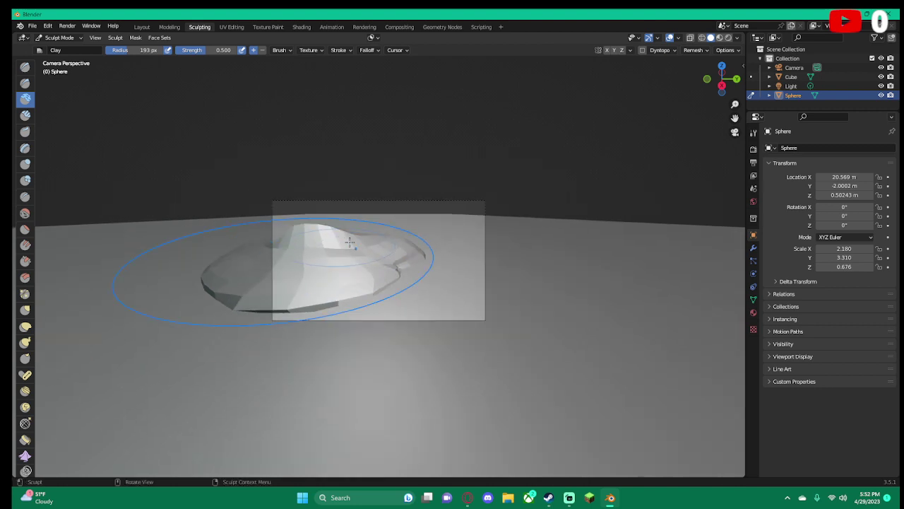
mouse_move(471, 191)
middle_down()
mouse_move(427, 161)
mouse_move(287, 176)
mouse_move(343, 172)
mouse_move(307, 189)
middle_up()
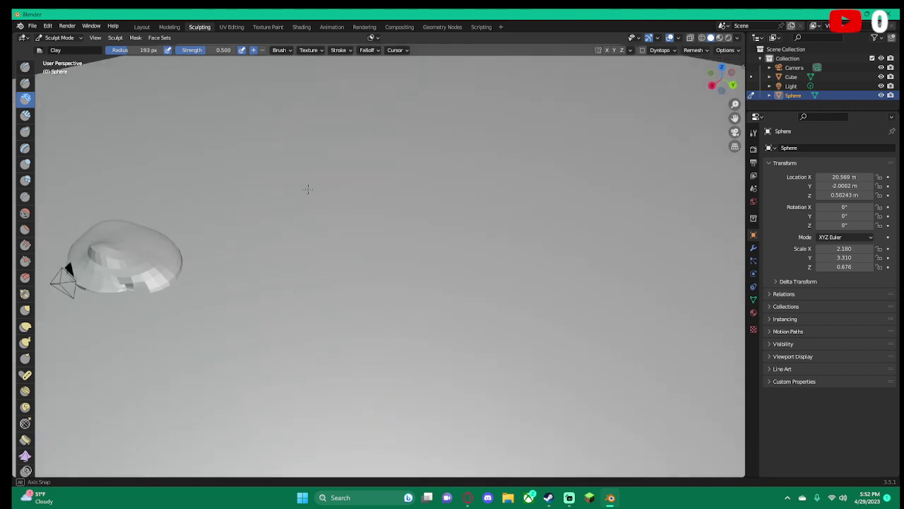
mouse_move(165, 245)
mouse_down()
mouse_move(137, 267)
mouse_move(75, 239)
mouse_up()
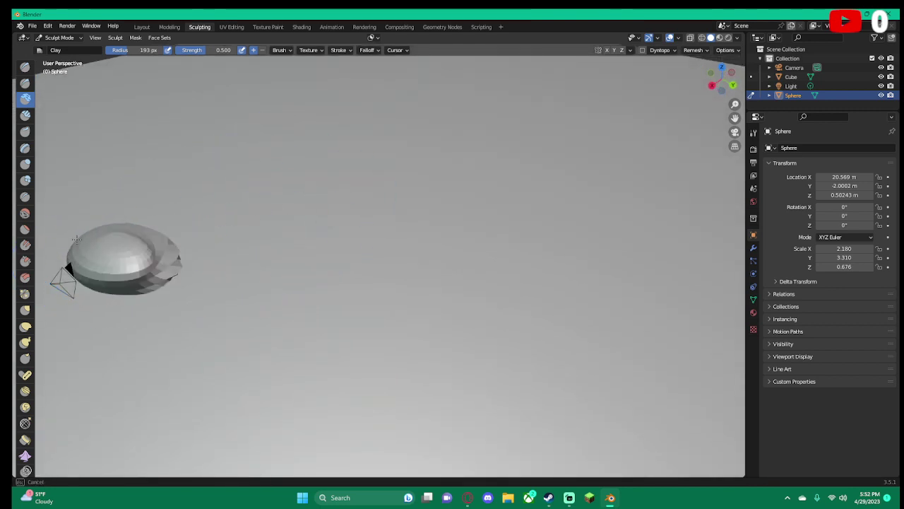
drag(76, 239, 171, 231)
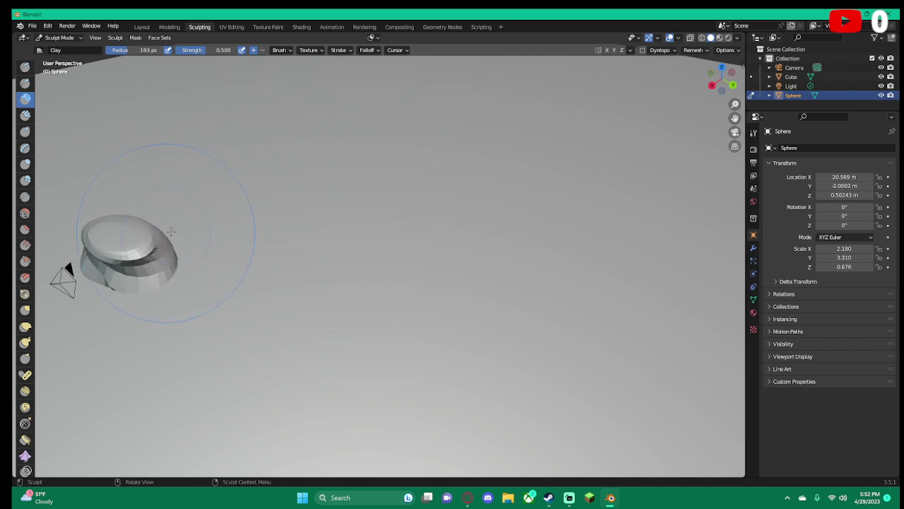
Undo recent Clay strokes back to the raised-peak state and orbit to check it
mouse_move(171, 231)
middle_down()
mouse_move(251, 199)
mouse_move(231, 198)
middle_up()
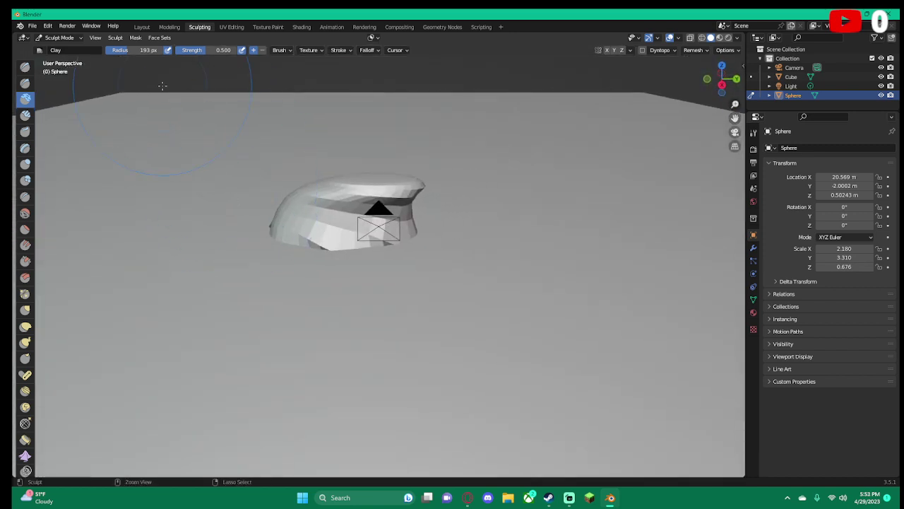
key(ctrl+z)
key(ctrl+z)
key(ctrl+z)
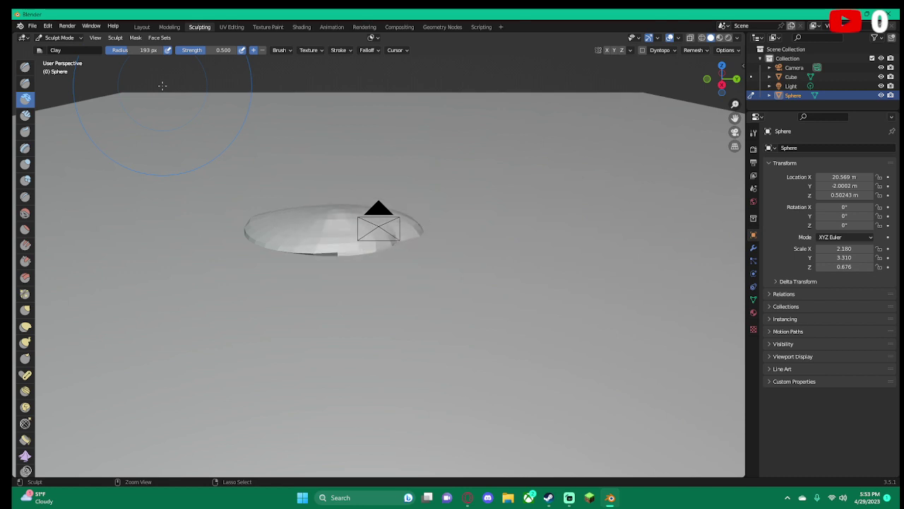
key(ctrl+z)
key(ctrl+z)
key(ctrl+z)
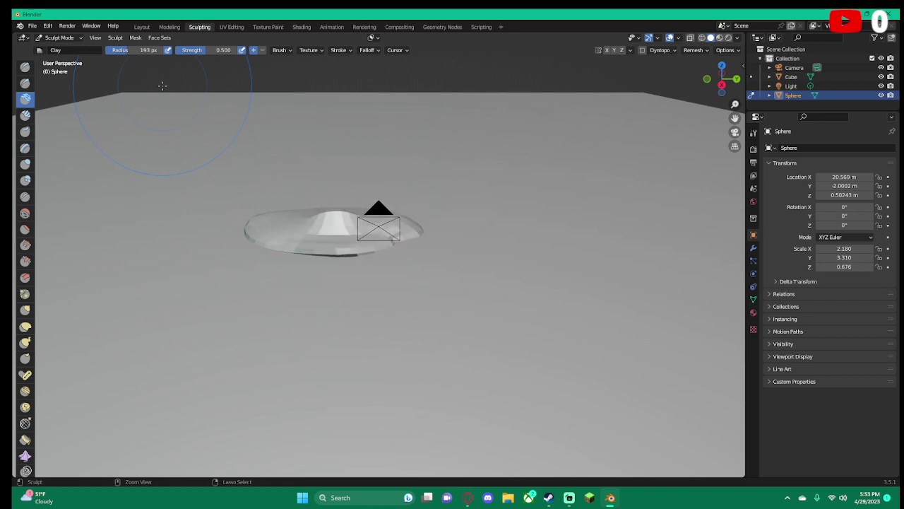
mouse_move(339, 177)
middle_down()
mouse_move(329, 170)
mouse_move(357, 149)
middle_up()
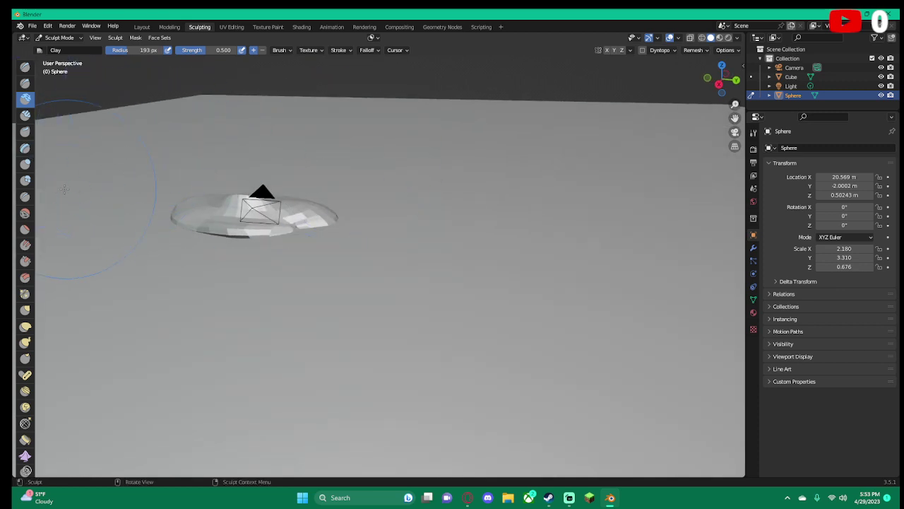
Smooth the jagged, faceted sphere into a soft, flat mound with the Smooth brush
click(25, 229)
click(25, 212)
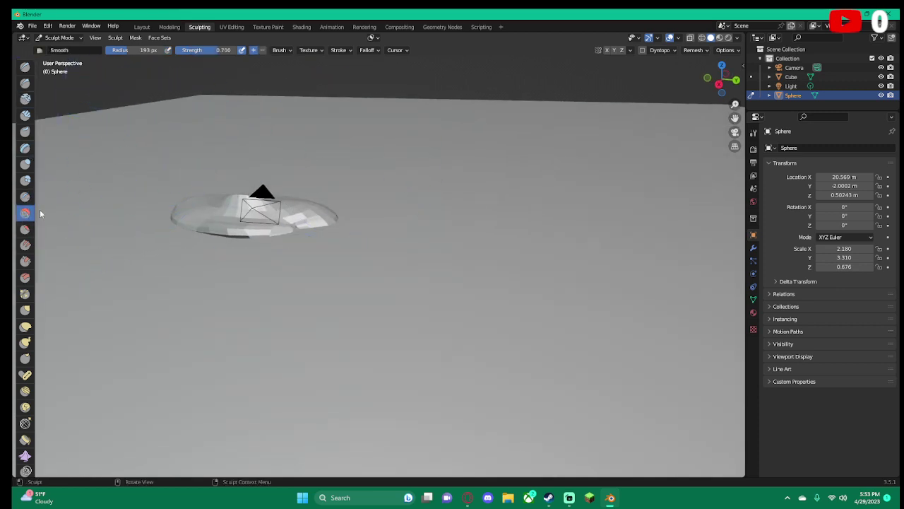
drag(226, 228, 305, 218)
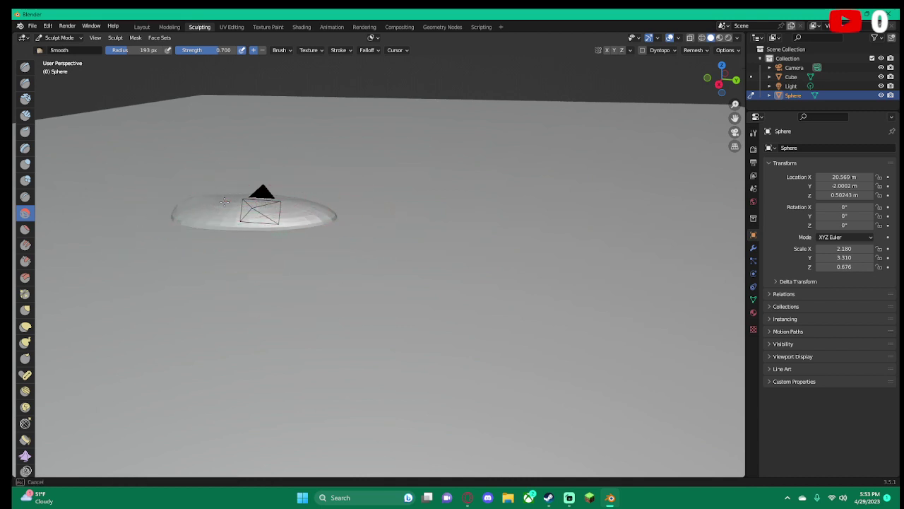
mouse_move(197, 203)
mouse_down()
mouse_move(288, 208)
mouse_move(258, 218)
mouse_up()
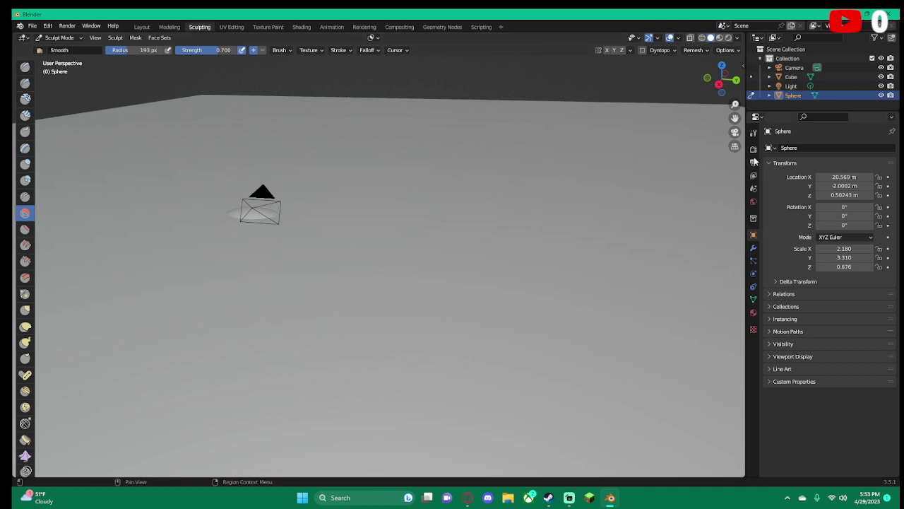
View the mound through the scene camera, zoom in, and select the Draw brush
click(735, 132)
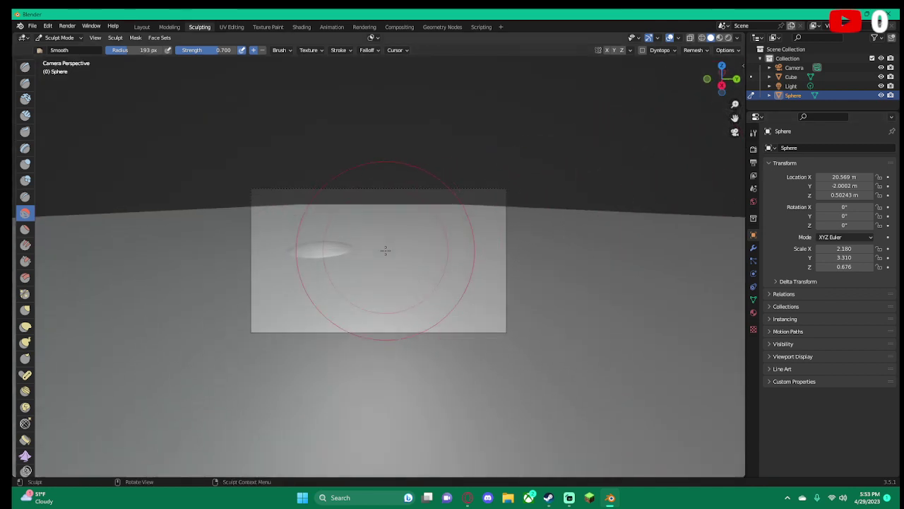
scroll(385, 250, up, 2)
scroll(385, 250, up, 1)
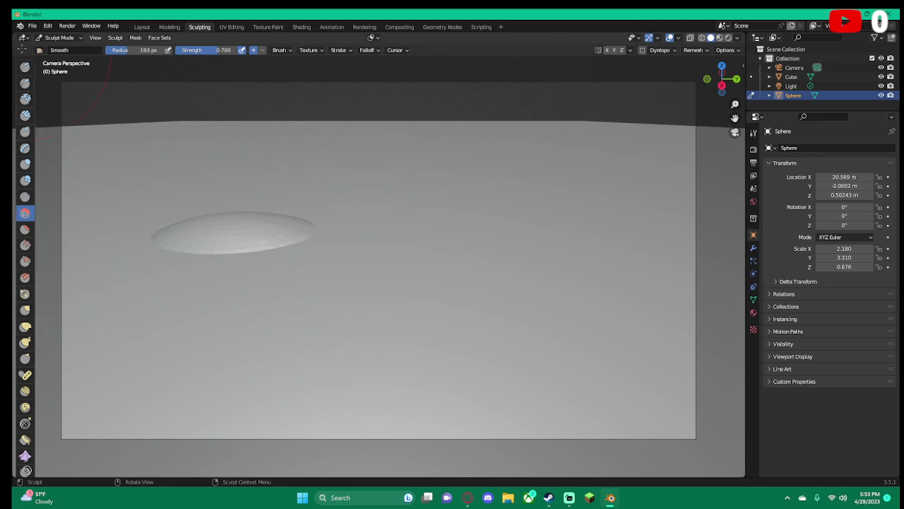
click(25, 66)
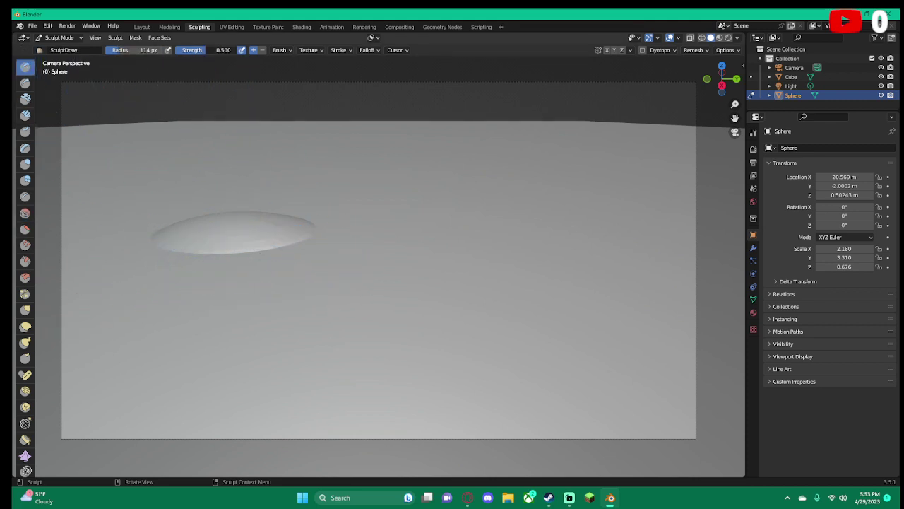
Push out the blob's lower edges with the Draw brush and drag its left tip outward
drag(259, 274, 257, 265)
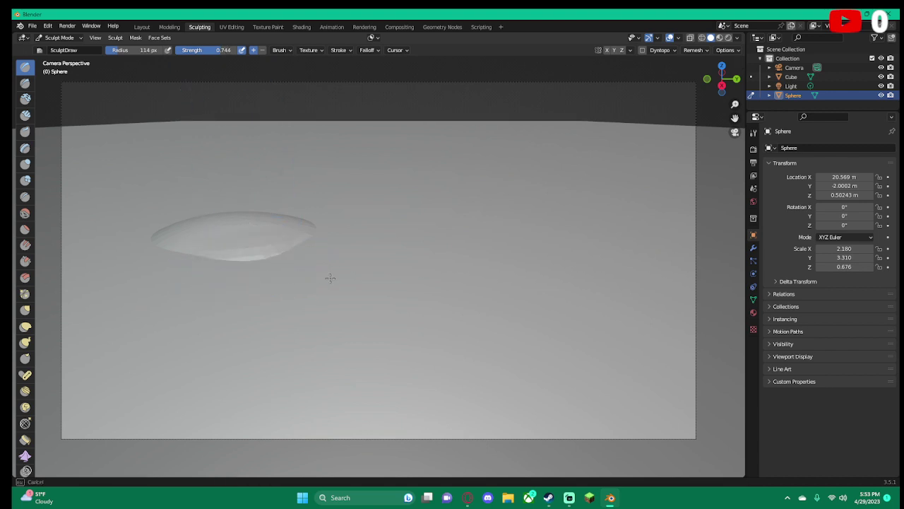
mouse_move(330, 278)
mouse_down()
mouse_move(321, 242)
mouse_move(360, 230)
mouse_move(349, 241)
mouse_move(380, 244)
mouse_move(275, 285)
mouse_move(299, 293)
mouse_up()
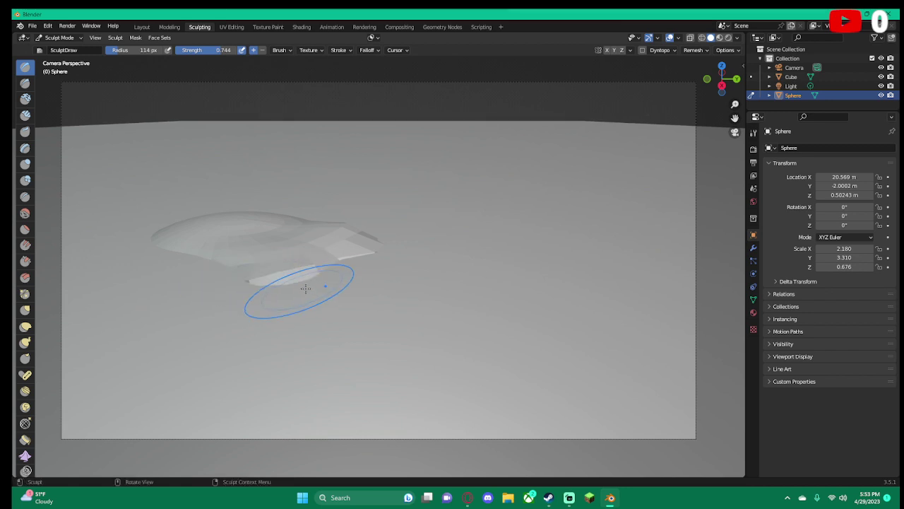
mouse_move(185, 264)
mouse_down()
mouse_move(136, 275)
mouse_move(151, 295)
mouse_up()
drag(205, 288, 219, 274)
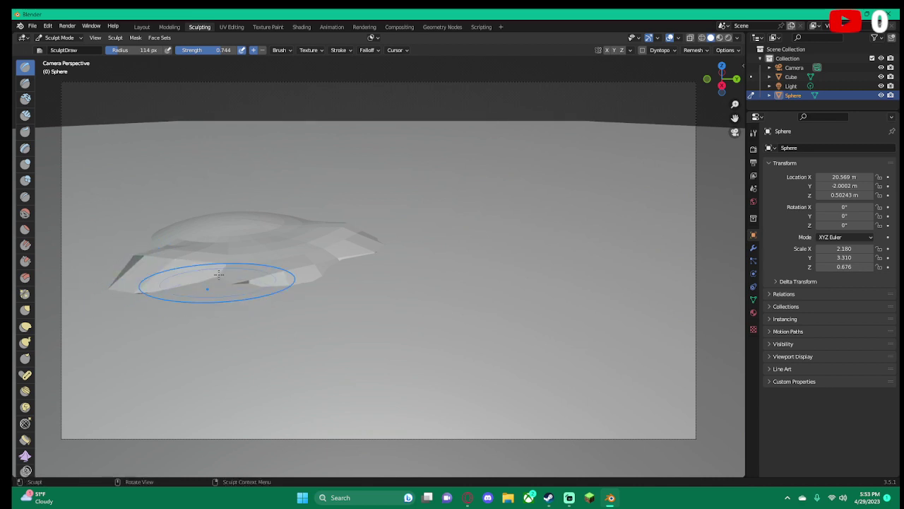
mouse_move(152, 253)
mouse_down()
mouse_move(126, 237)
mouse_move(93, 274)
mouse_up()
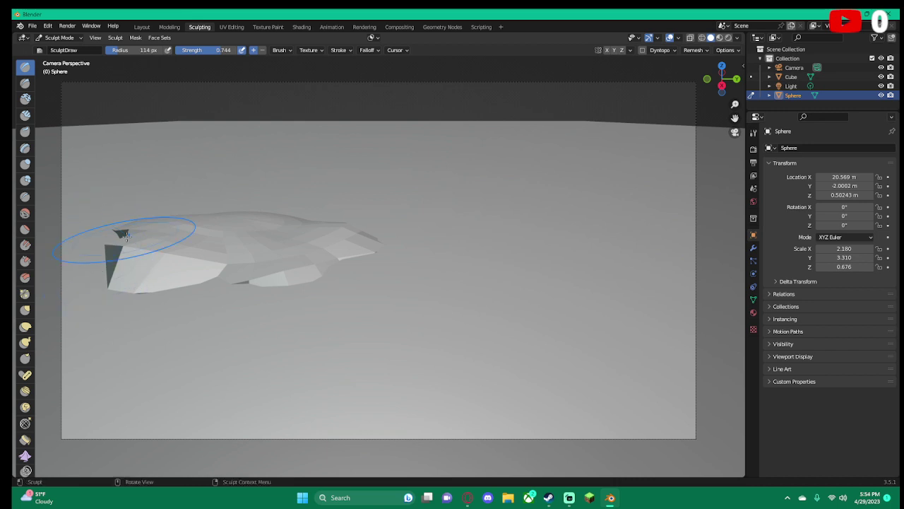
drag(126, 236, 108, 274)
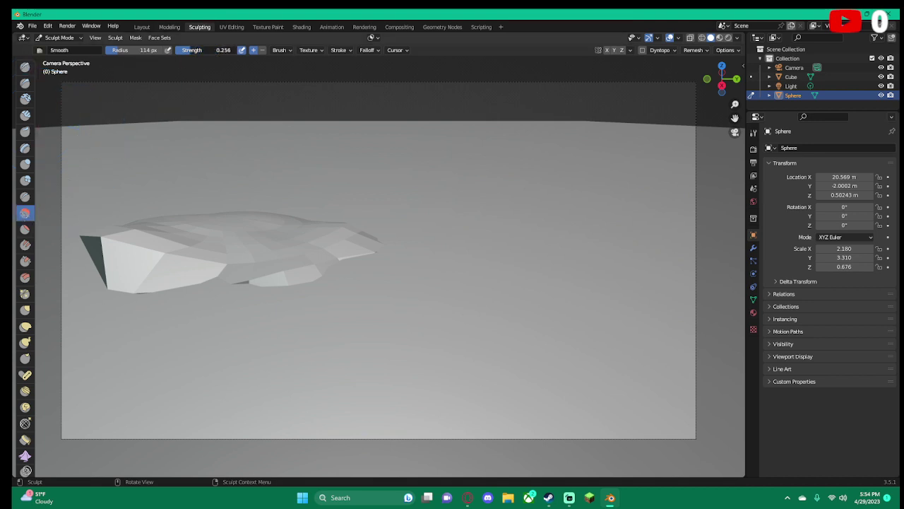
Smooth the rock's left tip and top middle, then try the Simplify and Clay brushes
drag(130, 194, 118, 239)
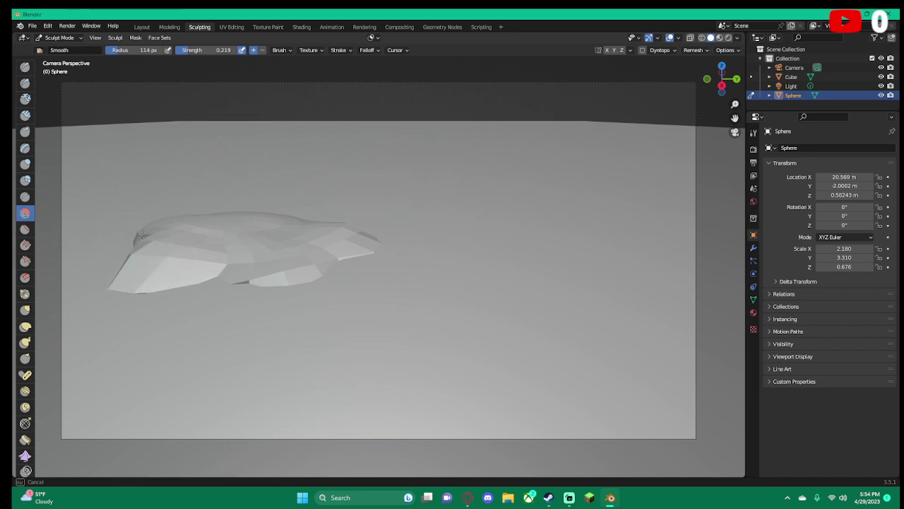
drag(142, 236, 138, 247)
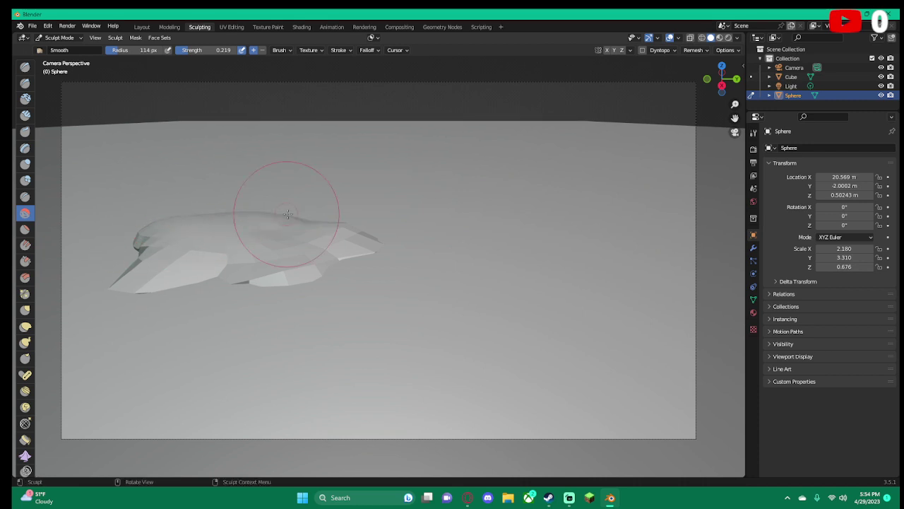
mouse_move(288, 214)
mouse_down()
mouse_move(335, 223)
mouse_move(76, 259)
mouse_up()
click(25, 470)
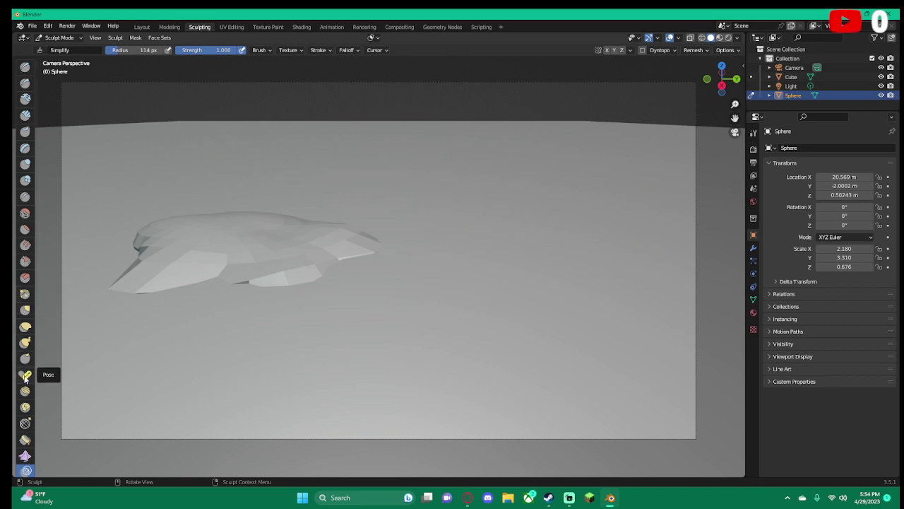
click(25, 99)
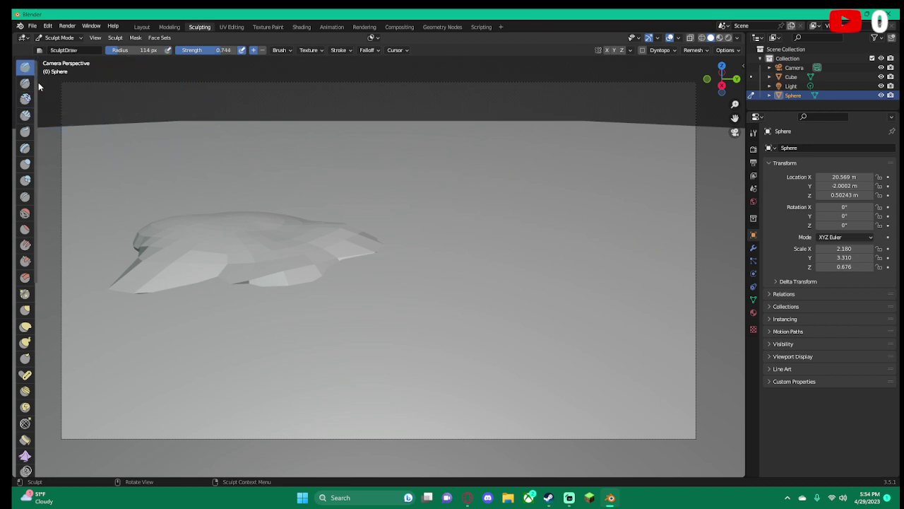
Raise a bump on the rock's upper left with the Draw brush and reshape its left tip
click(25, 83)
click(24, 67)
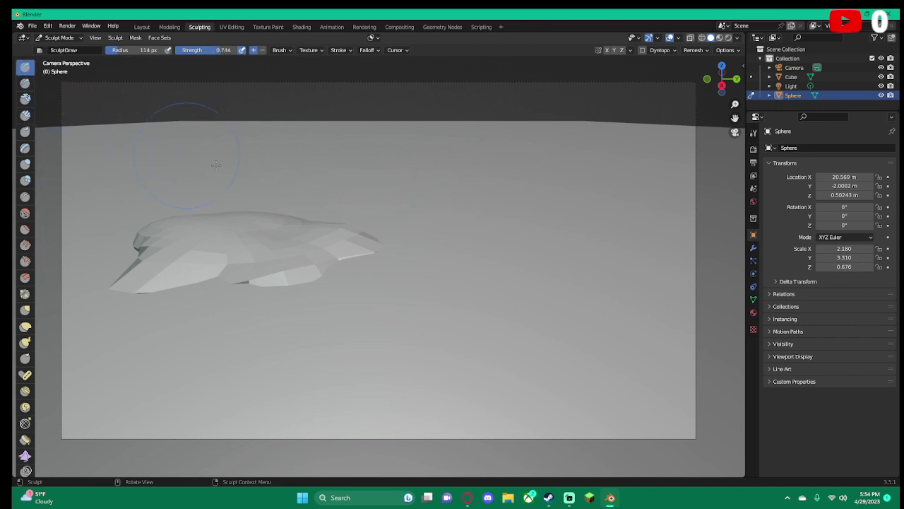
mouse_move(293, 240)
mouse_down()
mouse_move(205, 219)
mouse_move(225, 210)
mouse_move(333, 236)
mouse_up()
scroll(323, 236, up, 1)
scroll(252, 239, down, 3)
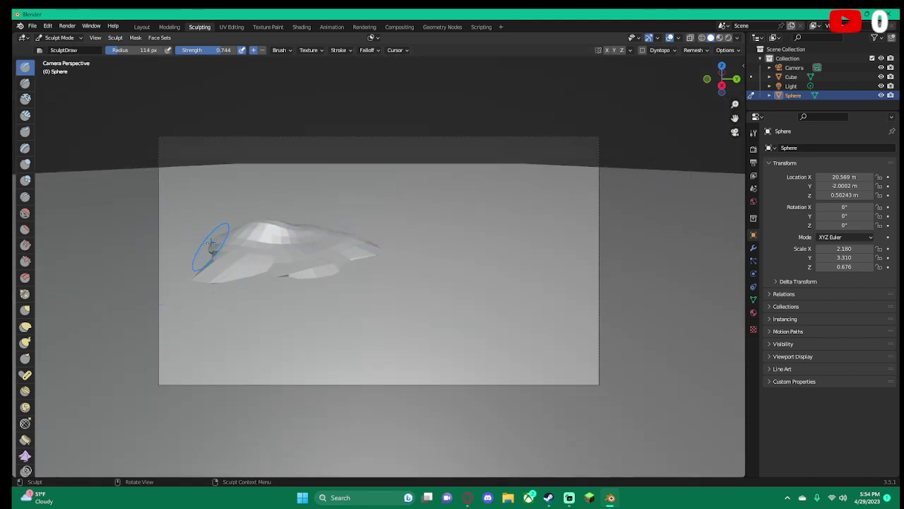
drag(211, 244, 205, 249)
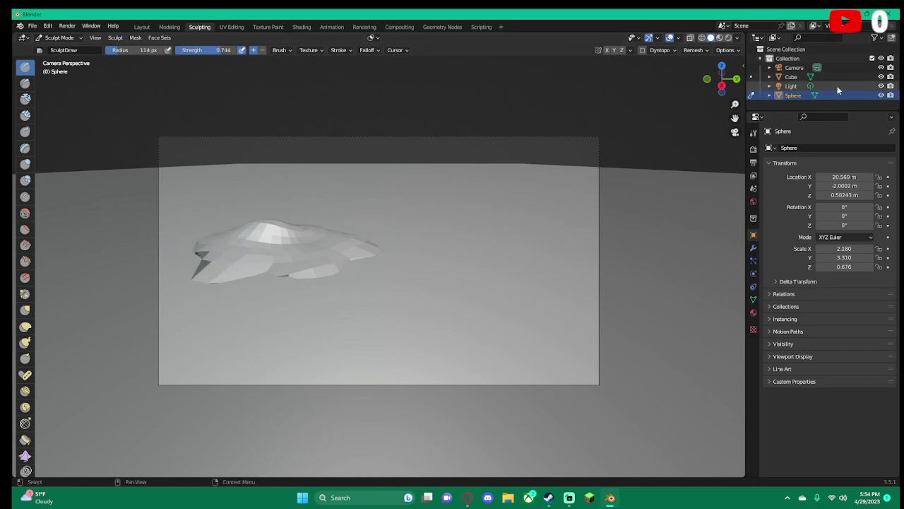
drag(721, 83, 405, 181)
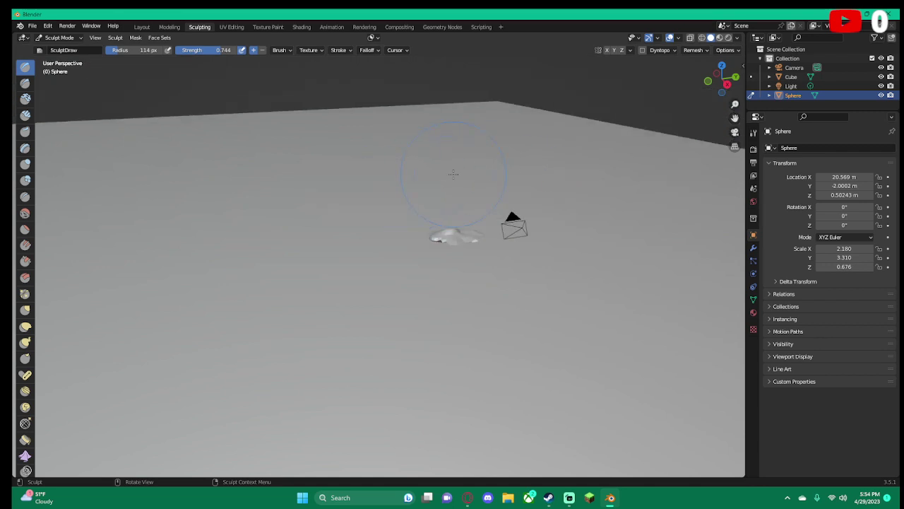
Sculpt the rock's lower and front edges flatter, then view it through the scene camera
mouse_move(453, 173)
middle_down()
mouse_move(593, 172)
mouse_move(593, 153)
mouse_move(727, 124)
mouse_move(521, 118)
mouse_move(484, 217)
middle_up()
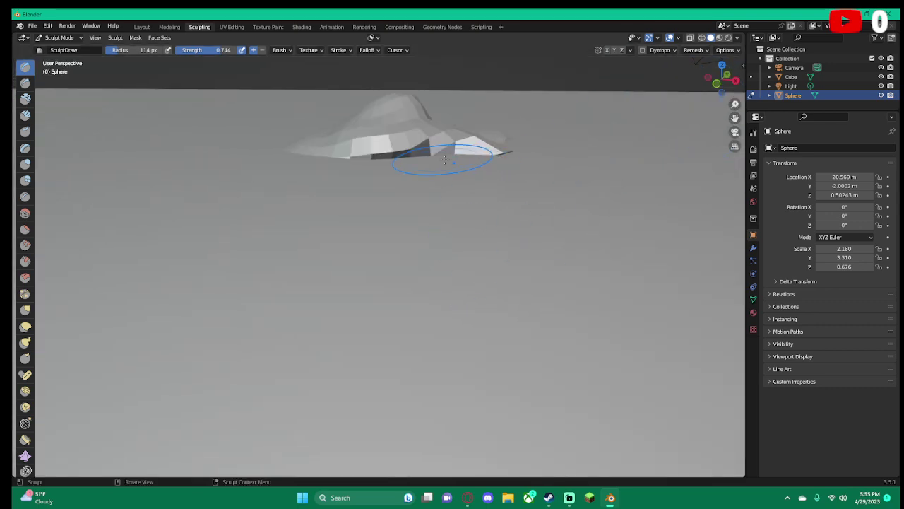
mouse_move(444, 159)
mouse_down()
mouse_move(388, 147)
mouse_move(415, 160)
mouse_move(305, 151)
mouse_move(308, 160)
mouse_up()
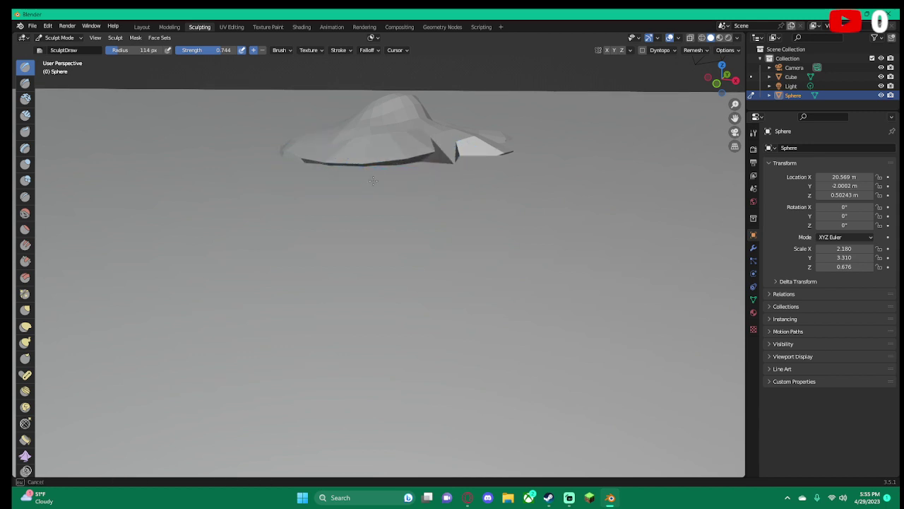
drag(383, 175, 492, 155)
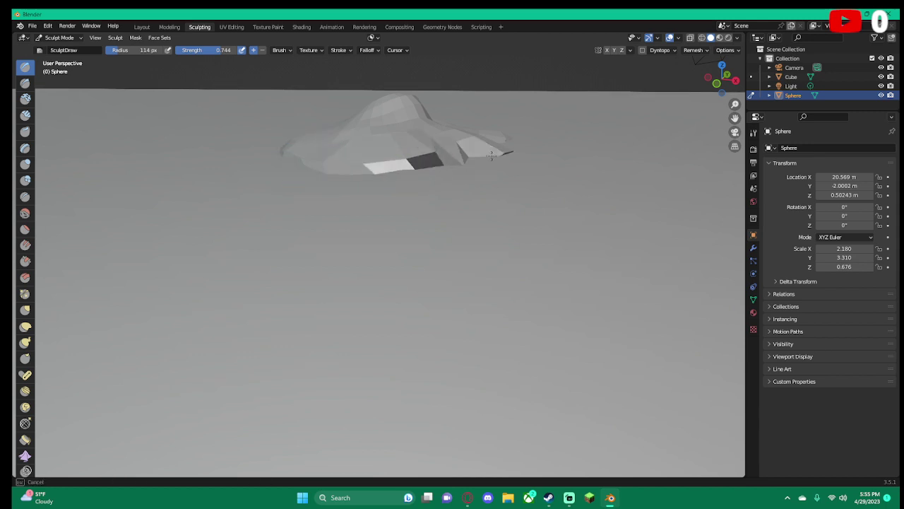
mouse_move(365, 185)
mouse_down()
mouse_move(455, 162)
mouse_move(424, 166)
mouse_up()
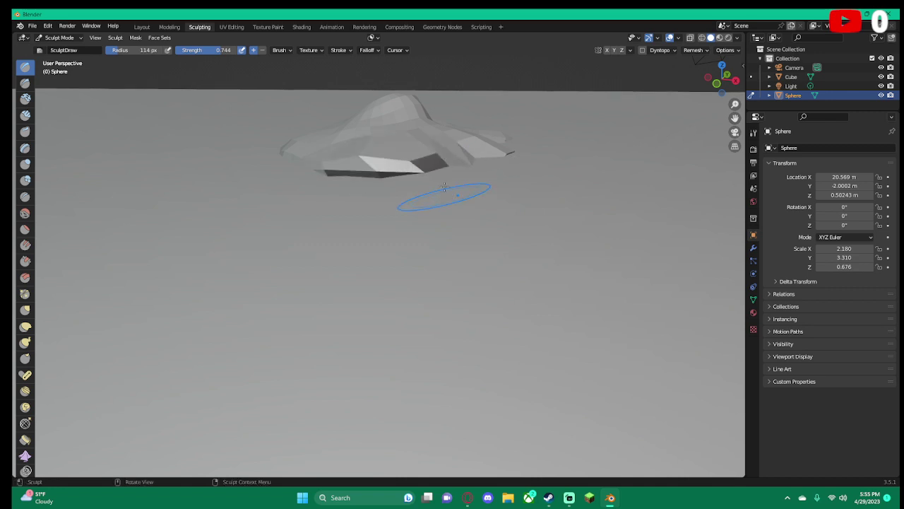
mouse_move(440, 195)
mouse_down()
mouse_move(347, 171)
mouse_move(321, 152)
mouse_move(485, 152)
mouse_move(394, 188)
mouse_move(310, 172)
mouse_move(434, 177)
mouse_move(495, 151)
mouse_move(441, 167)
mouse_up()
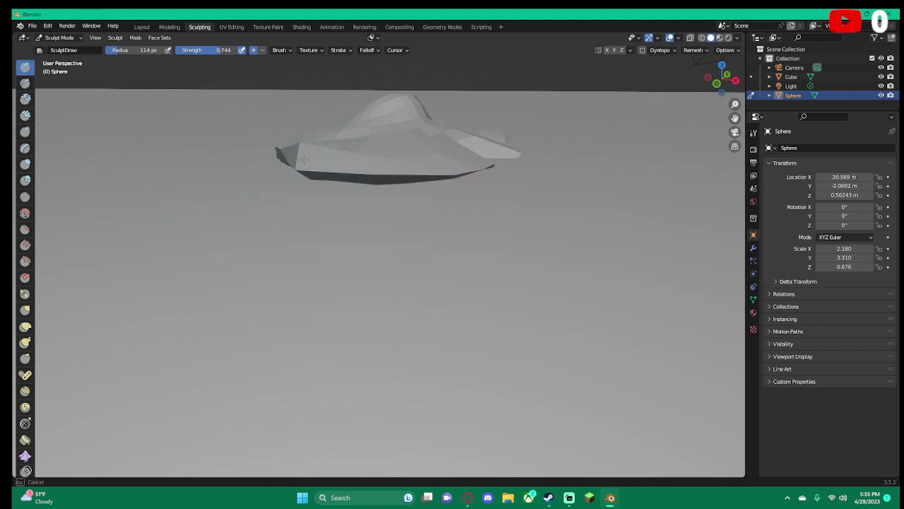
mouse_move(418, 170)
mouse_down()
mouse_move(283, 143)
mouse_move(447, 175)
mouse_up()
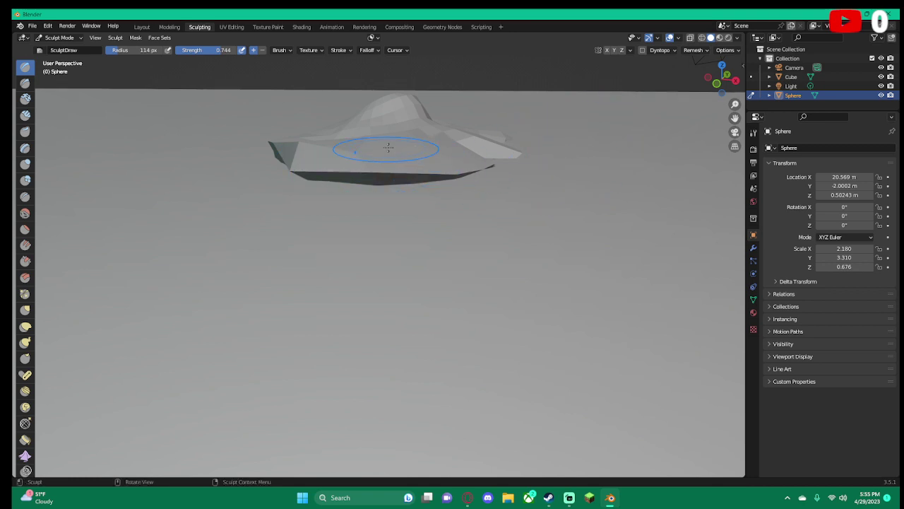
click(734, 133)
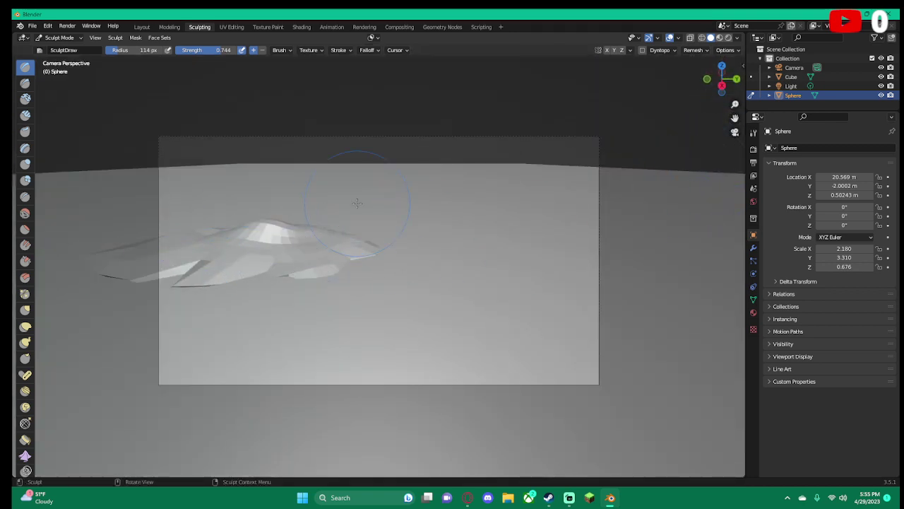
Undo a stray bulge stroke on the rock's top and reshape its upper left area
mouse_move(304, 281)
mouse_down()
mouse_move(353, 248)
mouse_move(277, 216)
mouse_move(347, 233)
mouse_up()
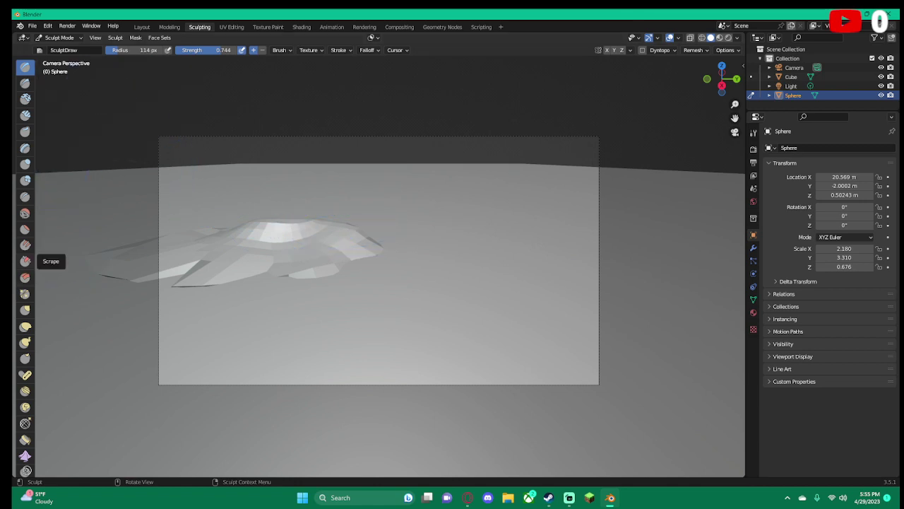
key(ctrl+z)
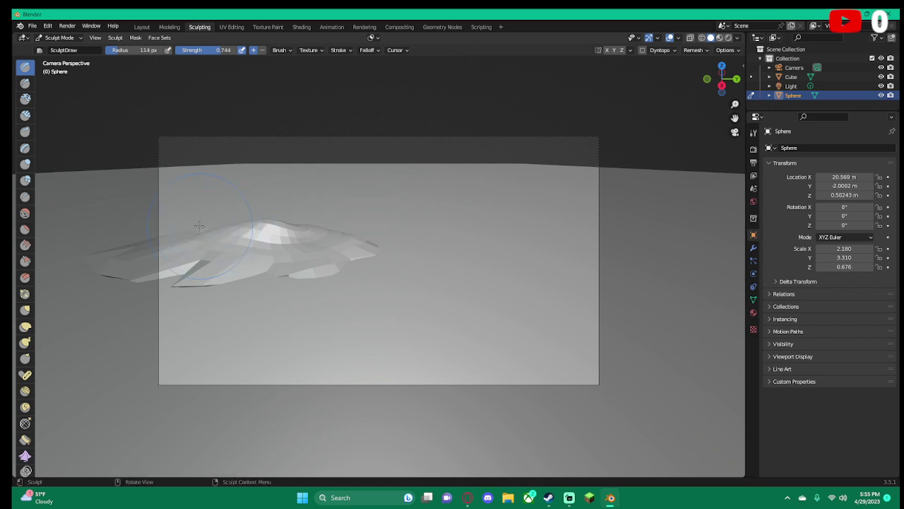
drag(182, 238, 114, 296)
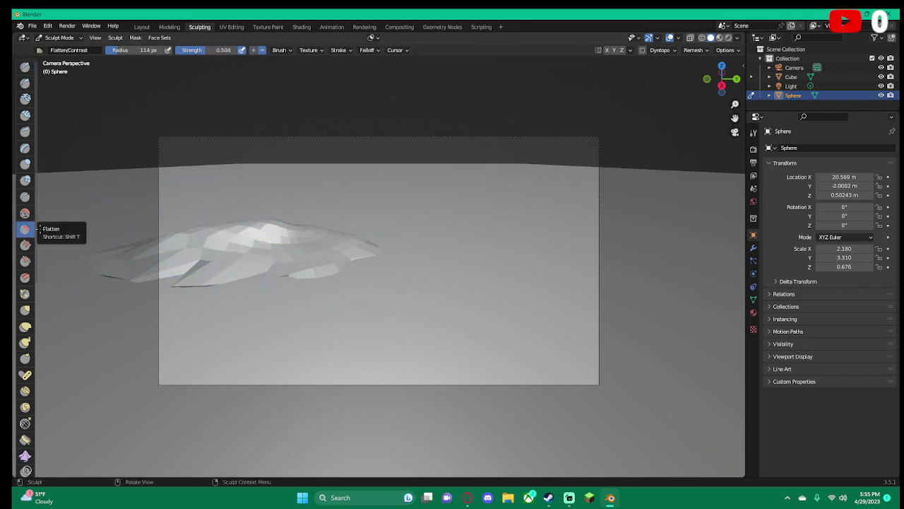
Lower the rock's peak with four Flatten/Contrast dabs, then check it from the camera view
click(24, 229)
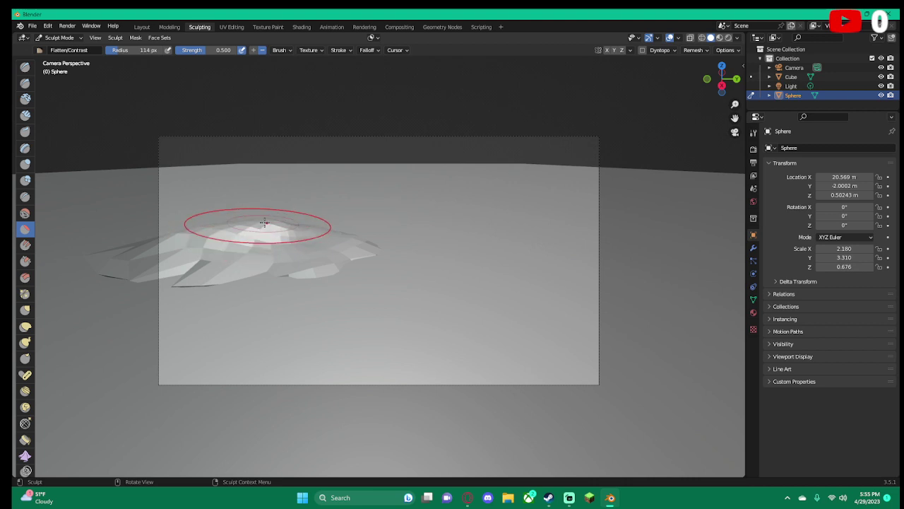
click(263, 224)
click(263, 223)
click(263, 223)
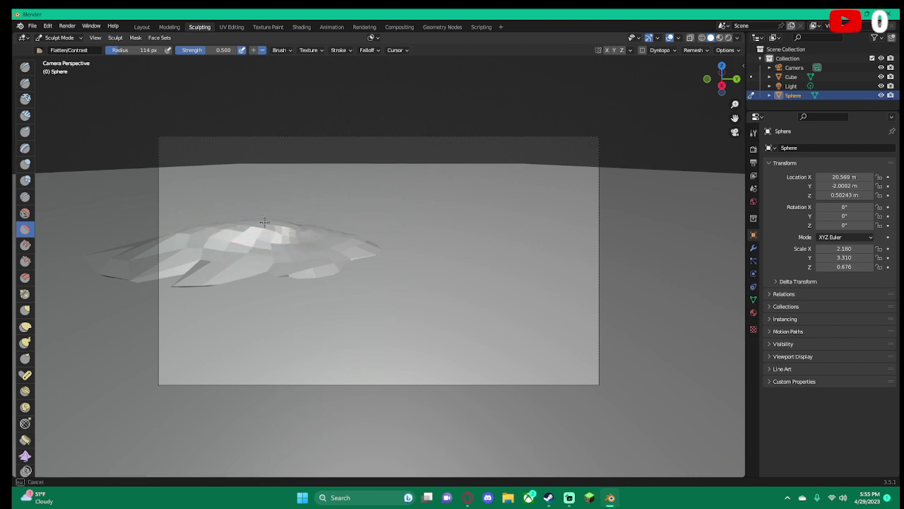
click(261, 226)
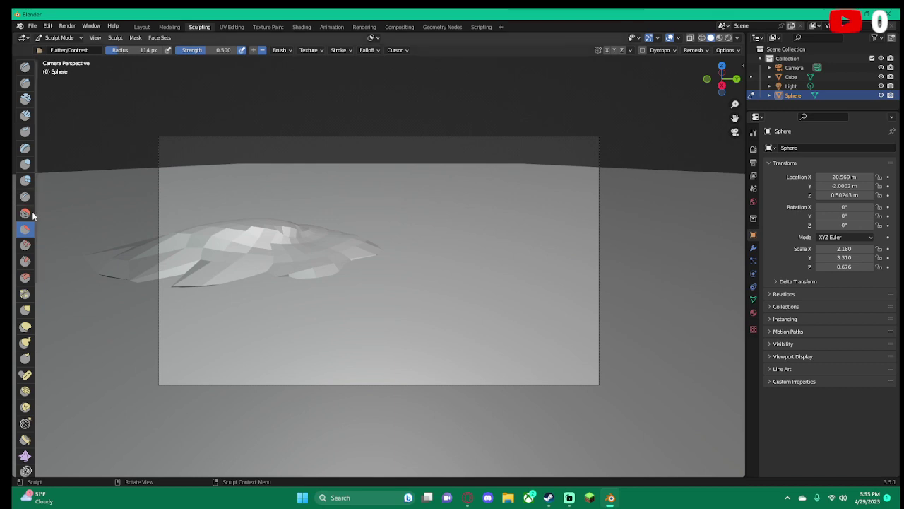
mouse_move(283, 330)
middle_down()
mouse_move(292, 303)
mouse_move(331, 296)
mouse_move(299, 288)
mouse_move(302, 299)
mouse_move(259, 313)
mouse_move(261, 335)
mouse_move(280, 335)
mouse_move(305, 296)
mouse_move(303, 278)
mouse_move(283, 288)
middle_up()
scroll(299, 288, down, 4)
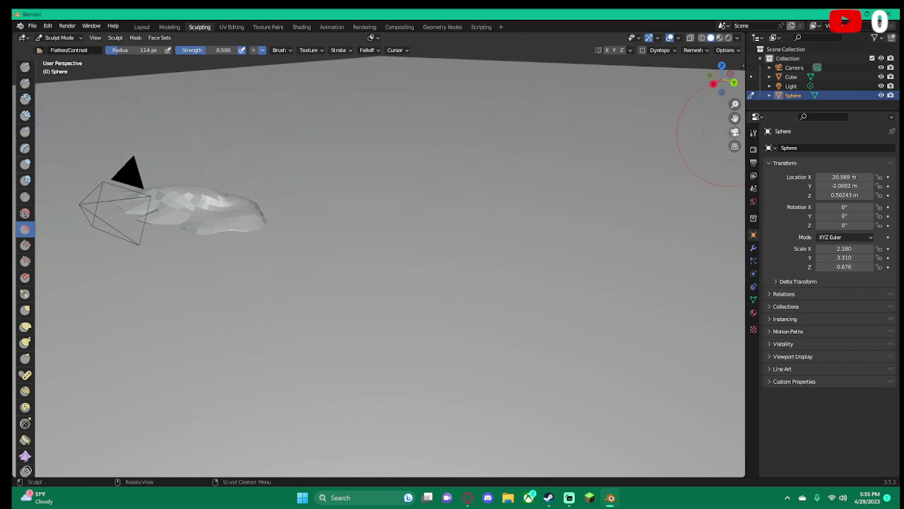
click(735, 132)
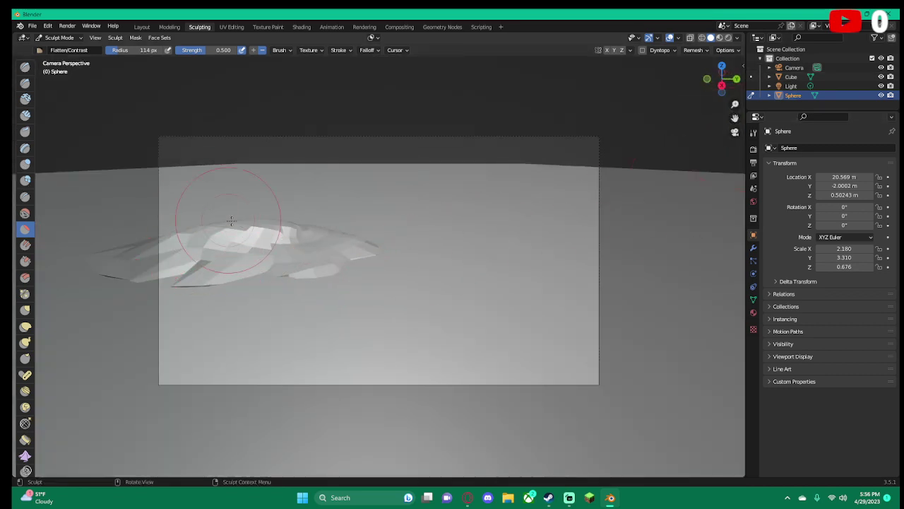
Smooth the rock's top and soften the sharp flap along its edge
click(25, 212)
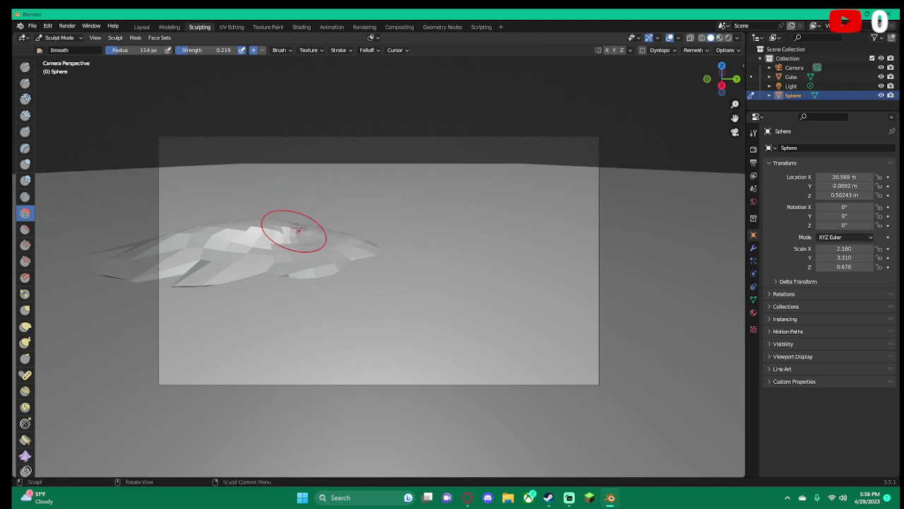
drag(293, 230, 198, 280)
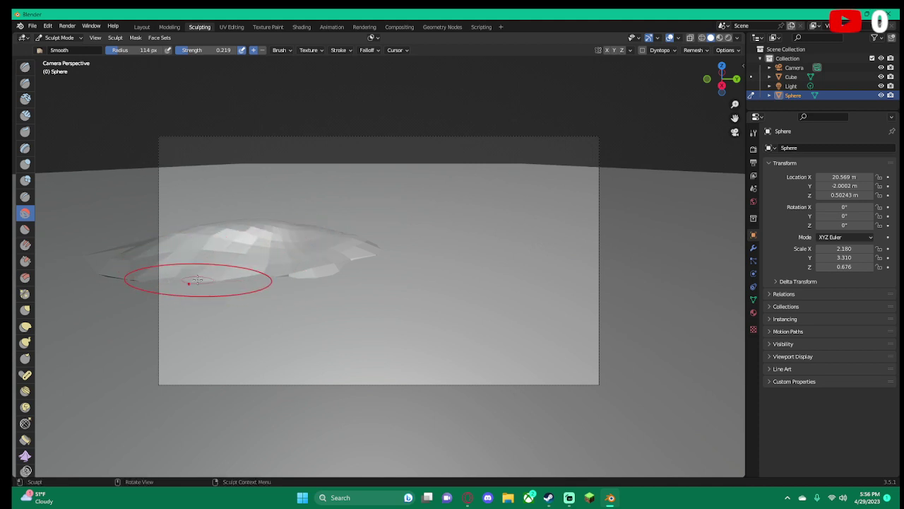
mouse_move(302, 283)
mouse_down()
mouse_move(364, 262)
mouse_move(384, 228)
mouse_up()
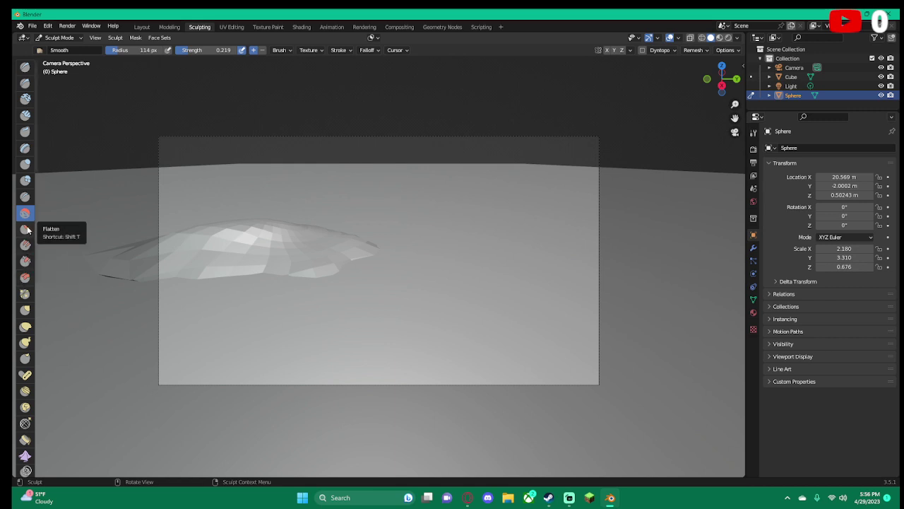
Crease across the rock's middle, then set the Clay Thumb brush to 43 px radius
click(25, 196)
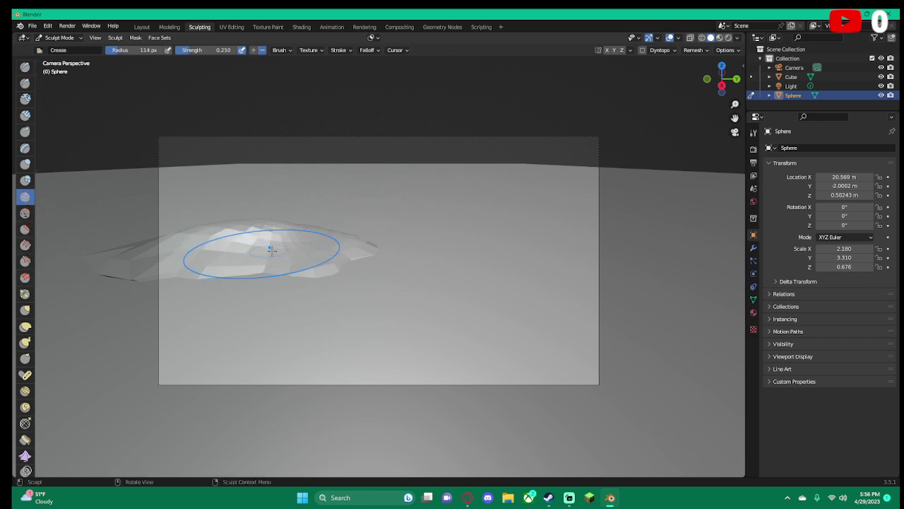
mouse_move(271, 250)
mouse_down()
mouse_move(326, 237)
mouse_move(299, 247)
mouse_move(317, 234)
mouse_move(310, 229)
mouse_move(185, 254)
mouse_move(171, 241)
mouse_move(212, 244)
mouse_move(229, 259)
mouse_up()
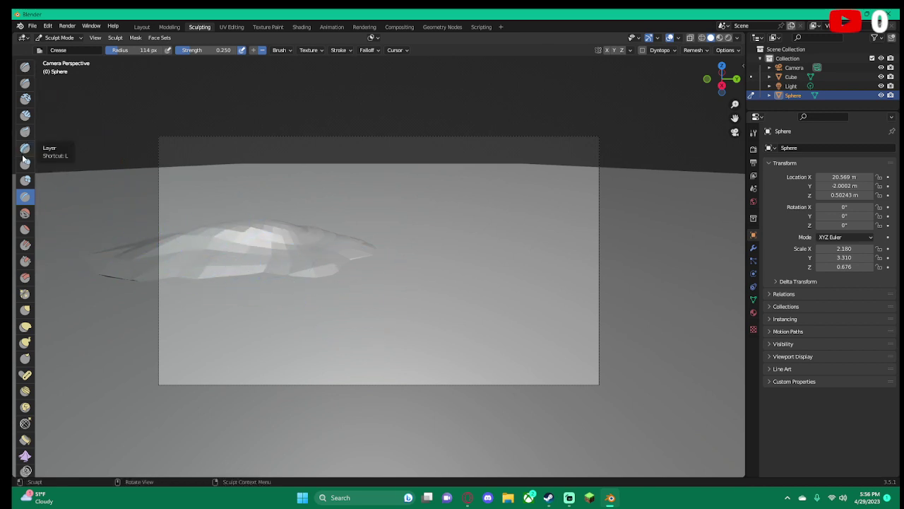
click(25, 132)
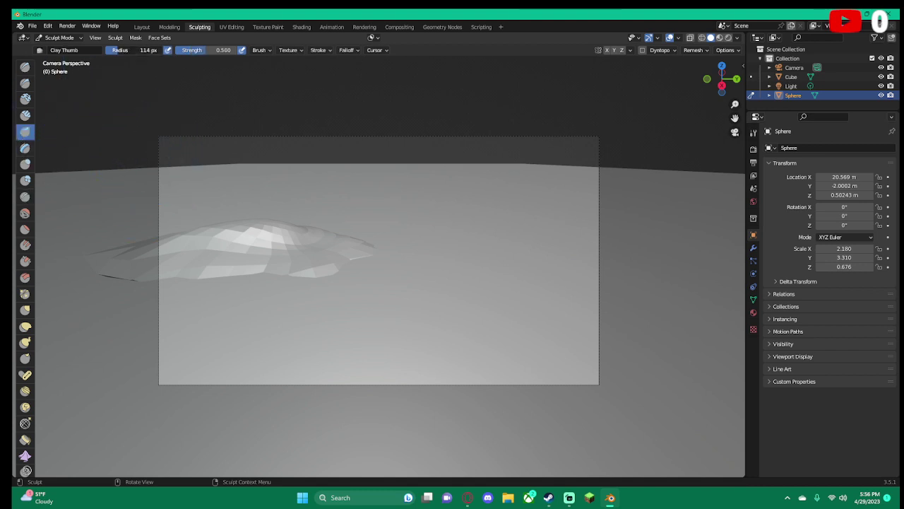
drag(123, 50, 114, 51)
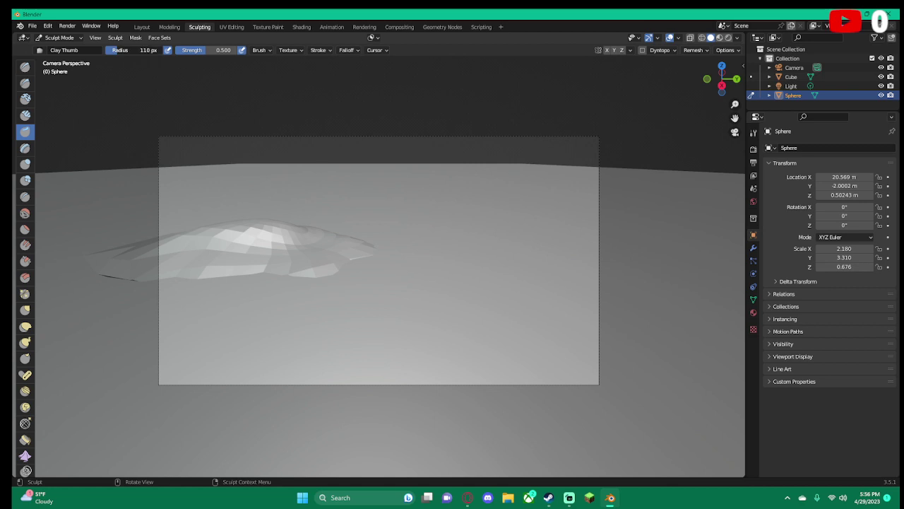
From Top view, press Clay Thumb dabs into the dimple on the rock's top
click(721, 66)
scroll(586, 347, up, 2)
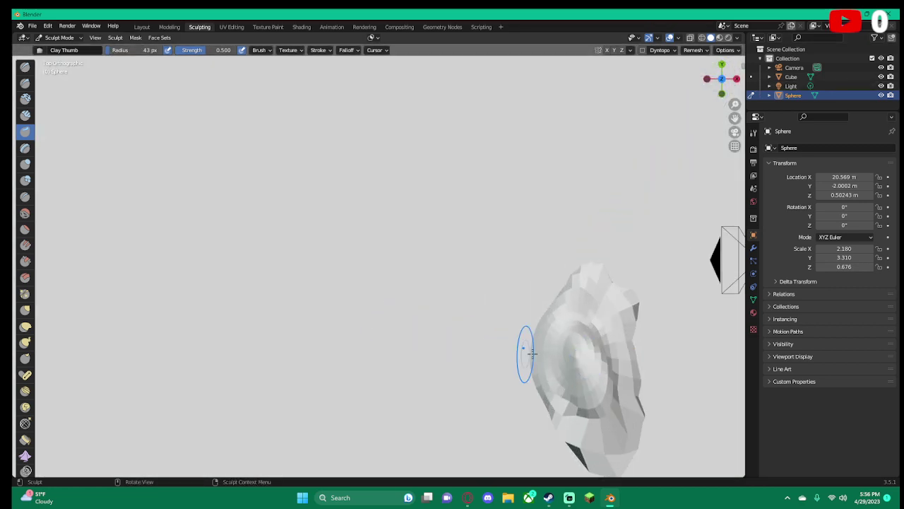
drag(526, 353, 578, 351)
click(578, 351)
click(578, 351)
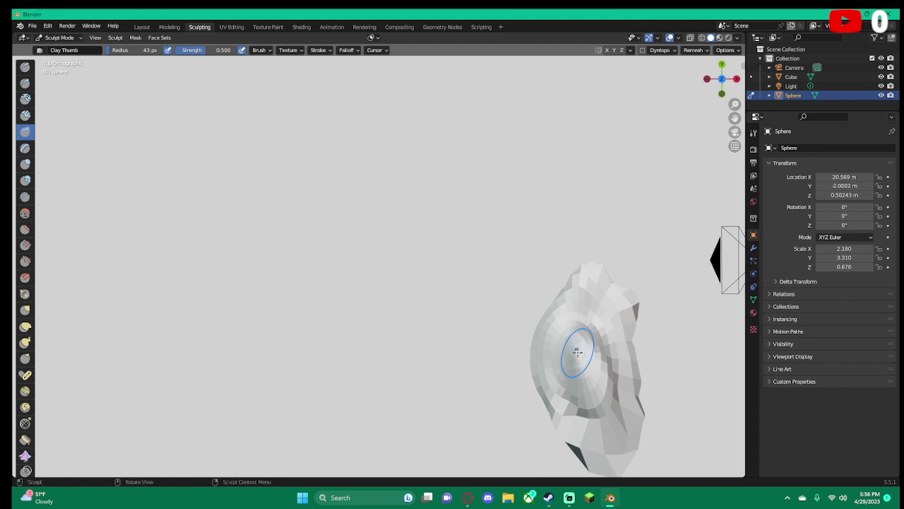
click(578, 352)
click(577, 351)
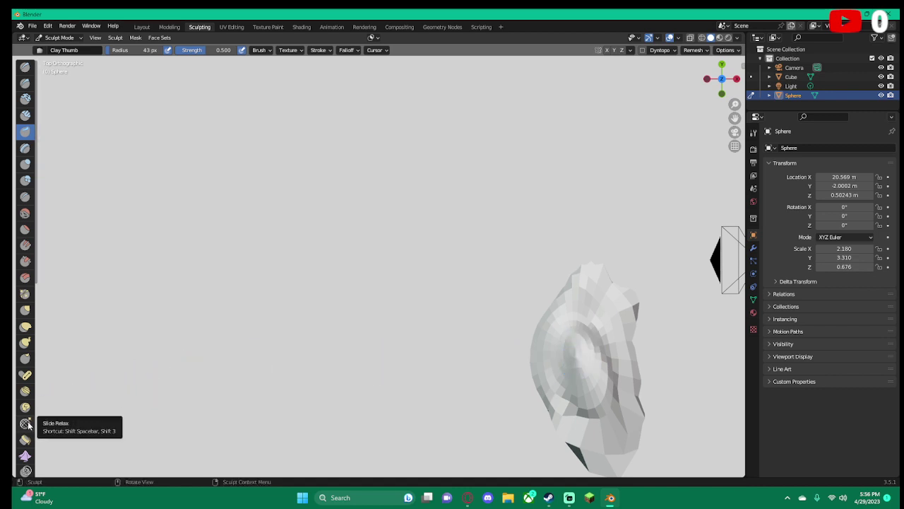
Relax the dimple with Slide Relax, undo the stretched tube, and return to camera view
click(26, 423)
drag(571, 364, 601, 341)
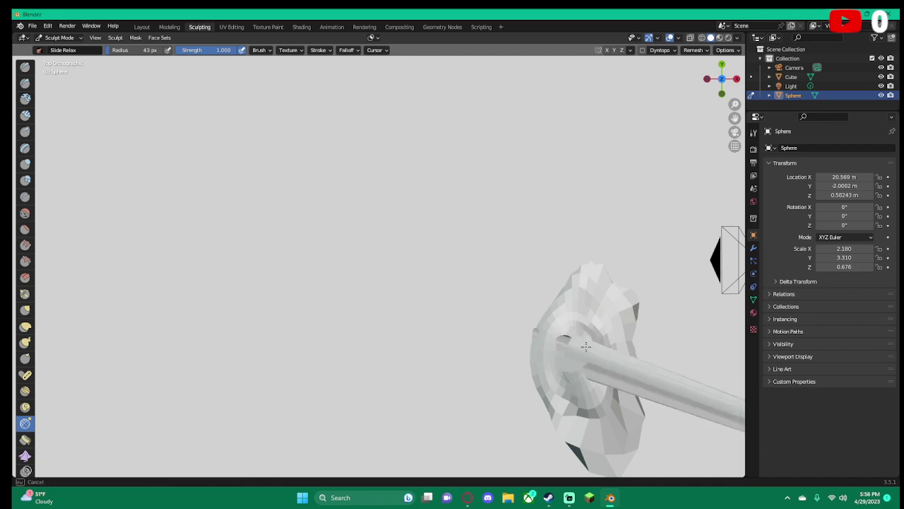
drag(585, 349, 475, 299)
middle_drag(433, 281, 287, 208)
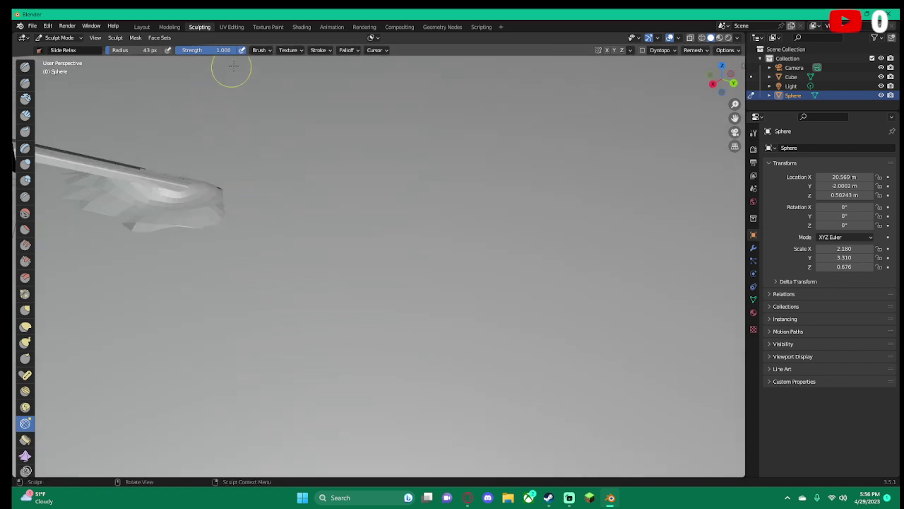
key(ctrl+z)
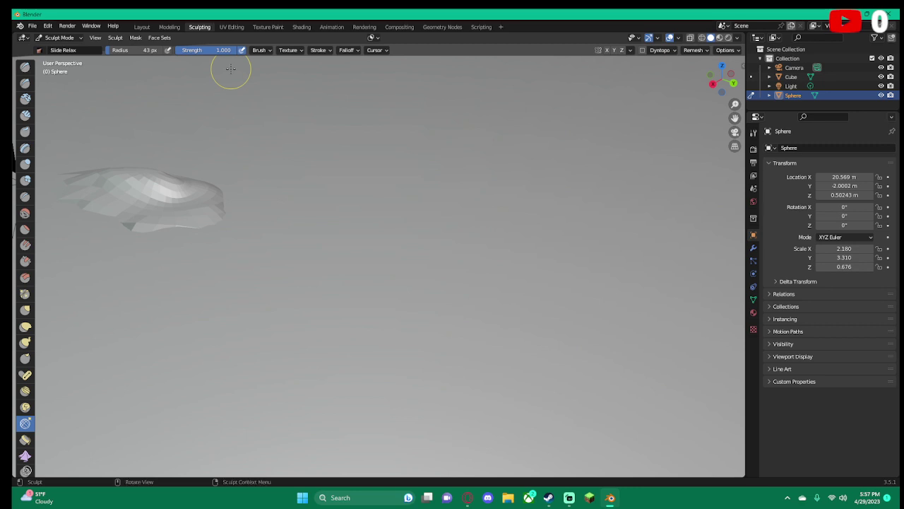
middle_drag(483, 120, 473, 162)
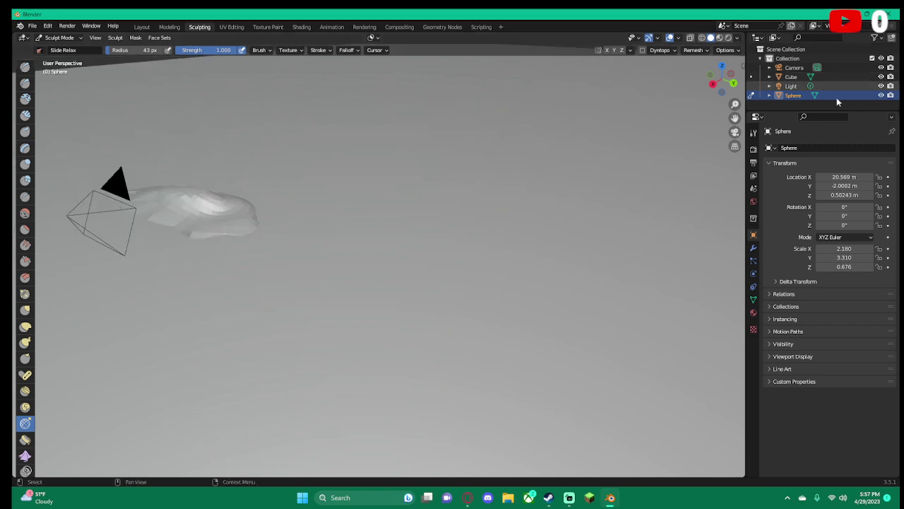
click(734, 132)
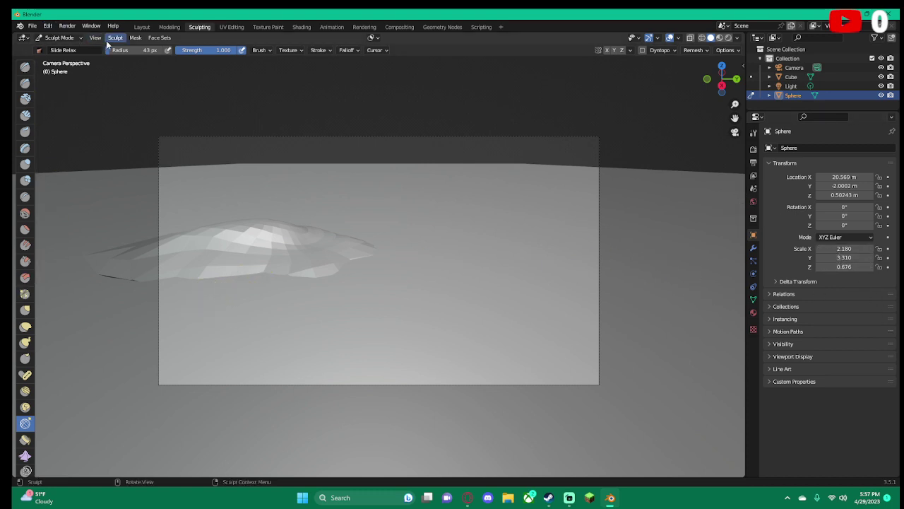
In the Layout workspace, zoom the camera view and scale the rock mesh slightly wider
click(145, 28)
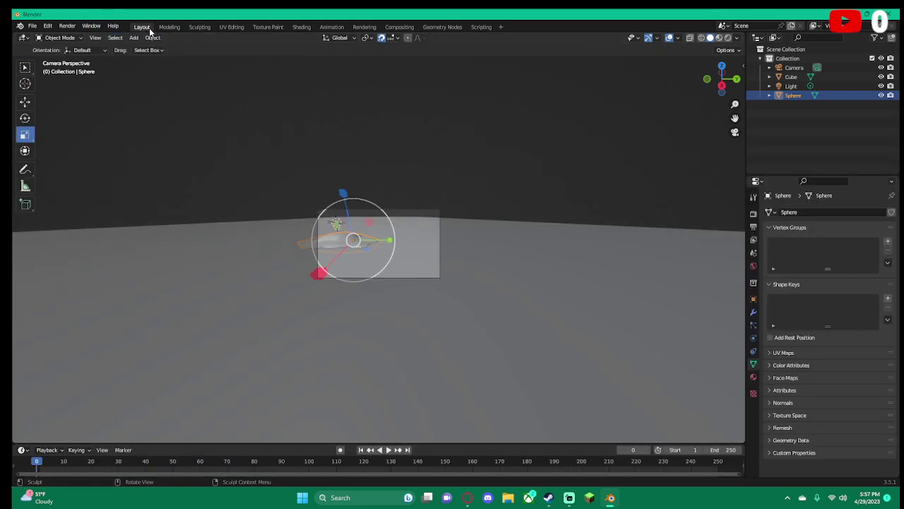
click(734, 132)
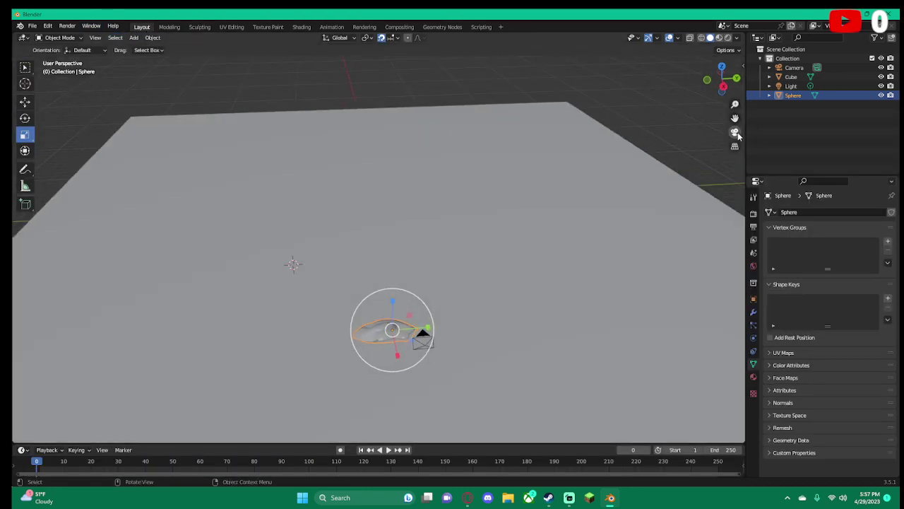
click(735, 132)
scroll(408, 219, up, 3)
scroll(405, 219, up, 3)
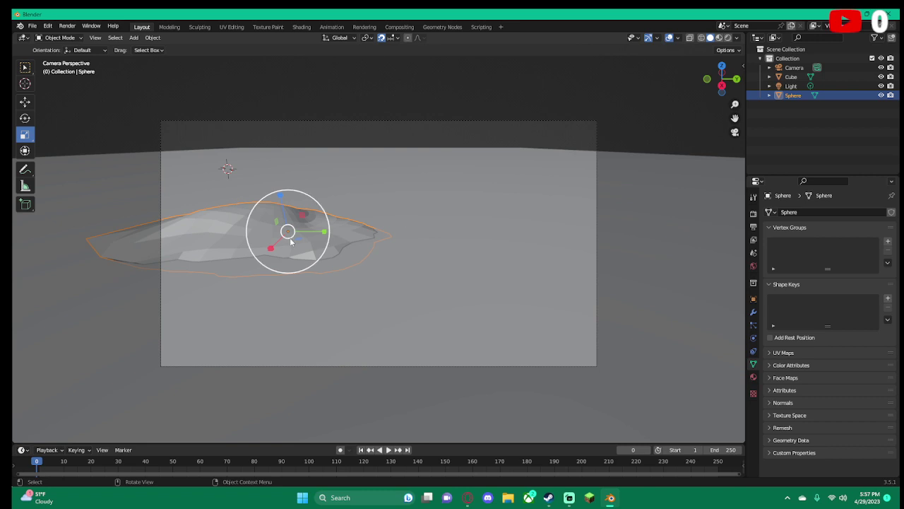
mouse_move(268, 247)
mouse_down()
mouse_move(266, 256)
mouse_move(275, 247)
mouse_up()
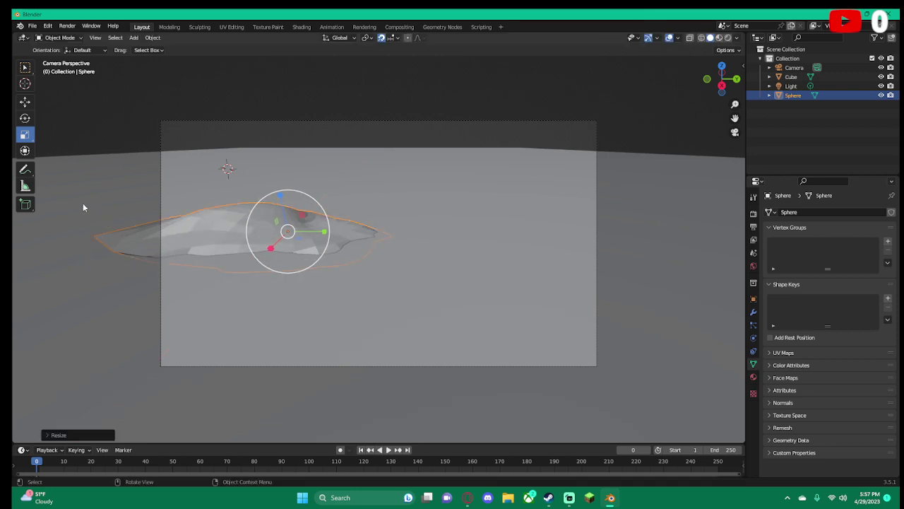
scroll(198, 218, up, 1)
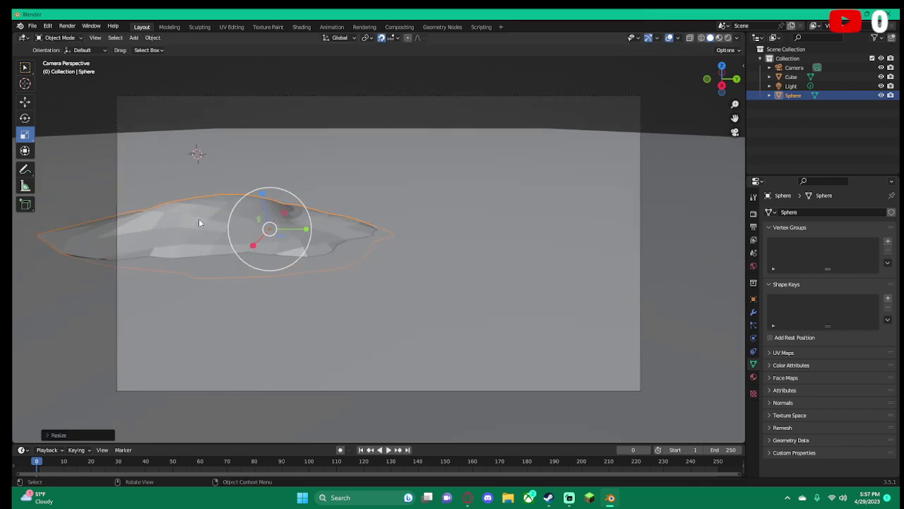
scroll(199, 219, up, 1)
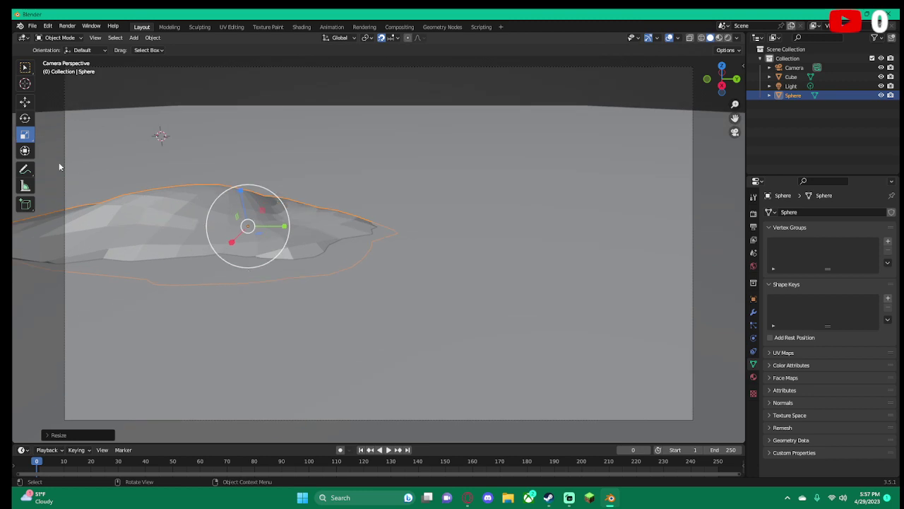
Try Shade Smooth, Auto Smooth and Flat on the Sphere, keep Shade Smooth, then duplicate it
right_click(169, 221)
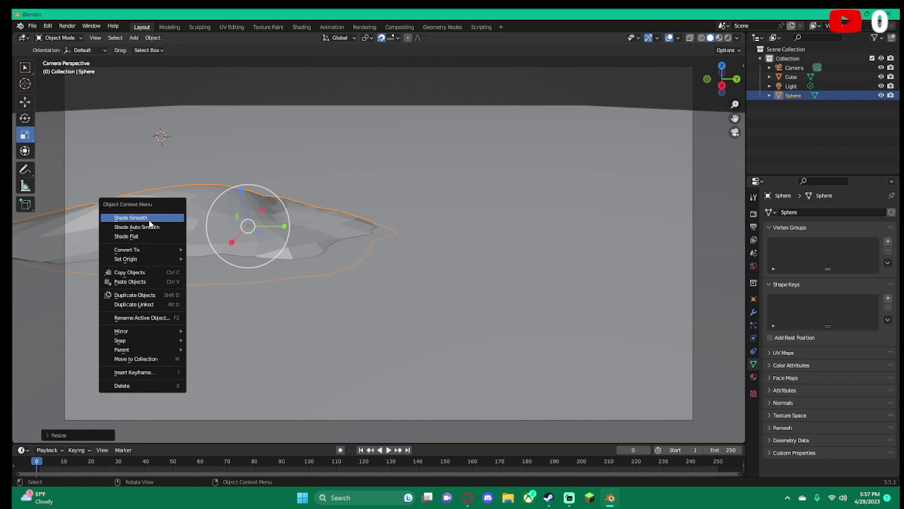
click(148, 220)
right_click(149, 224)
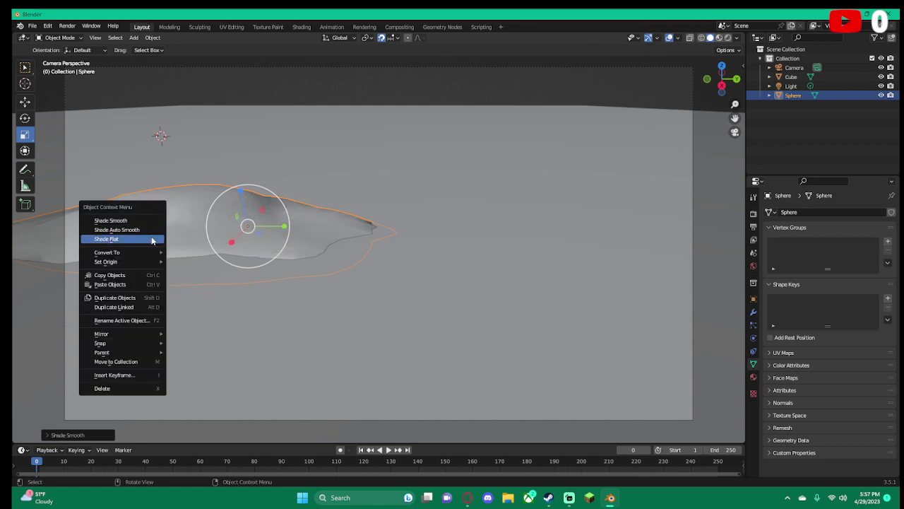
click(155, 230)
right_click(156, 230)
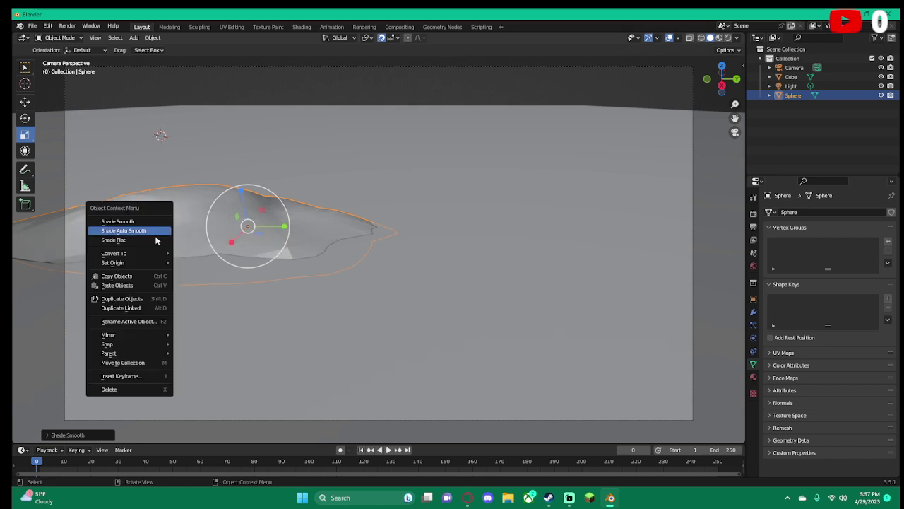
click(152, 246)
right_click(152, 246)
click(135, 228)
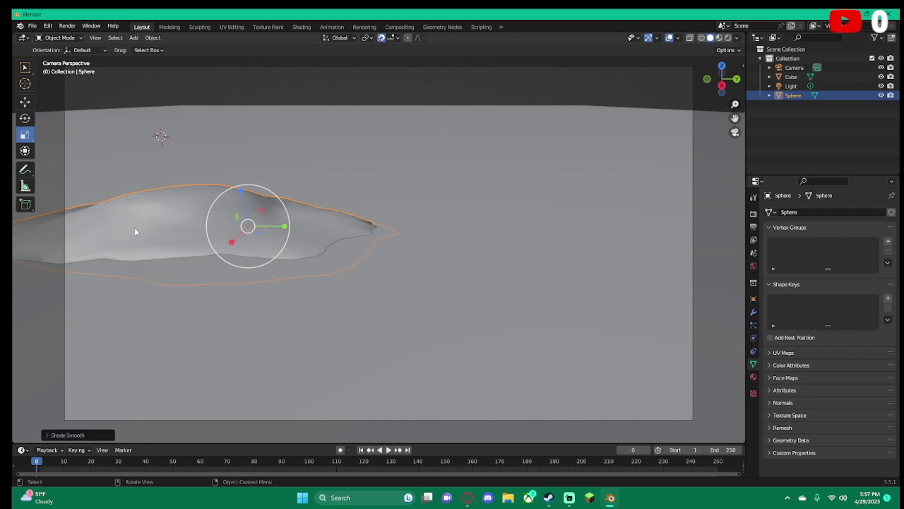
right_click(157, 241)
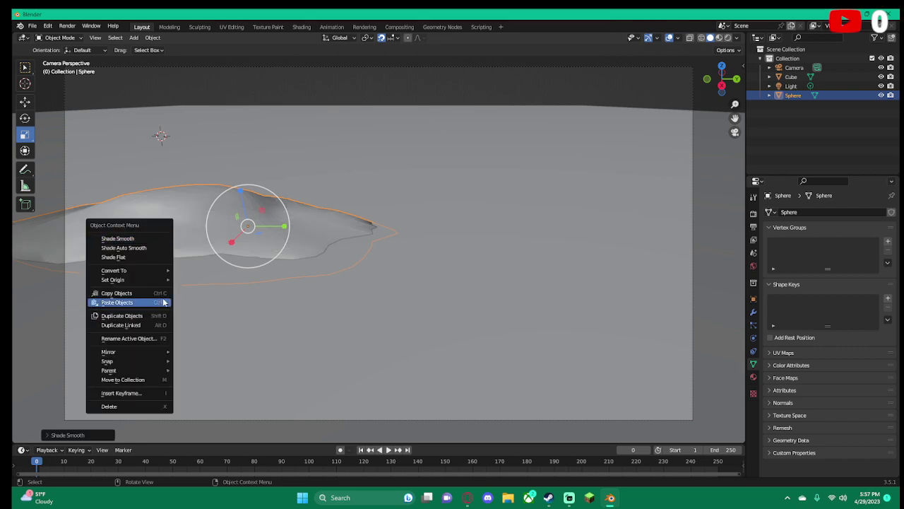
click(119, 318)
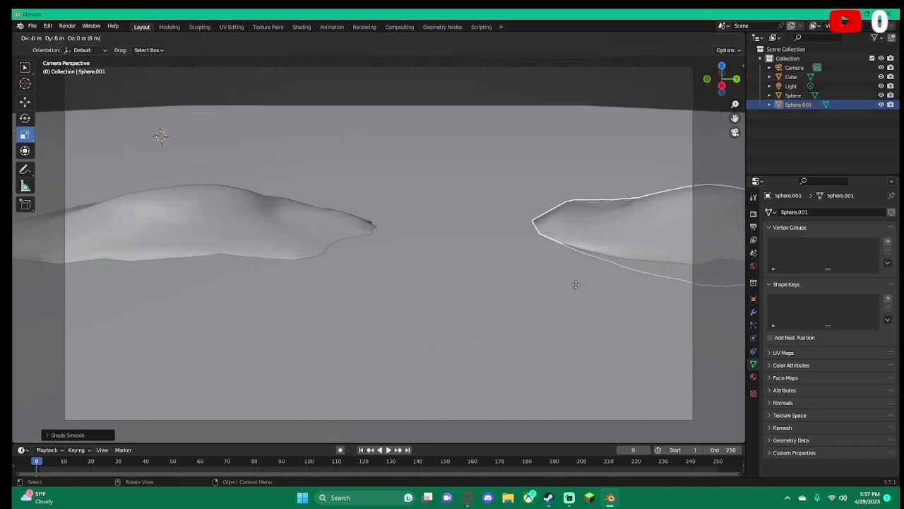
Drop the duplicate rock right of the original and turn it around its vertical axis
click(527, 247)
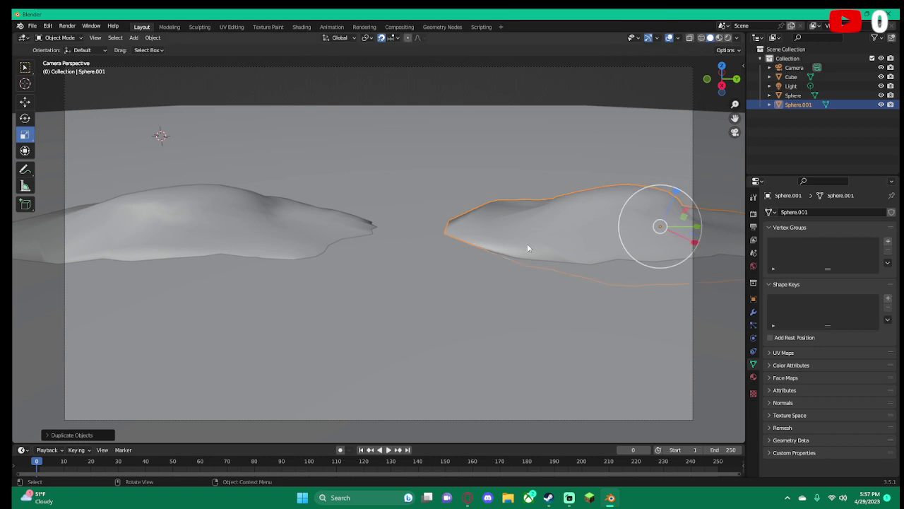
click(26, 119)
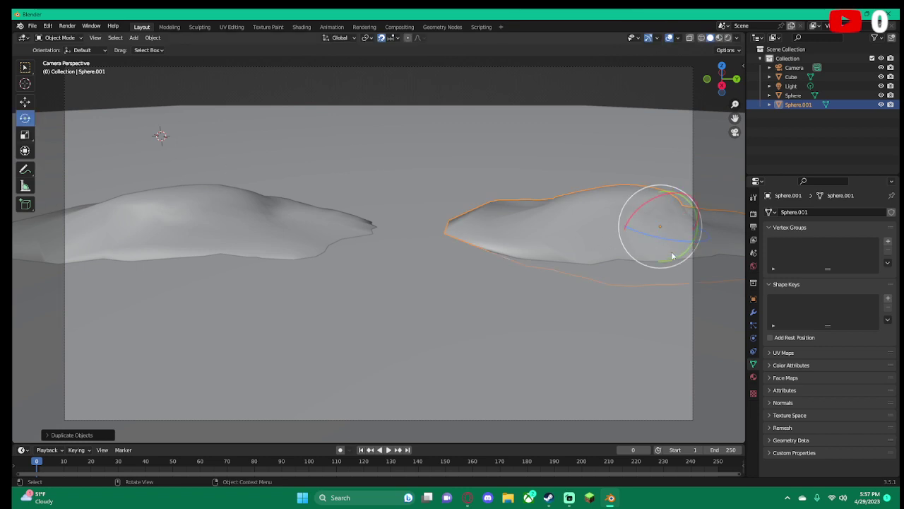
mouse_move(683, 246)
mouse_down()
mouse_move(704, 251)
mouse_move(107, 253)
mouse_move(358, 250)
mouse_up()
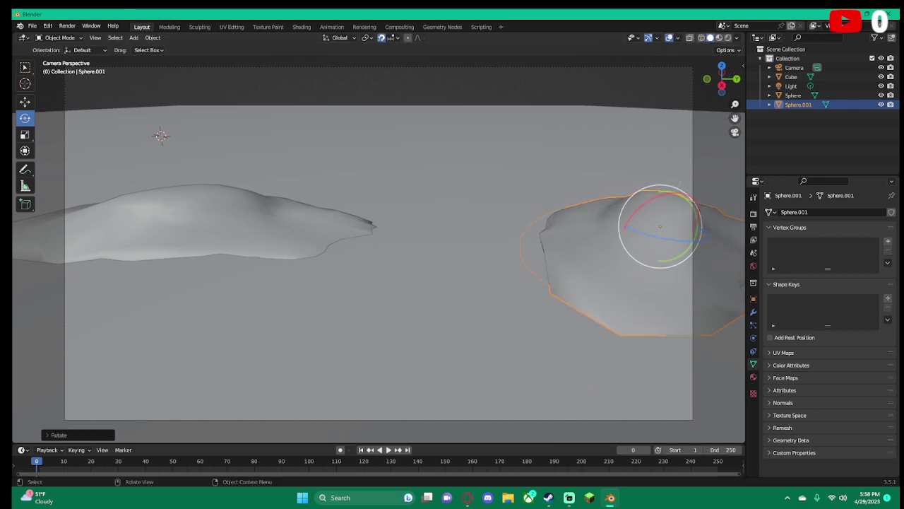
Move Sphere.001 to X 21.569 m, right of the original, and enter the Sculpting workspace
click(25, 103)
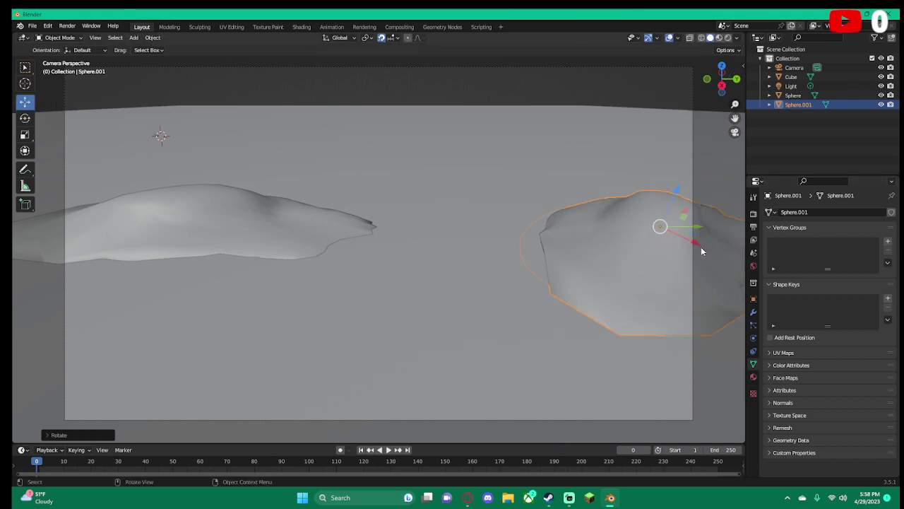
drag(694, 245, 17, 309)
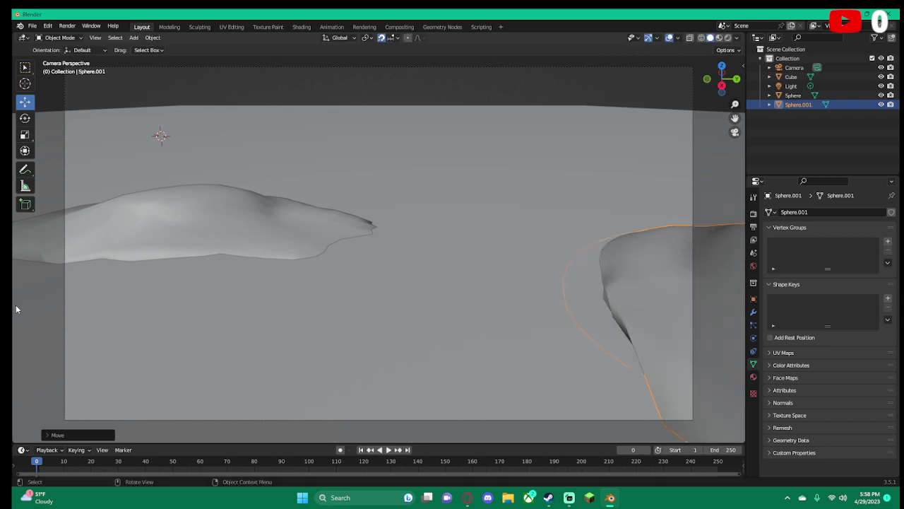
scroll(285, 318, down, 4)
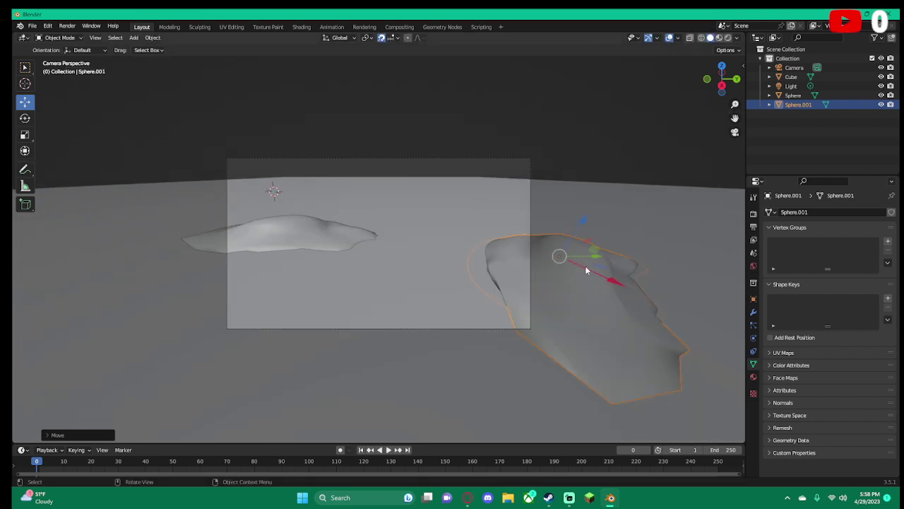
drag(596, 255, 580, 257)
mouse_move(559, 263)
mouse_down()
mouse_move(549, 284)
mouse_move(568, 311)
mouse_move(551, 307)
mouse_up()
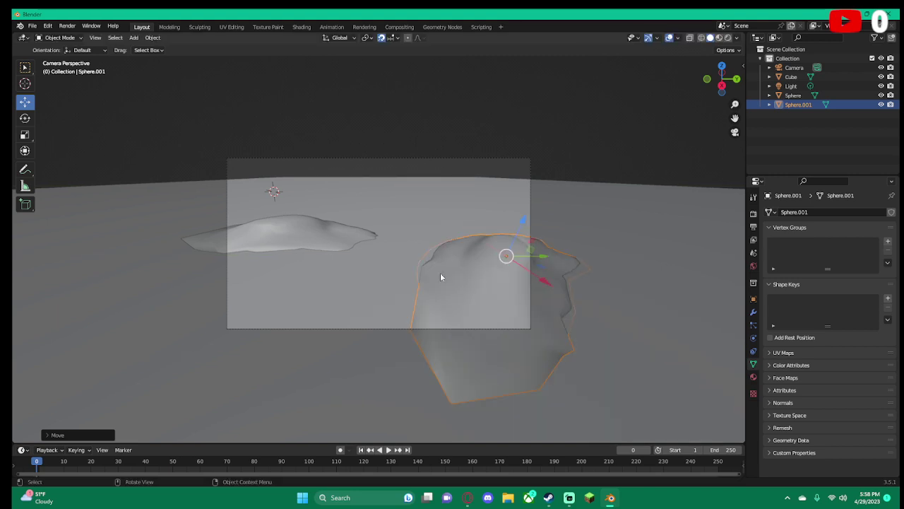
scroll(434, 271, up, 3)
scroll(433, 271, up, 1)
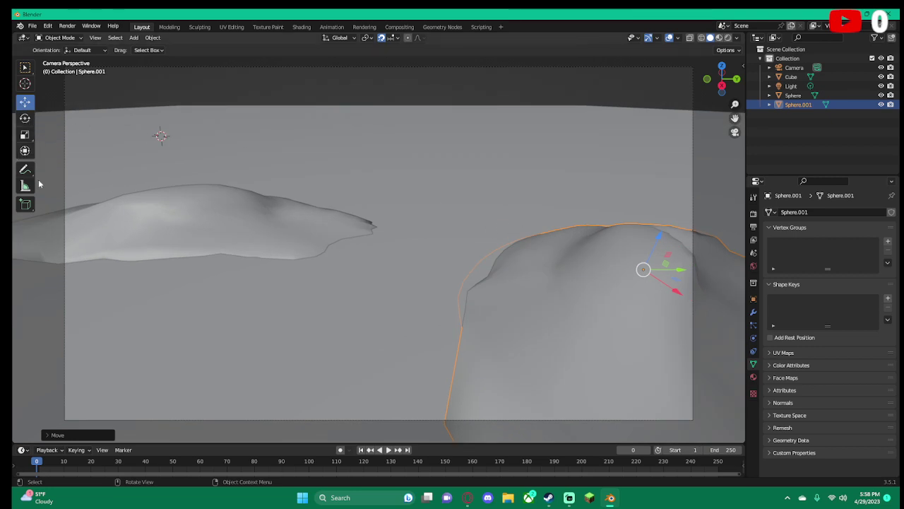
click(201, 27)
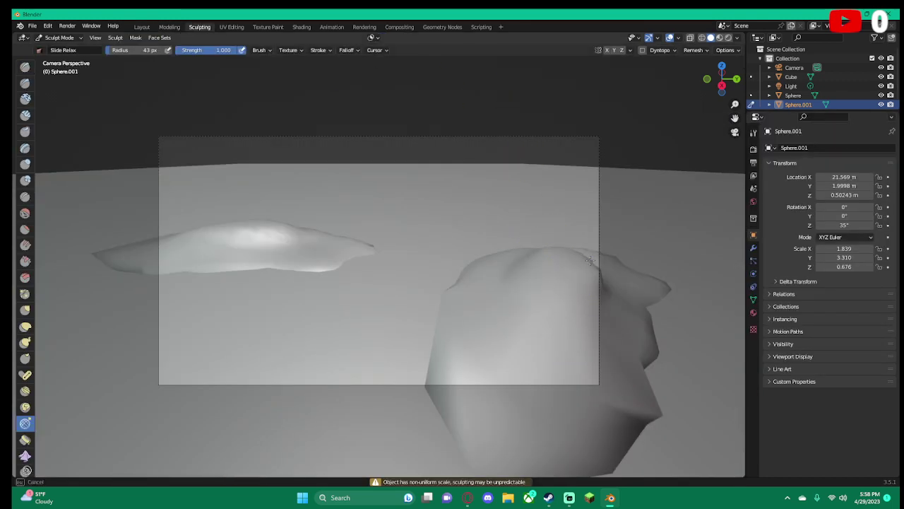
Raise bulges on Sphere.001 with the Draw brush at a 193 px radius
click(25, 67)
middle_drag(565, 324, 531, 270)
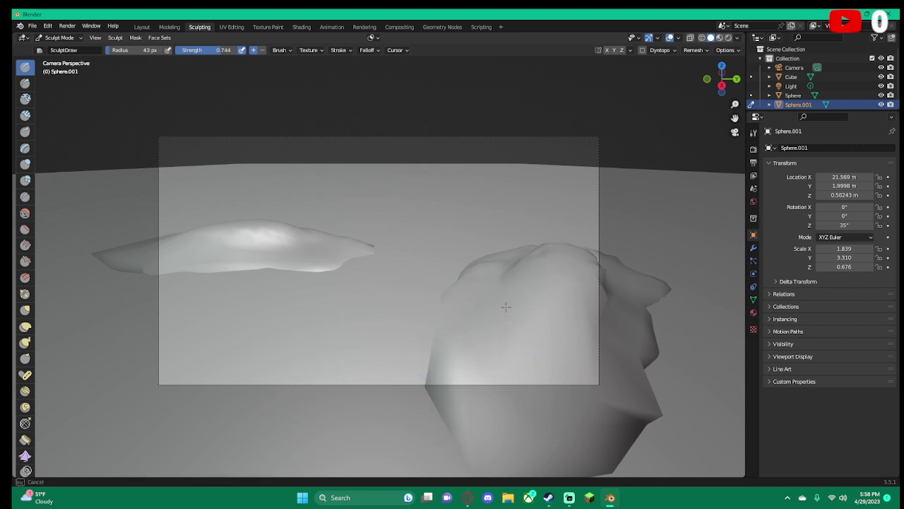
mouse_move(525, 299)
middle_down()
mouse_move(490, 296)
mouse_move(576, 277)
mouse_move(666, 162)
mouse_move(631, 239)
mouse_move(550, 254)
middle_up()
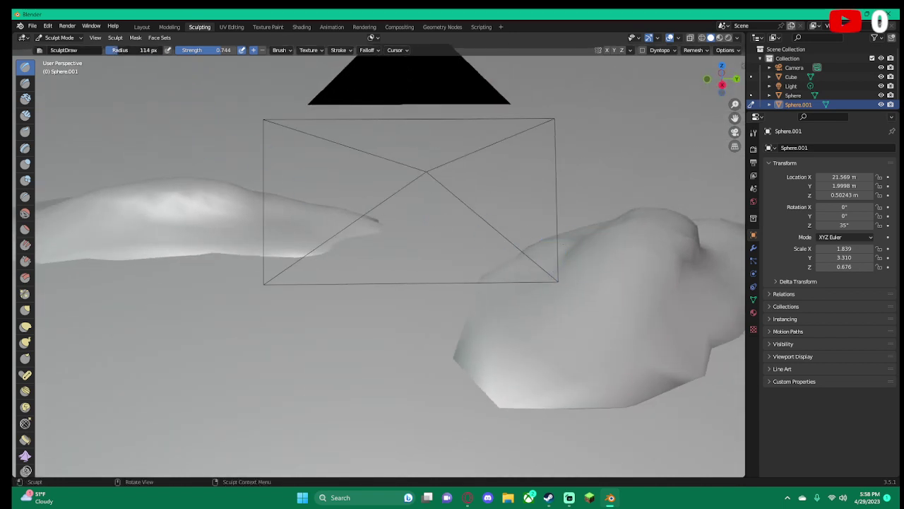
drag(142, 49, 169, 49)
mouse_move(605, 262)
mouse_down()
mouse_move(496, 300)
mouse_move(512, 222)
mouse_up()
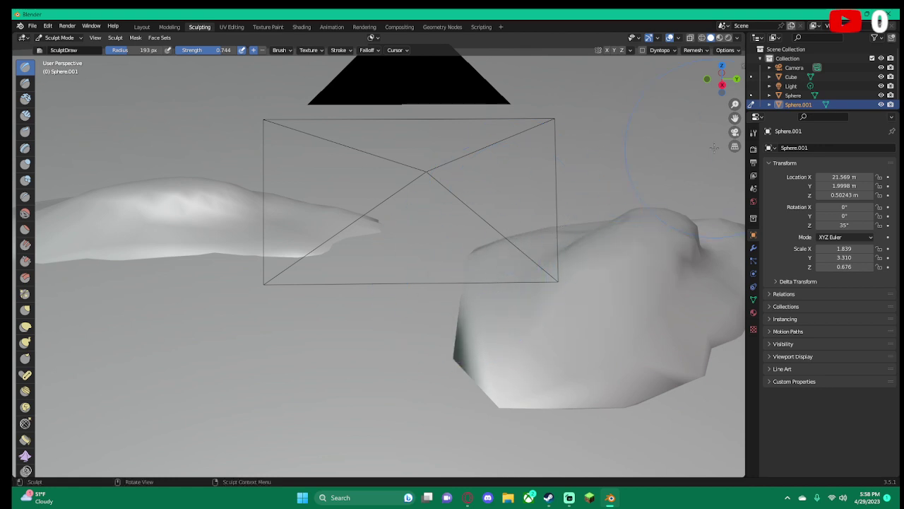
key(KP_0)
mouse_move(525, 303)
mouse_down()
mouse_move(608, 276)
mouse_move(675, 395)
mouse_up()
Soften Sphere.001's top, surface and outline with the Smooth brush at 0.219 strength
click(25, 212)
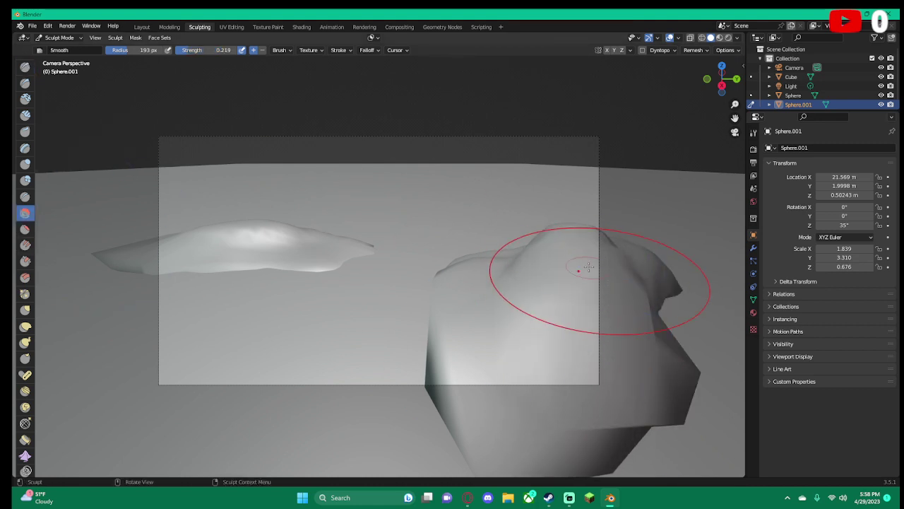
drag(585, 262, 541, 280)
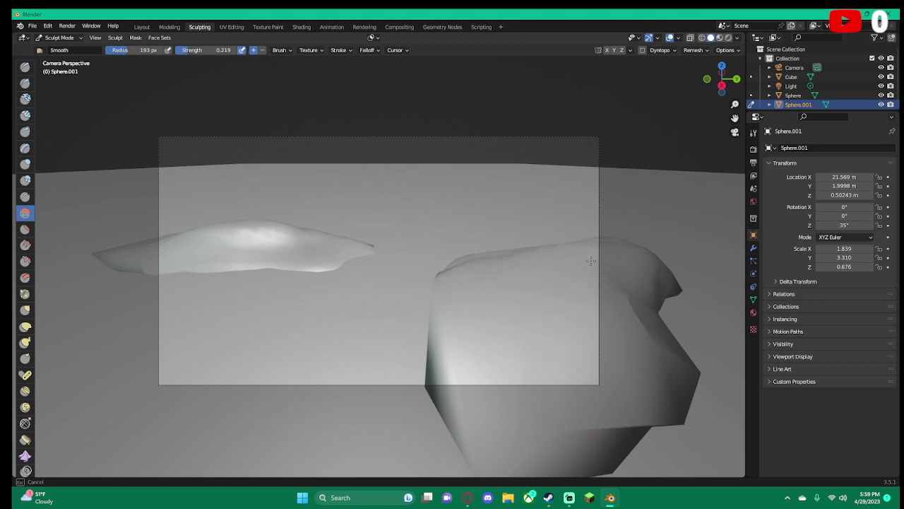
scroll(494, 268, down, 4)
scroll(495, 240, down, 3)
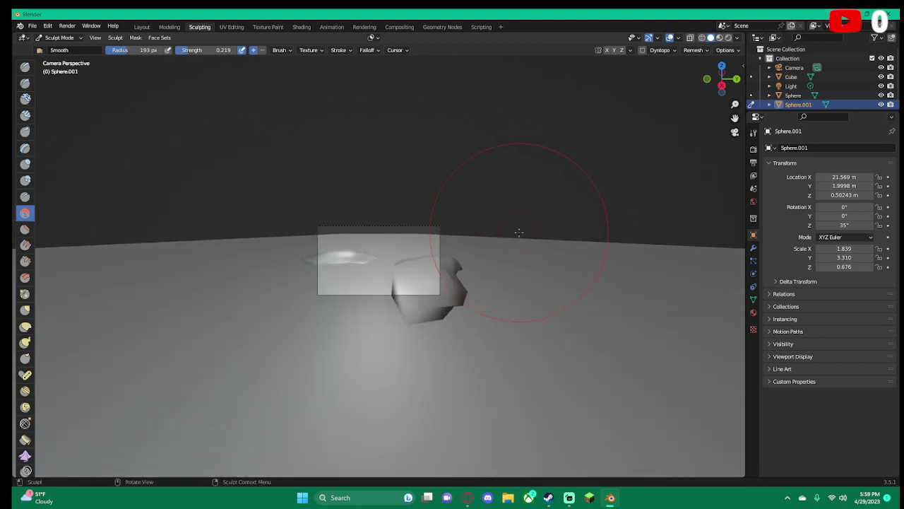
scroll(445, 230, up, 1)
scroll(440, 232, up, 3)
scroll(396, 339, up, 1)
mouse_move(383, 374)
mouse_down()
mouse_move(427, 286)
mouse_move(587, 291)
mouse_move(557, 244)
mouse_up()
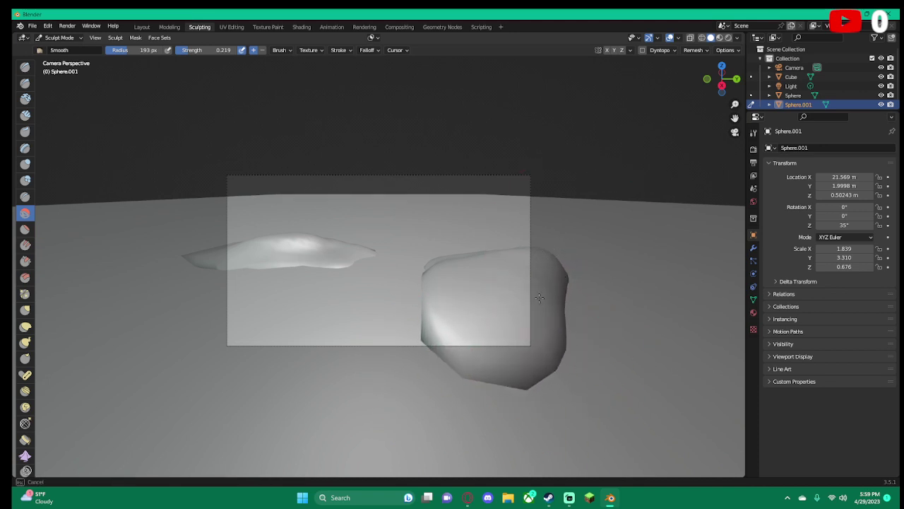
drag(539, 297, 547, 318)
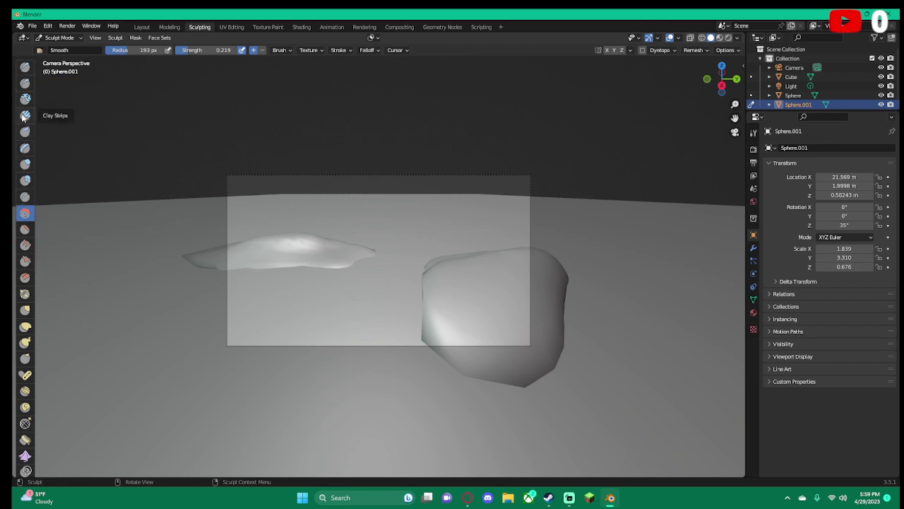
Orbit to frame both rocks and the camera, and sculpt a Draw bulge into the duplicate
click(25, 66)
middle_drag(242, 151, 214, 253)
scroll(309, 250, down, 5)
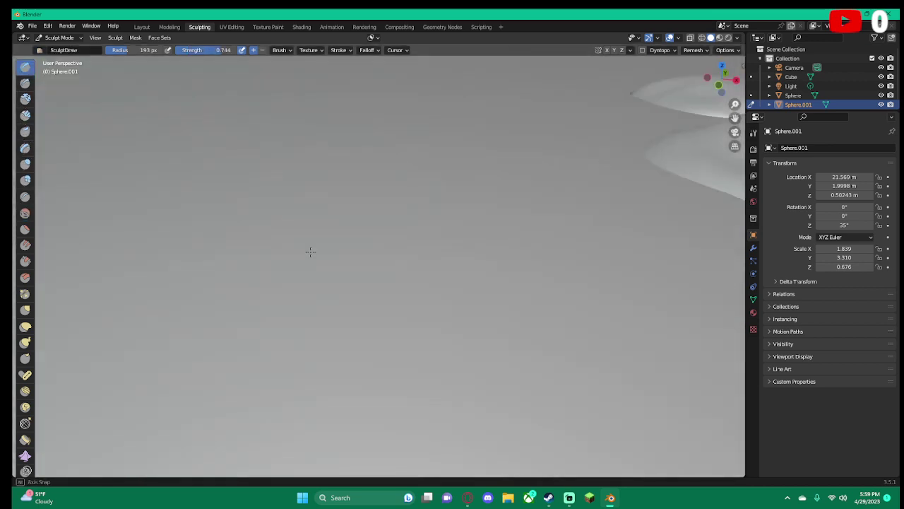
scroll(318, 250, down, 3)
middle_drag(317, 250, 573, 236)
drag(573, 236, 630, 222)
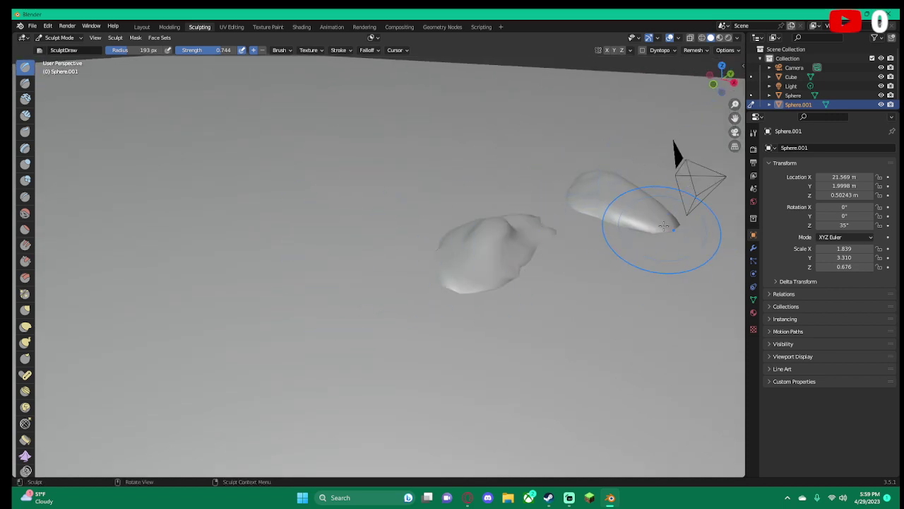
Flatten the large right-hand rock's surface, finishing inside the camera frame
click(24, 228)
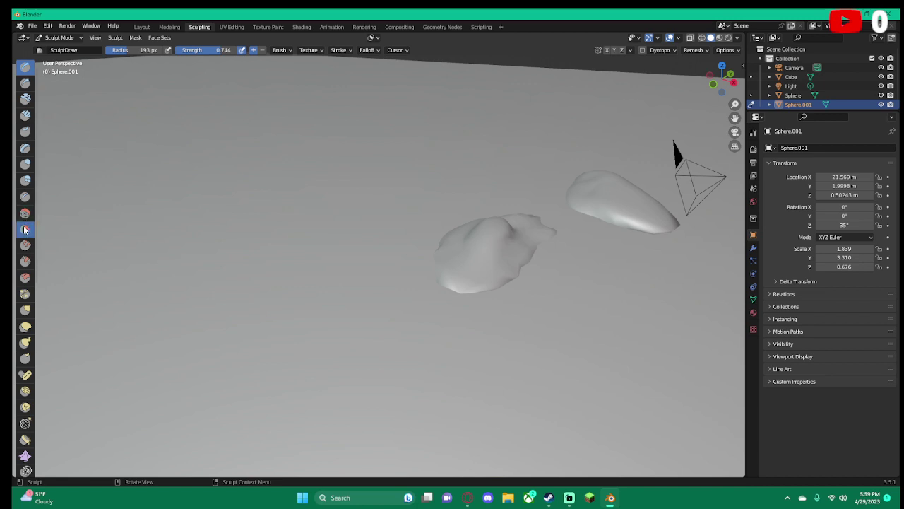
drag(571, 192, 629, 221)
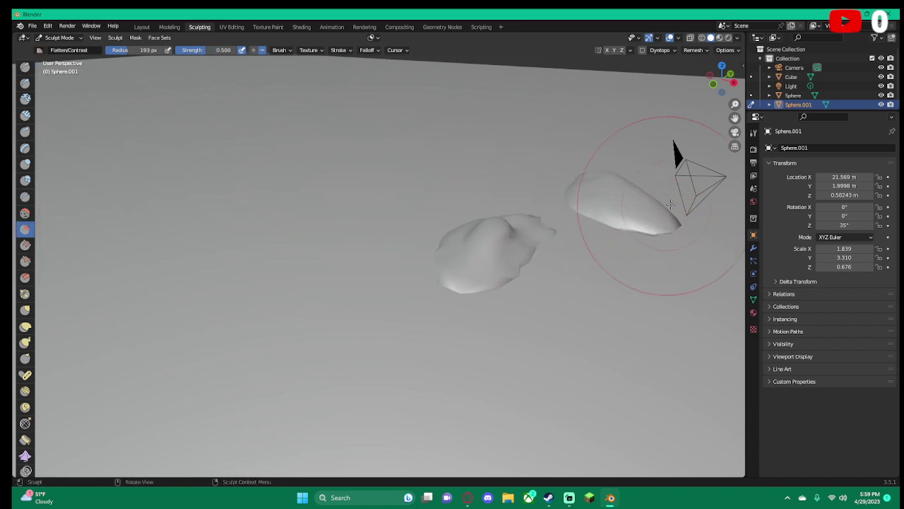
click(735, 132)
mouse_move(533, 244)
mouse_down()
mouse_move(438, 266)
mouse_move(434, 334)
mouse_up()
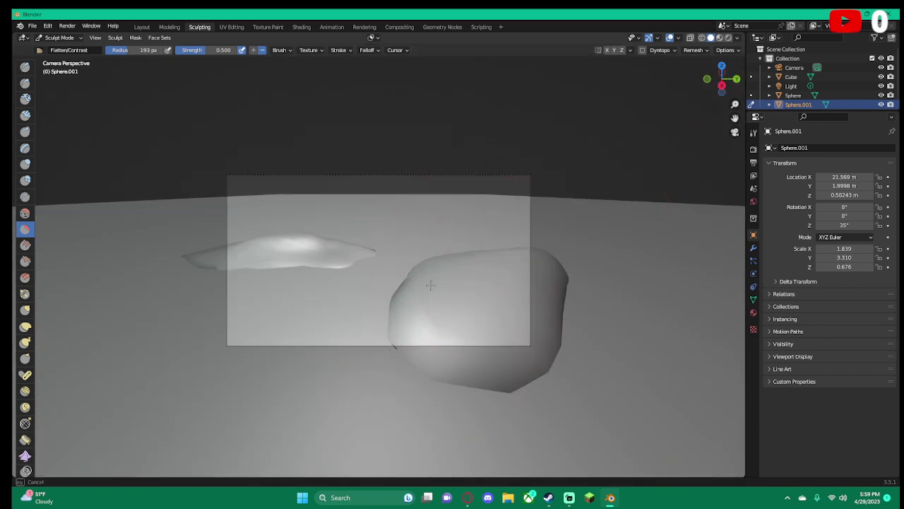
drag(431, 284, 444, 262)
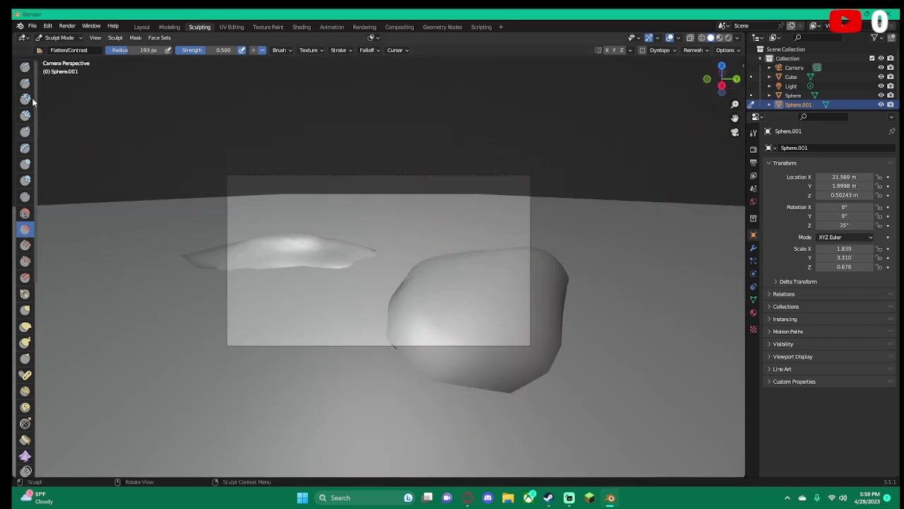
Crease the rock's upper-left outline and left surface, then return to the Draw brush
click(25, 212)
click(25, 197)
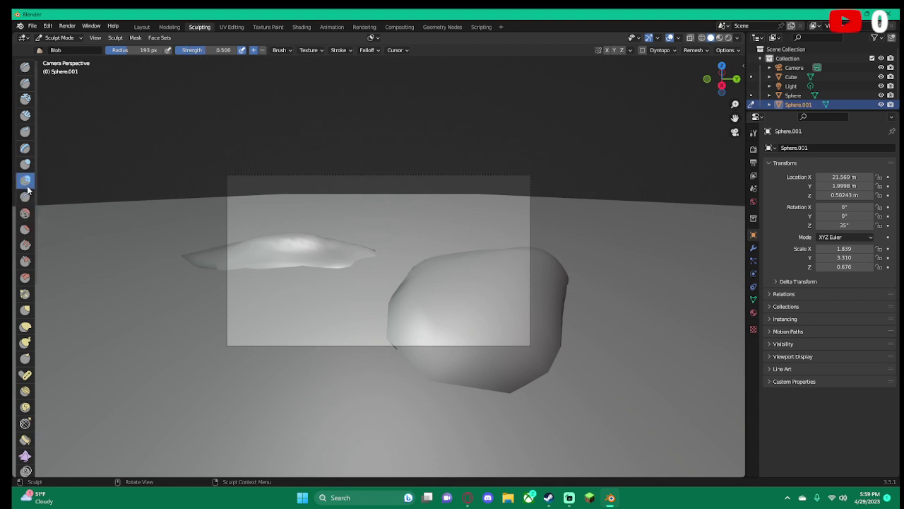
drag(414, 313, 457, 267)
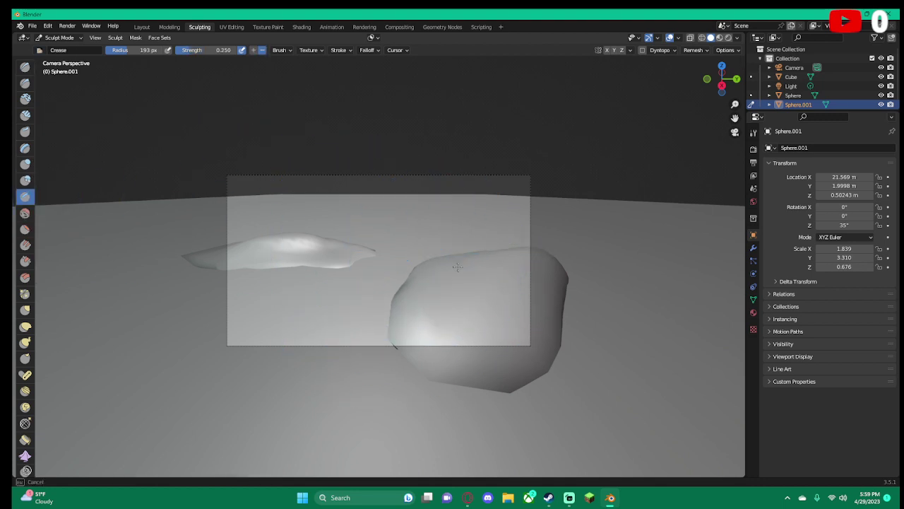
drag(461, 288, 440, 328)
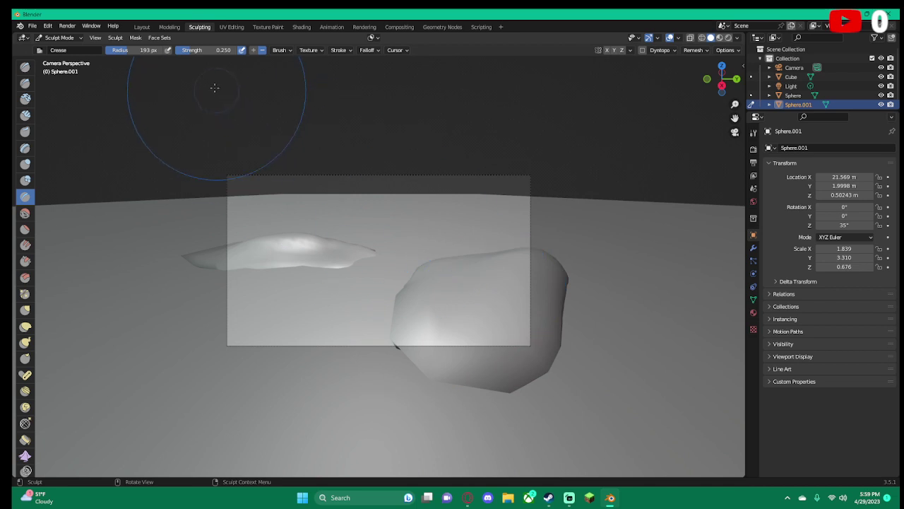
drag(459, 262, 471, 298)
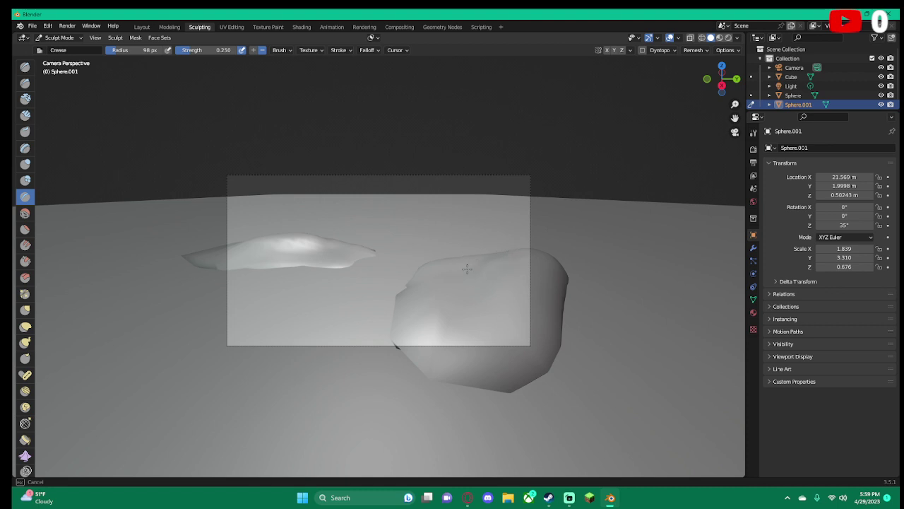
drag(446, 302, 485, 374)
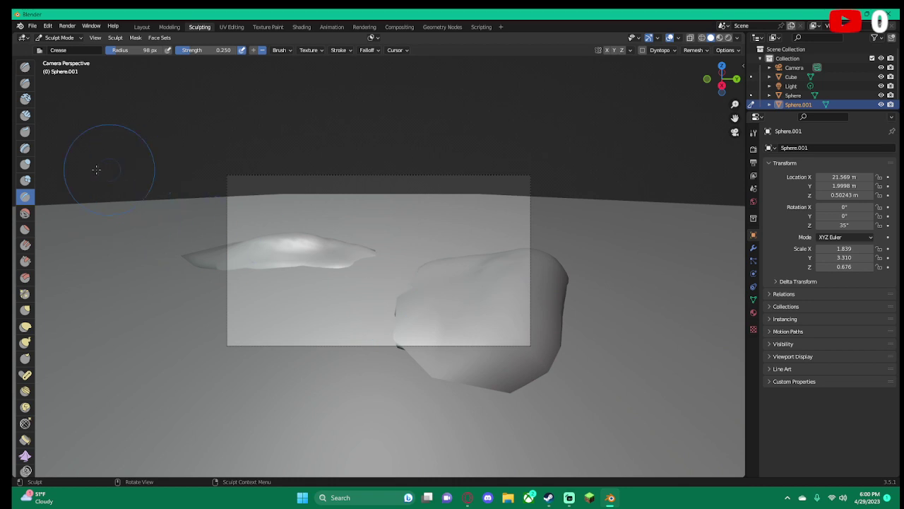
click(24, 67)
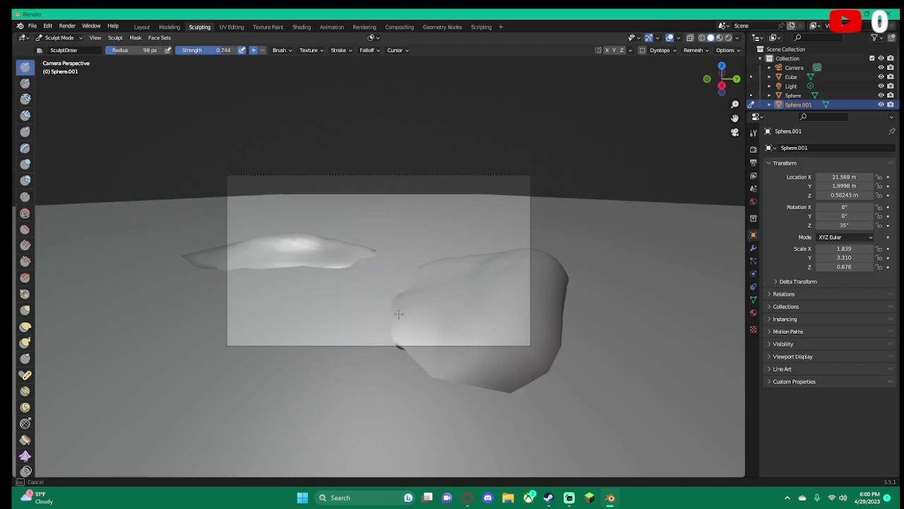
Orbit to the large rock's lower edge and push a dent into it with Draw
scroll(413, 315, down, 2)
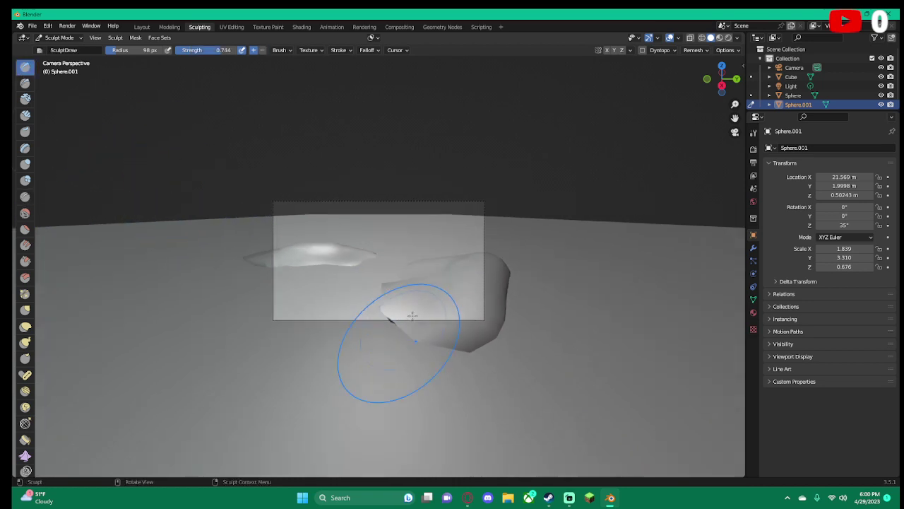
scroll(447, 315, down, 2)
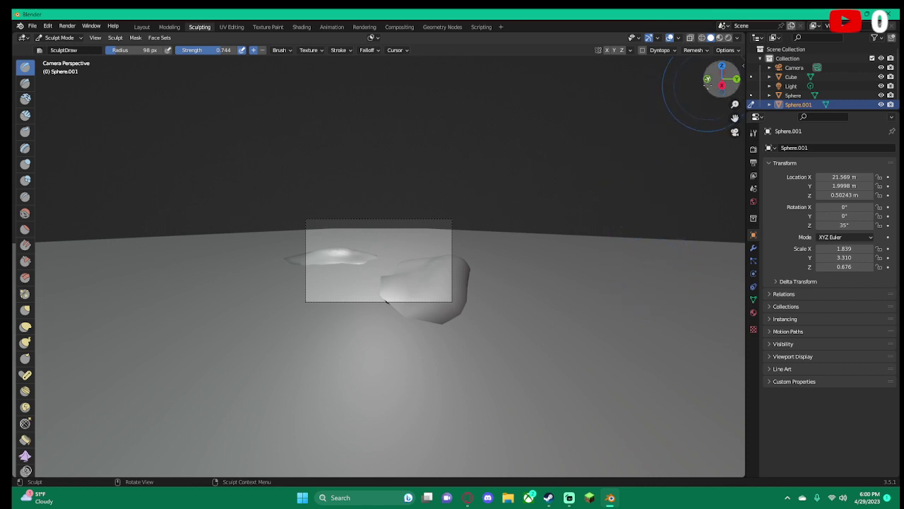
click(707, 78)
drag(719, 79, 562, 207)
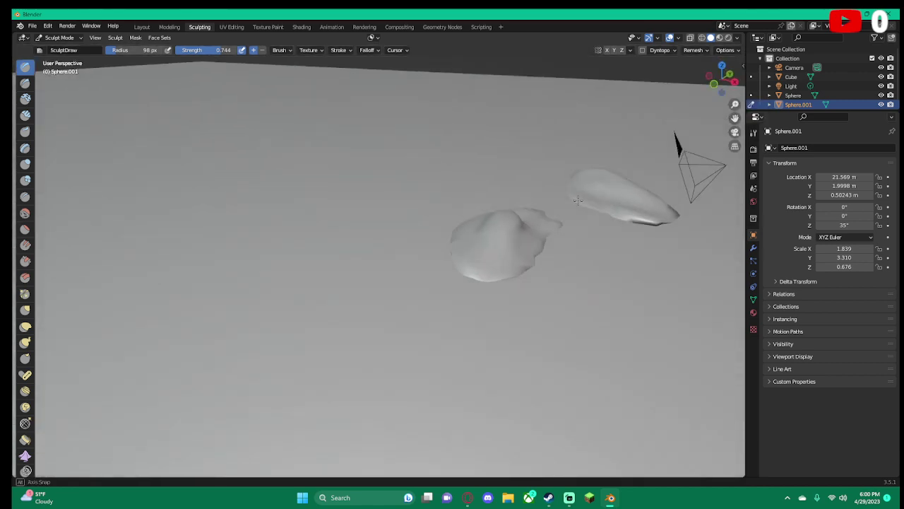
scroll(586, 236, up, 3)
scroll(558, 233, down, 3)
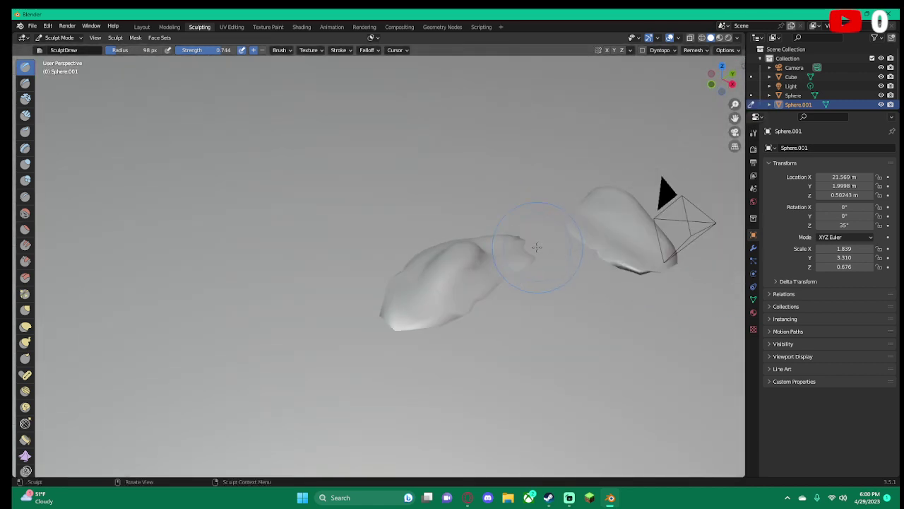
scroll(565, 272, down, 3)
scroll(565, 272, up, 3)
scroll(621, 304, up, 3)
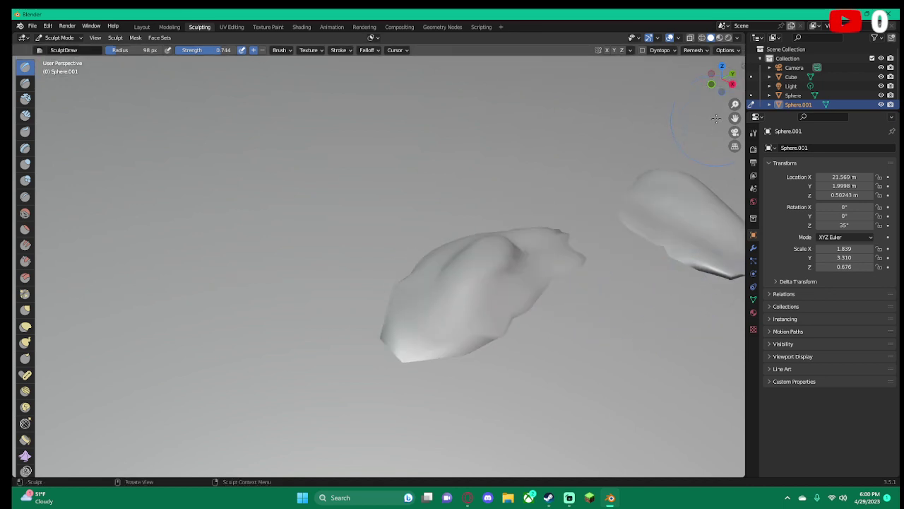
middle_drag(621, 304, 440, 244)
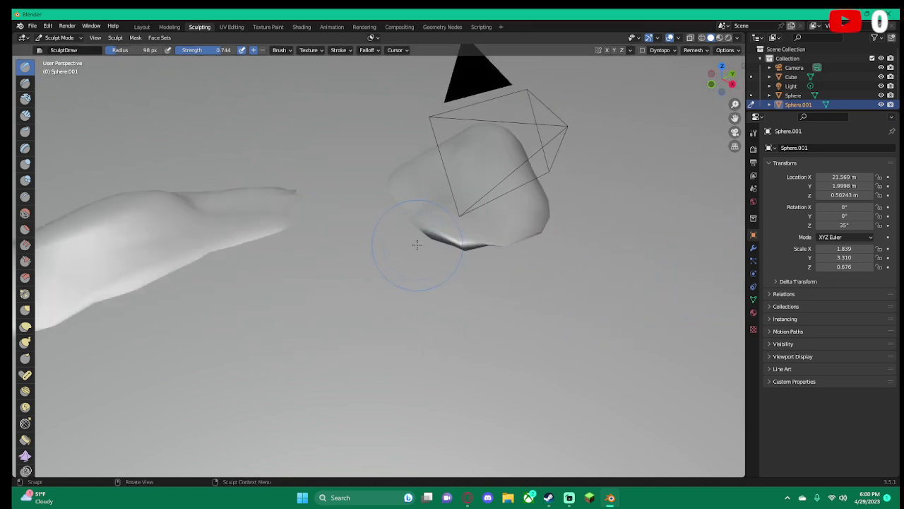
drag(439, 244, 450, 246)
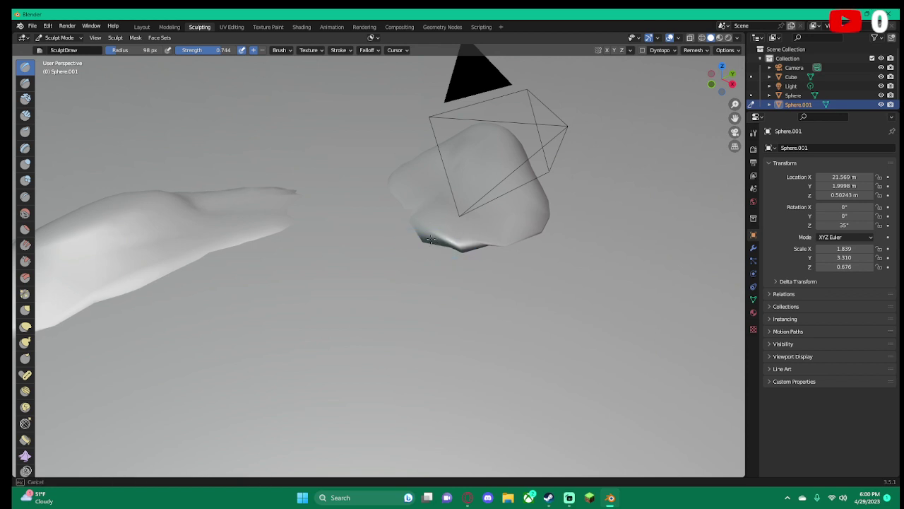
Smooth the dented lower edge back out and view the result through the camera
click(25, 213)
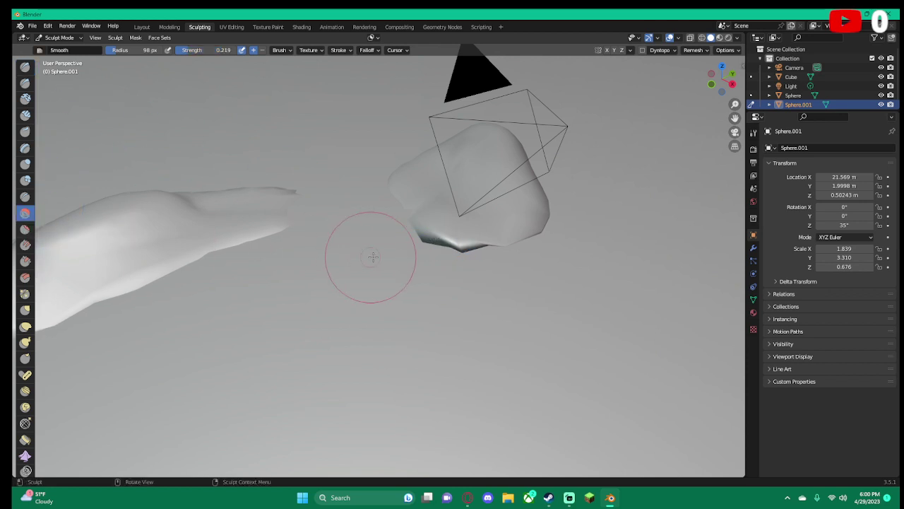
drag(452, 240, 438, 224)
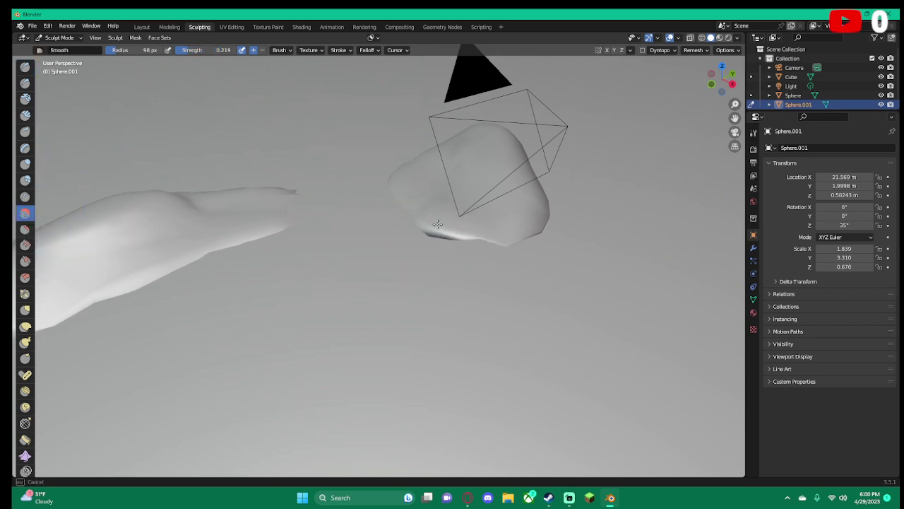
drag(414, 225, 487, 233)
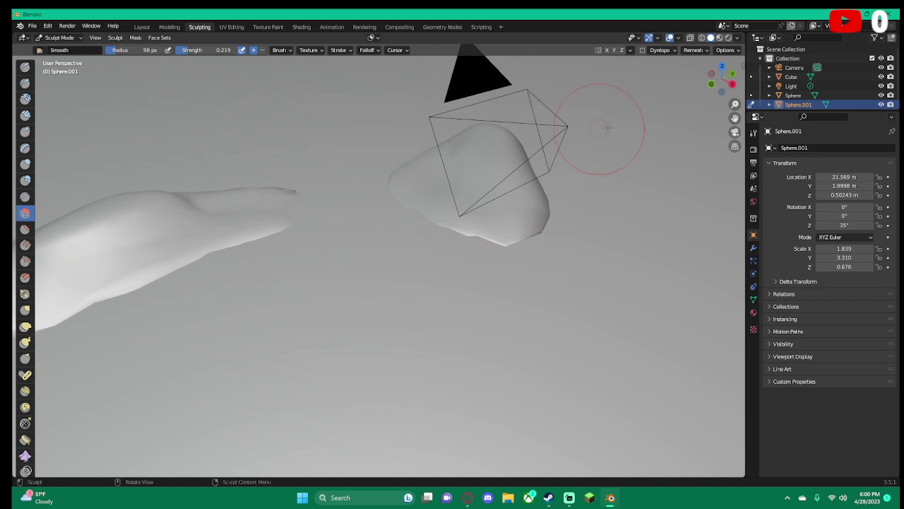
click(735, 132)
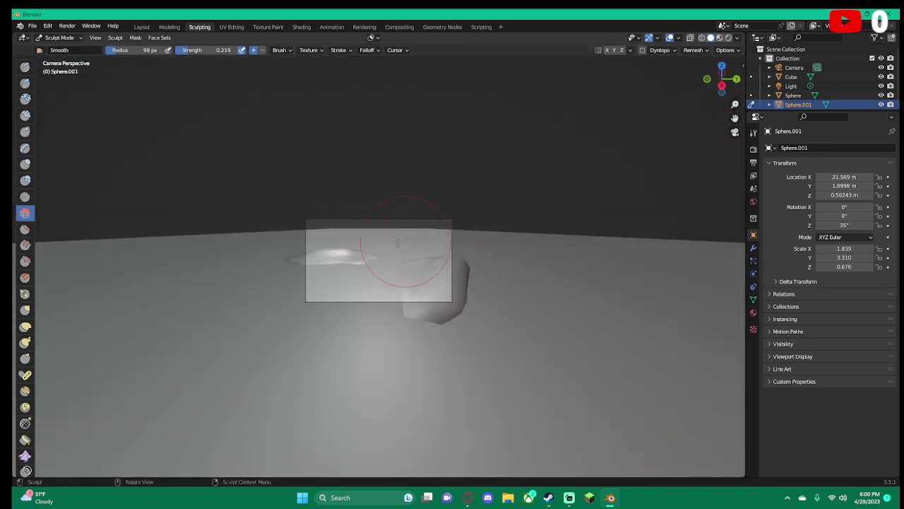
scroll(398, 242, up, 5)
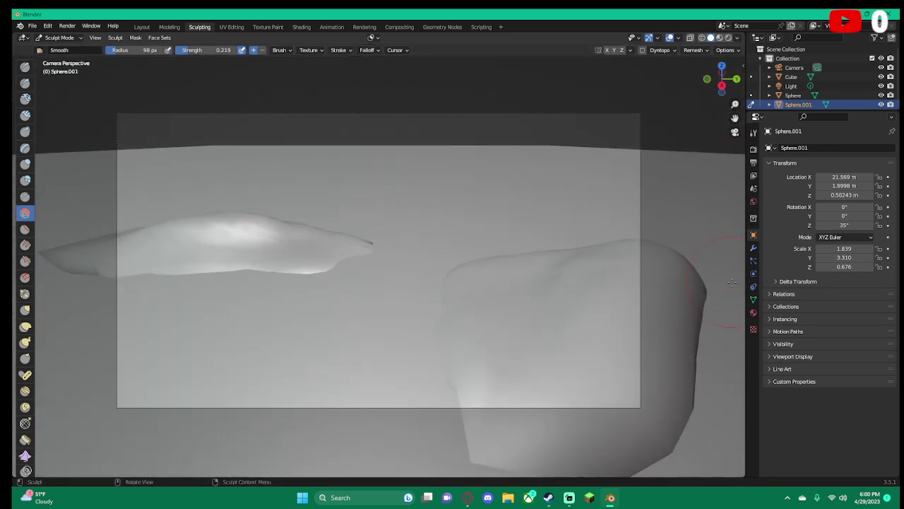
Select the Light object, orbit out of camera view, and switch to the Layout workspace
click(791, 85)
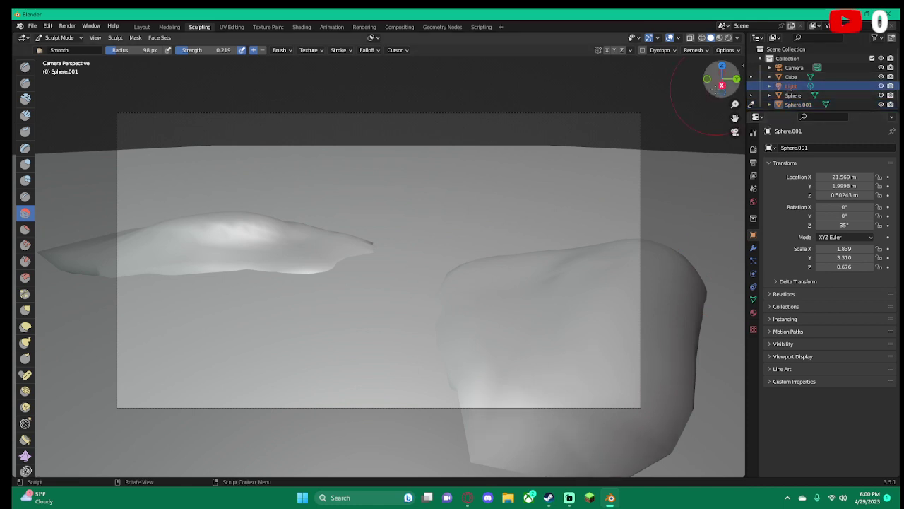
scroll(545, 120, down, 3)
scroll(544, 162, down, 1)
middle_drag(544, 162, 462, 162)
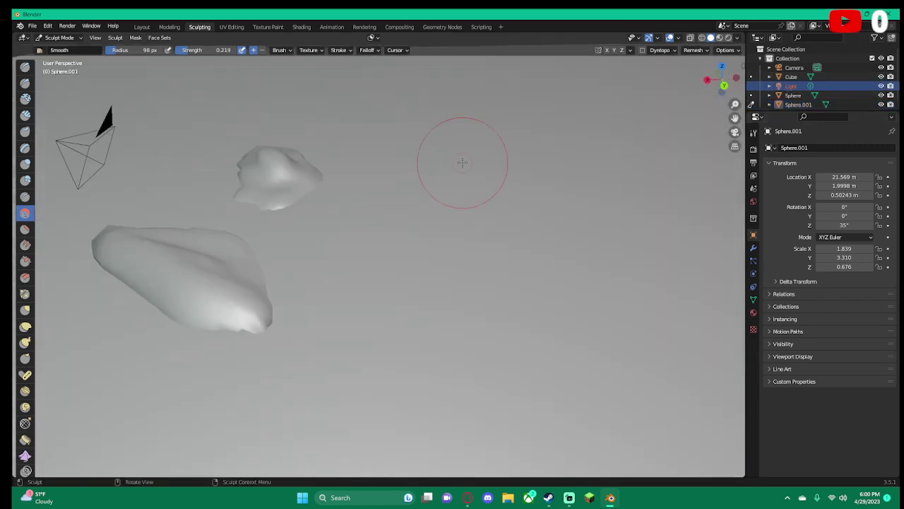
scroll(462, 163, down, 5)
scroll(460, 169, down, 3)
scroll(423, 283, down, 4)
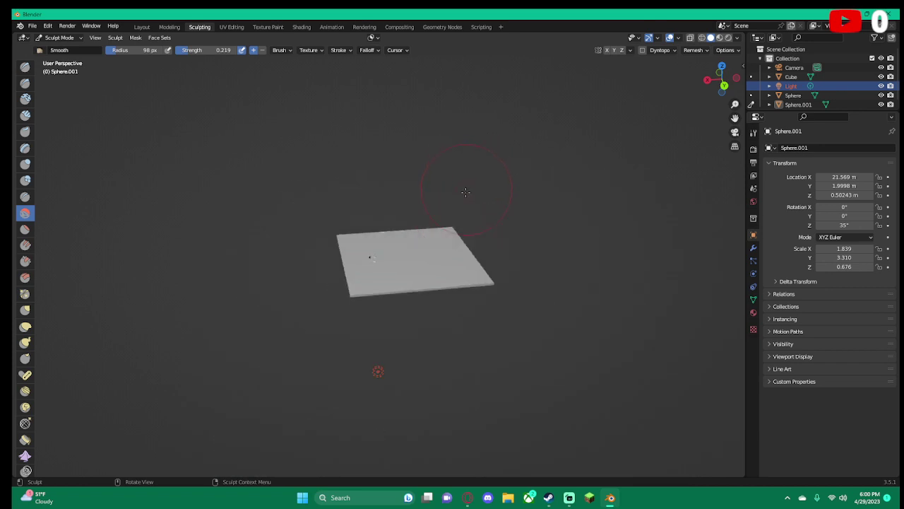
scroll(416, 359, down, 1)
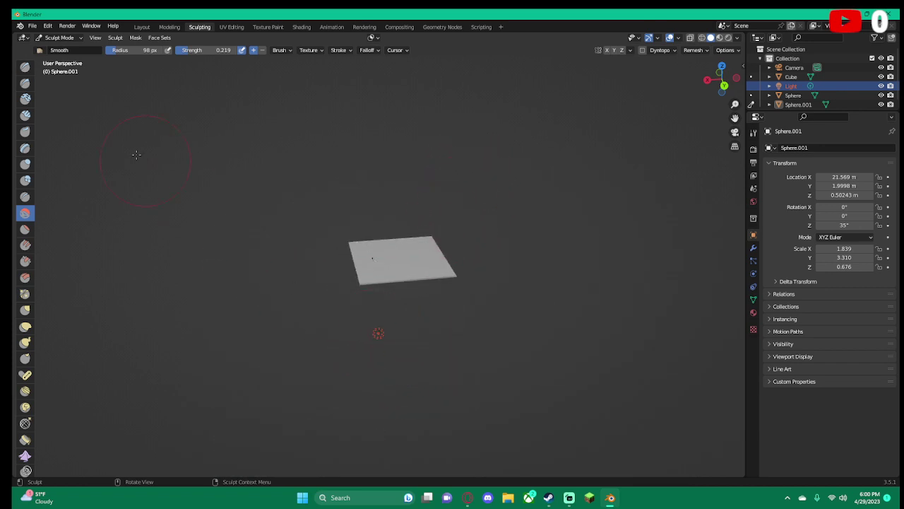
click(142, 29)
Orbit to see the ground plane edge-on and raise Sphere.001 along Z
scroll(442, 205, down, 3)
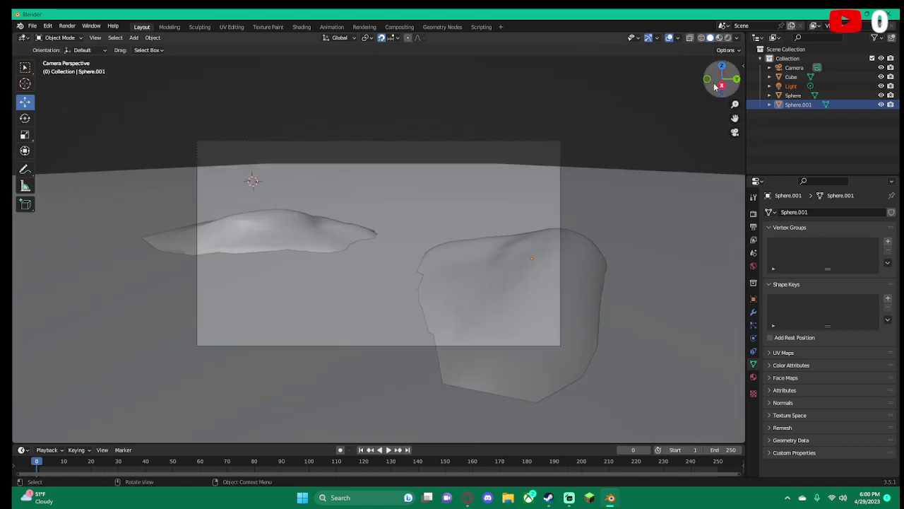
drag(715, 86, 514, 253)
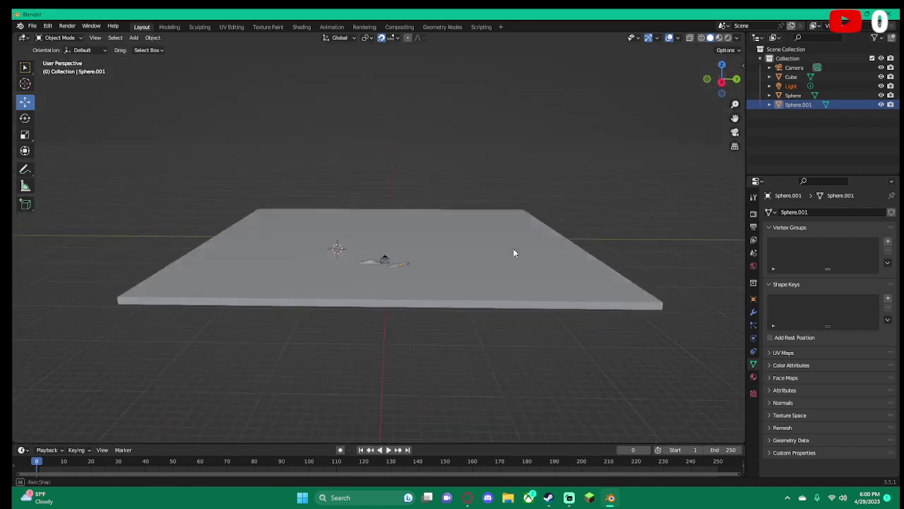
mouse_move(513, 252)
middle_down()
mouse_move(448, 247)
mouse_move(386, 275)
mouse_move(497, 233)
mouse_move(495, 248)
mouse_move(567, 275)
mouse_move(539, 291)
middle_up()
drag(514, 324, 493, 248)
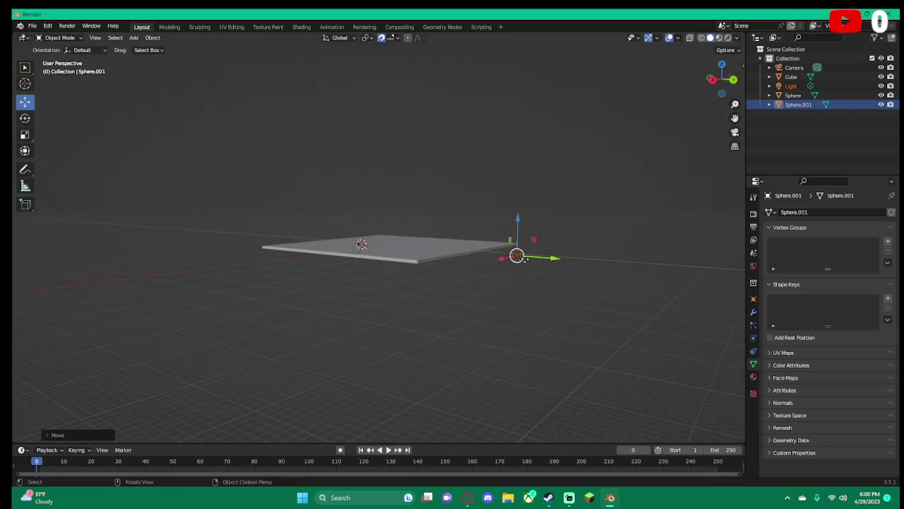
Move Sphere.001 24 m along Y toward the centre and raise it further along Z
mouse_move(525, 258)
middle_down()
mouse_move(345, 219)
mouse_move(461, 261)
mouse_move(433, 245)
middle_up()
scroll(368, 272, up, 2)
scroll(283, 283, up, 3)
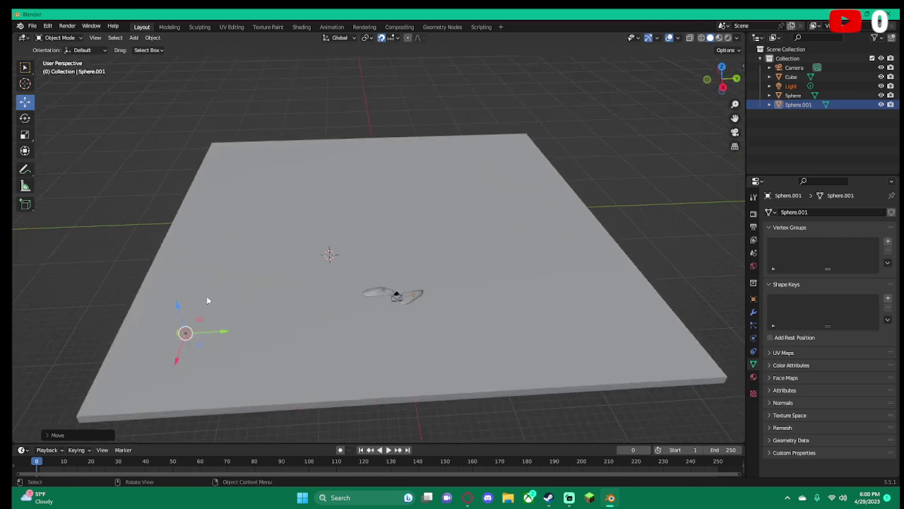
drag(221, 335, 445, 321)
scroll(414, 316, up, 2)
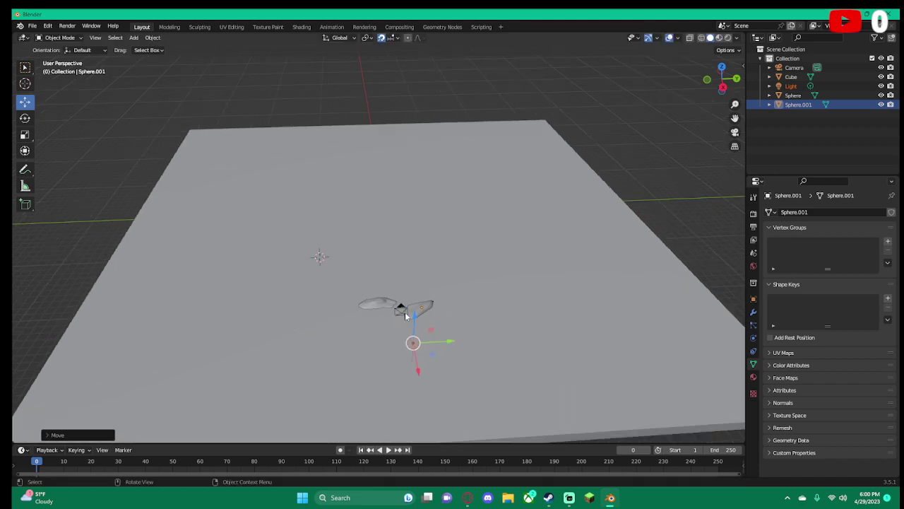
scroll(415, 316, down, 2)
scroll(415, 316, up, 2)
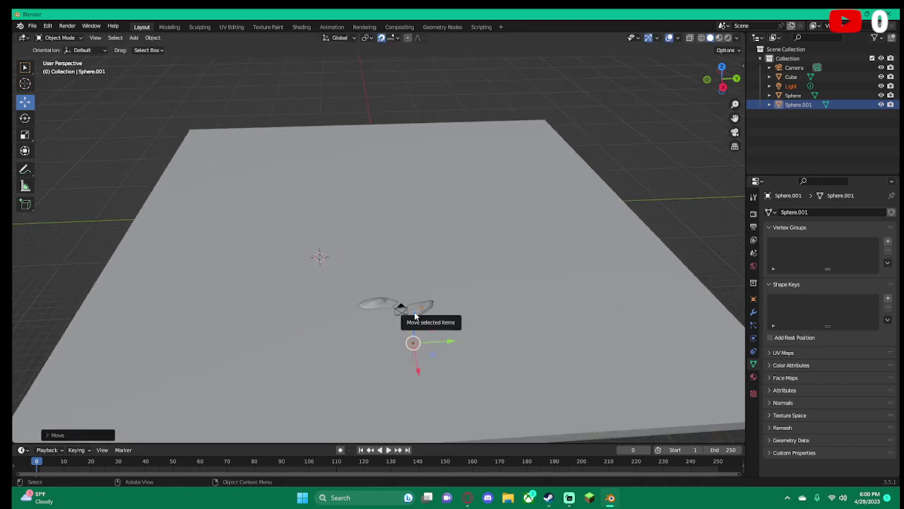
drag(415, 316, 415, 285)
scroll(443, 309, down, 1)
scroll(445, 325, up, 3)
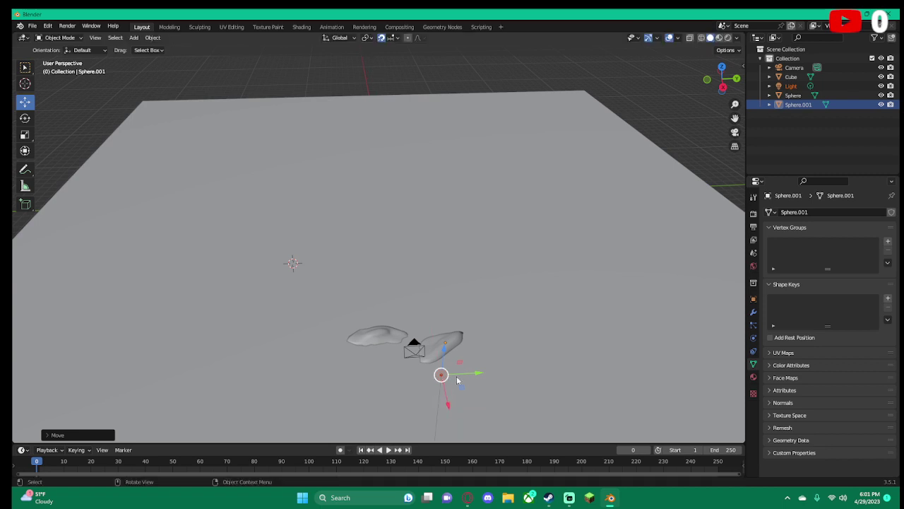
Try the Light as a Spot lamp with about 0.46 blend and a 73° cone
click(800, 87)
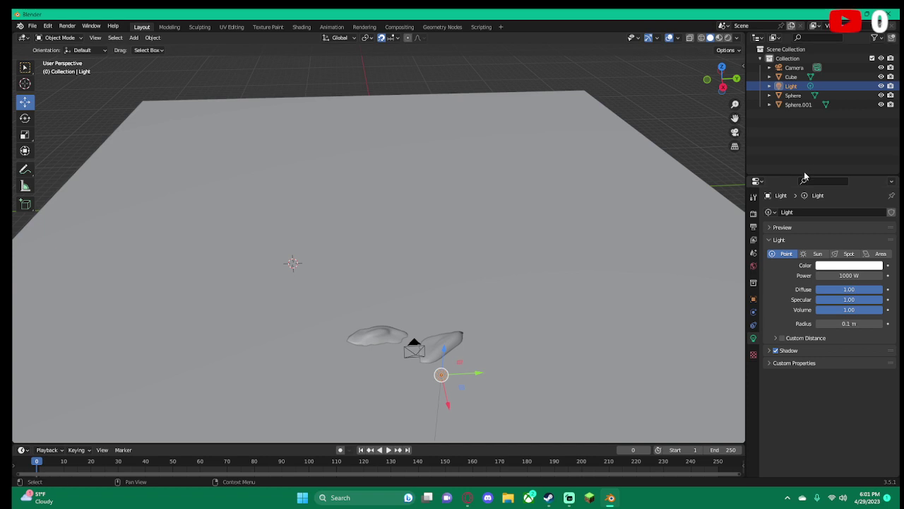
click(817, 254)
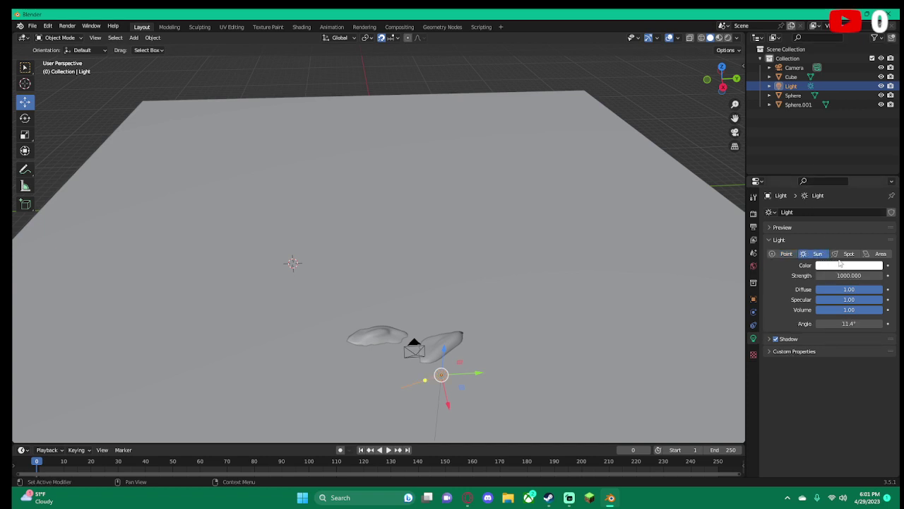
click(849, 255)
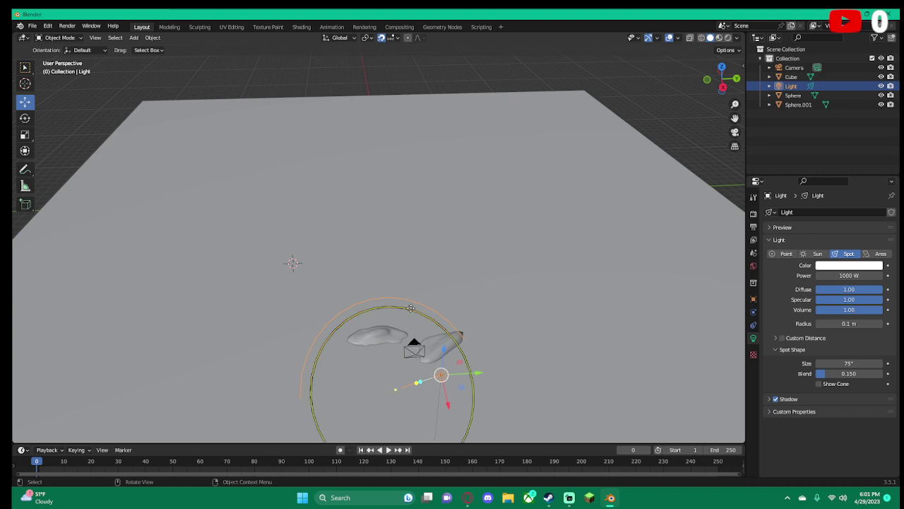
drag(410, 308, 425, 308)
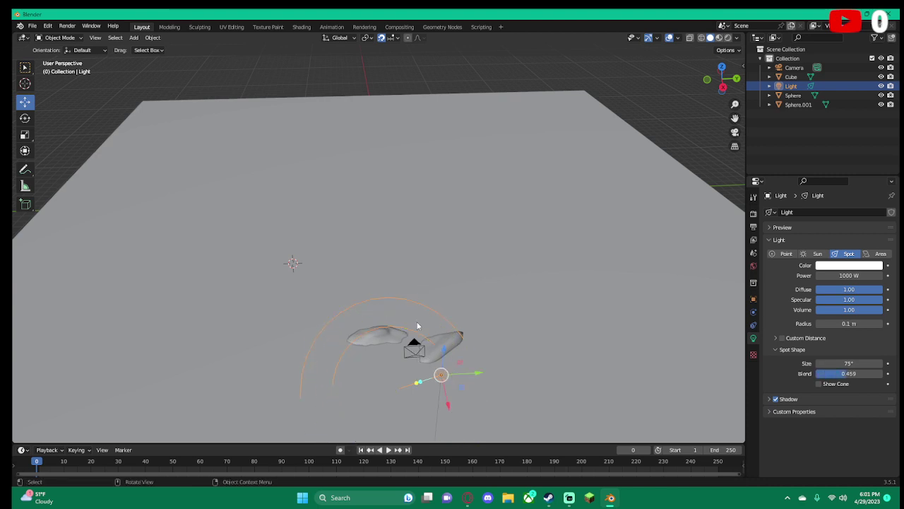
click(425, 305)
shift+click(424, 323)
scroll(505, 361, down, 2)
middle_drag(510, 359, 417, 326)
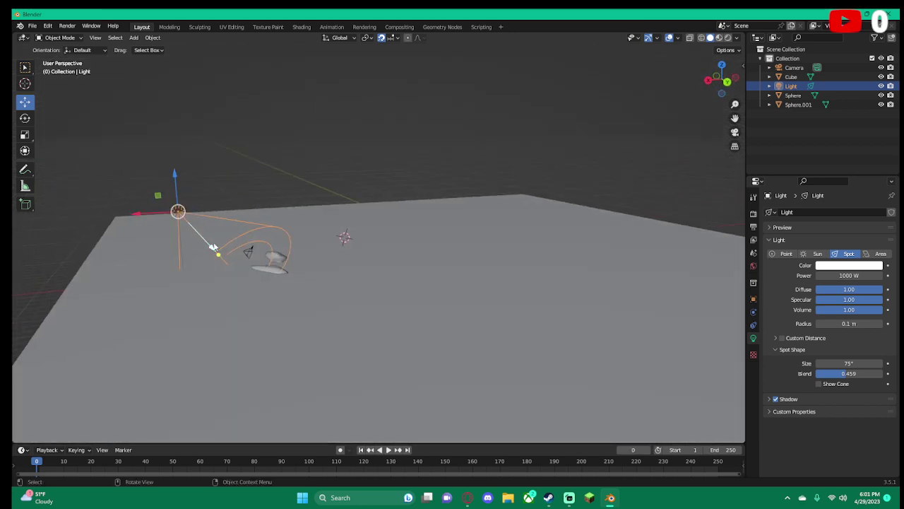
drag(212, 249, 227, 247)
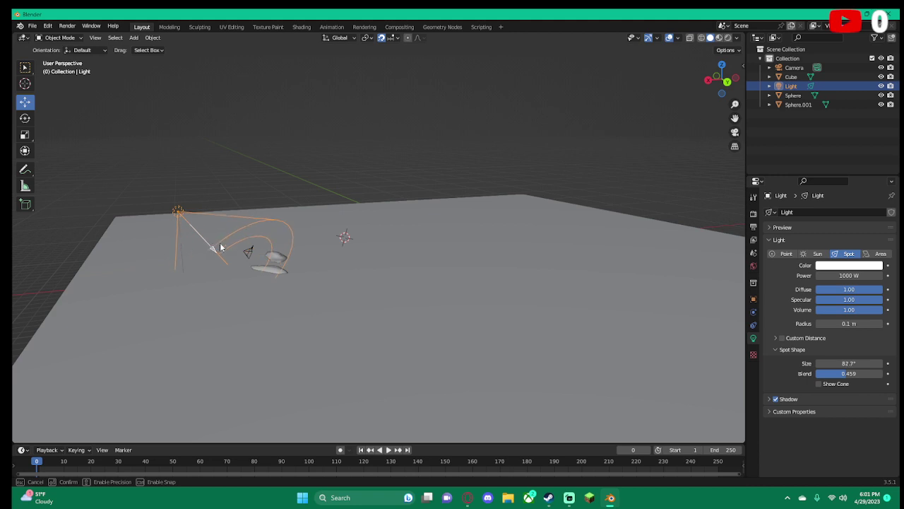
mouse_move(228, 247)
mouse_down()
mouse_move(212, 249)
mouse_move(216, 256)
mouse_up()
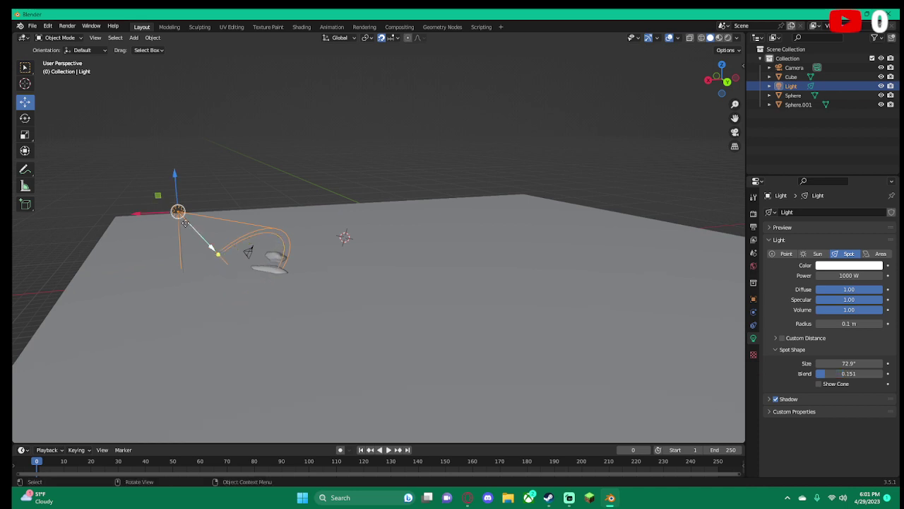
Switch the light back to Sun and aim its direction toward the two rocks
click(816, 254)
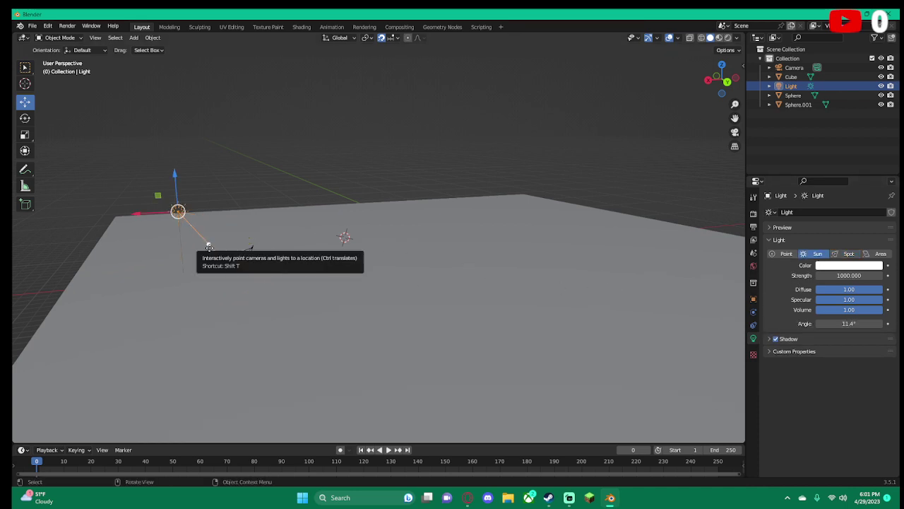
mouse_move(207, 246)
mouse_down()
mouse_move(260, 267)
mouse_move(294, 266)
mouse_up()
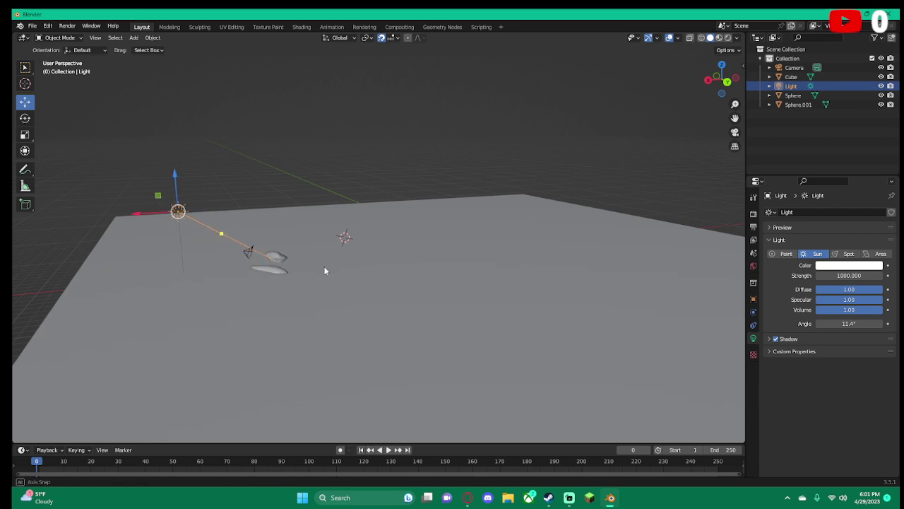
middle_drag(315, 268, 418, 285)
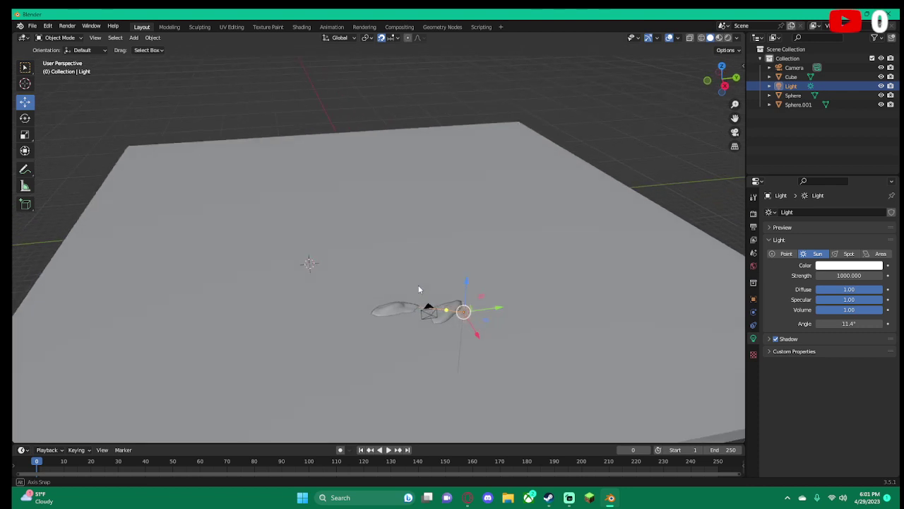
mouse_move(429, 311)
mouse_down()
mouse_move(412, 283)
mouse_move(420, 309)
mouse_up()
Colour the sun warm peach (H 0.076, S 0.497, V 1.0) and expand Custom Properties and Preview
click(851, 267)
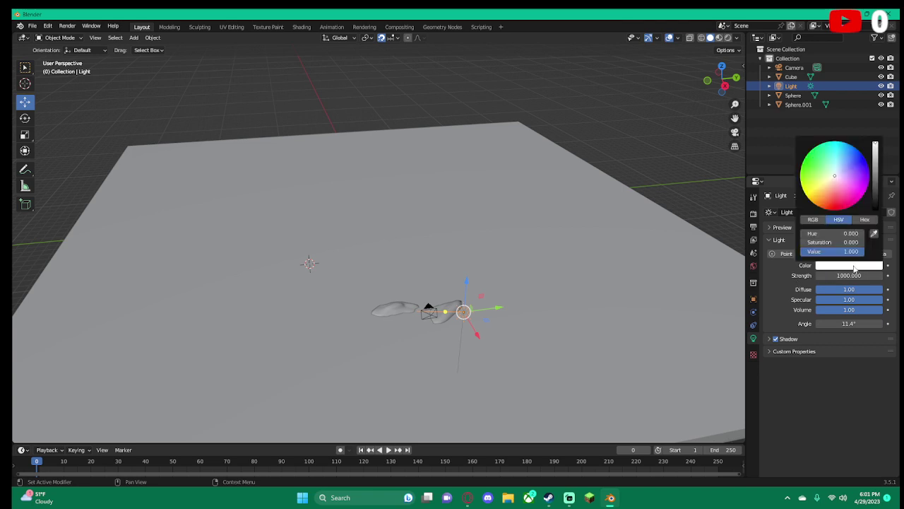
click(831, 176)
drag(830, 176, 831, 186)
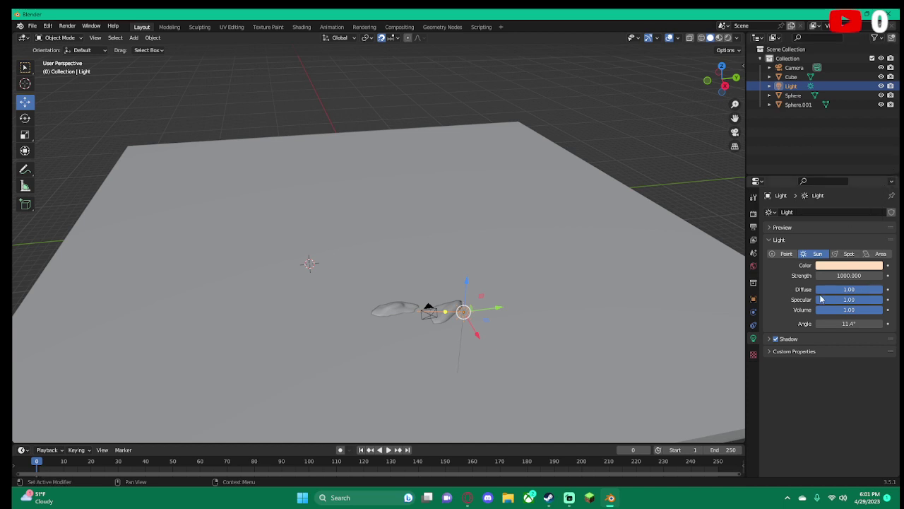
scroll(578, 285, up, 2)
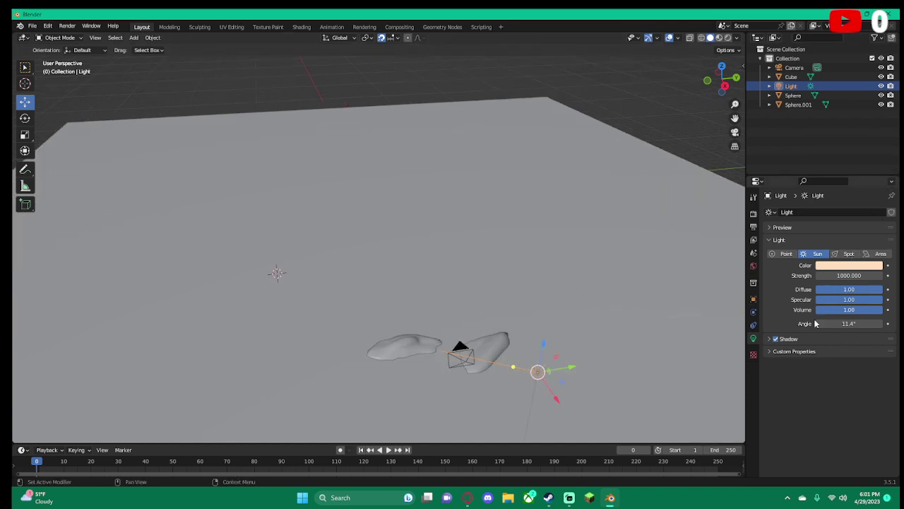
click(770, 353)
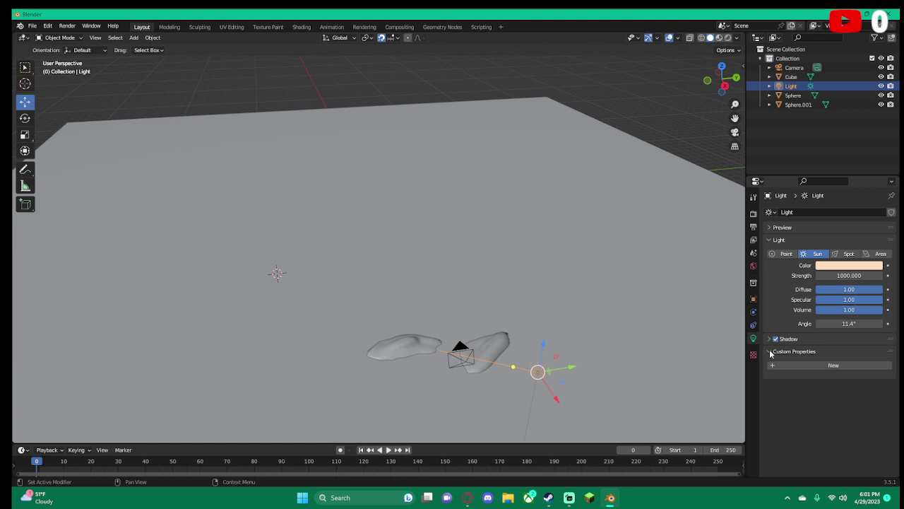
click(768, 228)
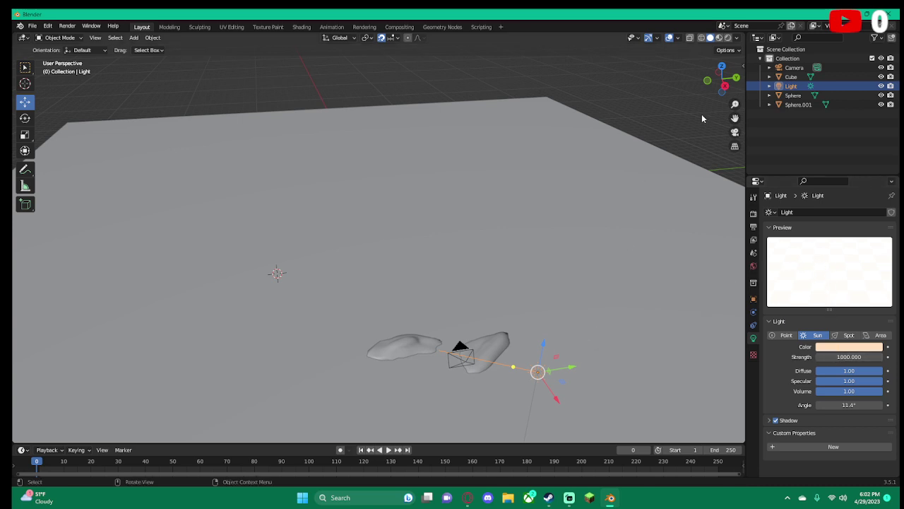
View the two rocks through the camera, check the Rendering workspace, return to Layout, open File
click(735, 133)
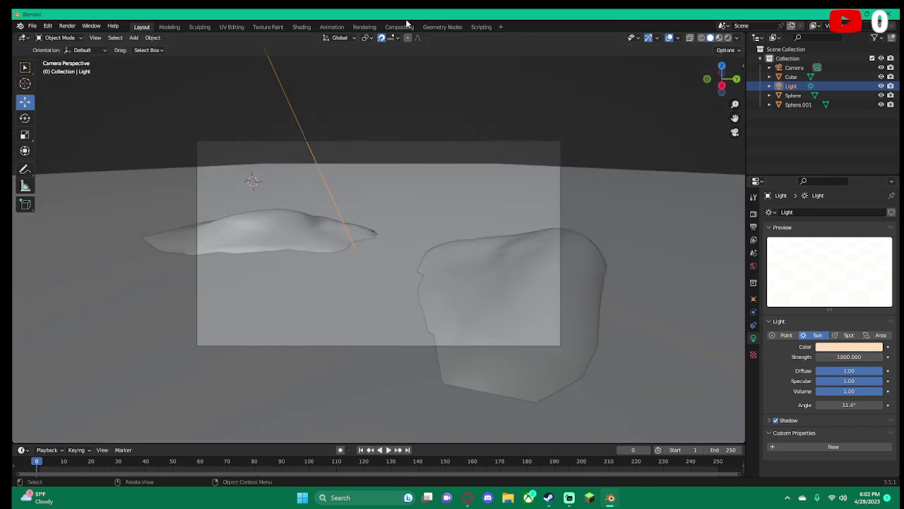
click(373, 28)
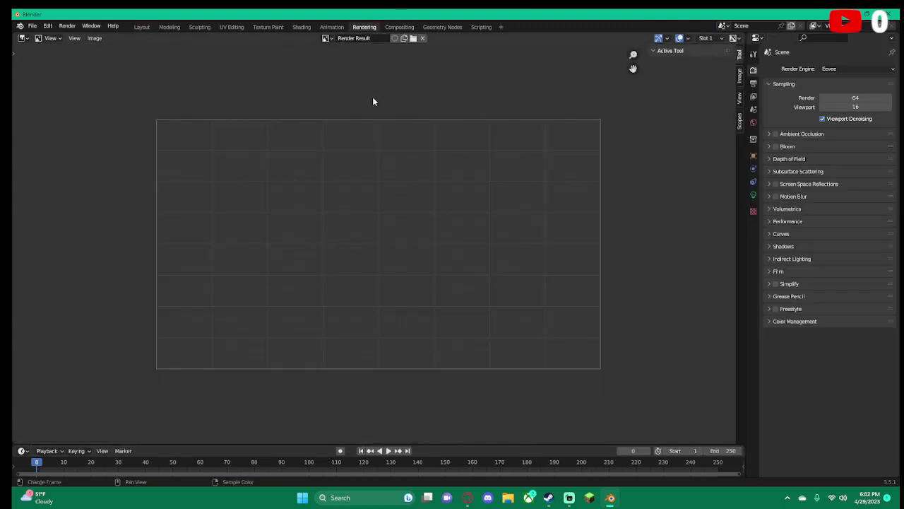
scroll(359, 92, down, 2)
scroll(359, 108, up, 2)
scroll(358, 108, up, 2)
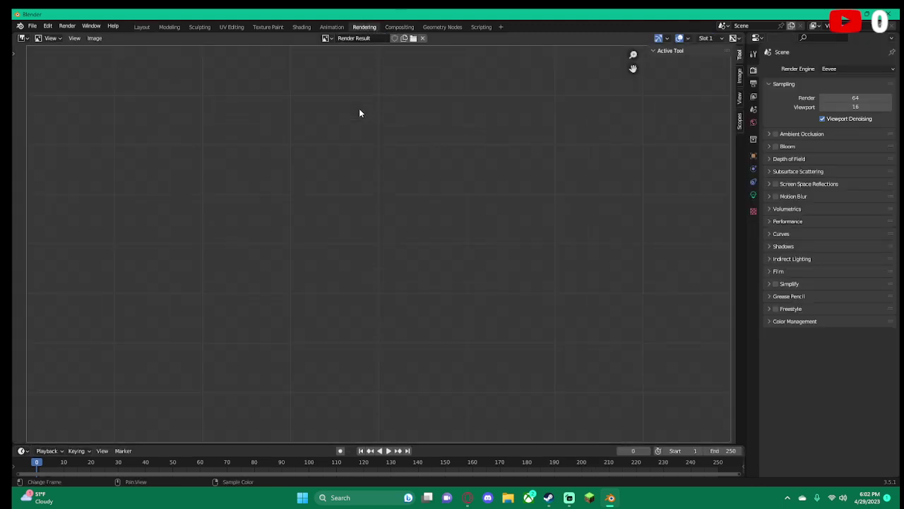
scroll(358, 110, down, 2)
click(144, 27)
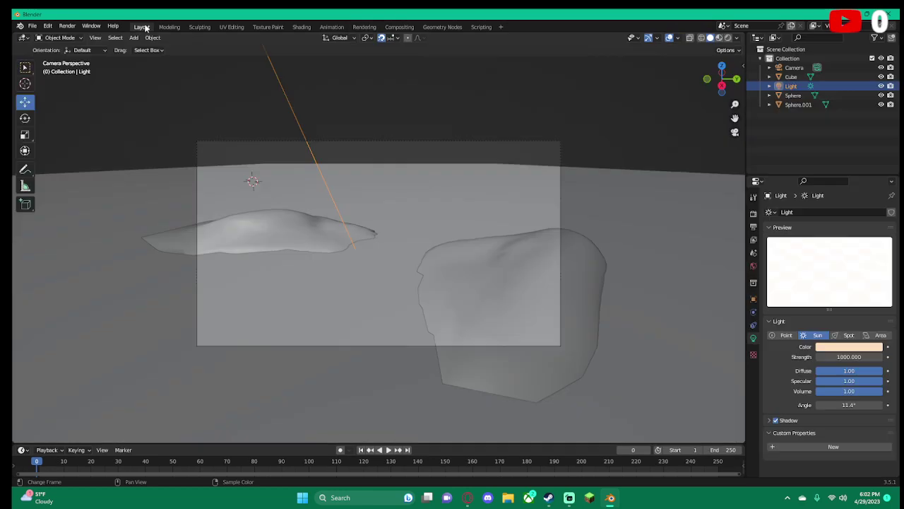
click(34, 26)
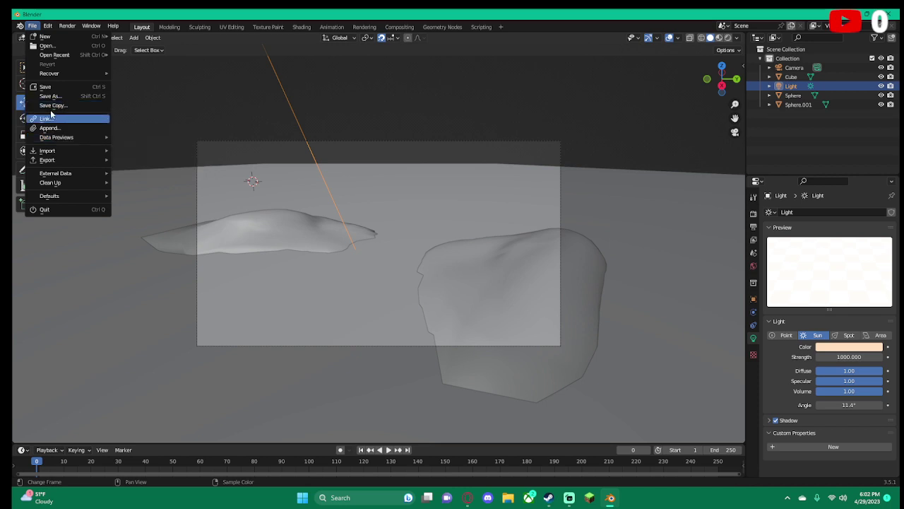
Save the scene as untitled.blend in Documents, then check and close the Info Log
click(90, 96)
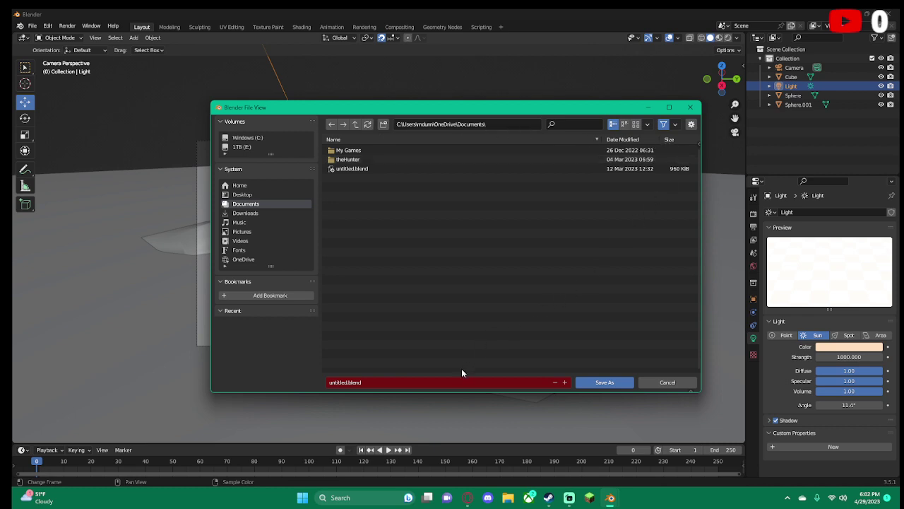
click(613, 382)
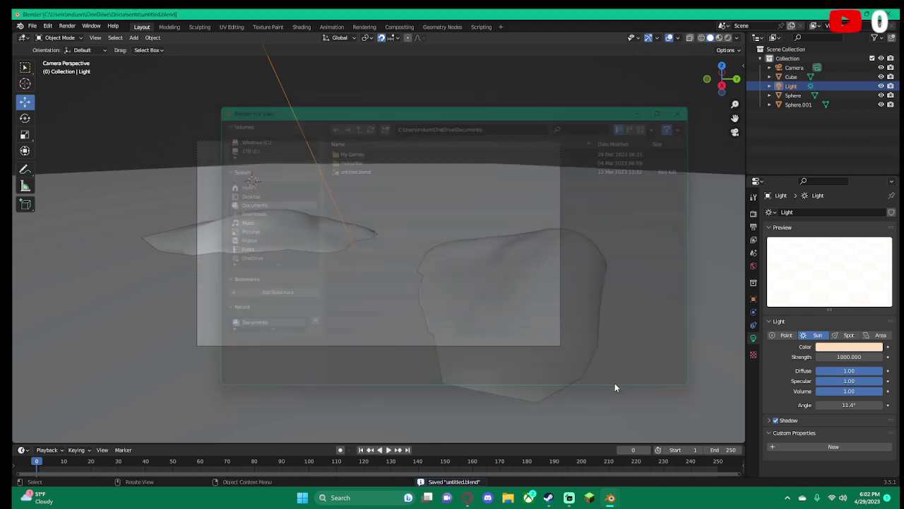
click(469, 481)
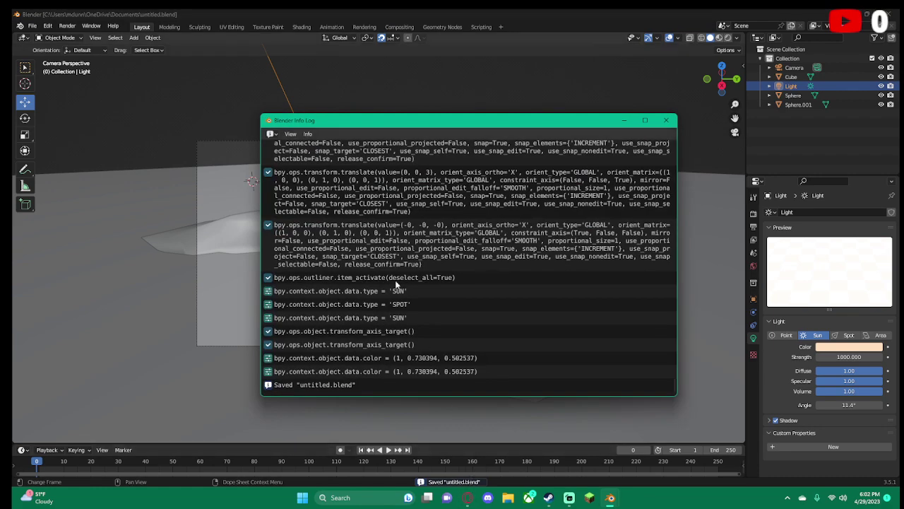
scroll(380, 318, up, 2)
scroll(358, 377, down, 2)
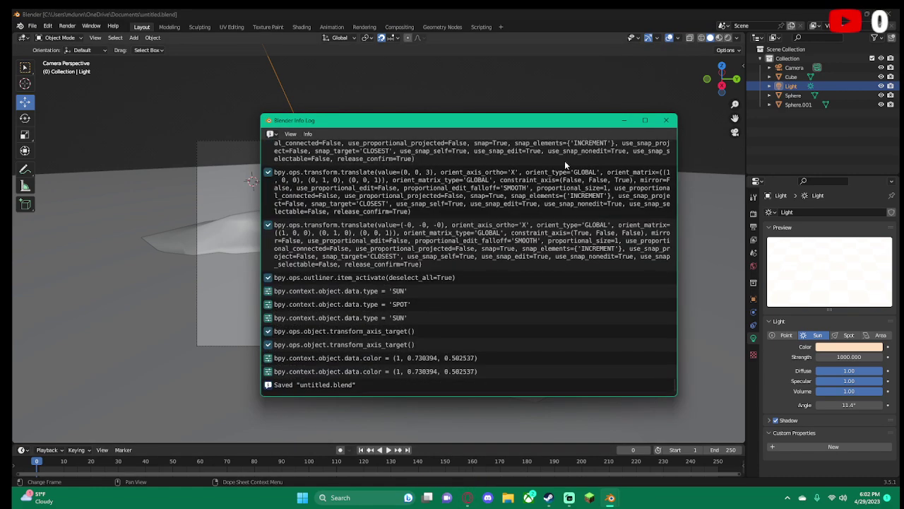
click(667, 122)
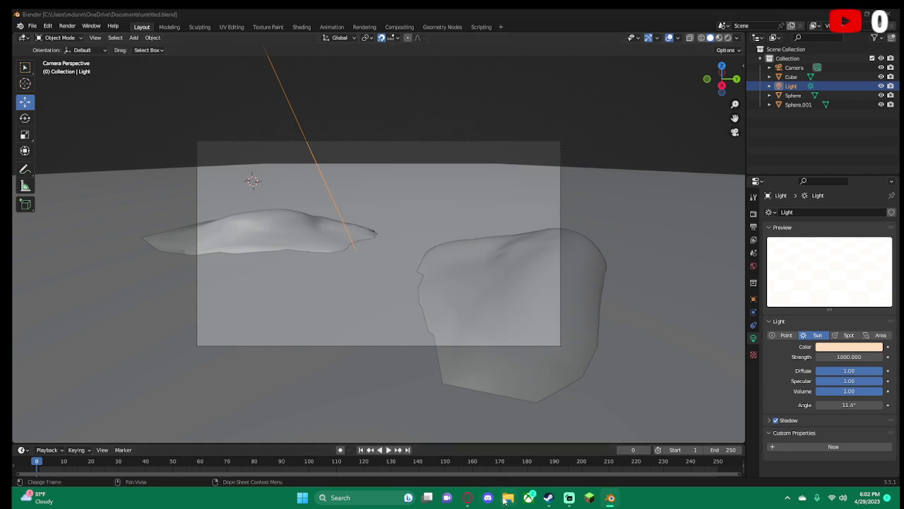
Scroll through untitled.blend's raw binary text in Notepad, starting from the BLENDER-v305 header
key(super+e)
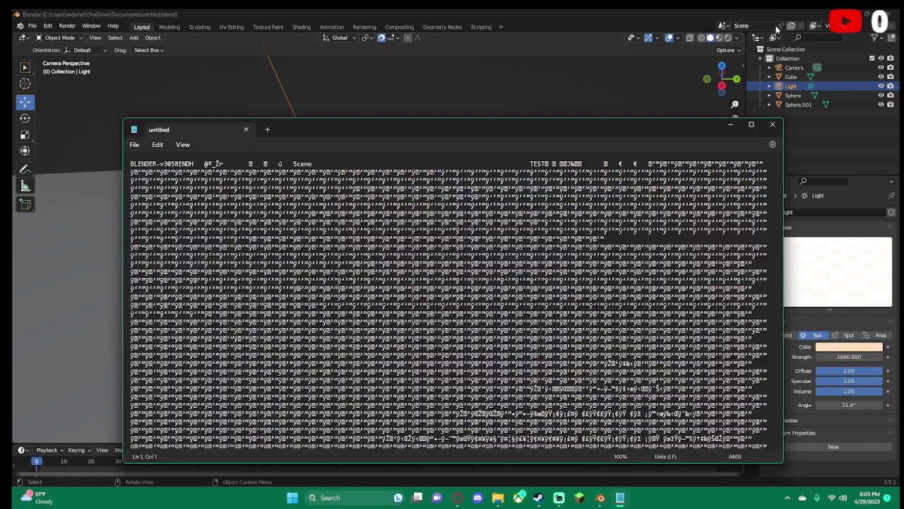
scroll(452, 300, down, 5)
scroll(453, 300, down, 5)
scroll(452, 300, down, 5)
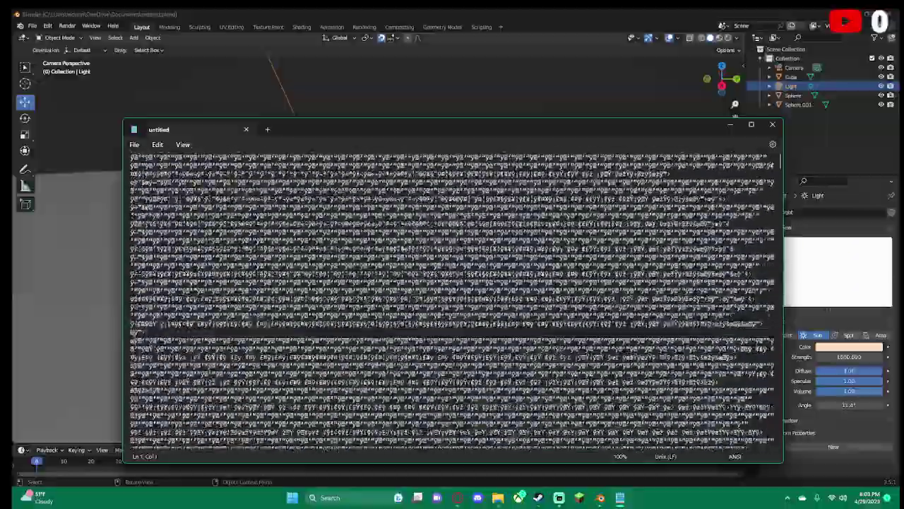
scroll(452, 300, down, 5)
scroll(452, 300, down, 5)
scroll(452, 300, down, 5)
scroll(452, 300, down, 5)
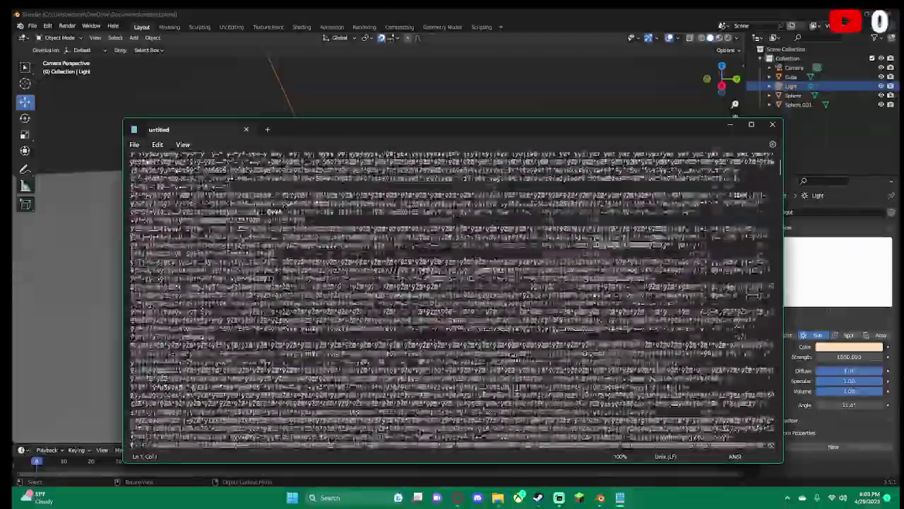
scroll(452, 300, down, 5)
scroll(452, 300, down, 5)
scroll(453, 300, down, 5)
scroll(452, 300, down, 5)
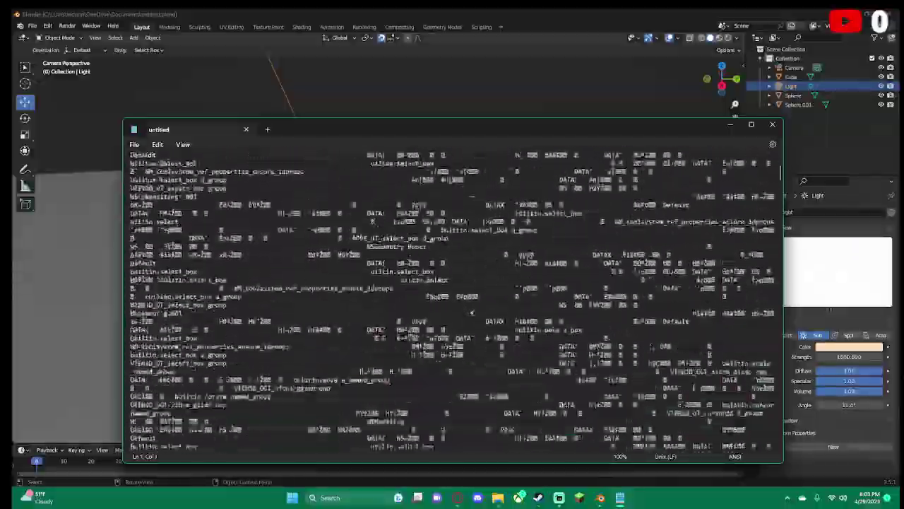
scroll(452, 300, down, 5)
scroll(452, 300, down, 5)
scroll(452, 300, down, 5)
scroll(452, 300, down, 5)
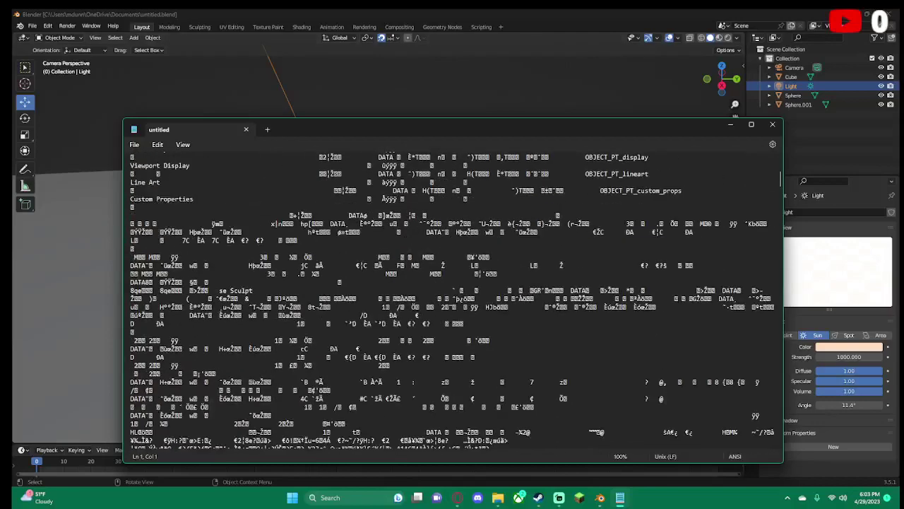
key(super+e)
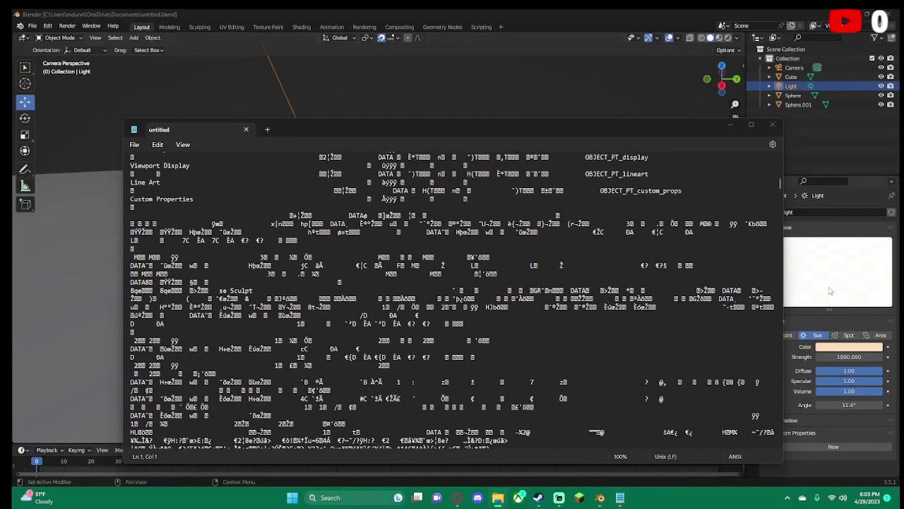
scroll(452, 300, down, 1)
scroll(452, 301, down, 9)
scroll(453, 300, down, 4)
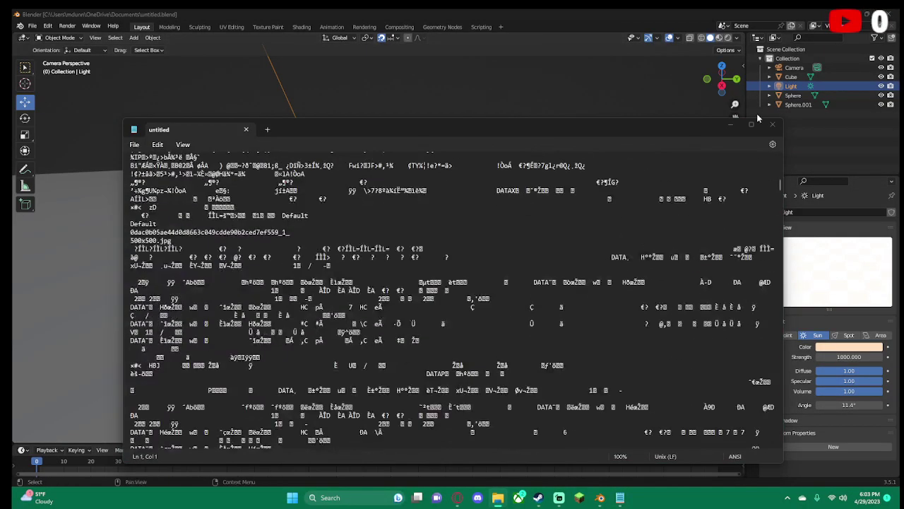
Close Notepad and render a test image, which comes out blank white
click(772, 124)
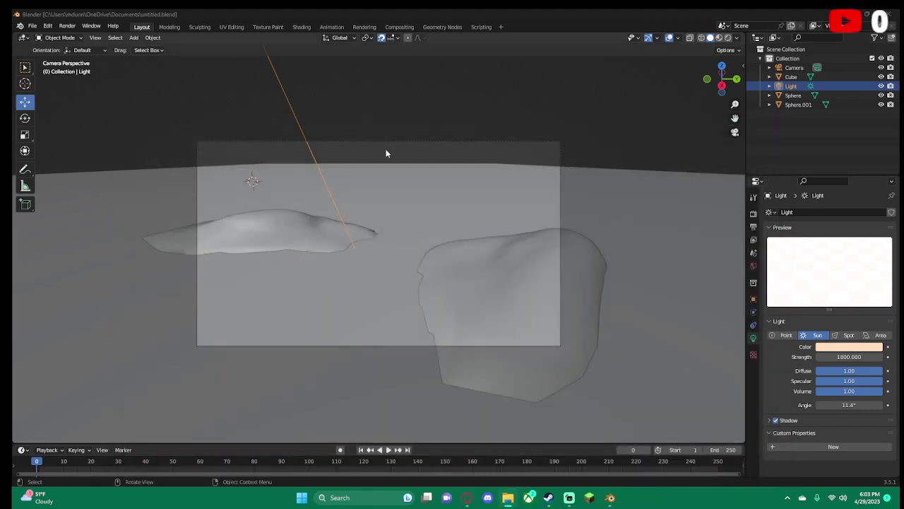
click(65, 26)
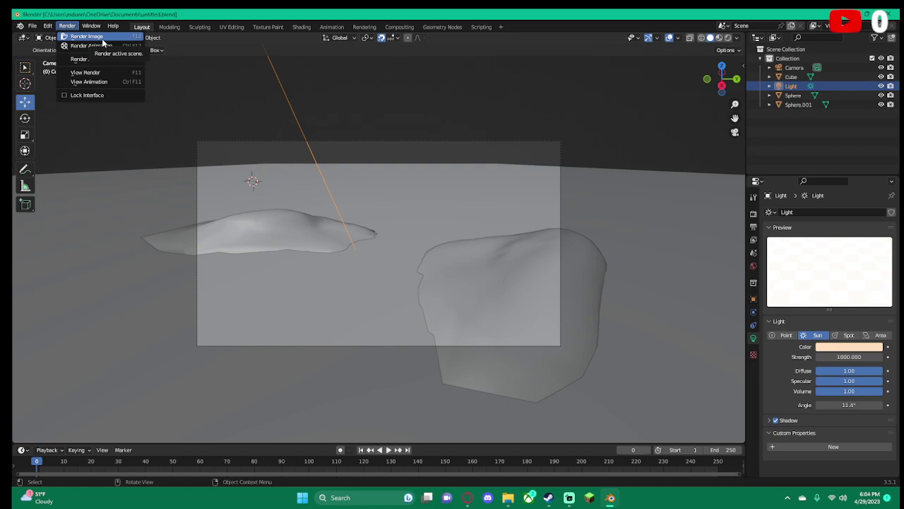
click(87, 36)
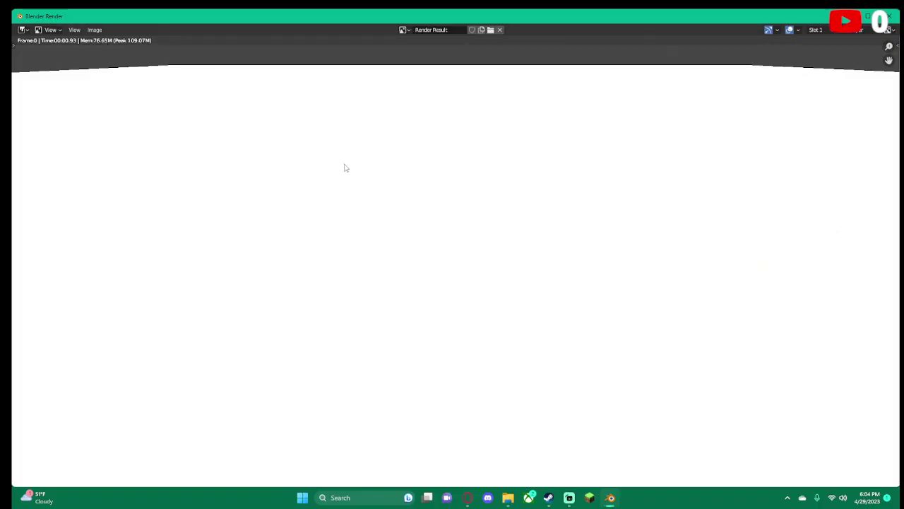
scroll(353, 152, down, 3)
scroll(355, 154, down, 2)
scroll(355, 154, up, 2)
scroll(354, 154, up, 2)
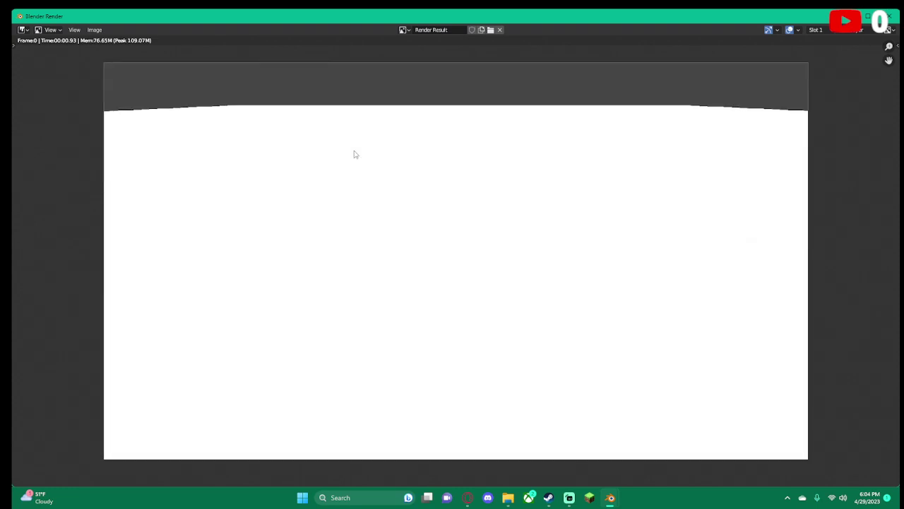
click(899, 23)
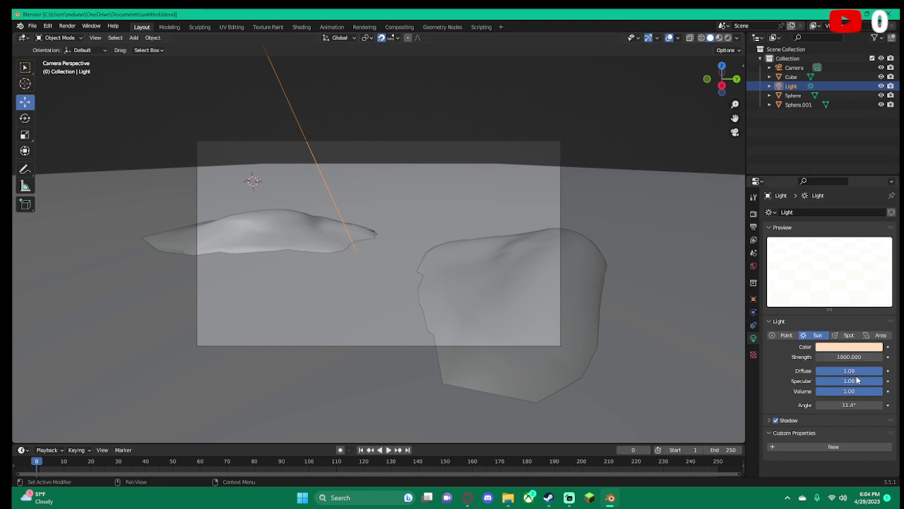
Start lowering the Sun lamp's Strength from 1000 by clearing the field
drag(848, 357, 900, 345)
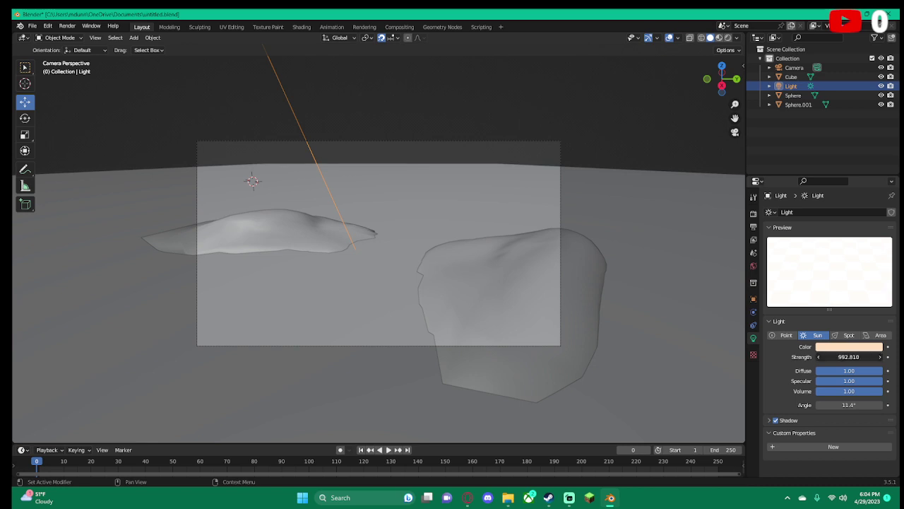
drag(848, 356, 843, 355)
click(843, 356)
key(BackSpace)
Set Sun strength to 10 and re-render, showing both rocks in soft beige light
text(10)
key(Return)
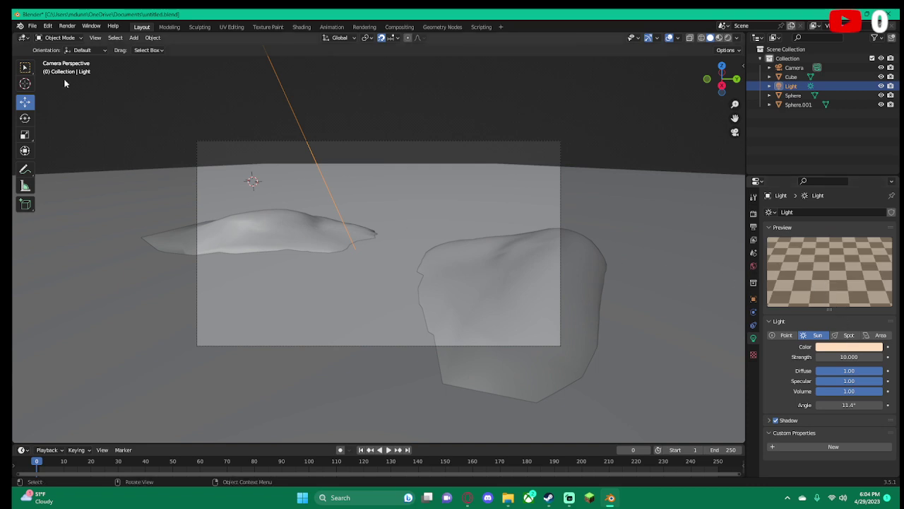
click(67, 26)
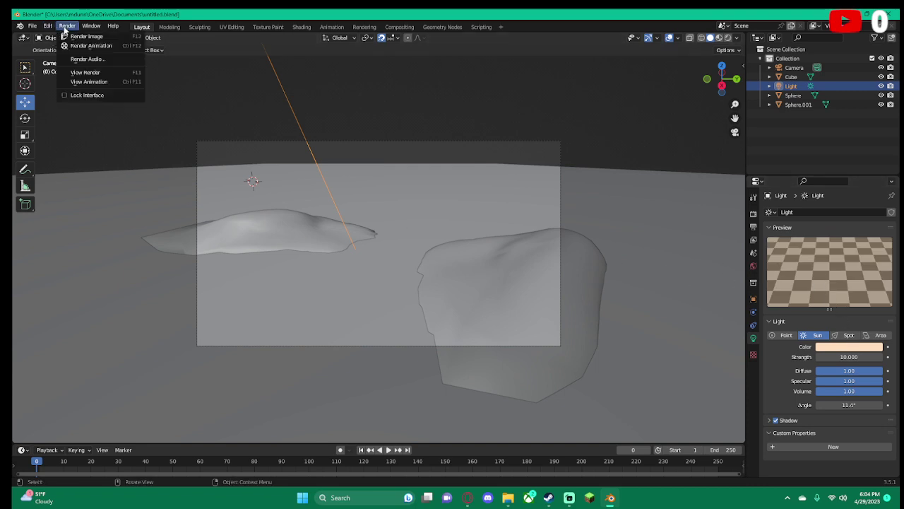
click(87, 36)
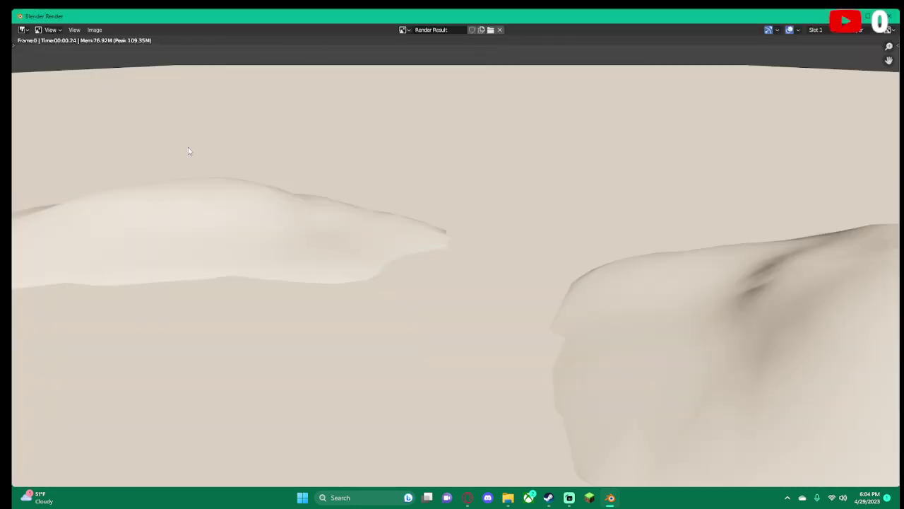
scroll(570, 201, down, 1)
scroll(570, 201, down, 2)
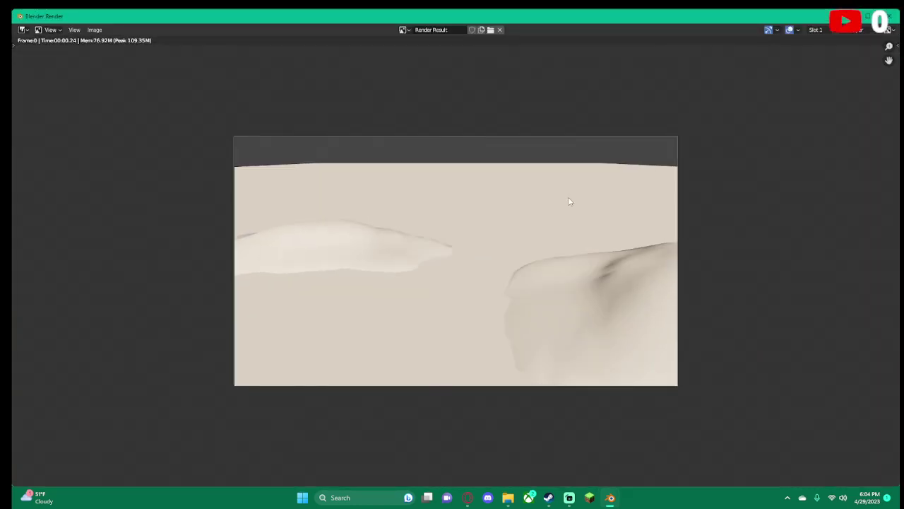
scroll(570, 202, up, 1)
scroll(600, 174, up, 1)
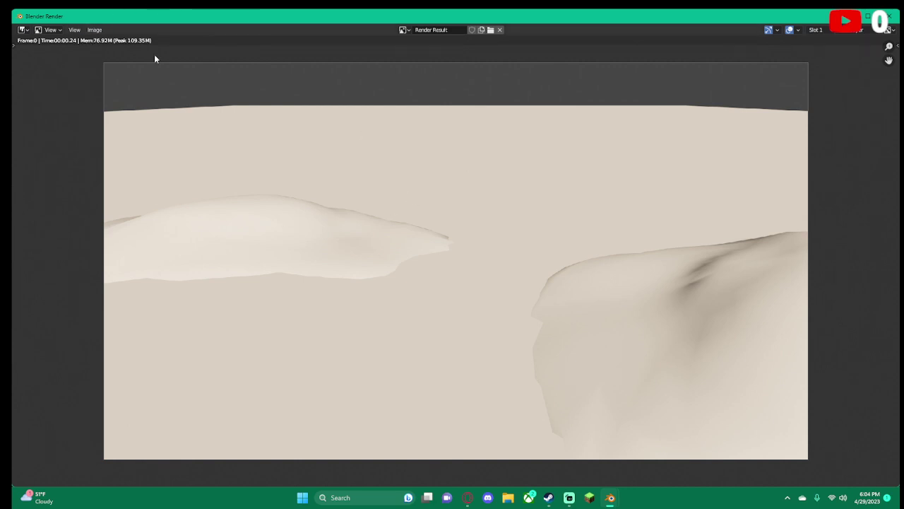
click(892, 16)
scroll(388, 183, up, 2)
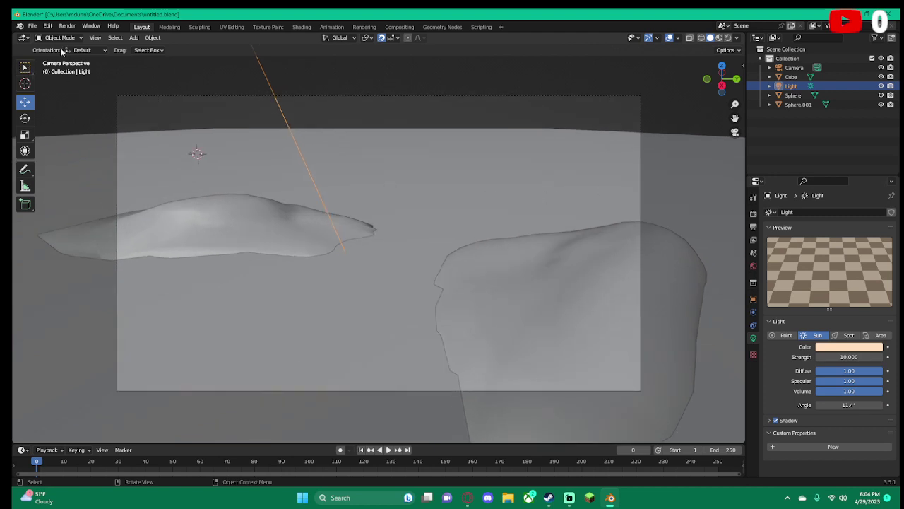
Duplicate the left rock as Sphere.002 and move it back above the right-hand rock
click(283, 224)
right_click(283, 224)
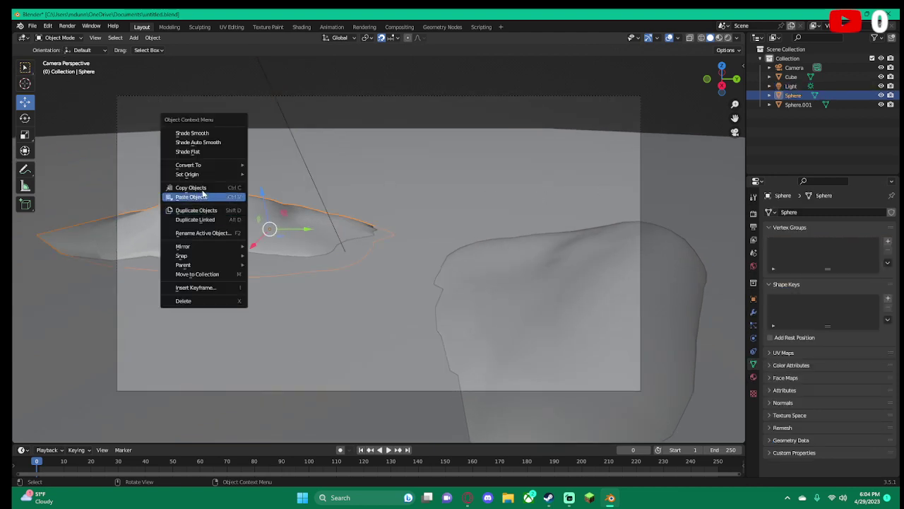
click(189, 211)
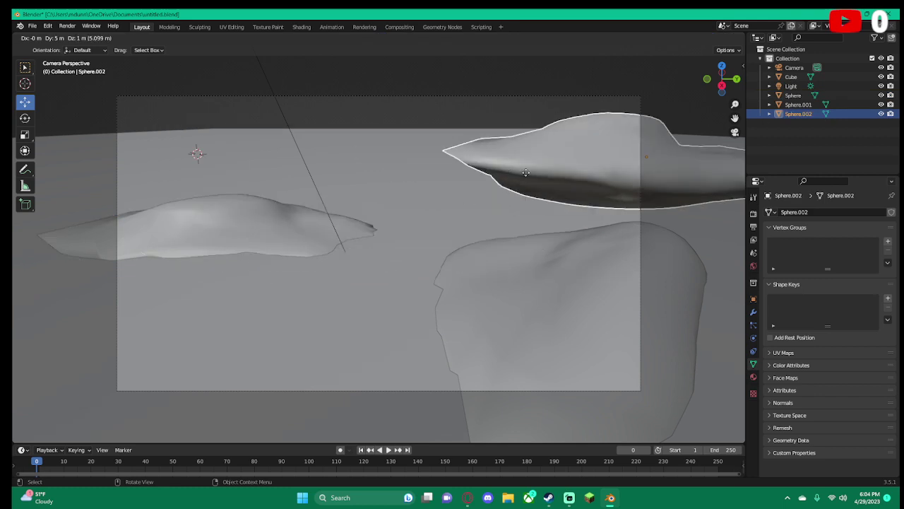
click(526, 175)
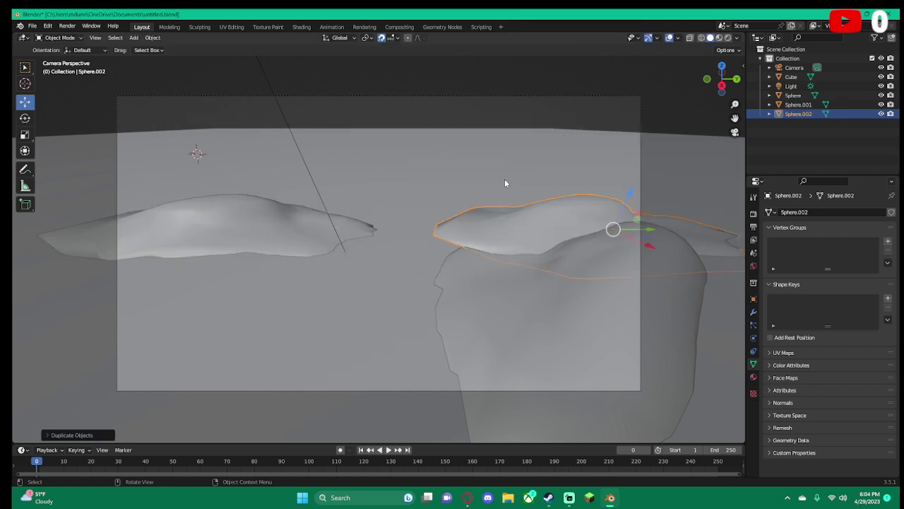
drag(644, 247, 513, 185)
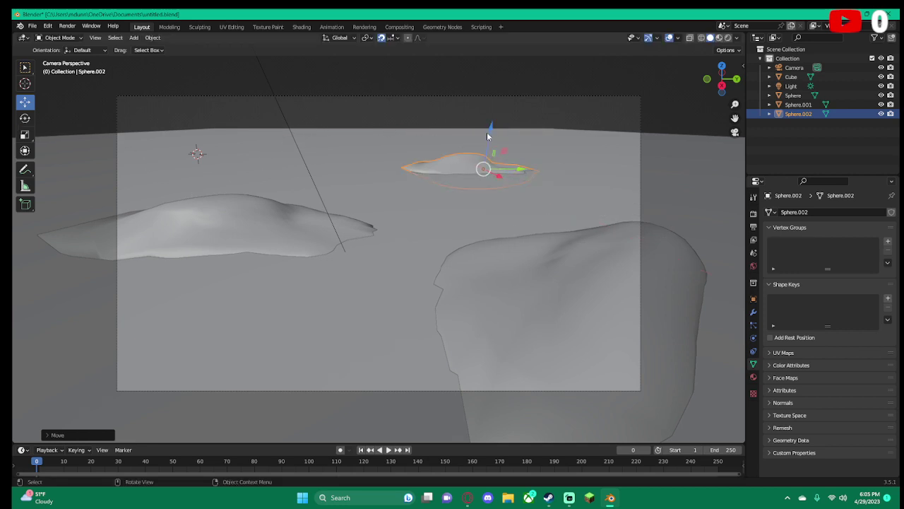
drag(491, 130, 489, 140)
Scale Sphere.002 down into a small, flattened rock
click(25, 134)
drag(490, 134, 489, 144)
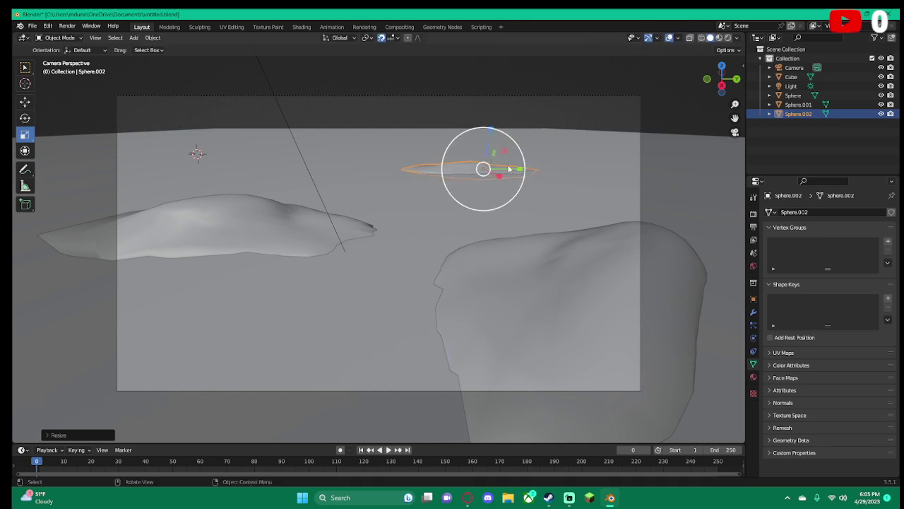
drag(521, 173, 488, 176)
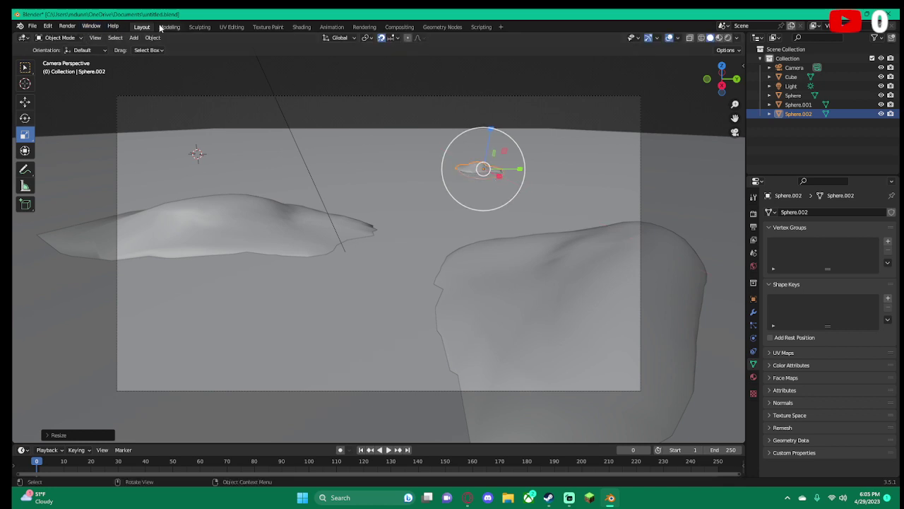
In Sculpting, raise a bump with the Draw brush and smooth the small distant rock
click(208, 27)
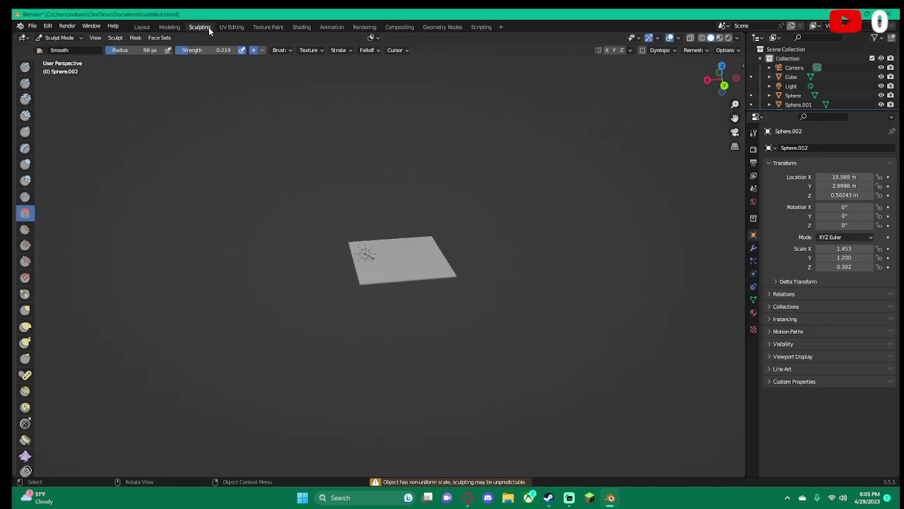
scroll(377, 290, up, 3)
scroll(414, 283, up, 3)
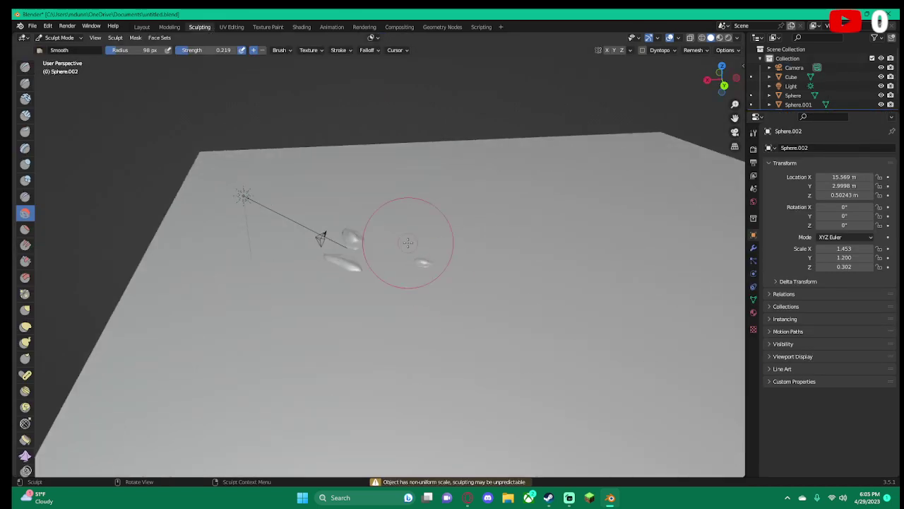
scroll(409, 242, up, 3)
scroll(504, 273, up, 2)
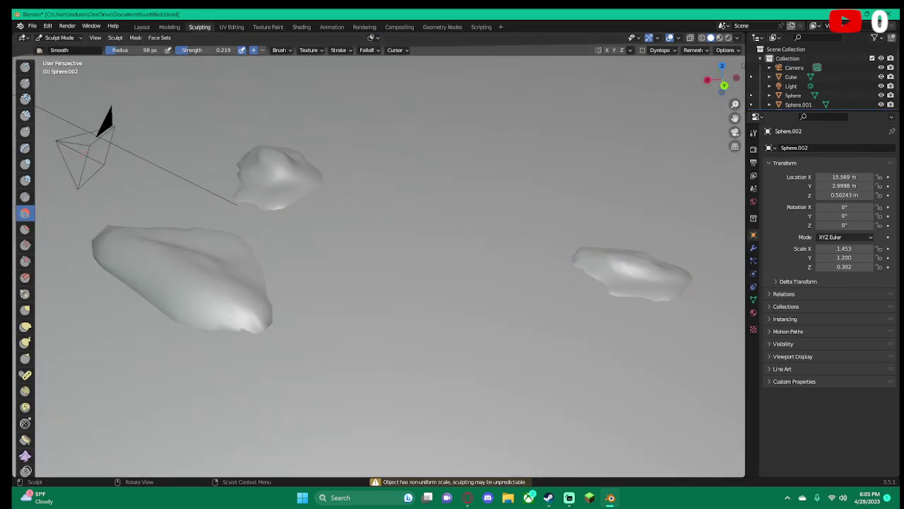
click(24, 66)
scroll(348, 222, down, 4)
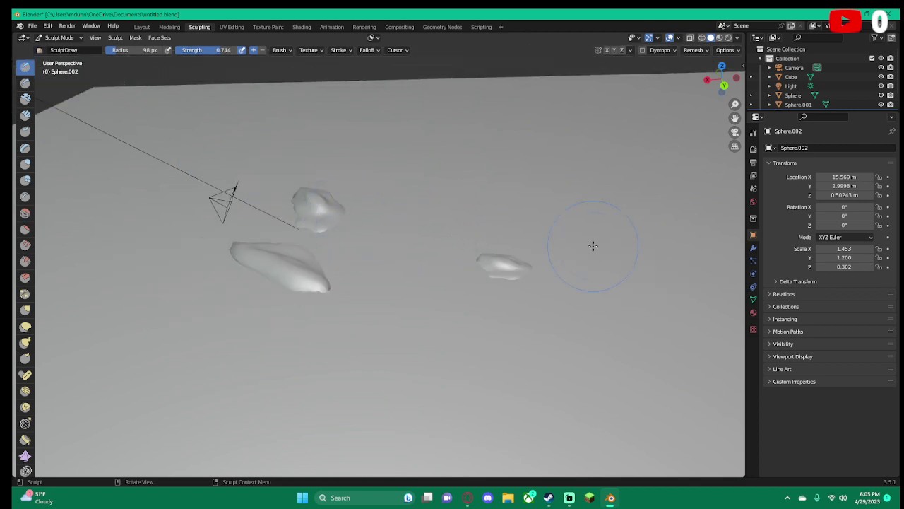
scroll(593, 245, up, 3)
mouse_move(639, 267)
mouse_down()
mouse_move(637, 285)
mouse_move(586, 247)
mouse_move(636, 258)
mouse_move(642, 290)
mouse_up()
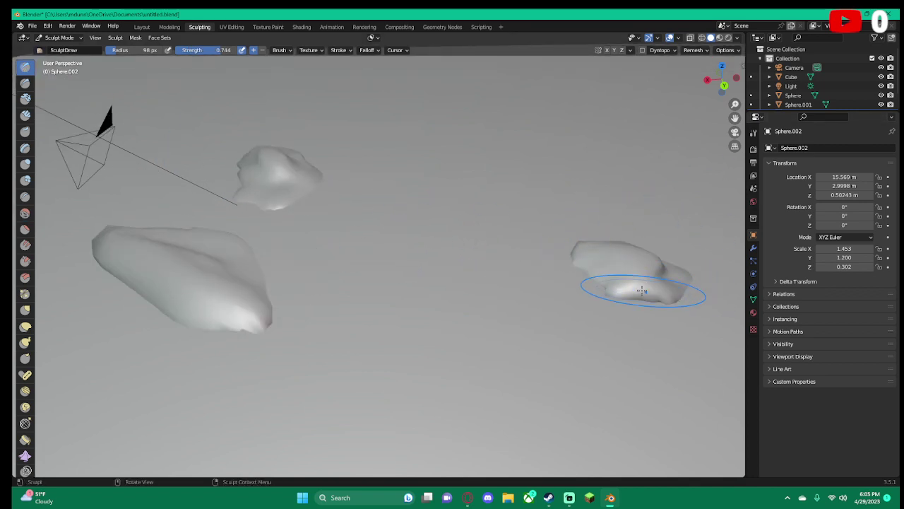
click(734, 132)
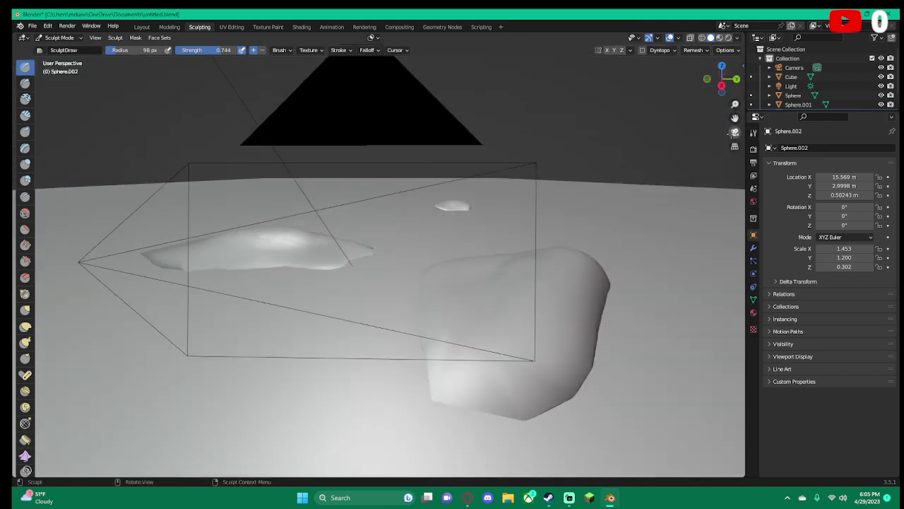
scroll(397, 227, up, 4)
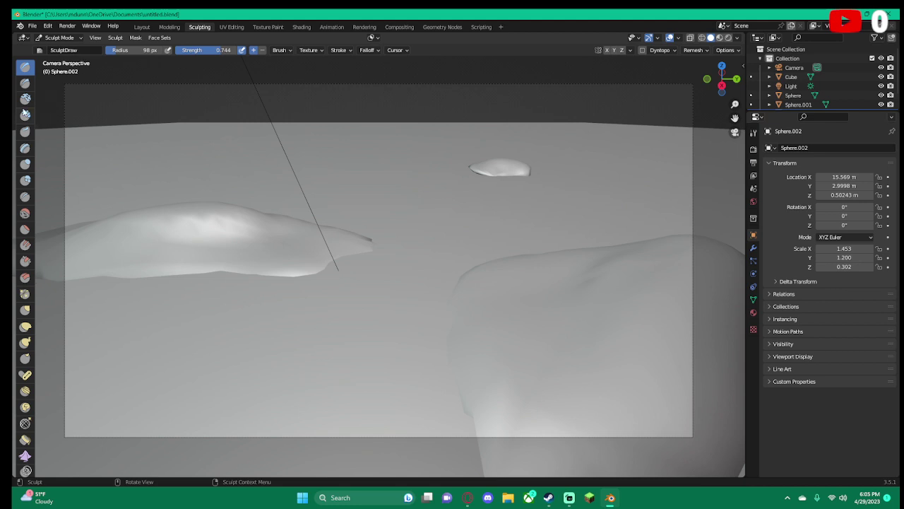
click(25, 213)
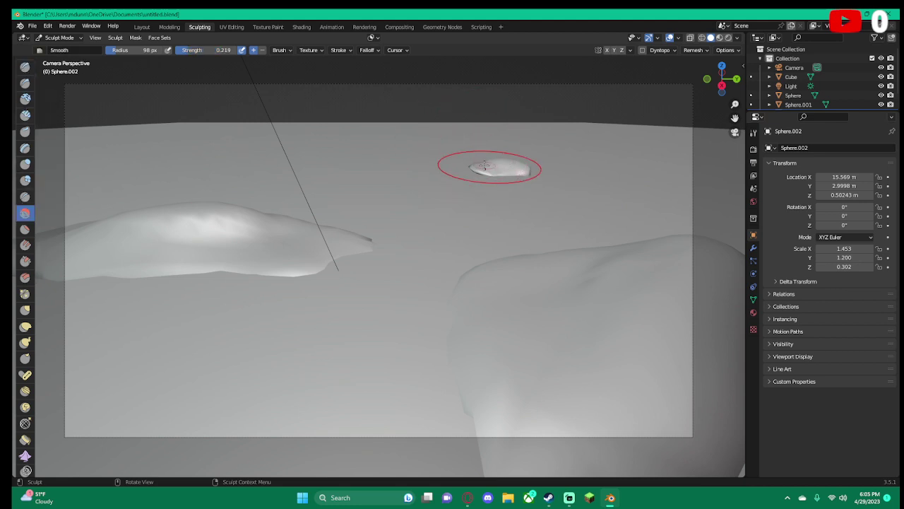
mouse_move(487, 168)
mouse_down()
mouse_move(481, 173)
mouse_move(498, 162)
mouse_move(515, 168)
mouse_up()
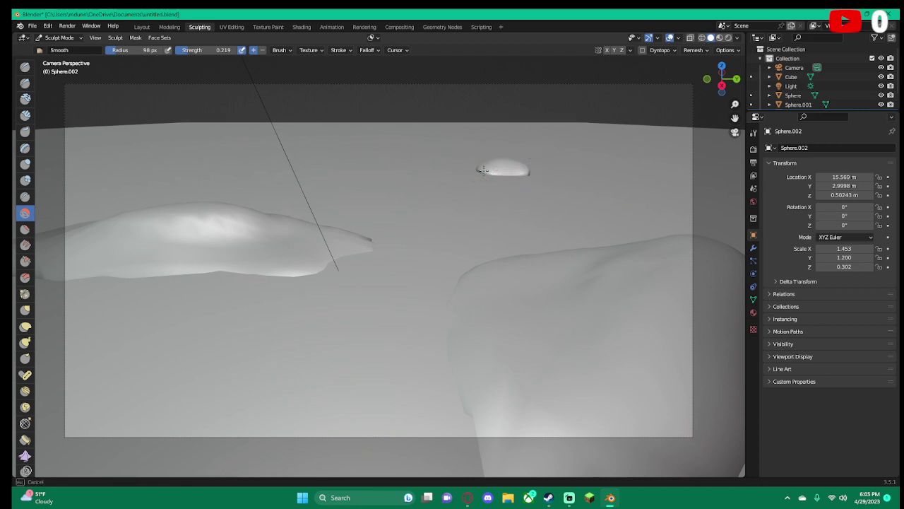
Carve creases into the small blob with the Crease brush at 31 px radius
click(25, 197)
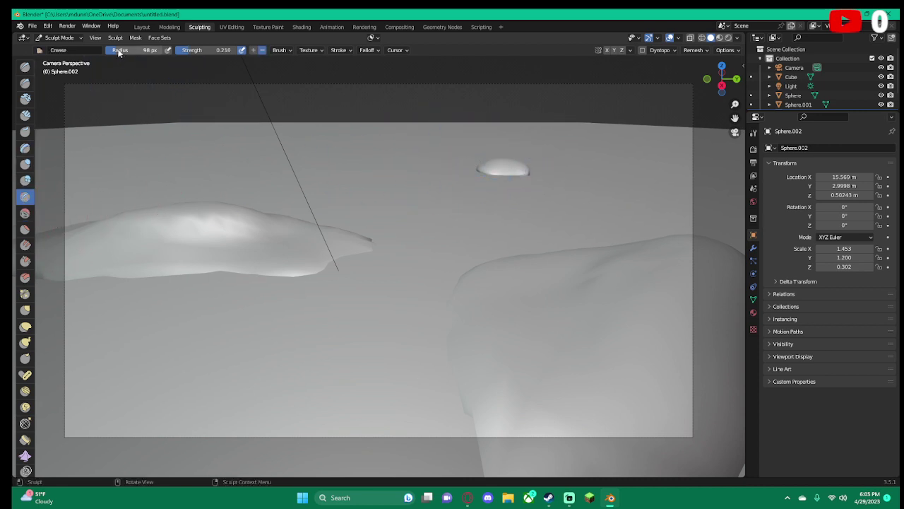
click(145, 50)
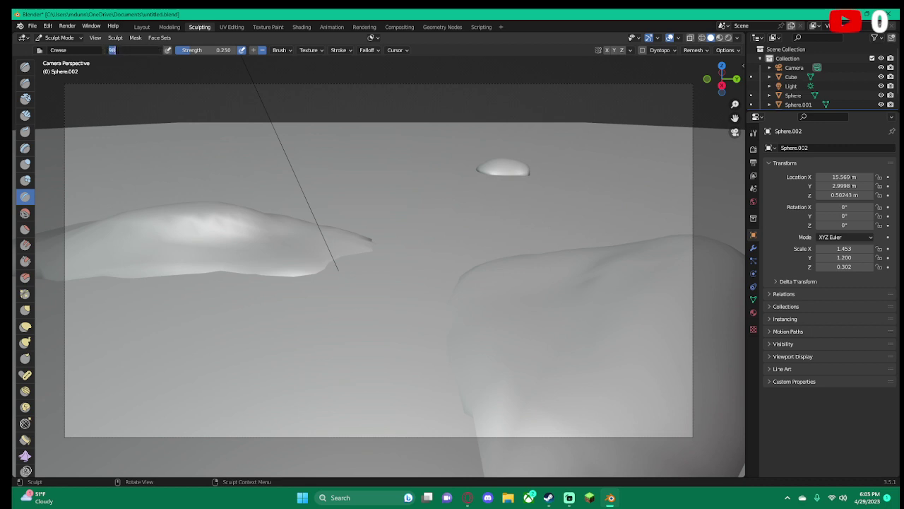
text(31)
key(Return)
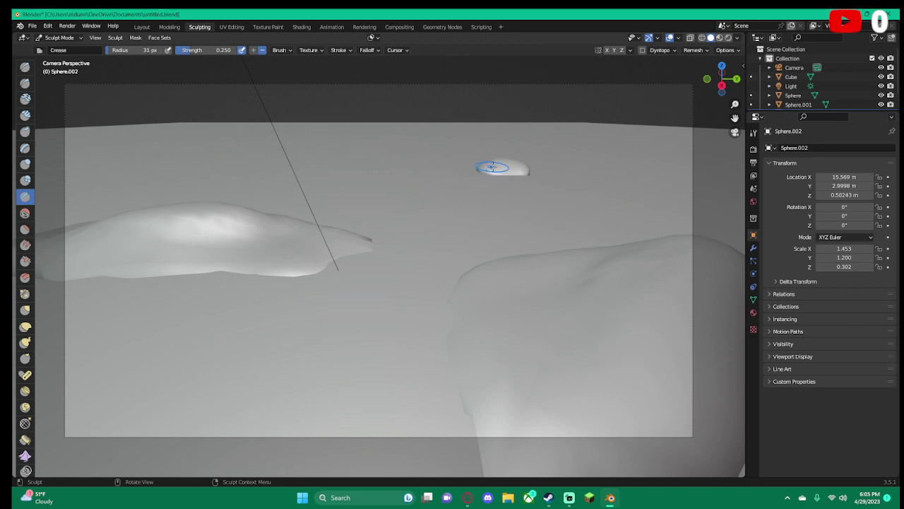
mouse_move(495, 169)
mouse_down()
mouse_move(516, 166)
mouse_move(487, 161)
mouse_up()
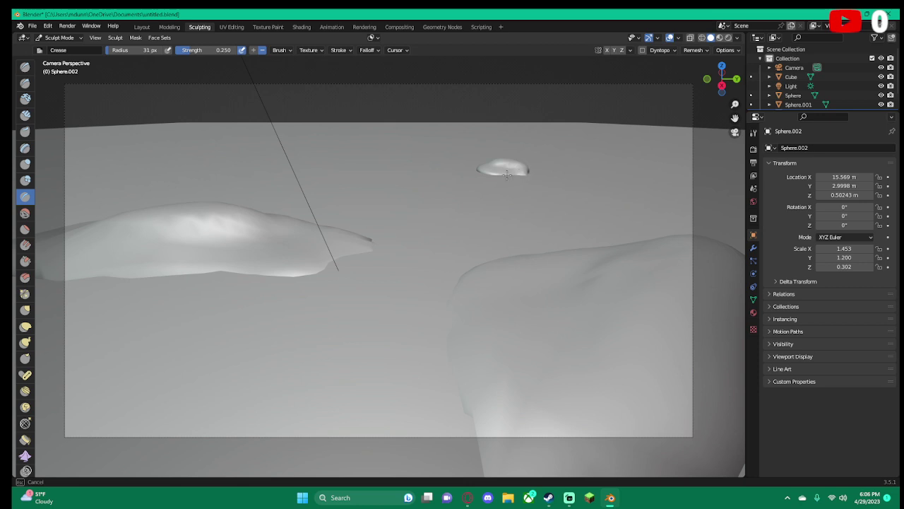
drag(468, 169, 483, 166)
drag(507, 165, 499, 172)
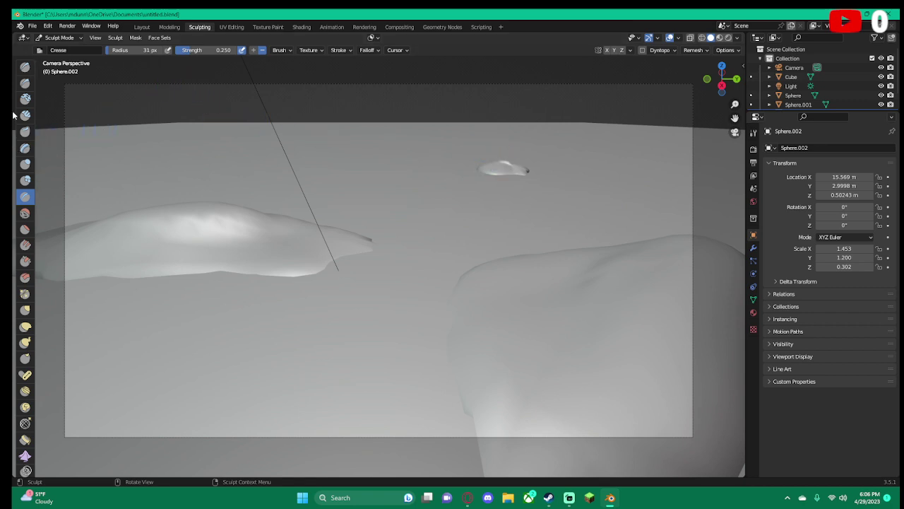
click(24, 68)
click(59, 41)
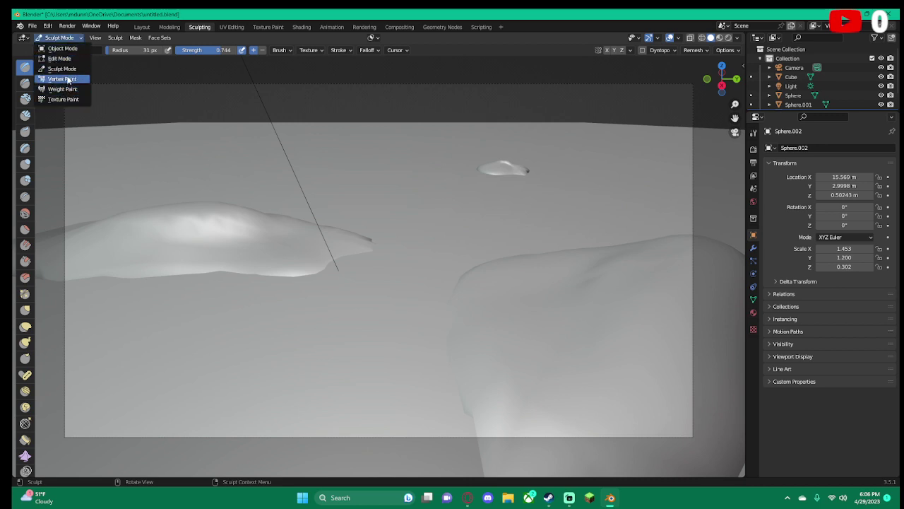
Return to Object Mode, deselect all, and render the three-rock terrain, then close it
click(63, 48)
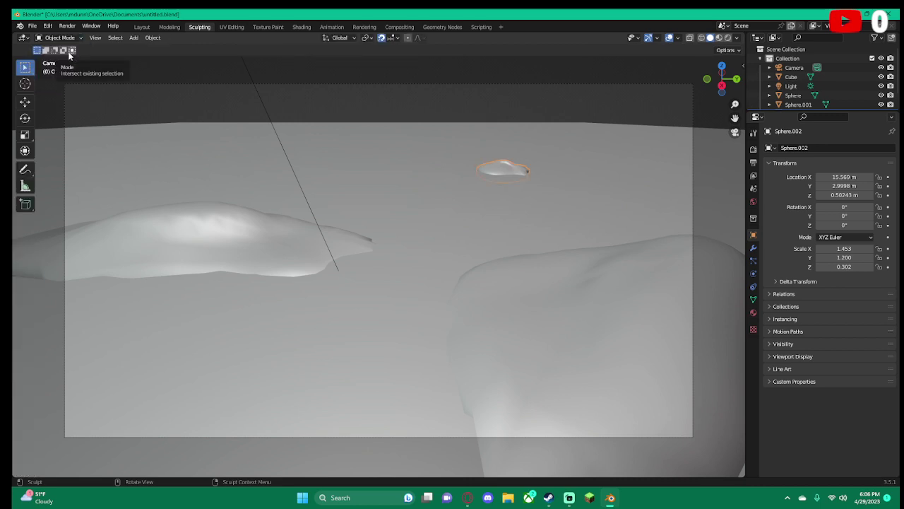
key(alt+a)
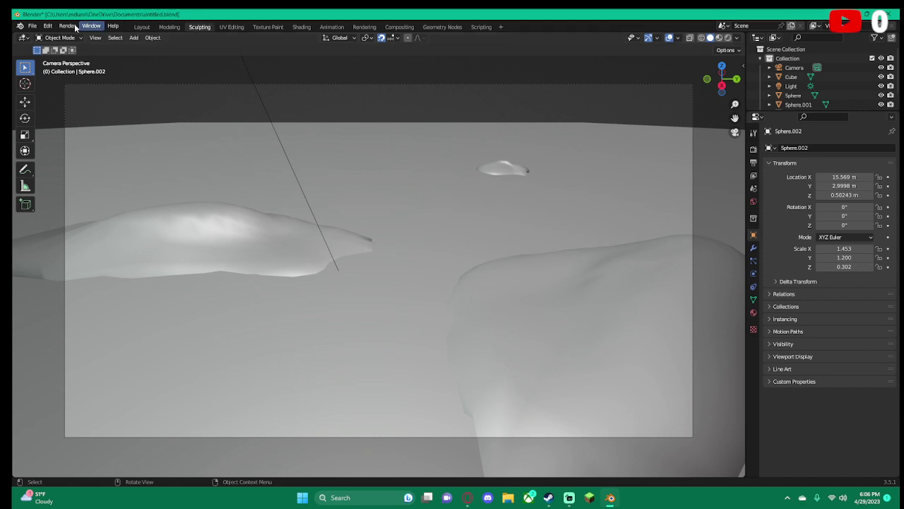
click(50, 27)
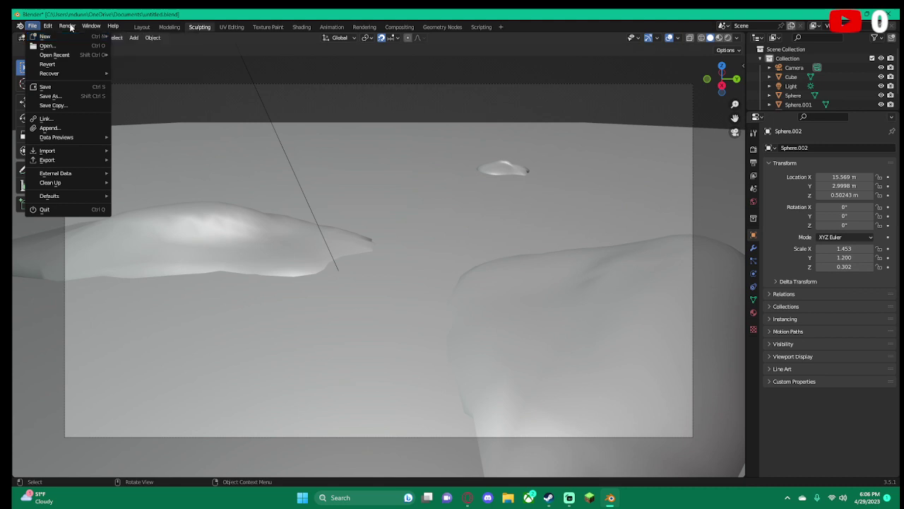
mouse_move(68, 26)
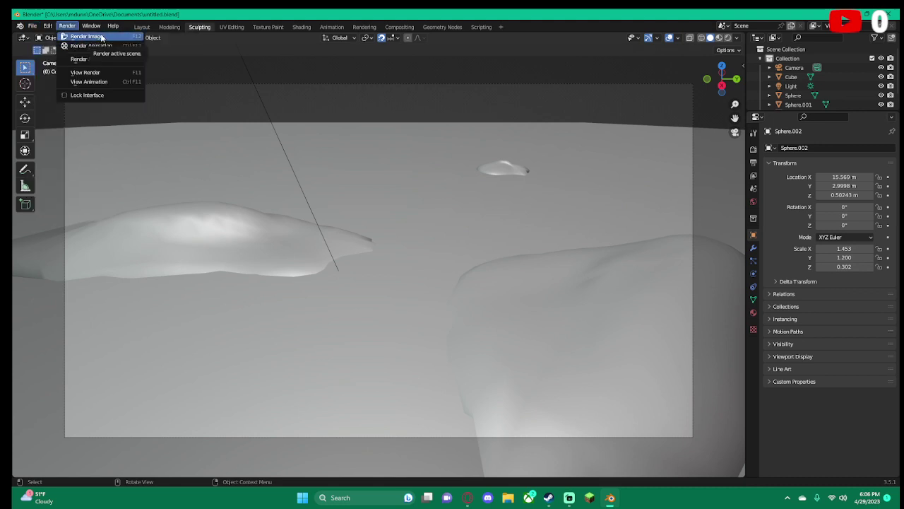
click(101, 37)
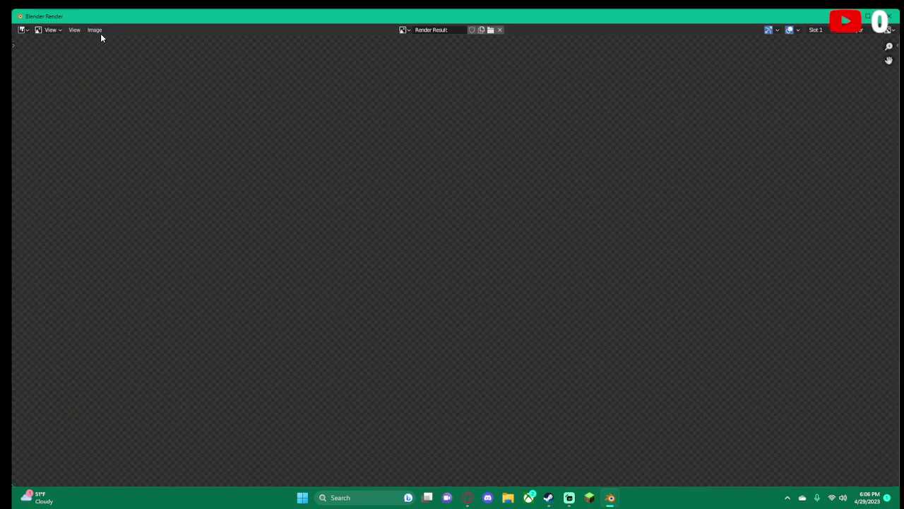
scroll(869, 49, down, 3)
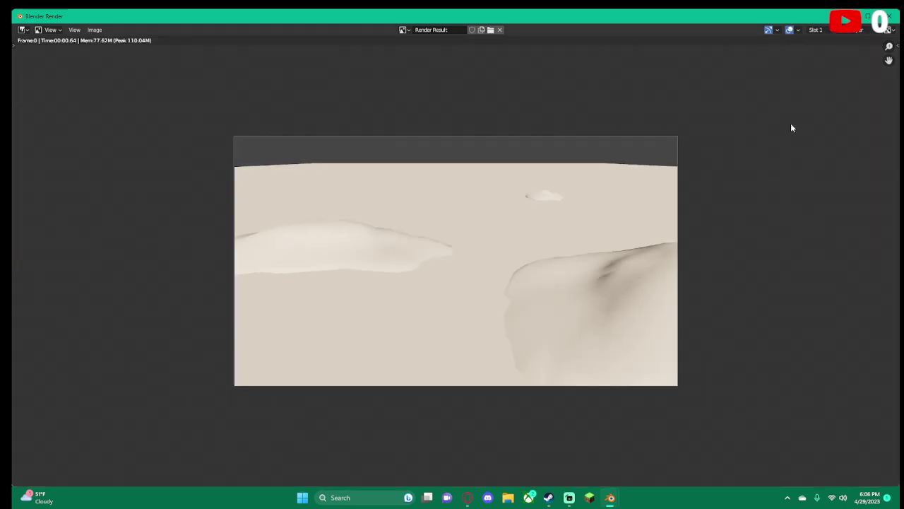
scroll(787, 125, up, 1)
scroll(788, 126, up, 1)
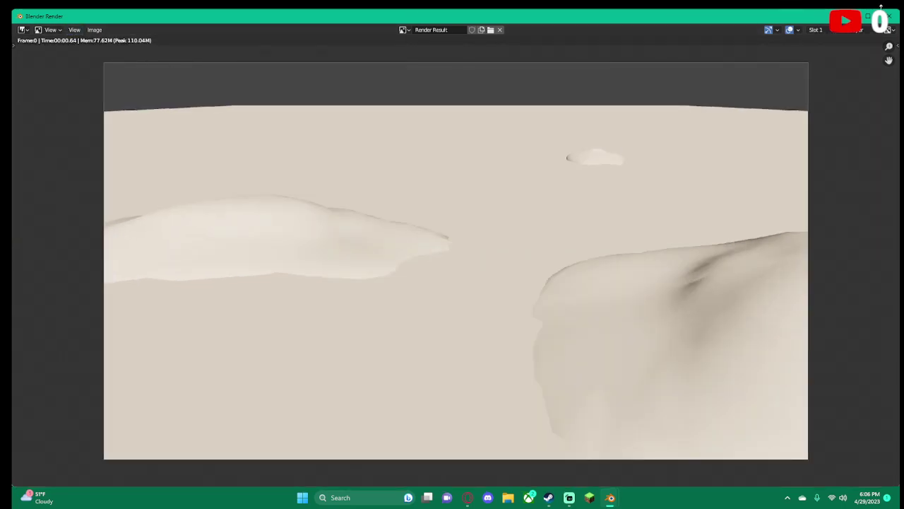
key(Escape)
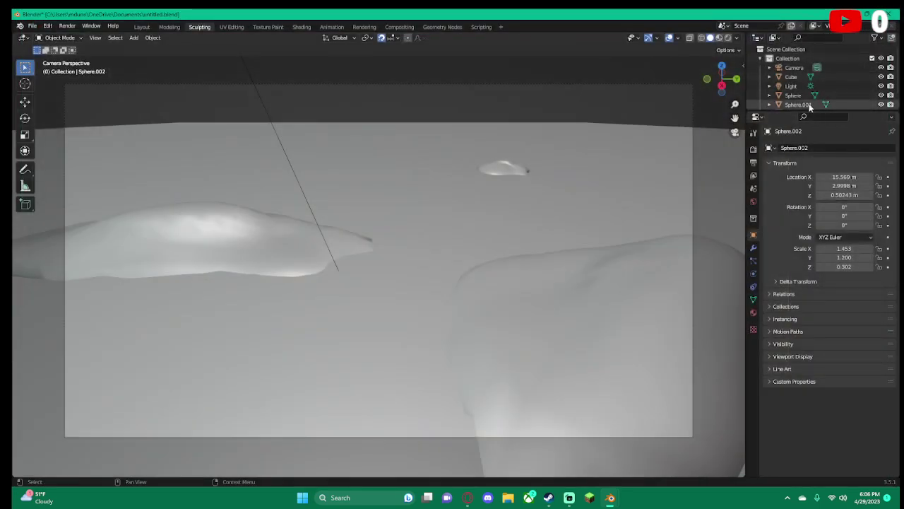
Select the Light and lower the Sun strength from 10 to 5
click(791, 85)
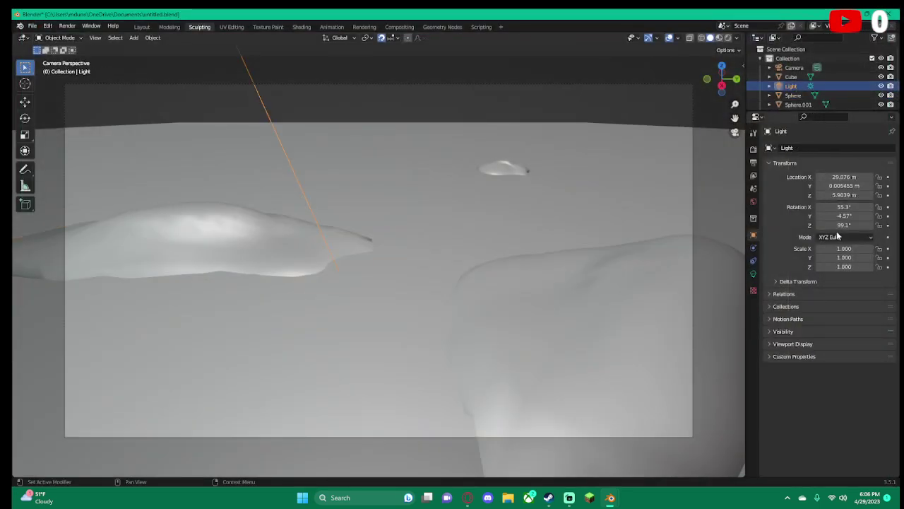
click(145, 26)
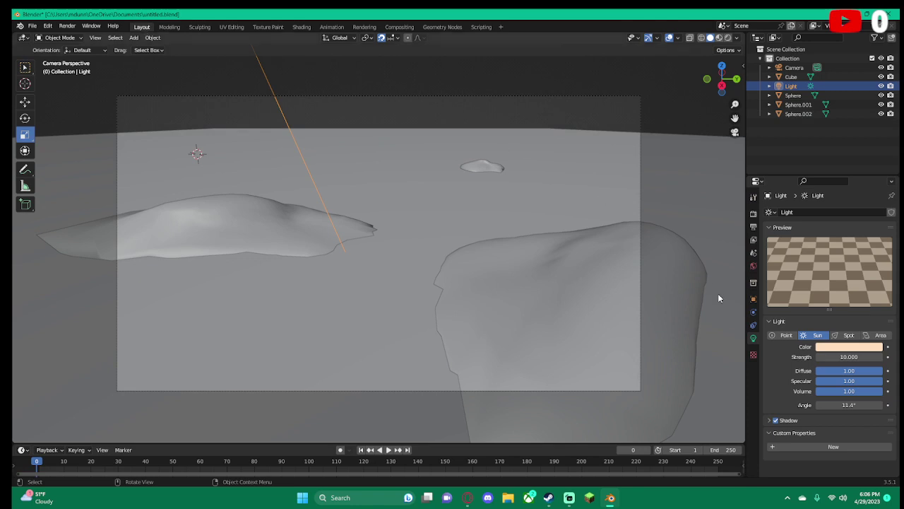
click(819, 358)
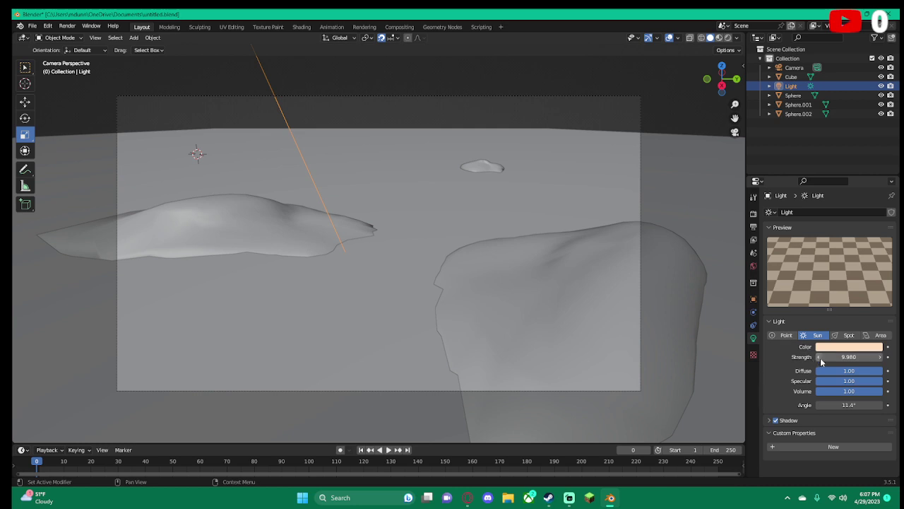
click(820, 358)
double_click(820, 357)
key(BackSpace)
text(5.000)
key(Return)
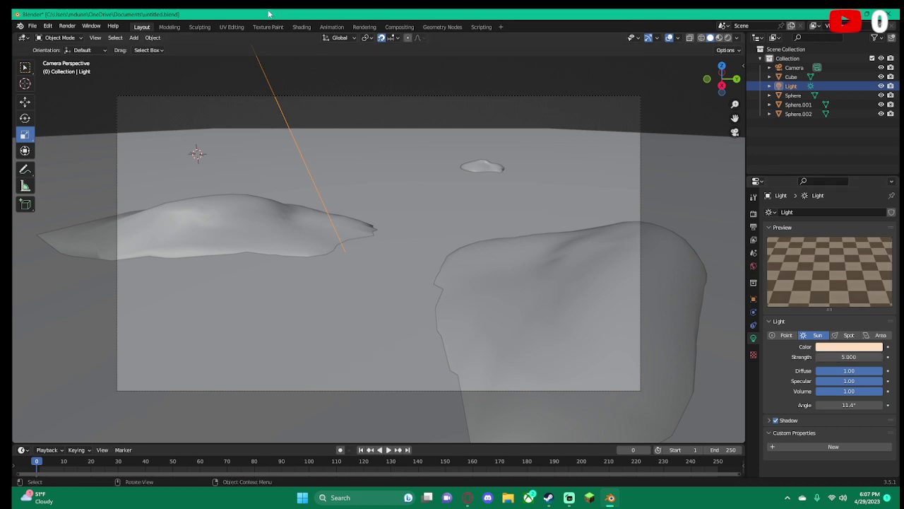
click(66, 26)
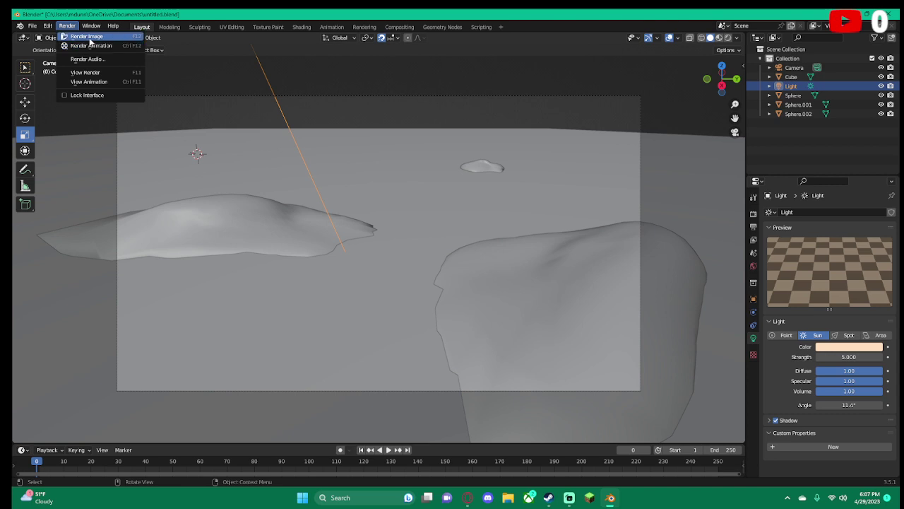
Render the terrain again under the strength-5 sun and fit the render in the image editor
click(82, 36)
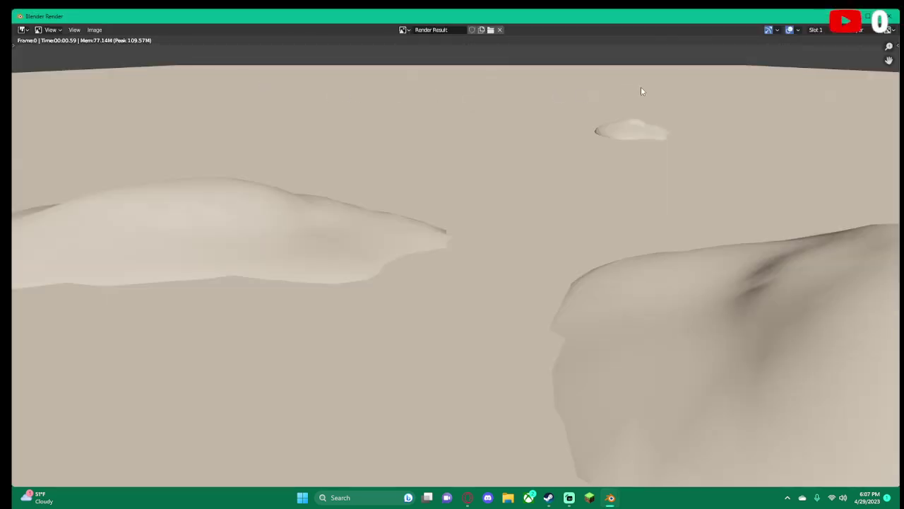
click(51, 30)
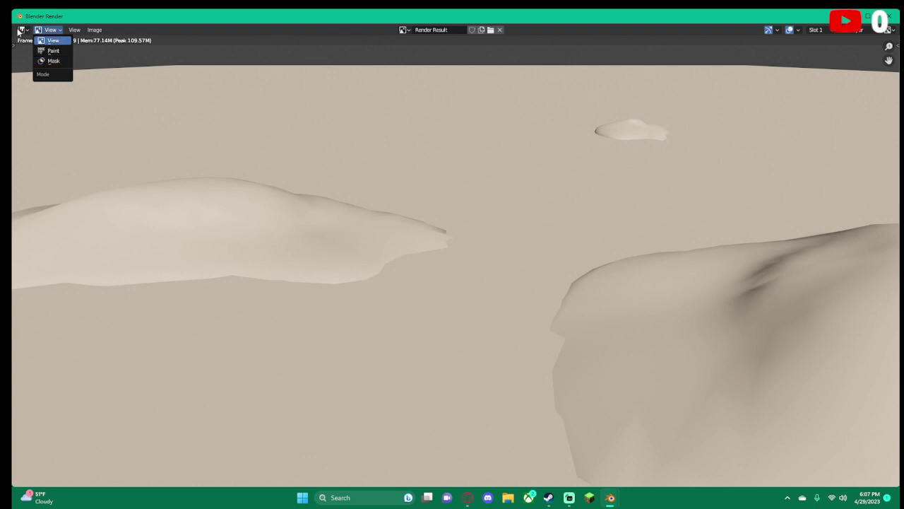
click(53, 51)
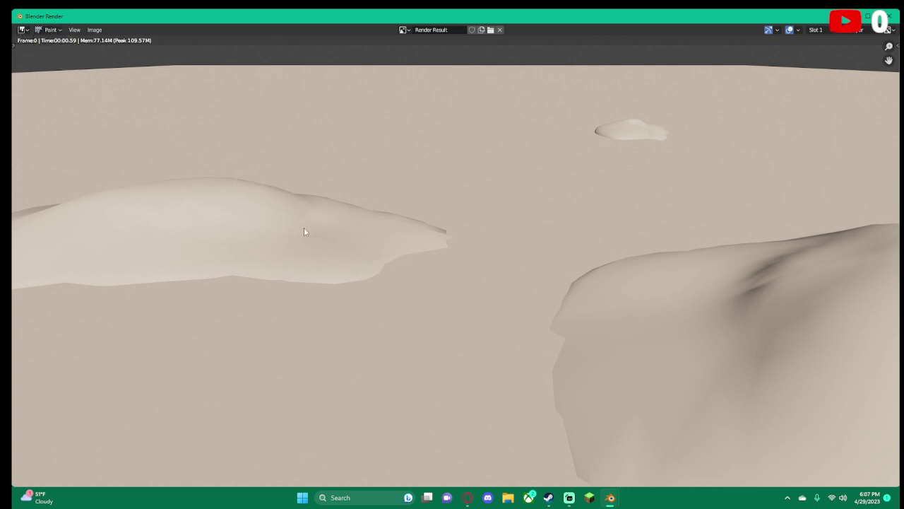
click(94, 29)
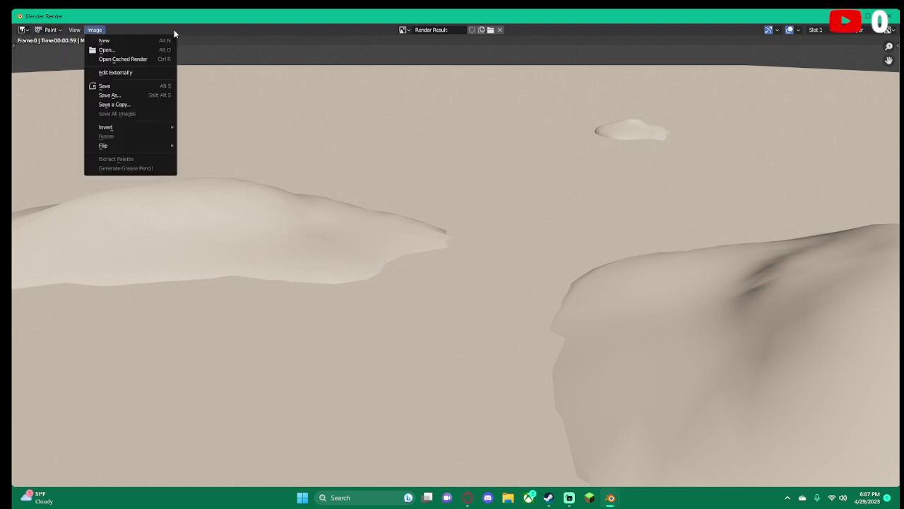
click(404, 30)
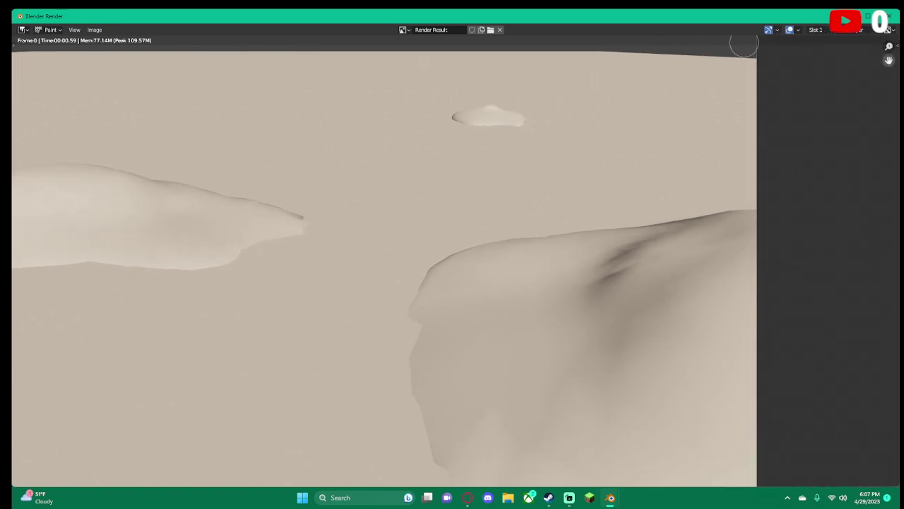
drag(887, 59, 775, 131)
scroll(775, 131, down, 3)
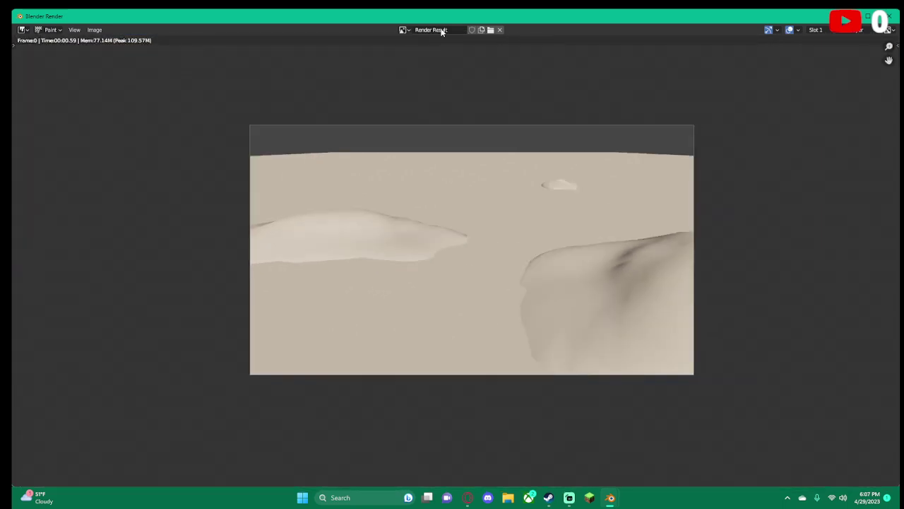
click(435, 30)
key(Escape)
click(74, 29)
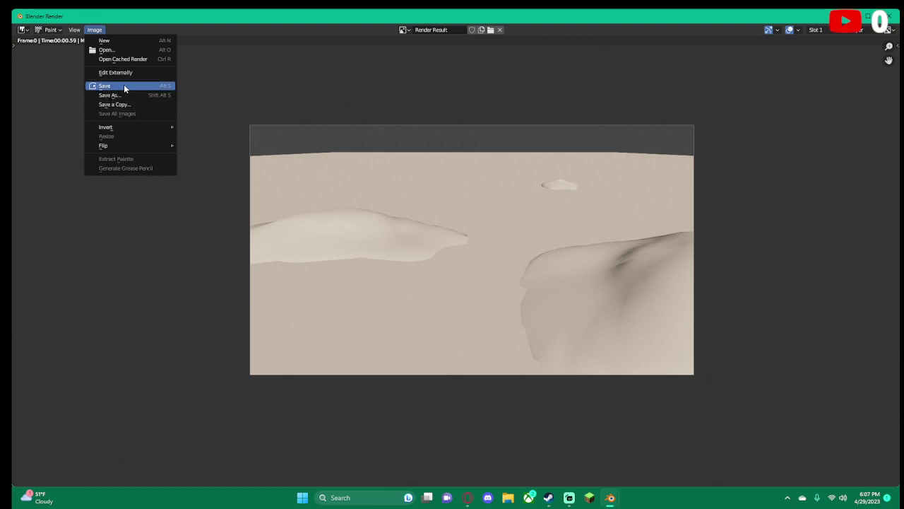
Save the Sun-strength-5 render to the Desktop as untitled.png
click(124, 86)
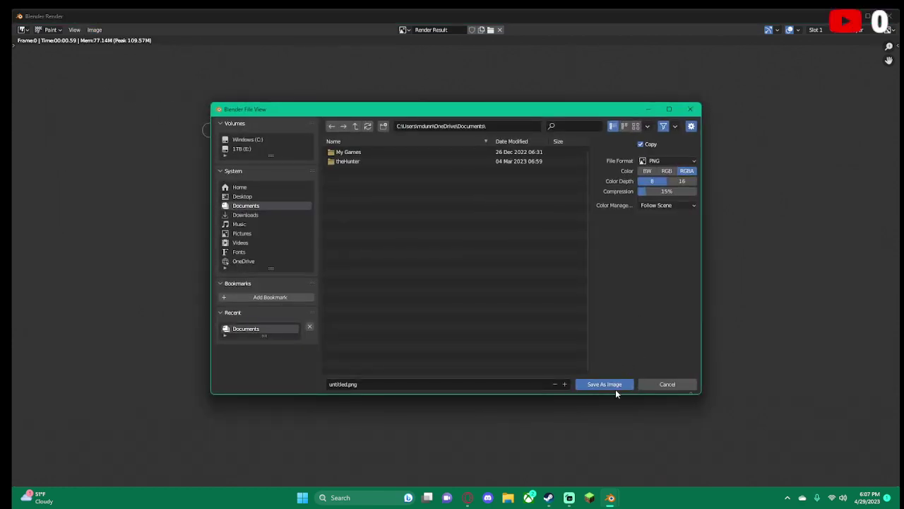
click(241, 187)
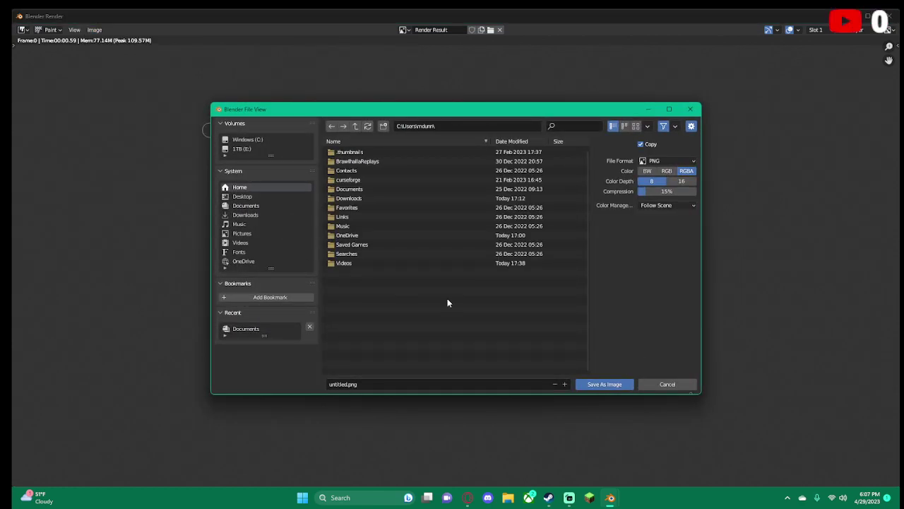
click(256, 197)
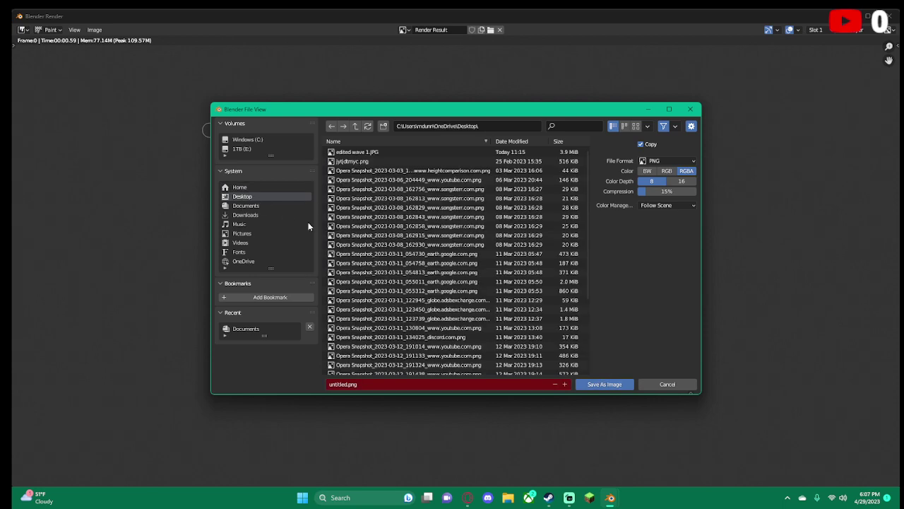
click(605, 384)
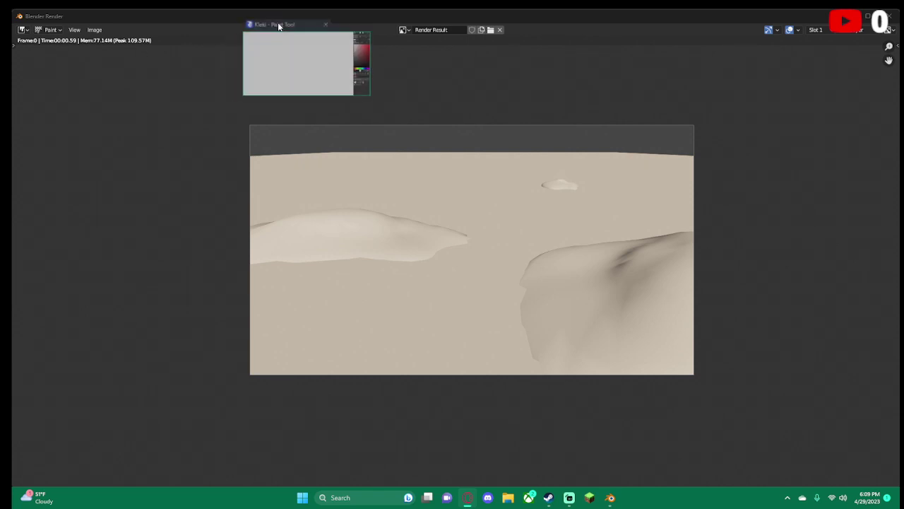
Maximize the Kleki browser, then minimize it to show Blender's Render Result window
drag(276, 24, 386, 14)
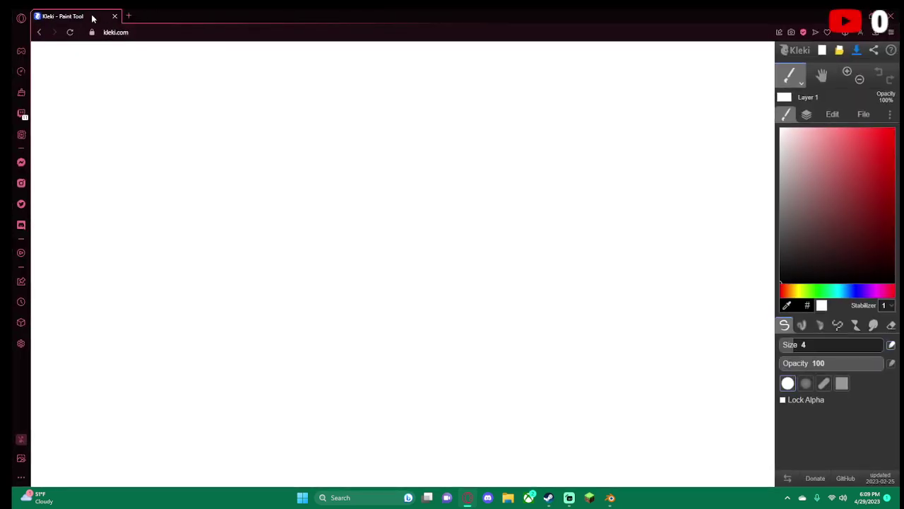
click(115, 16)
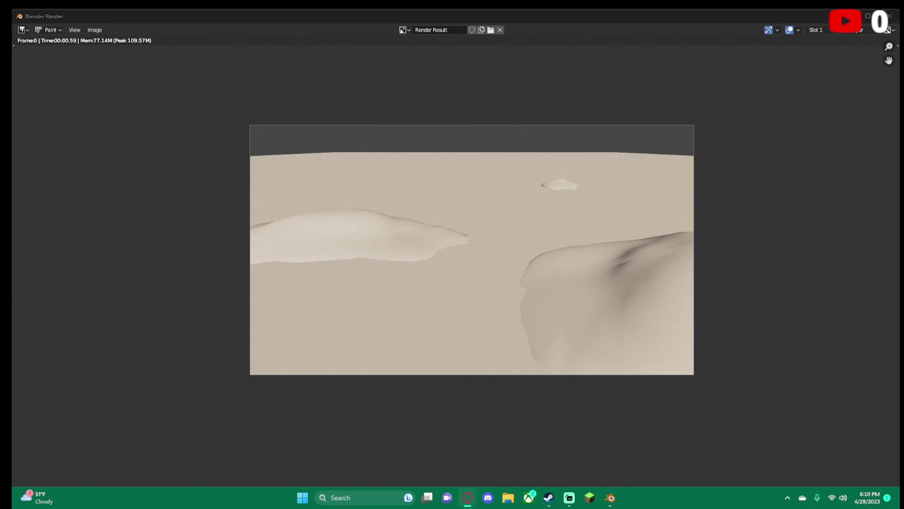
Restore Kleki full-screen over the render, fit the terrain canvas, and return to the Brush panel
drag(0, 32, 551, 34)
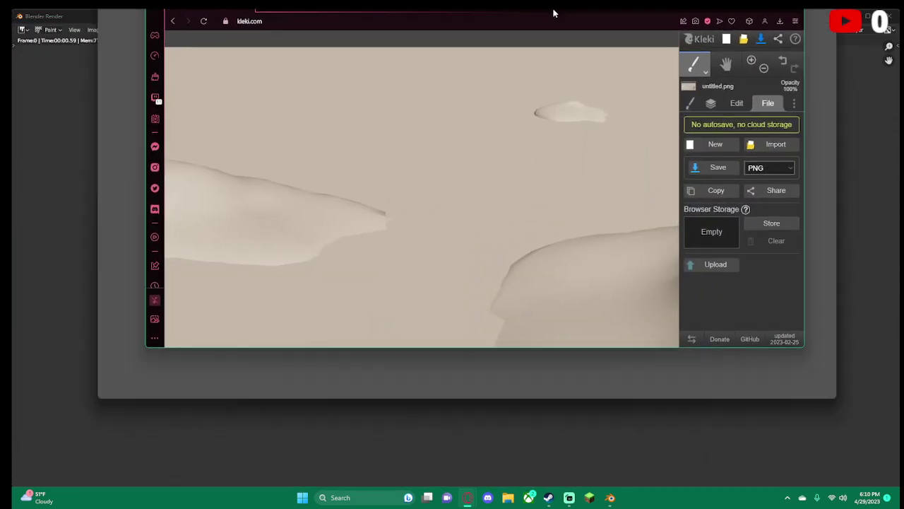
drag(550, 33, 553, 13)
scroll(695, 155, down, 3)
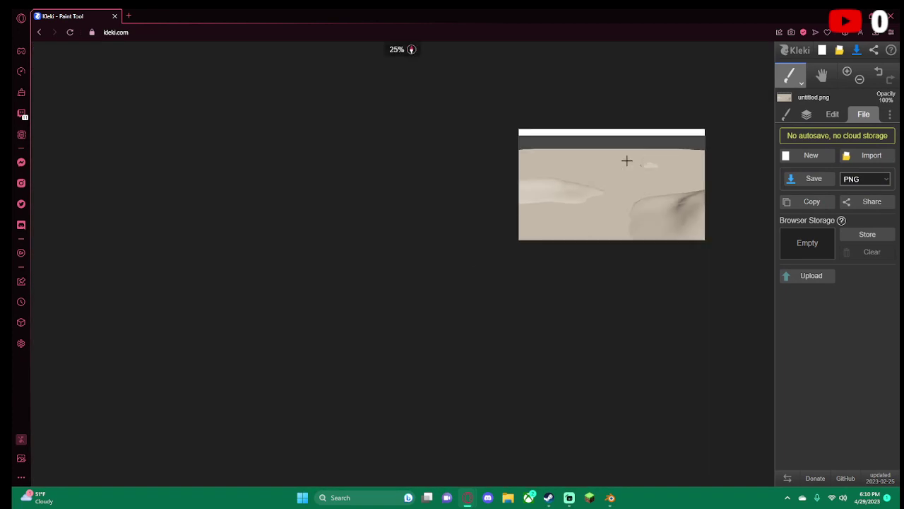
scroll(706, 149, up, 3)
scroll(365, 216, down, 1)
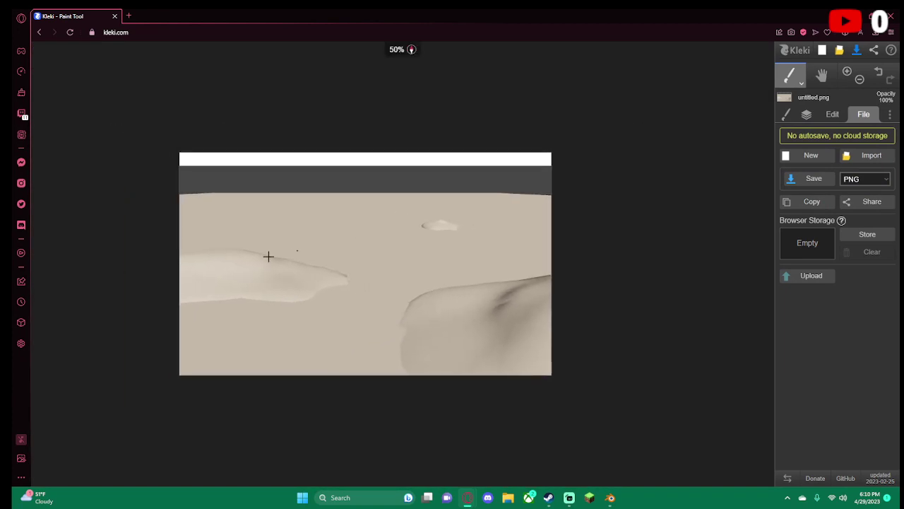
scroll(297, 254, up, 1)
click(806, 114)
click(786, 115)
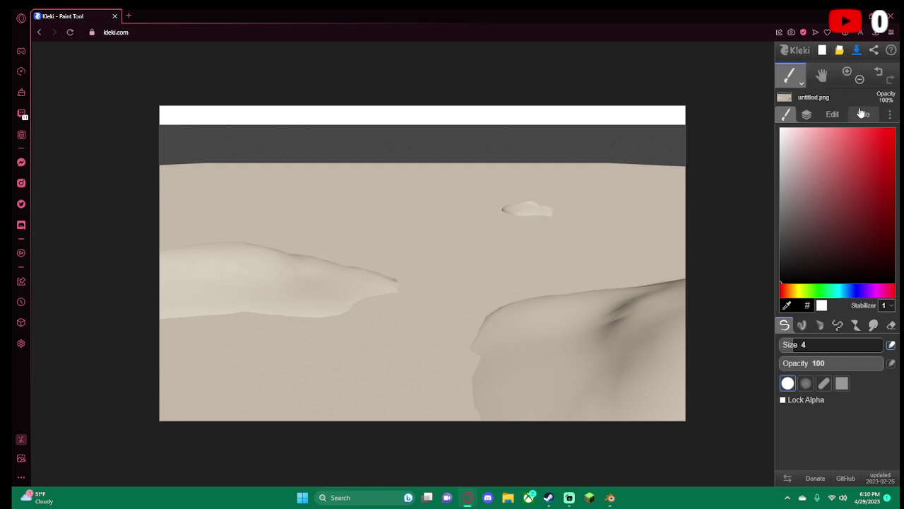
Move Layer 1 to the top of the layer stack and rename it Sketch
click(806, 115)
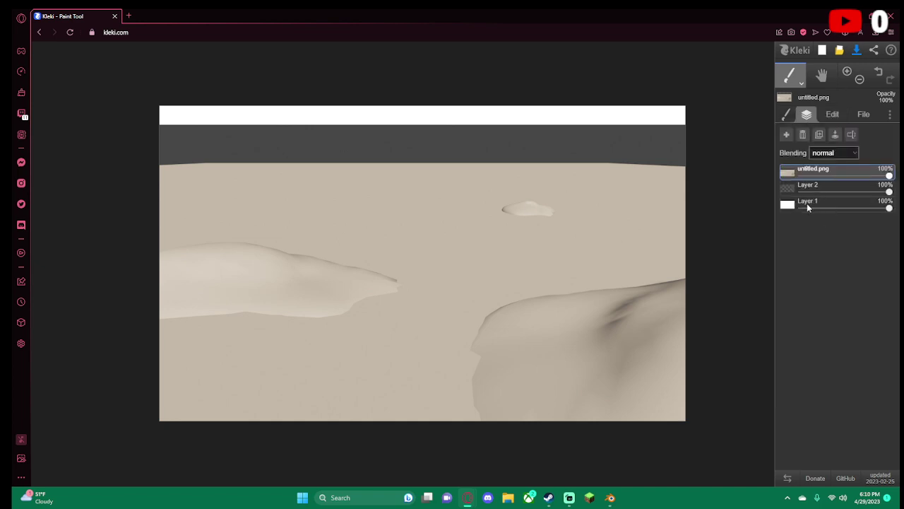
drag(807, 203, 811, 181)
double_click(811, 179)
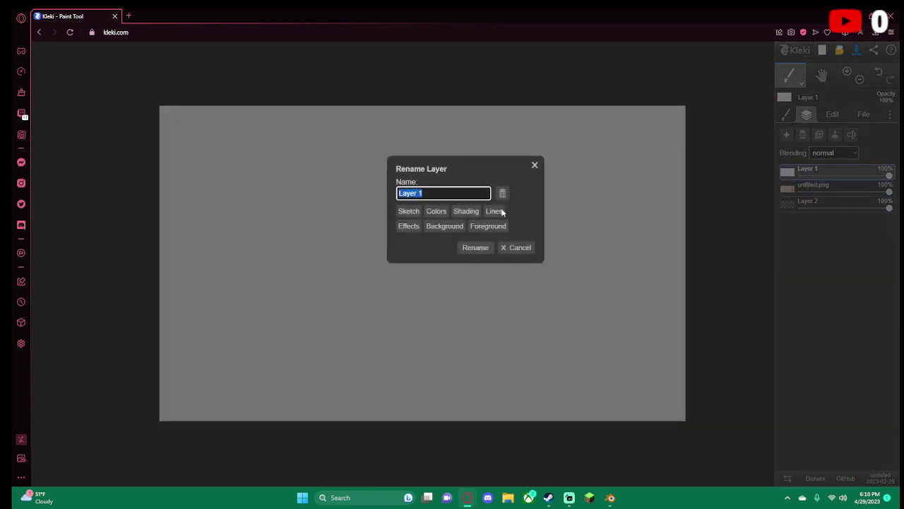
key(BackSpace)
text(o)
text(utline laye)
text(r)
click(409, 210)
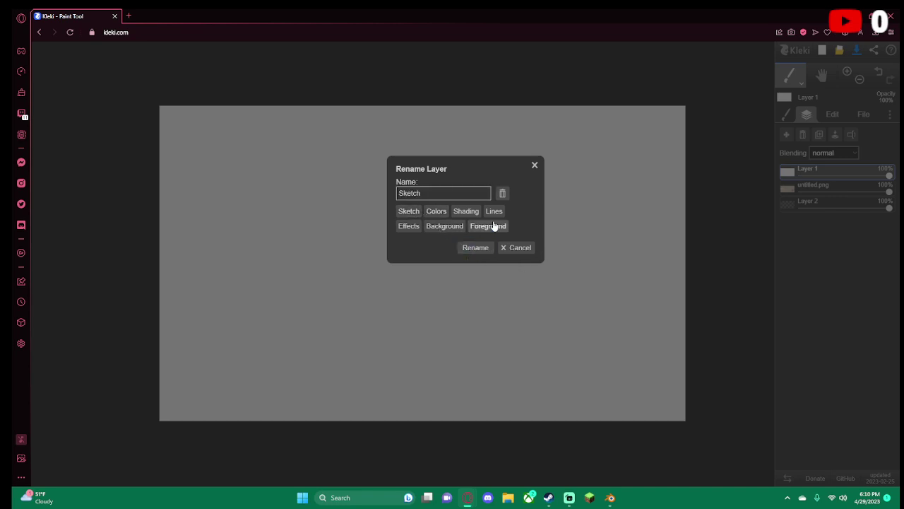
click(483, 251)
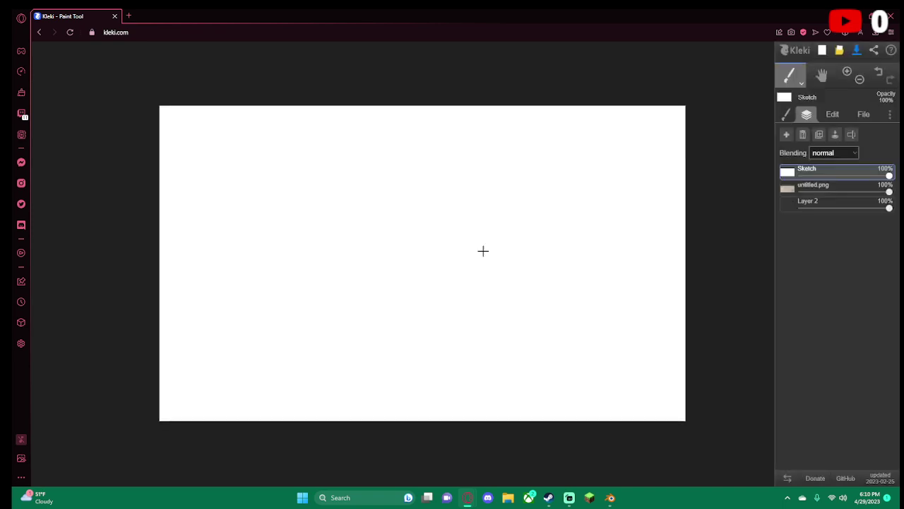
Select the empty Layer 2 and delete it
click(822, 189)
click(816, 201)
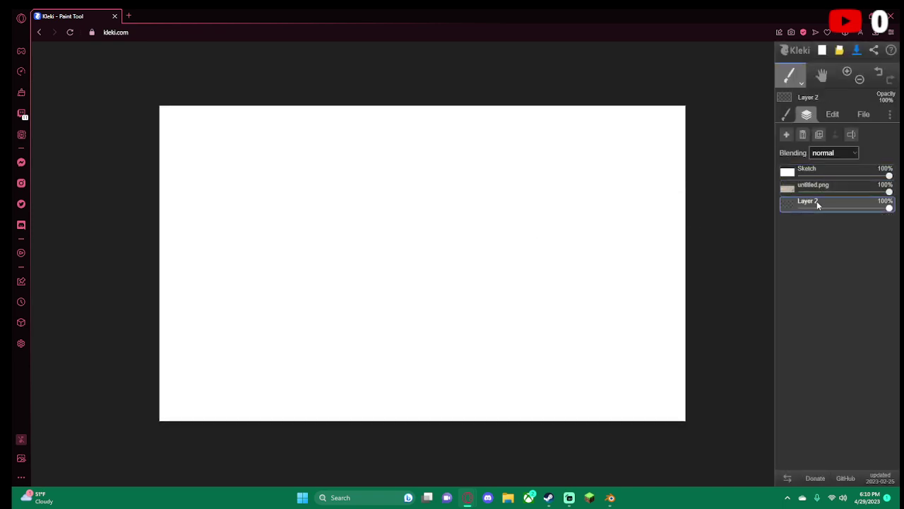
click(802, 134)
click(813, 171)
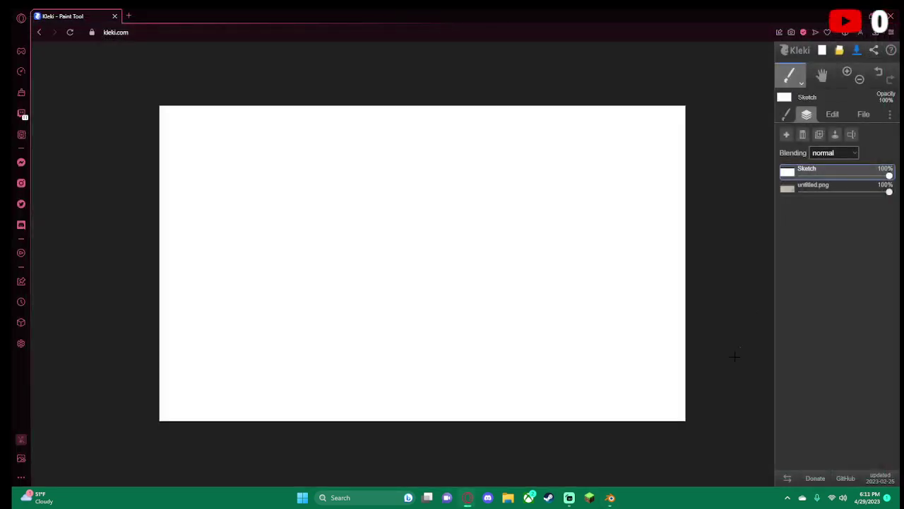
Quit Blender through File > Quit, saving the terrain scene when prompted
click(612, 499)
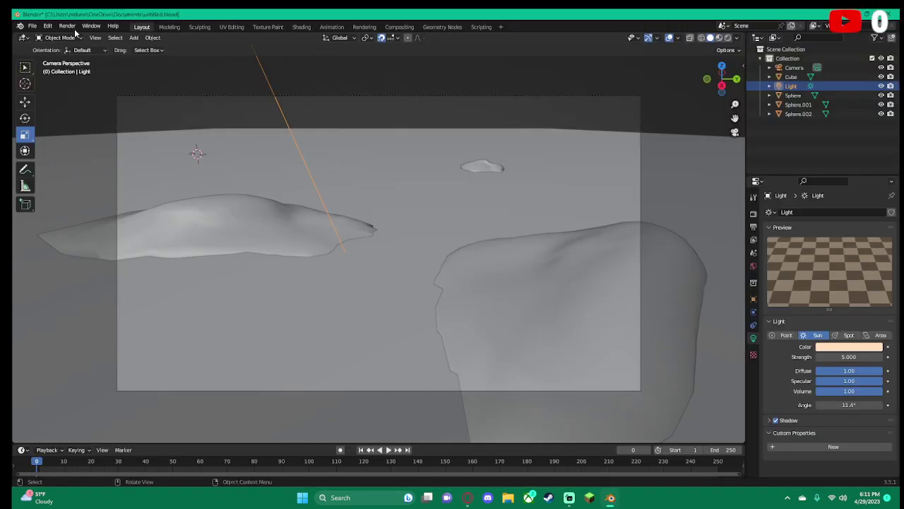
click(32, 27)
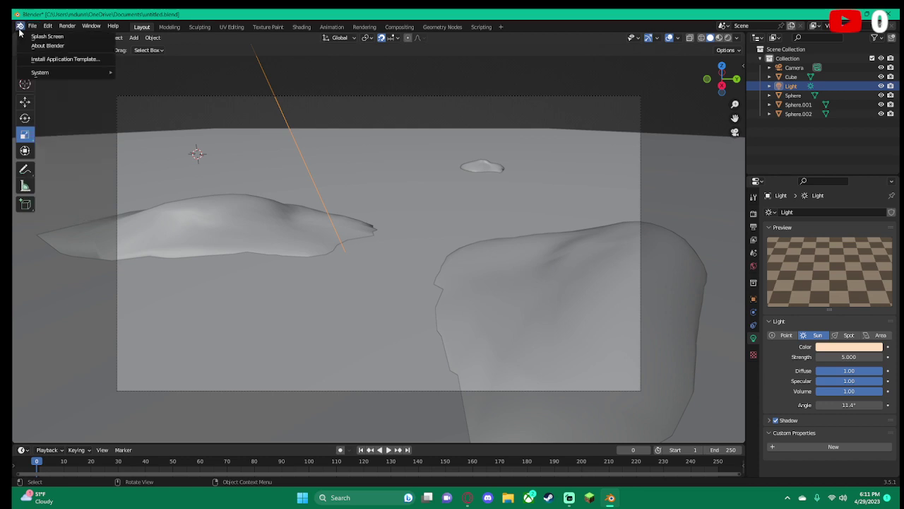
mouse_move(32, 25)
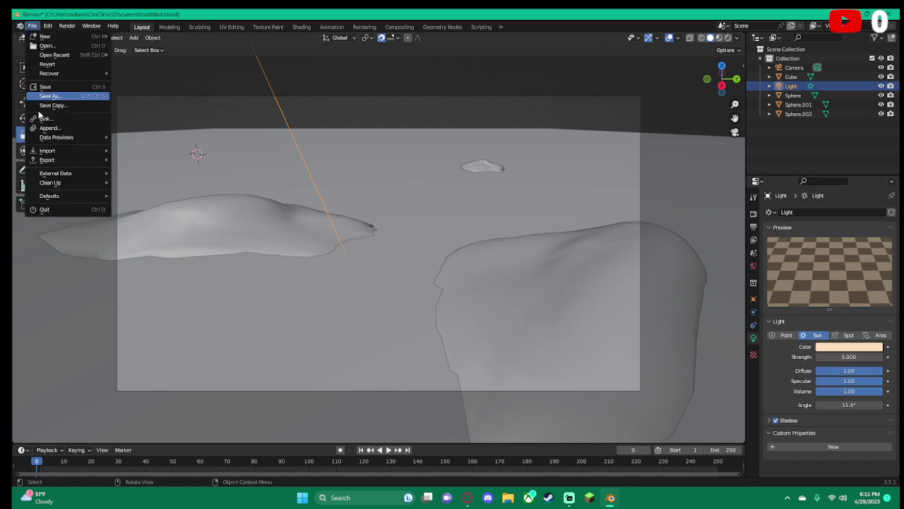
click(57, 210)
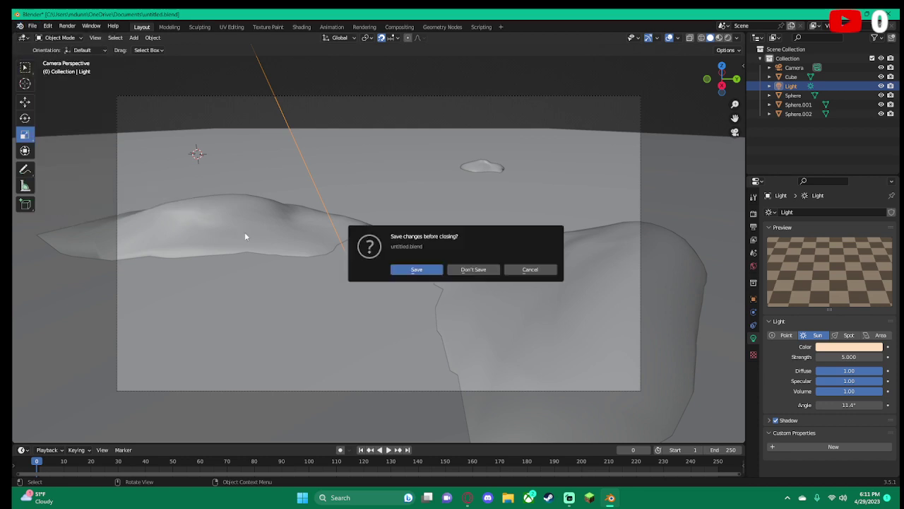
click(428, 266)
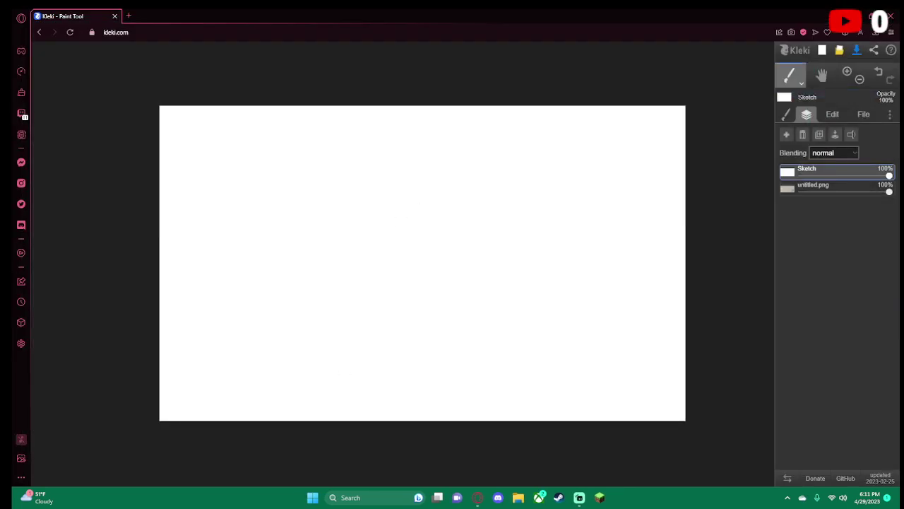
Test-fade the Sketch layer, restore it to 100% opacity, and select the untitled.png render layer
key(alt+Tab)
key(alt+Tab)
scroll(745, 247, up, 1)
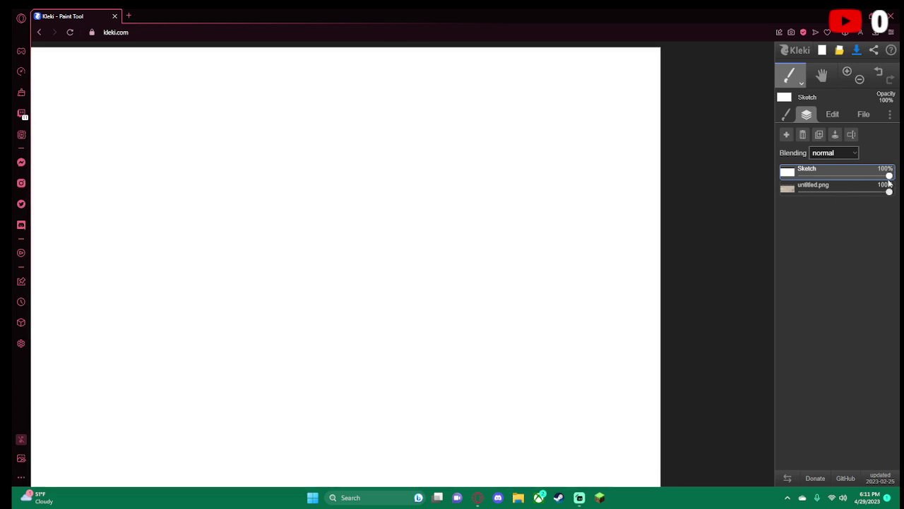
drag(888, 175, 837, 185)
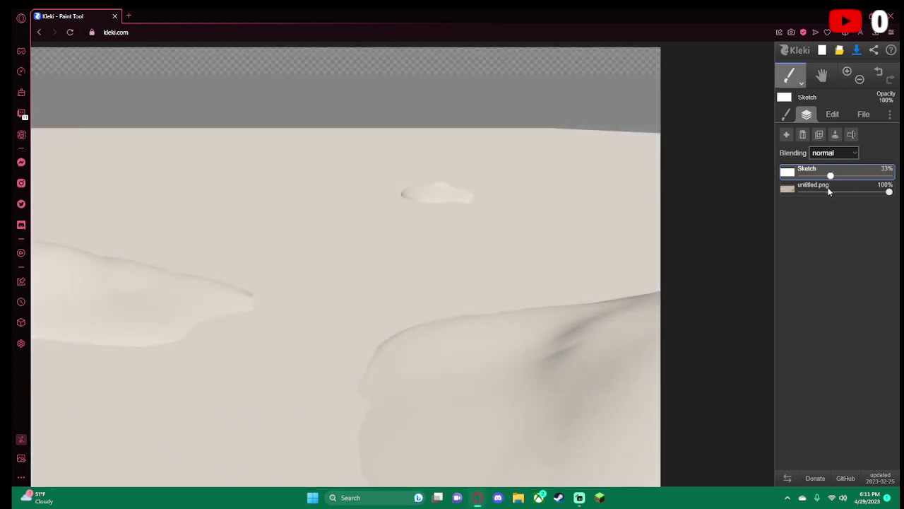
scroll(683, 235, down, 3)
scroll(539, 271, down, 1)
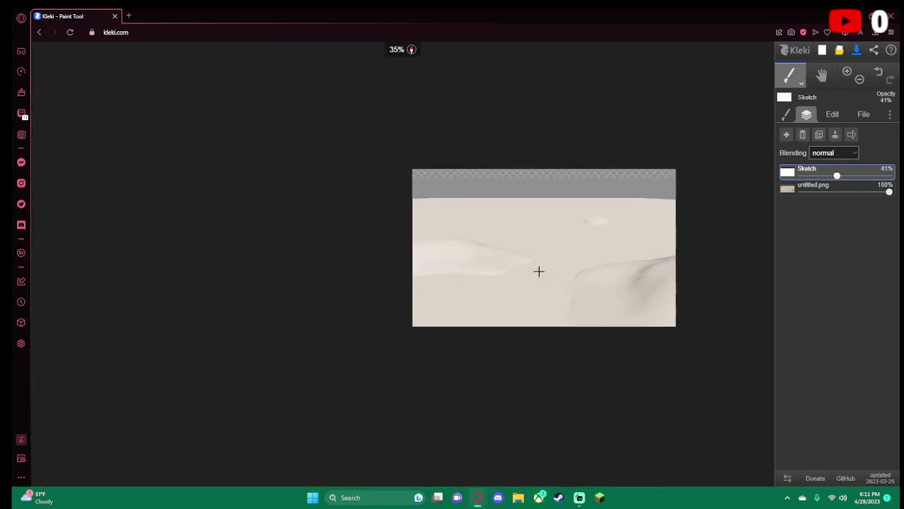
scroll(598, 257, up, 2)
scroll(638, 251, up, 2)
scroll(734, 242, up, 1)
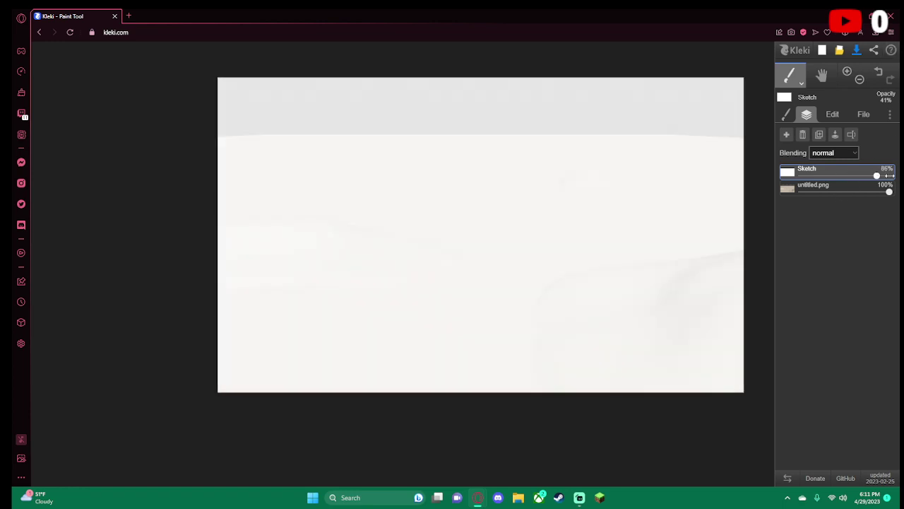
mouse_move(837, 175)
mouse_down()
mouse_move(889, 175)
mouse_move(857, 176)
mouse_up()
click(855, 187)
Set untitled.png to 62% opacity, then scribble test letters 'BrG' on the Sketch layer
click(834, 185)
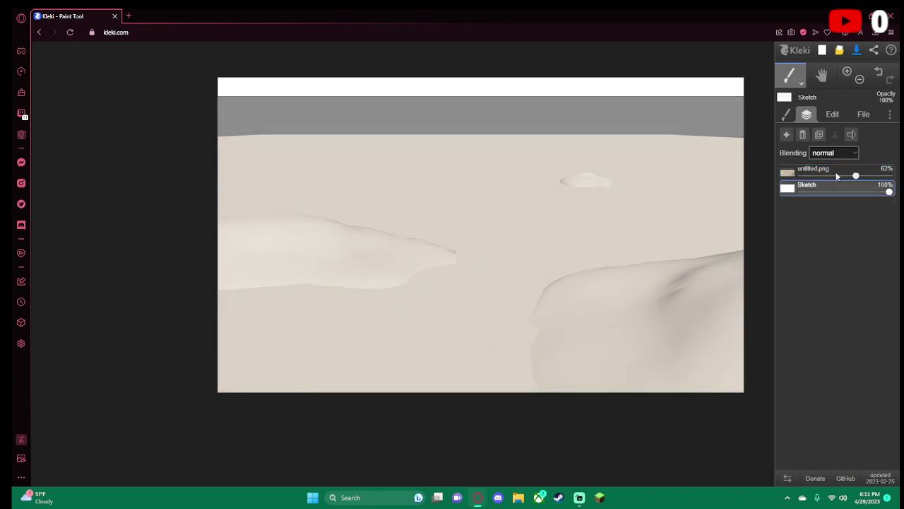
click(785, 121)
mouse_move(435, 170)
mouse_down()
mouse_move(436, 221)
mouse_move(465, 191)
mouse_move(507, 189)
mouse_move(517, 205)
mouse_up()
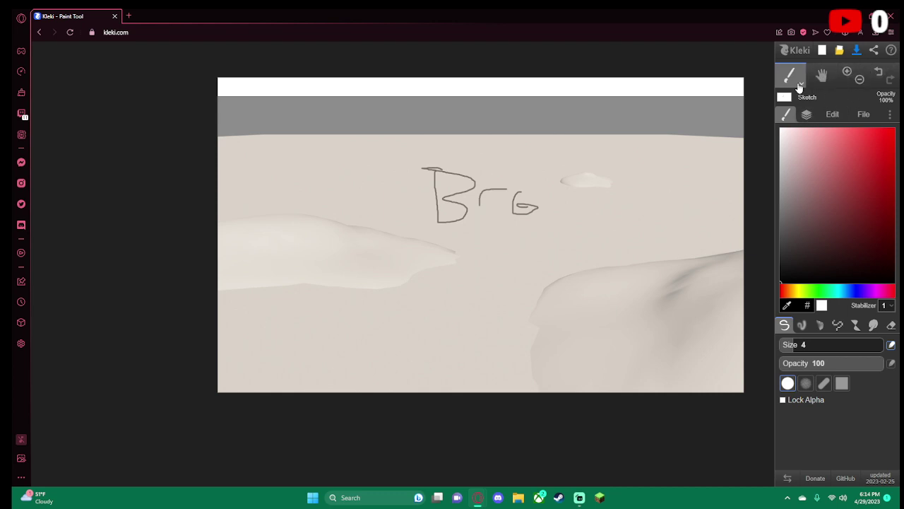
Erase the 'BrG' test letters with the eraser, then reselect the pen brush
click(821, 85)
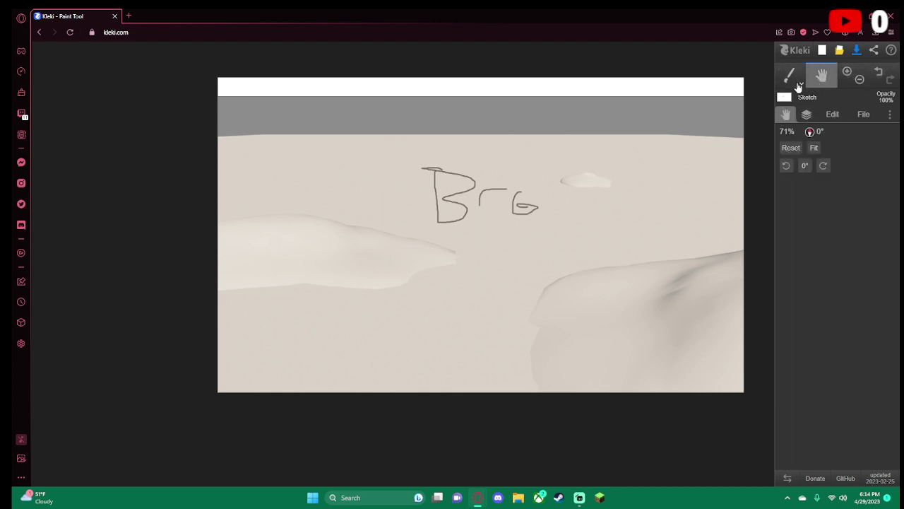
click(799, 85)
click(799, 85)
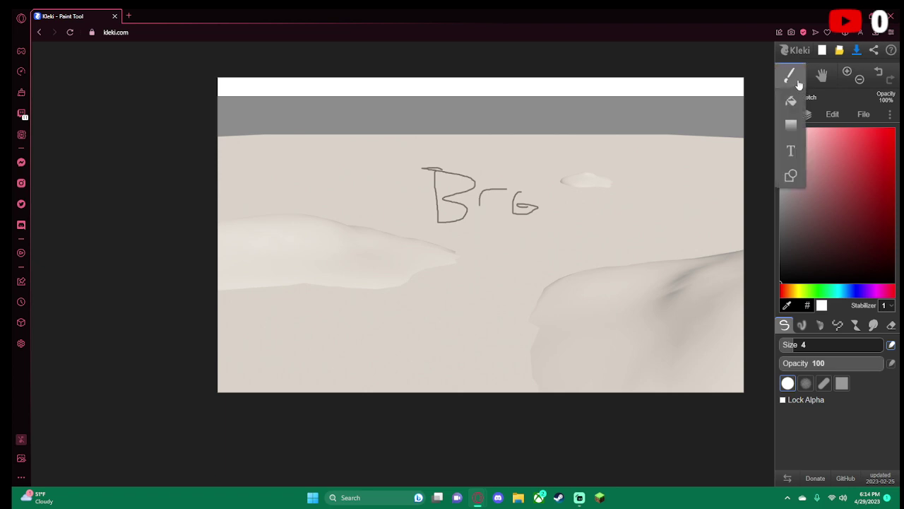
click(799, 84)
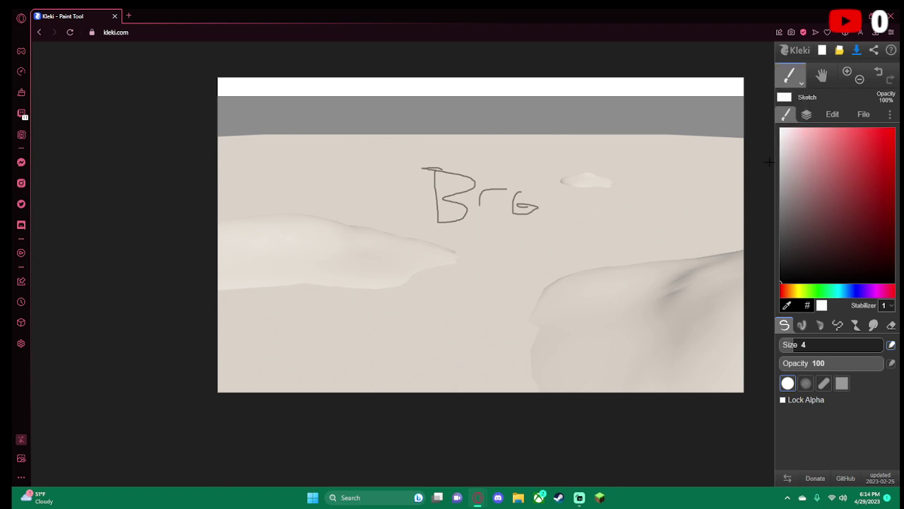
click(893, 325)
mouse_move(456, 170)
mouse_down()
mouse_move(428, 167)
mouse_move(425, 206)
mouse_move(436, 234)
mouse_move(546, 205)
mouse_up()
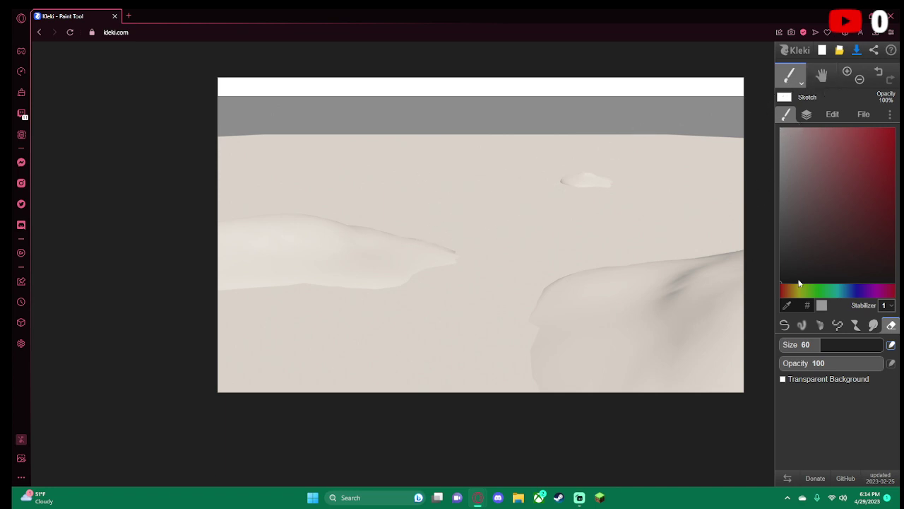
click(784, 325)
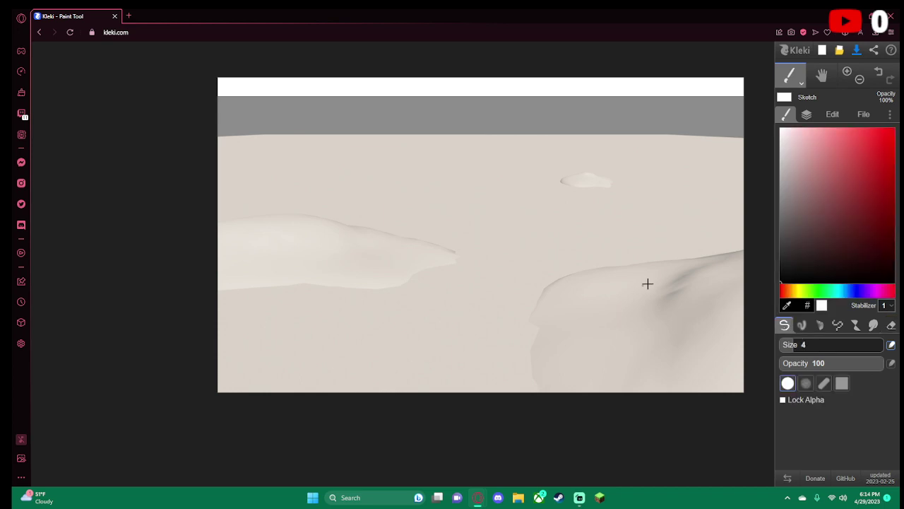
Set the brush size to 4.7 and trace the right-hand rock's left outline upward
click(787, 344)
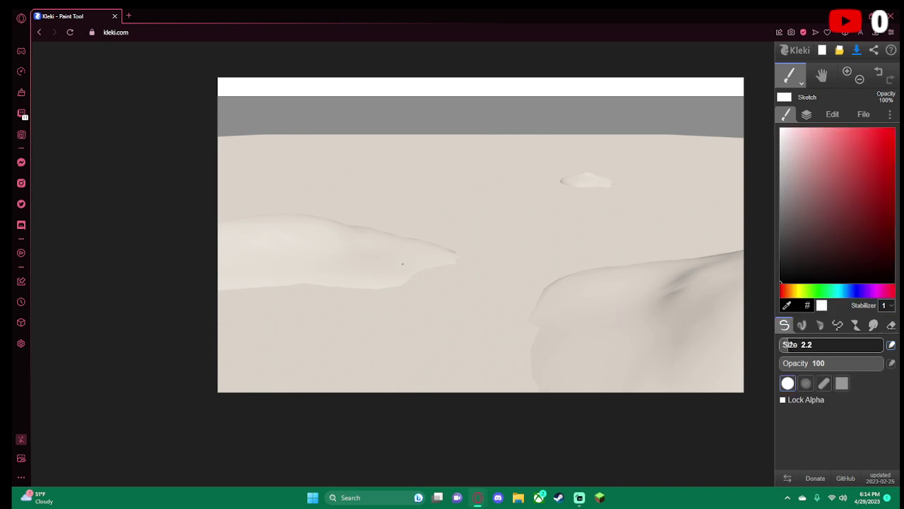
drag(787, 344, 794, 345)
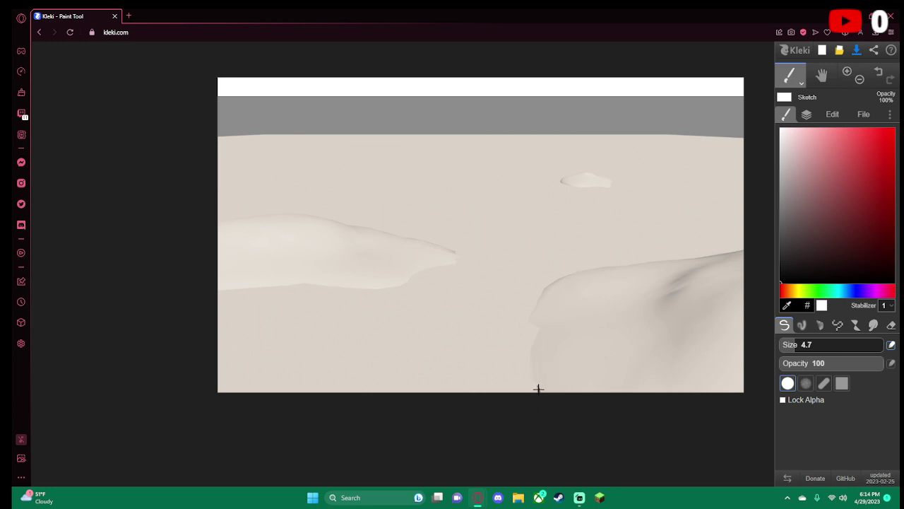
mouse_move(538, 388)
mouse_down()
mouse_move(532, 314)
mouse_move(561, 275)
mouse_up()
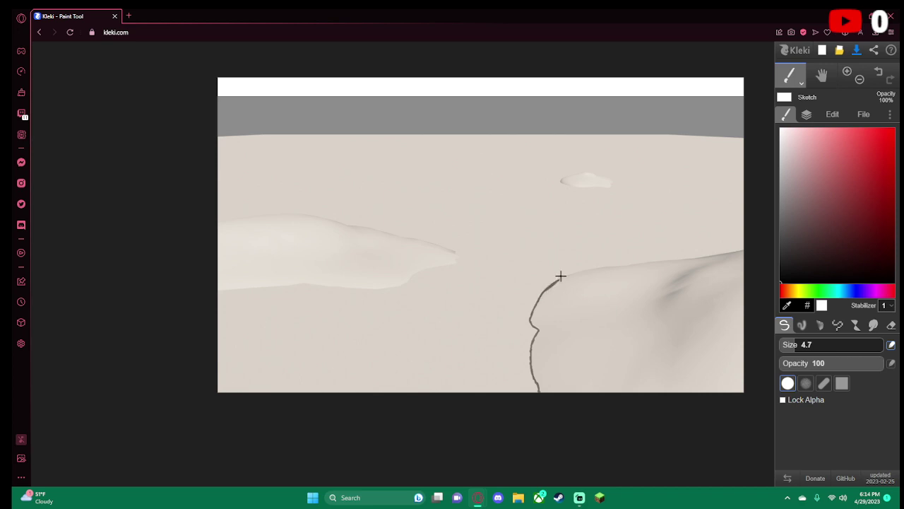